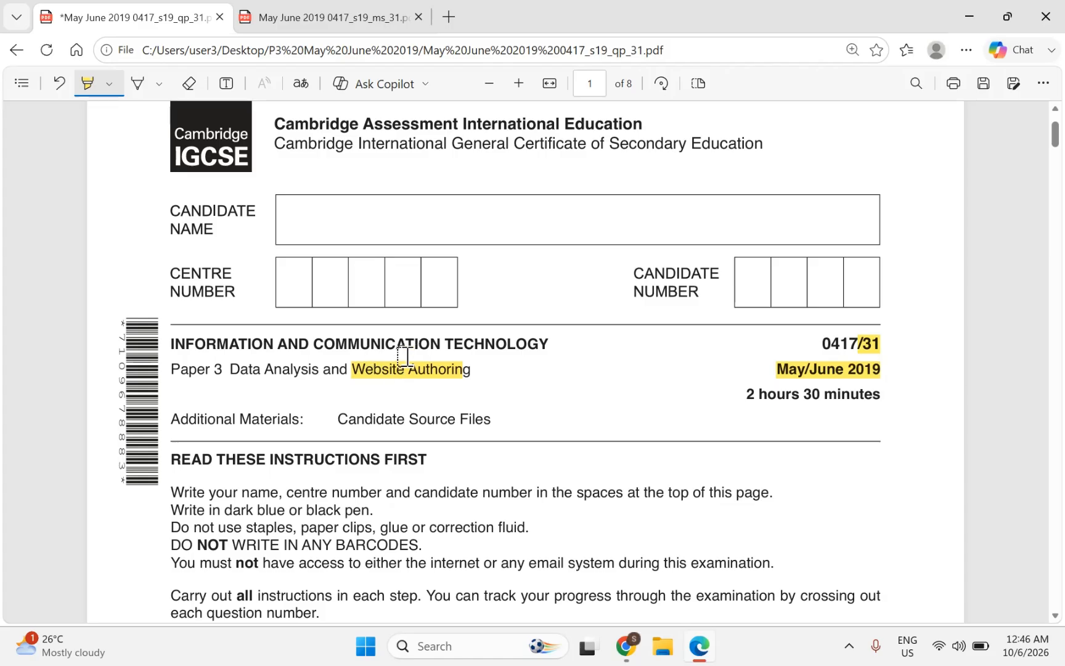
Step: Scroll to page 6 and highlight the 'Task 3 – Web Page' heading in yellow
scroll(404, 356, "down", 10)
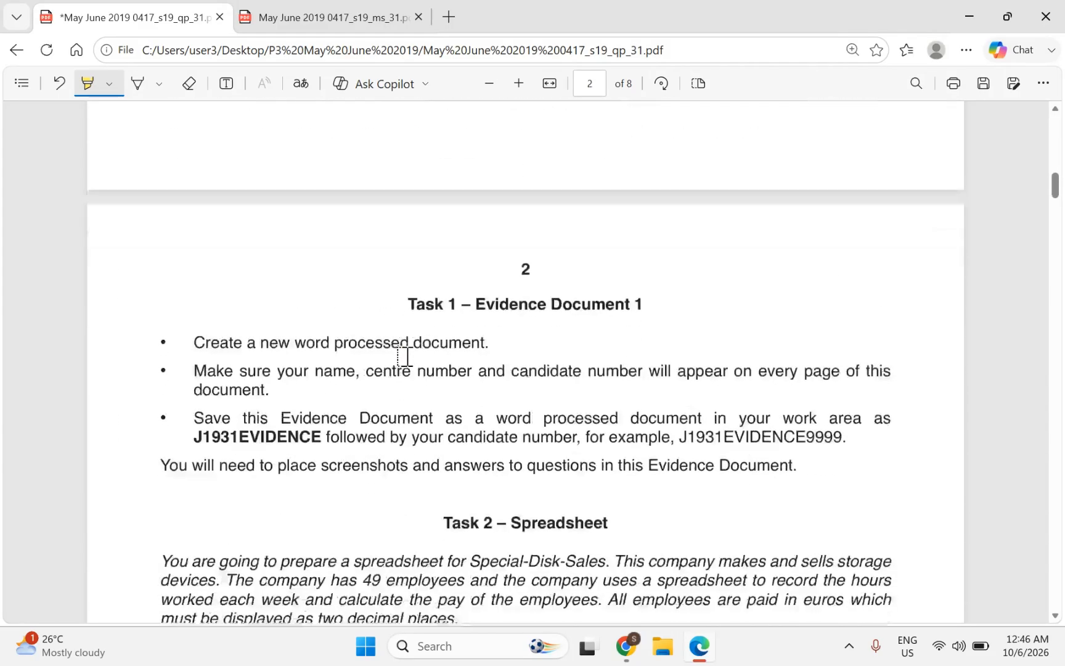
scroll(405, 356, "down", 20)
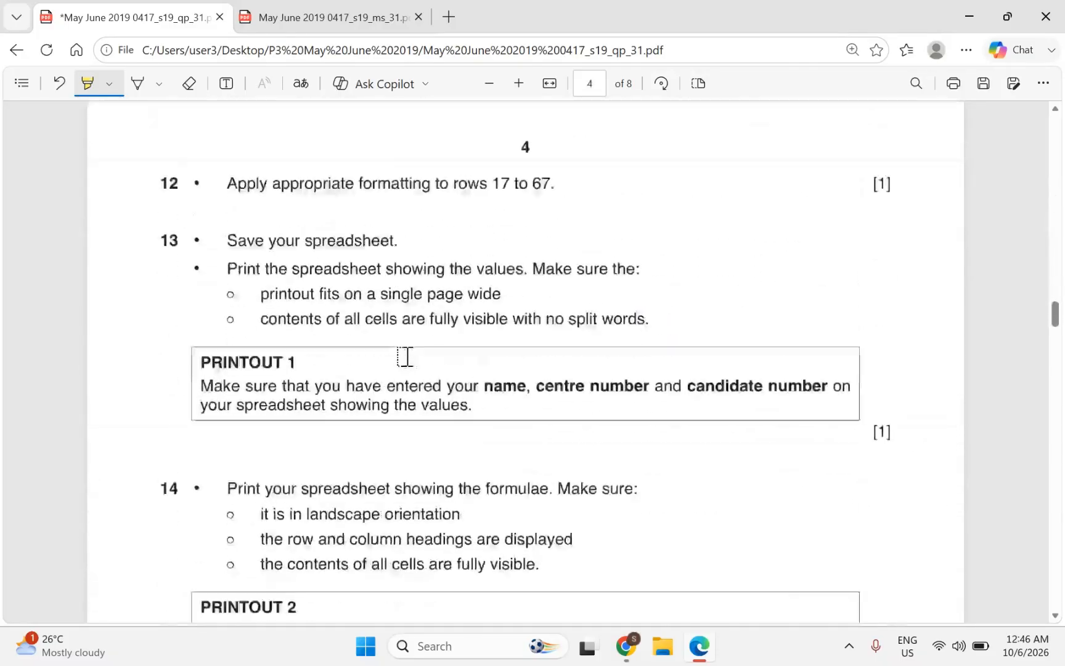
scroll(405, 356, "down", 20)
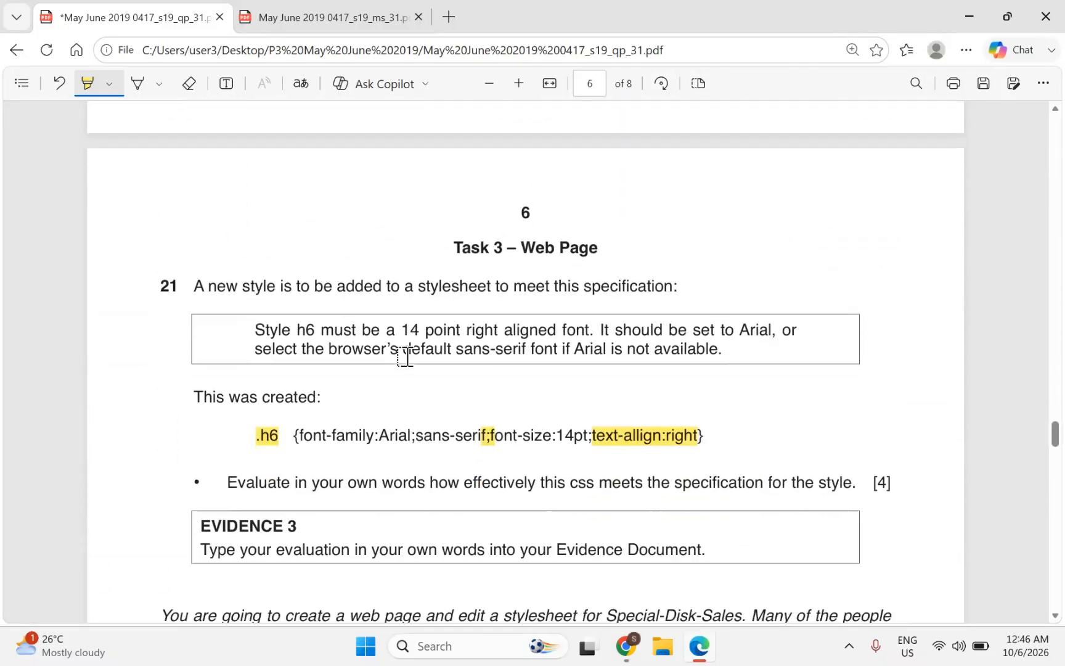
scroll(405, 356, "down", 6)
scroll(405, 356, "up", 5)
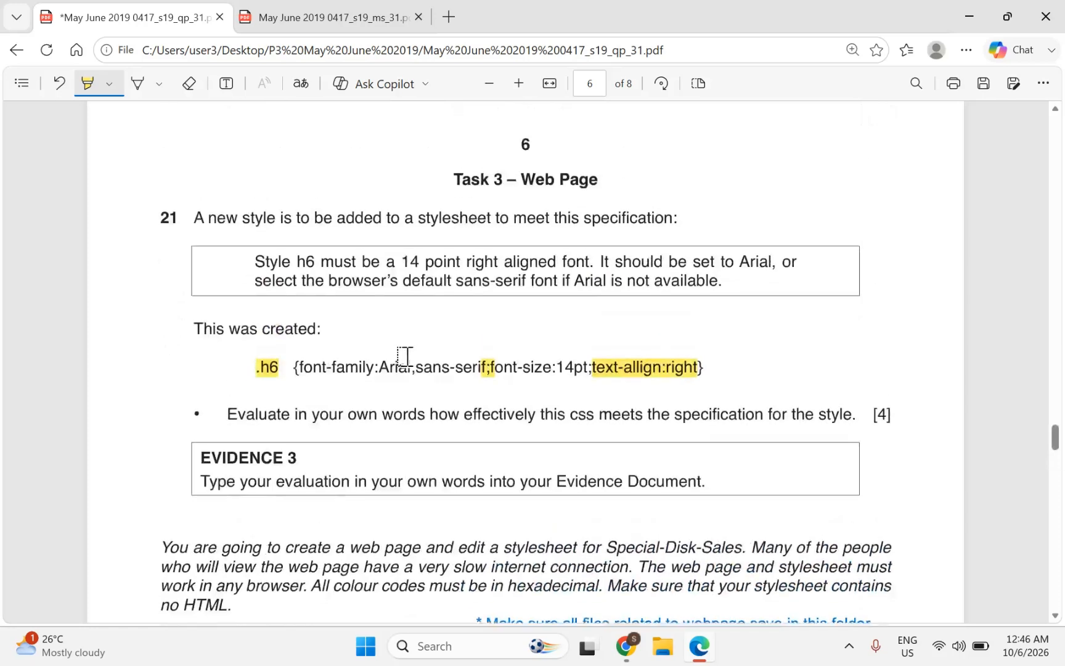
scroll(405, 357, "up", 1)
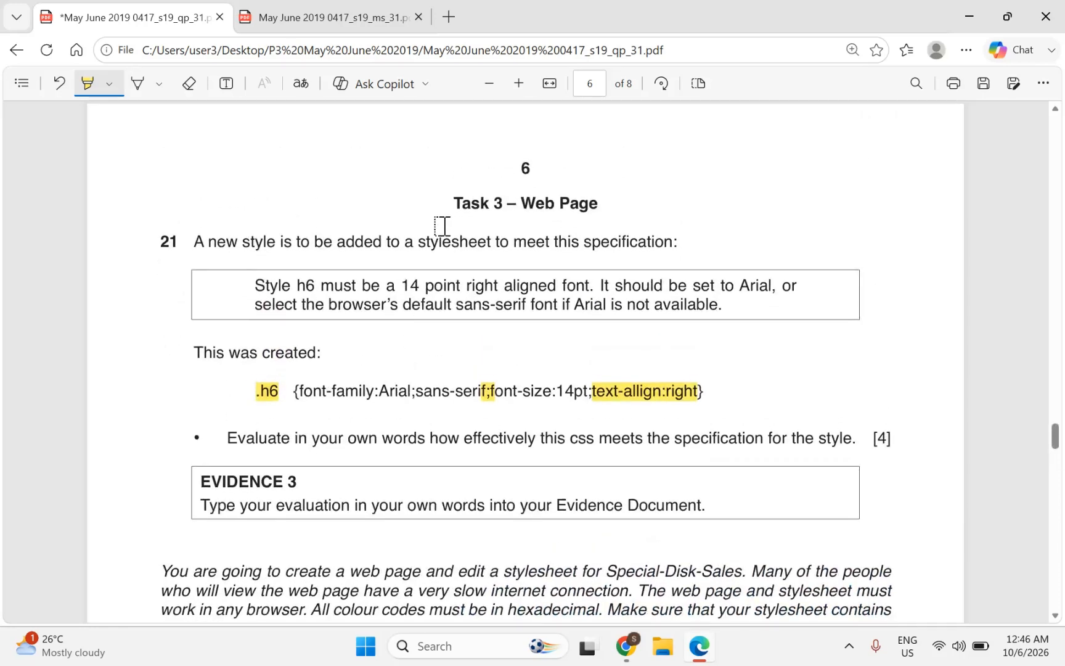
left_click_drag(450, 201, 582, 213)
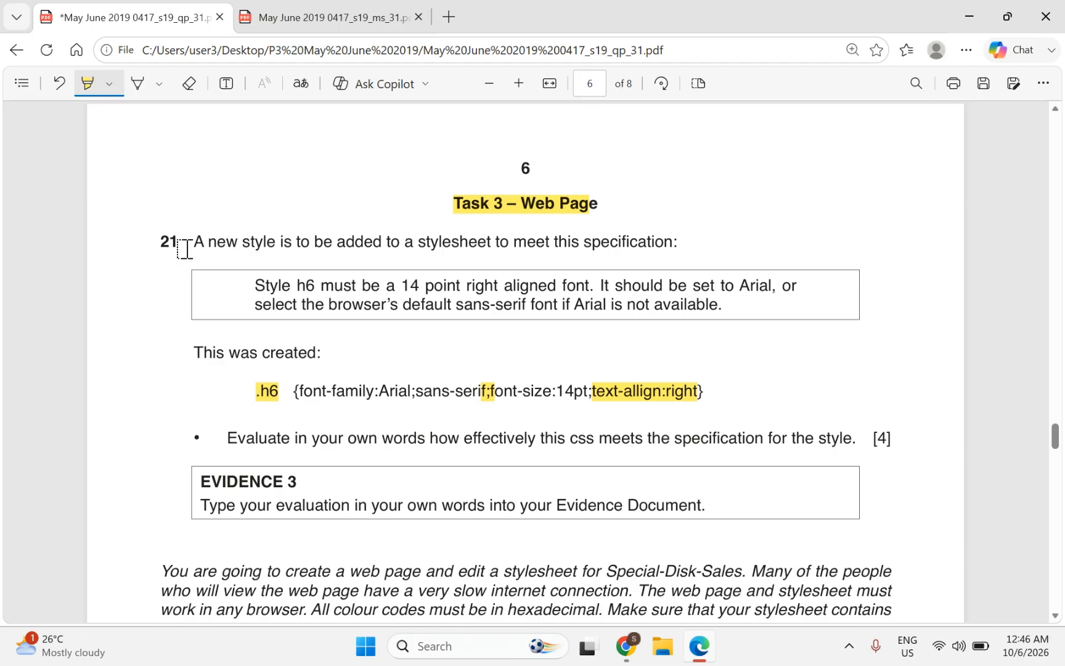
scroll(185, 249, "down", 3)
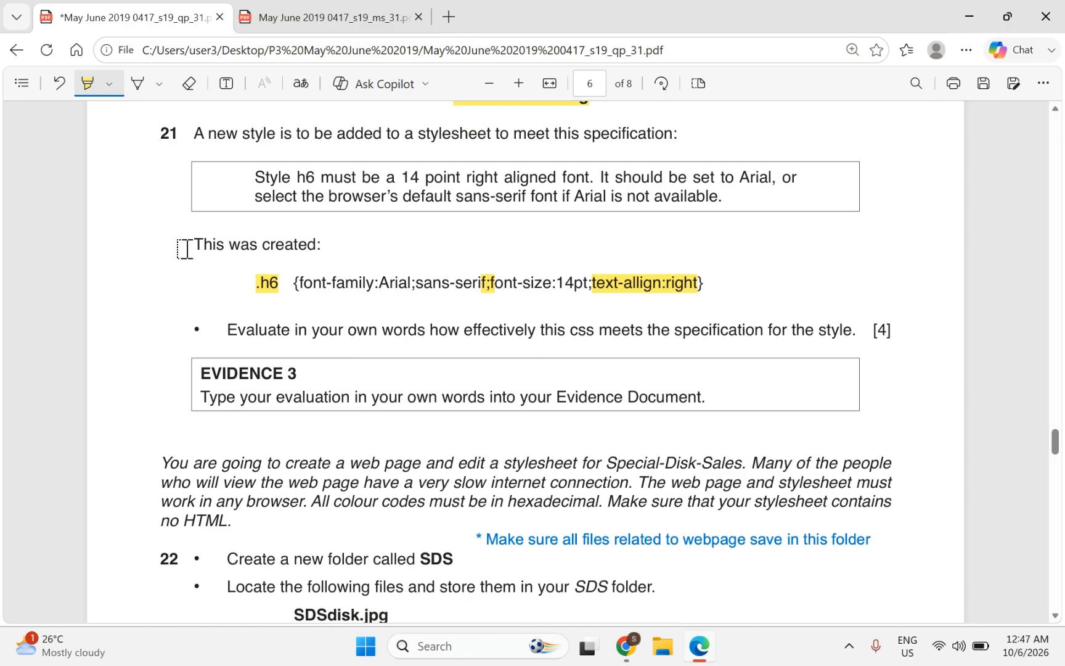
scroll(185, 249, "down", 3)
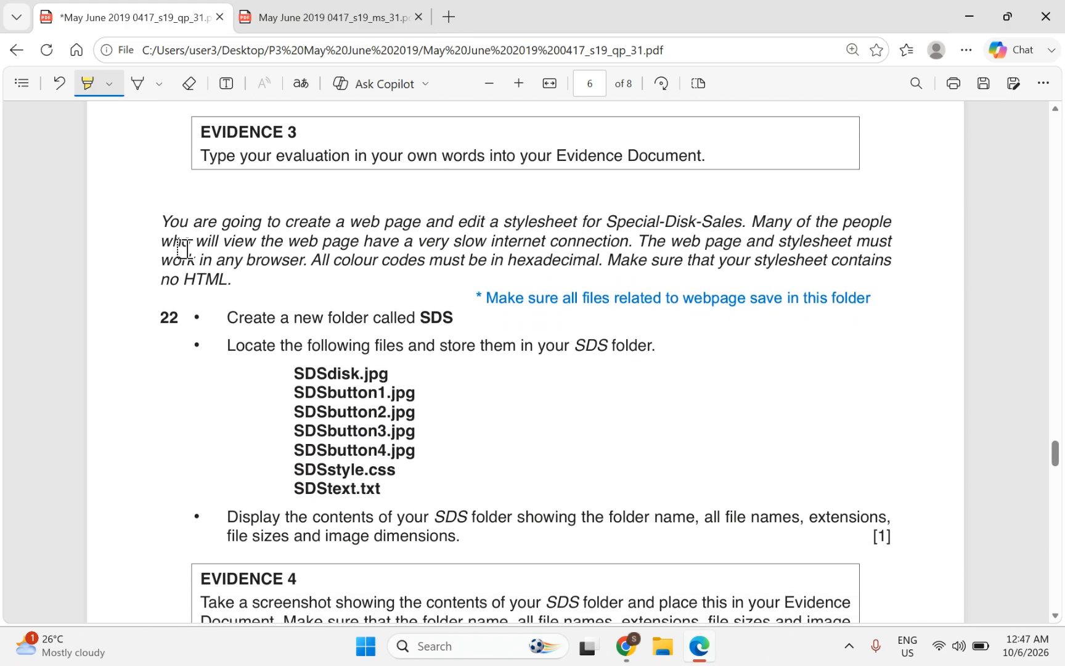
scroll(185, 249, "down", 1)
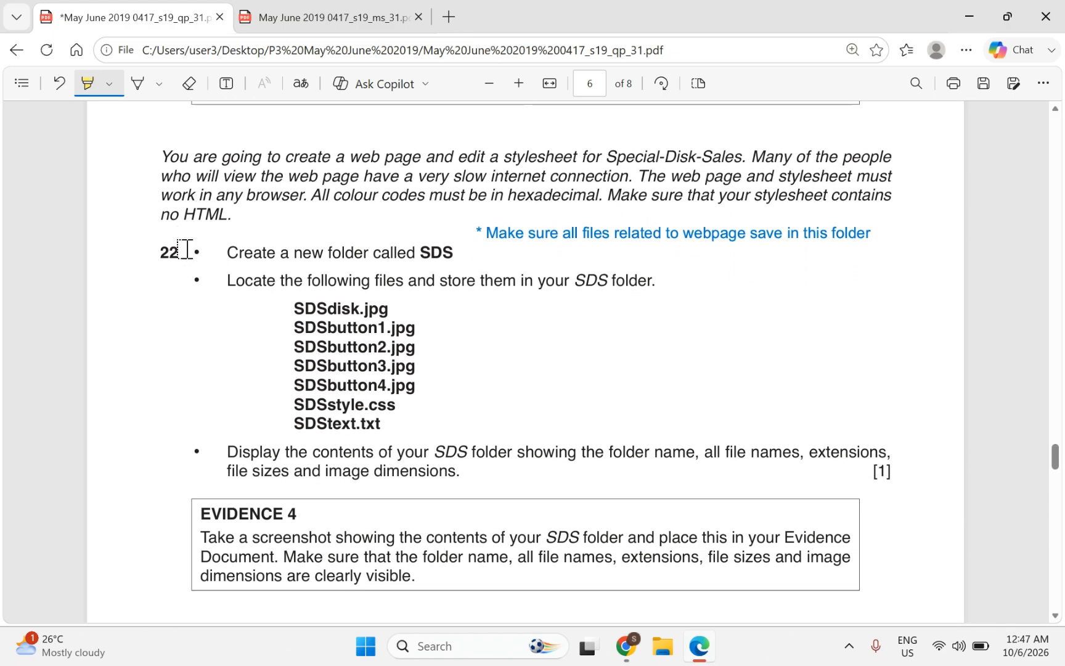
Step: Highlight 'colour codes', 'hexadecimal' and 'new folder' in the page 6 instructions
scroll(185, 248, "down", 1)
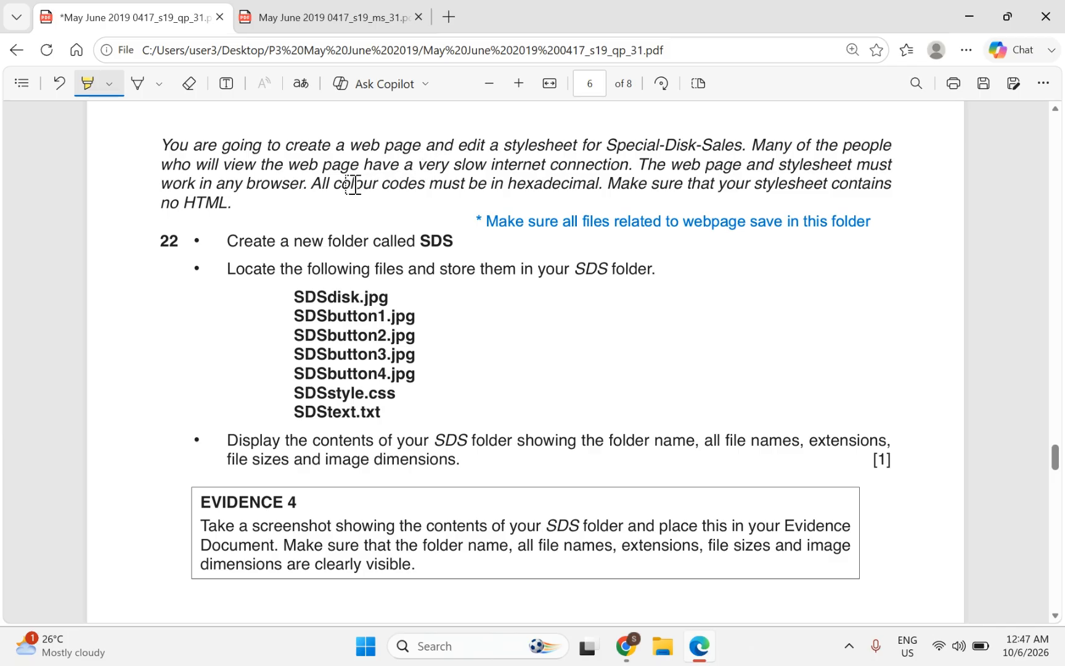
left_click_drag(336, 183, 413, 190)
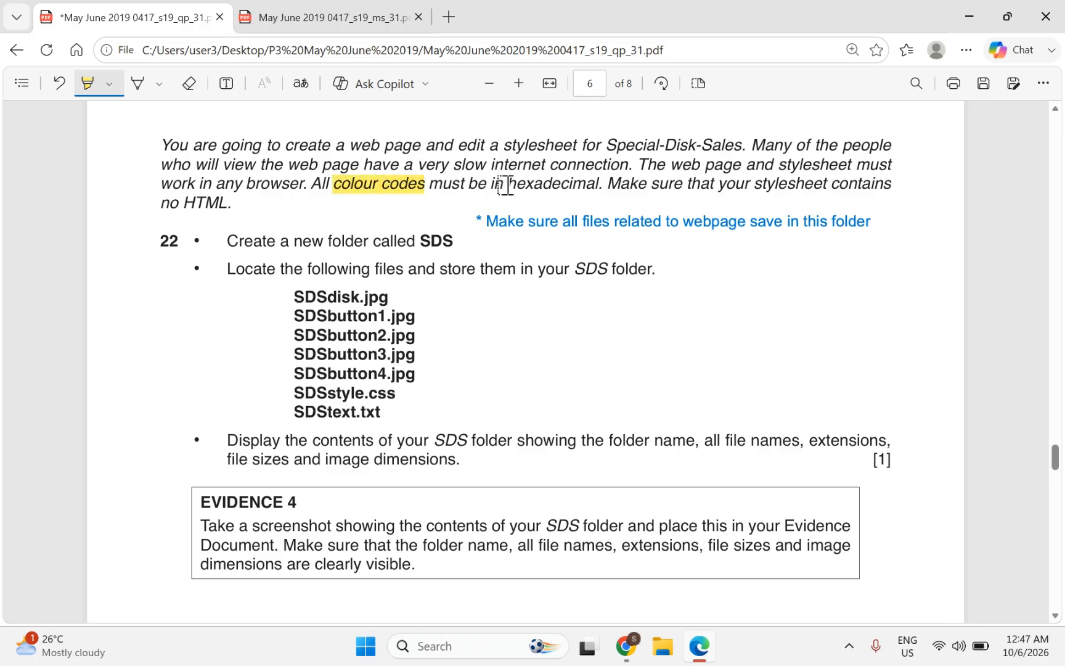
left_click_drag(505, 184, 597, 188)
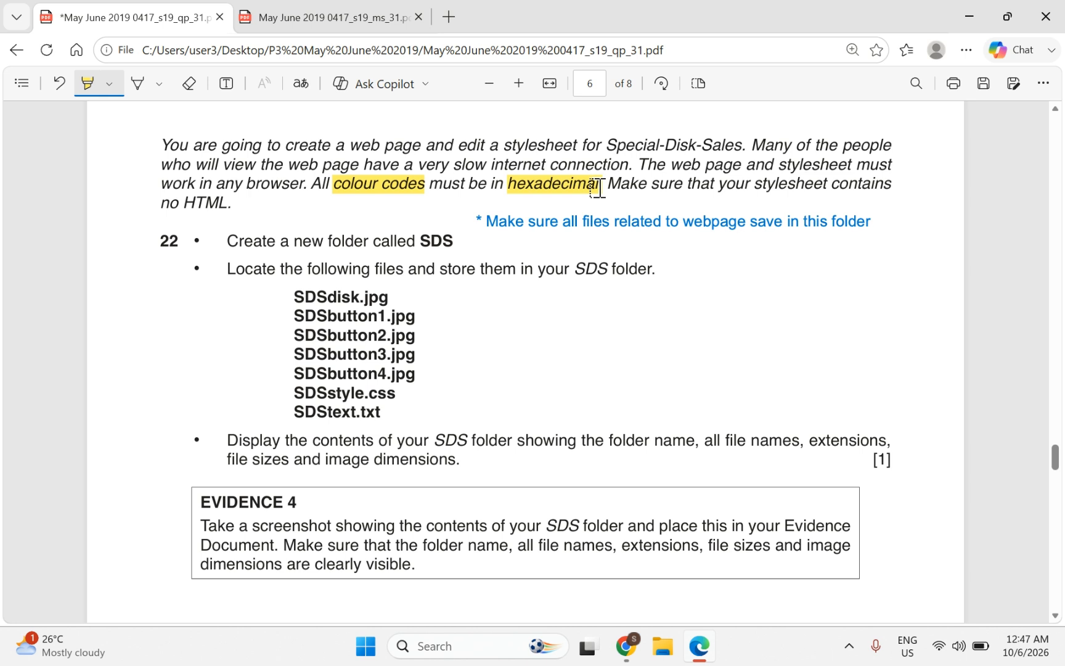
left_click_drag(598, 187, 600, 187)
scroll(480, 226, "down", 1)
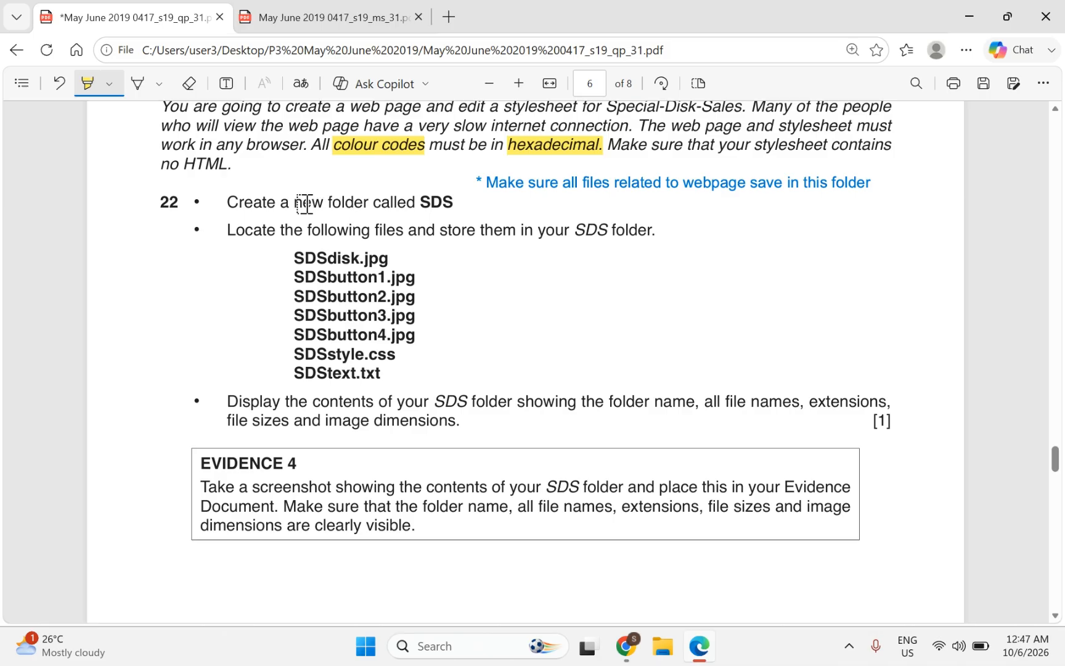
left_click_drag(294, 204, 454, 206)
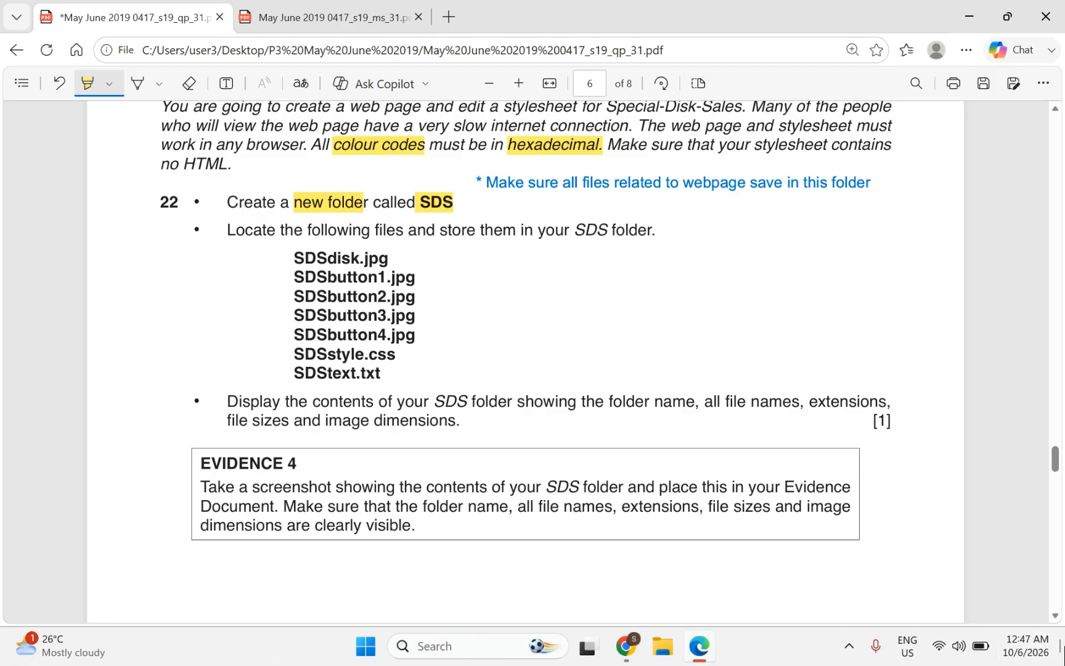
left_click(1063, 651)
Step: Open the P3 May June 2019 folder, then the confidential source files folder inside it
left_click(622, 304)
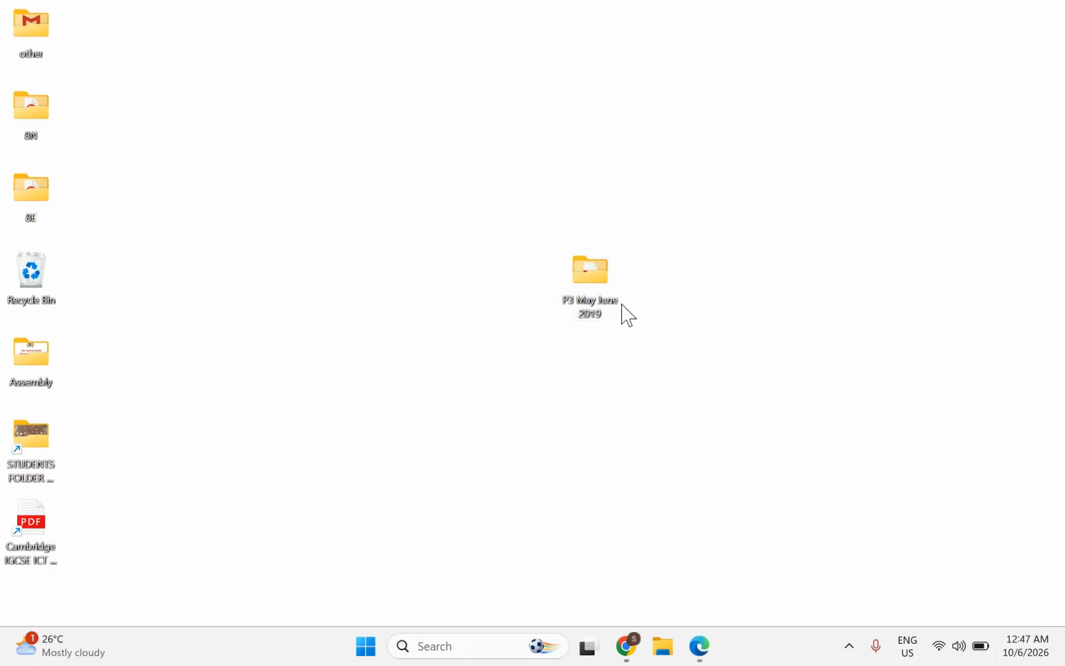
double_click(592, 298)
double_click(224, 150)
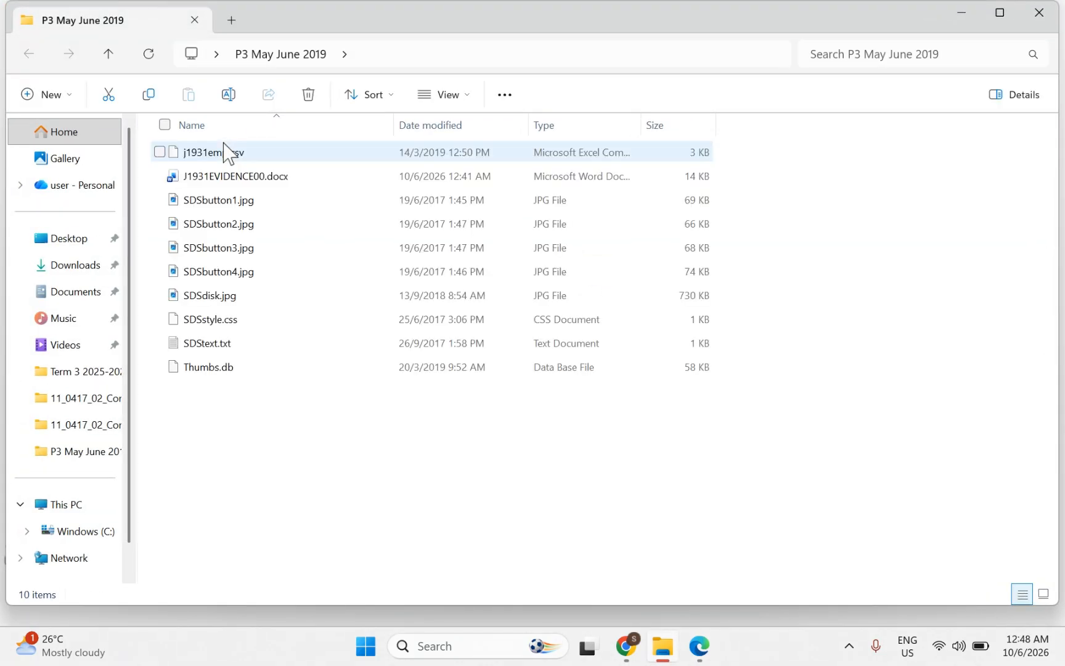
left_click(707, 383)
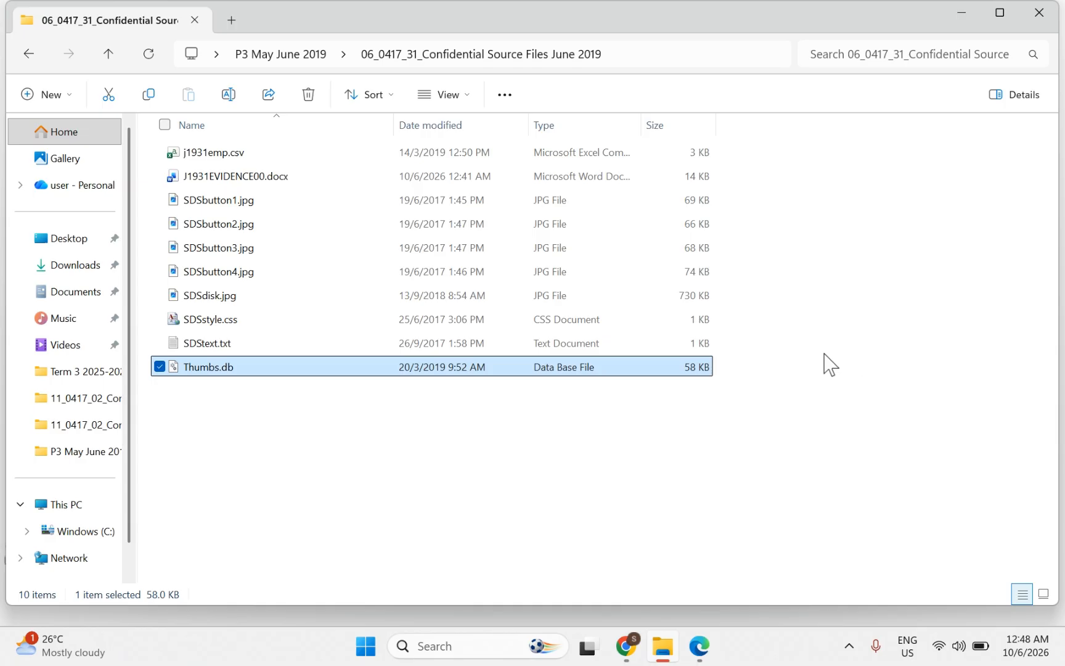
Step: Create a new folder named SDS in the source files folder
right_click(825, 358)
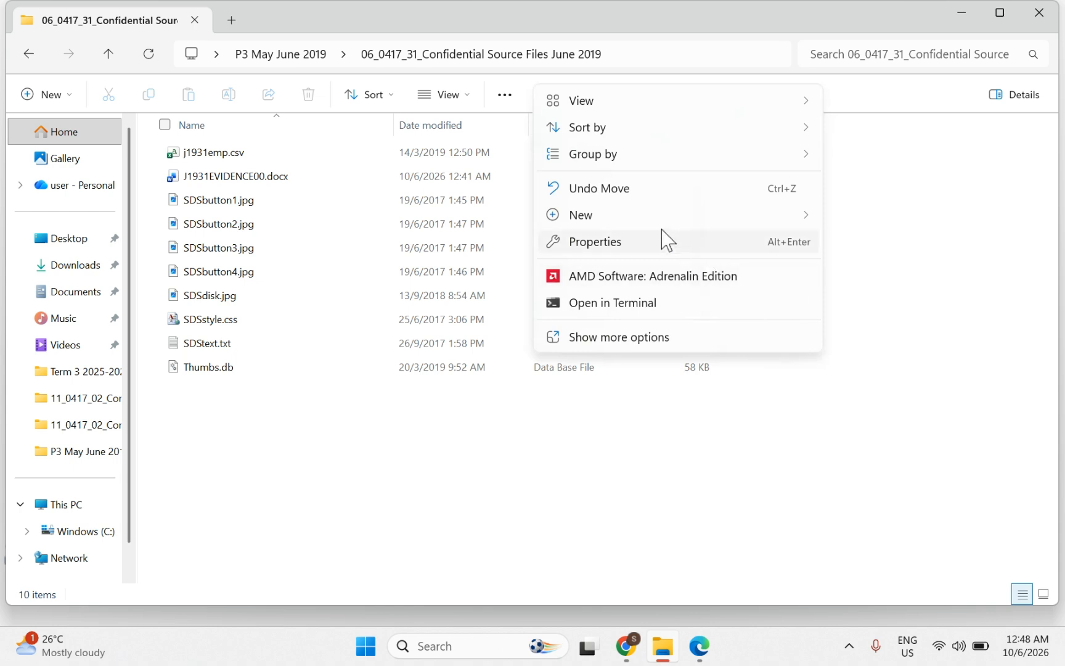
mouse_move(643, 224)
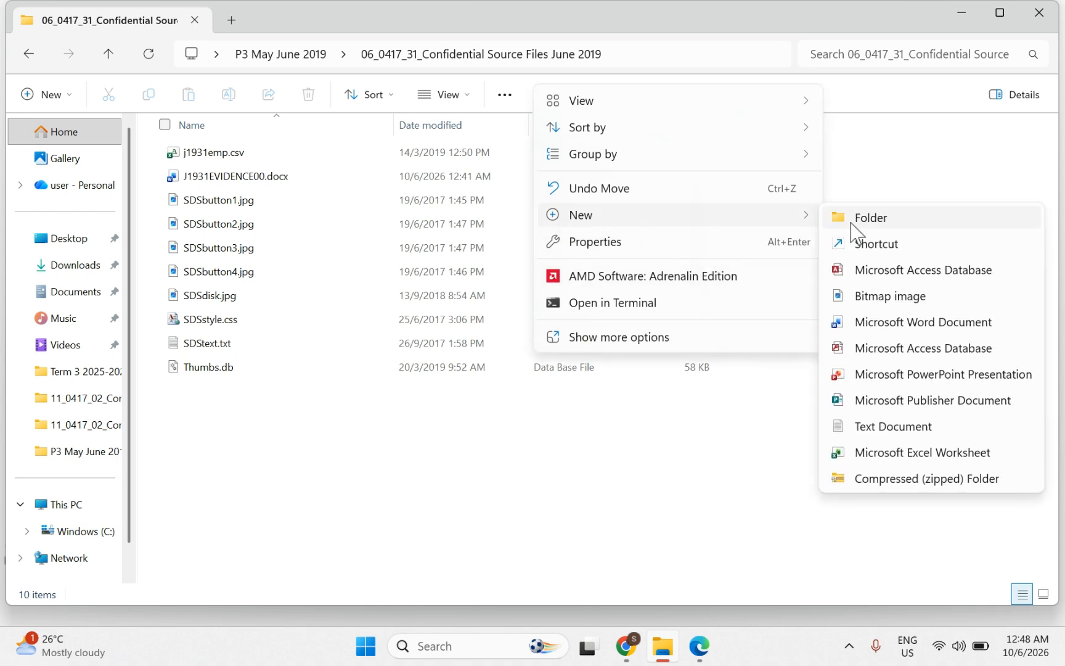
left_click(851, 224)
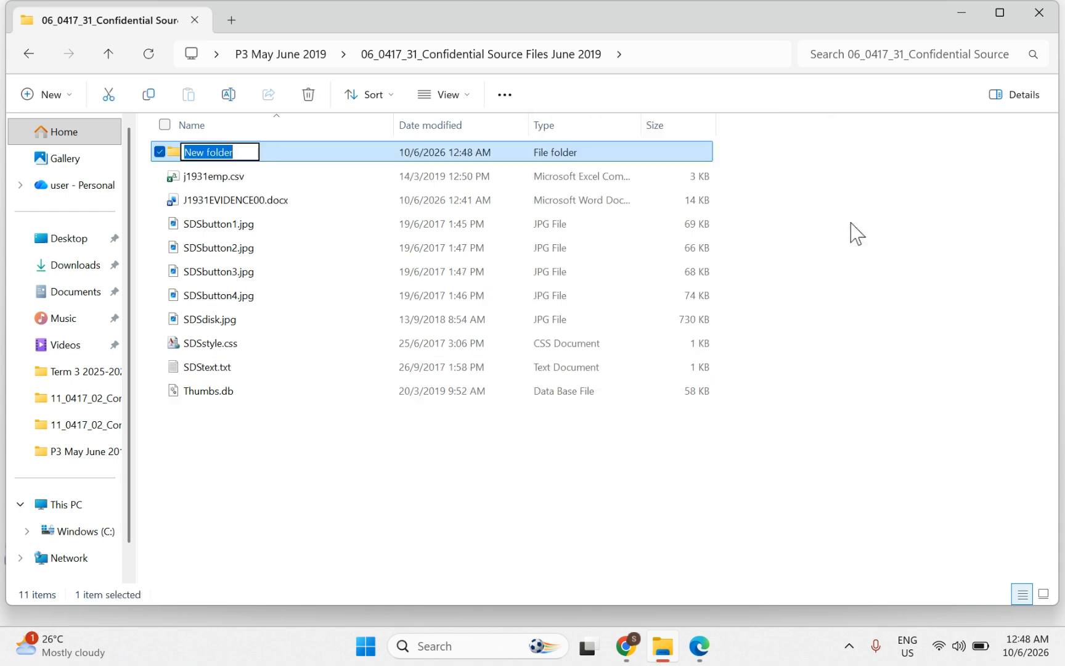
type("S")
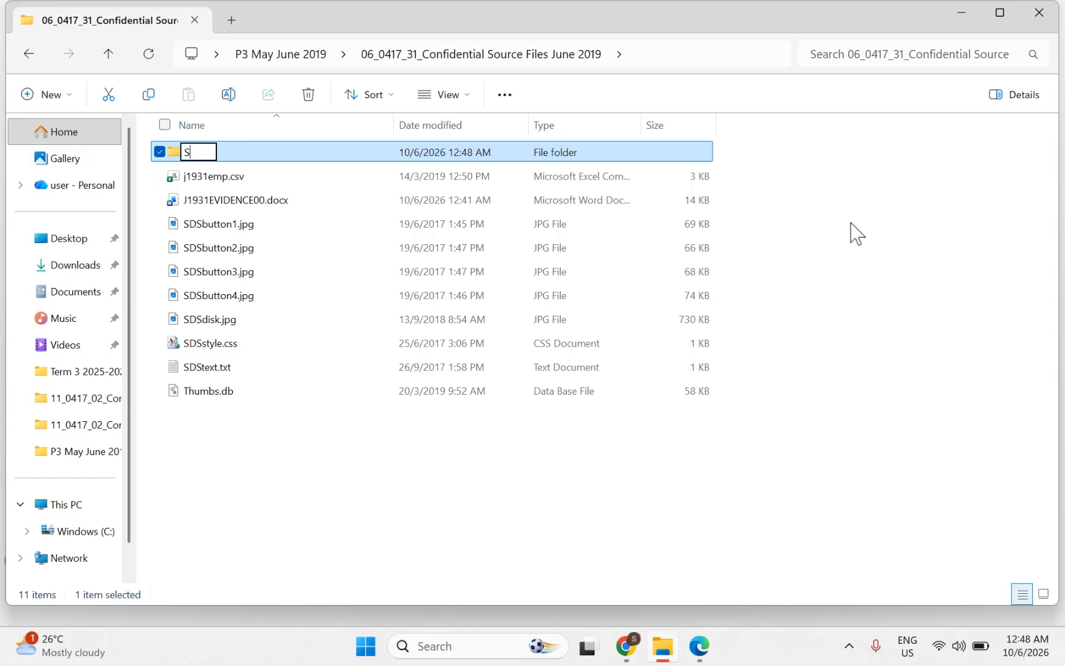
type("DS")
left_click(789, 563)
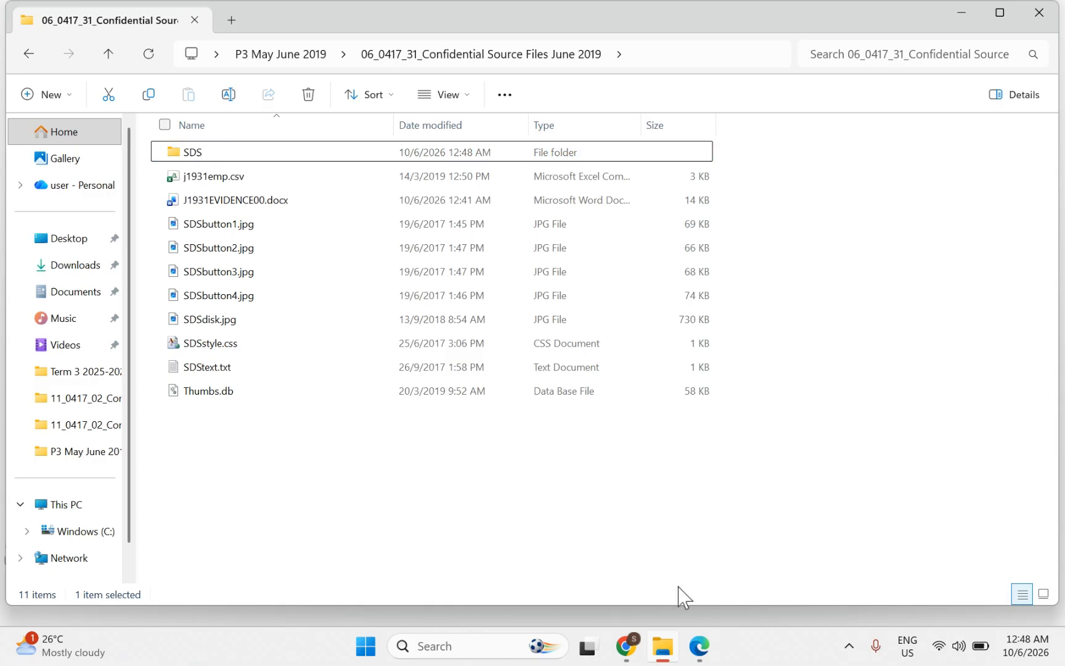
Step: Highlight the list of seven required SDS files in the exam paper, then return to File Explorer
left_click(697, 649)
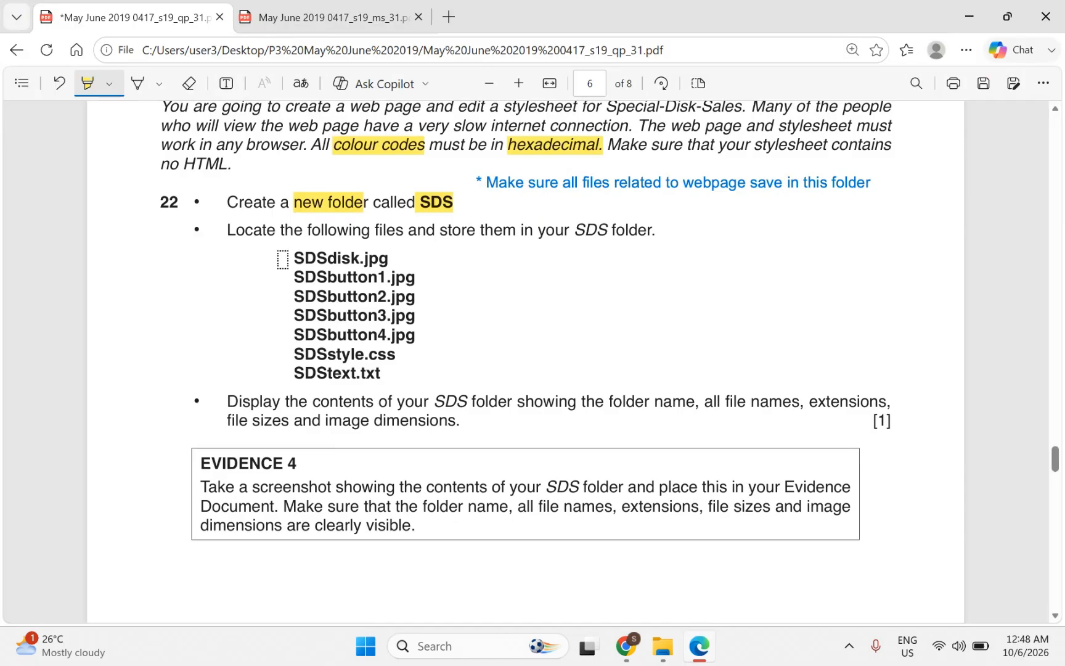
mouse_move(282, 259)
left_mouse_down()
mouse_move(349, 274)
mouse_move(376, 306)
mouse_move(380, 288)
mouse_move(375, 340)
mouse_move(398, 353)
mouse_move(330, 377)
left_mouse_up()
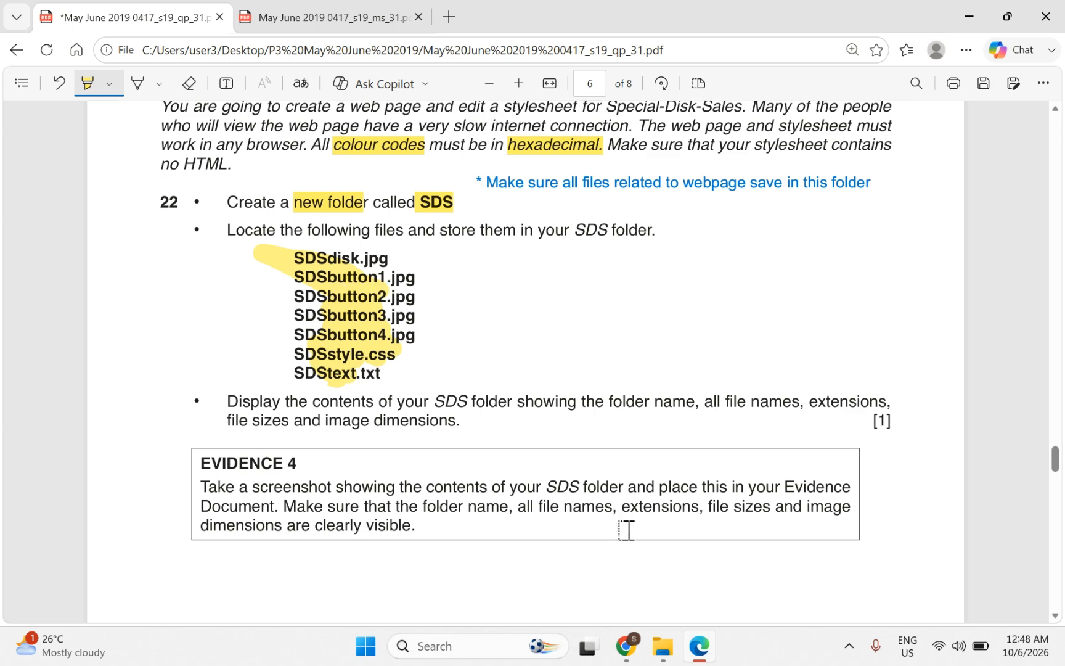
mouse_move(663, 646)
left_click(604, 610)
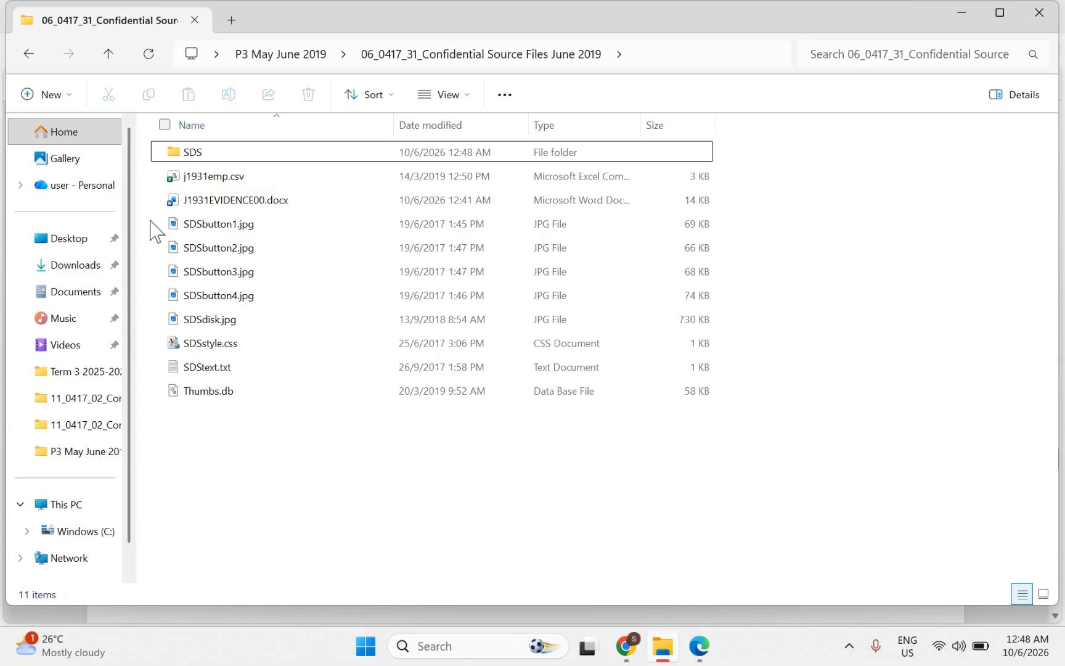
Step: Cut the seven SDS files, paste them into the SDS folder, and return to the parent folder
left_click_drag(149, 219, 168, 368)
right_click(207, 283)
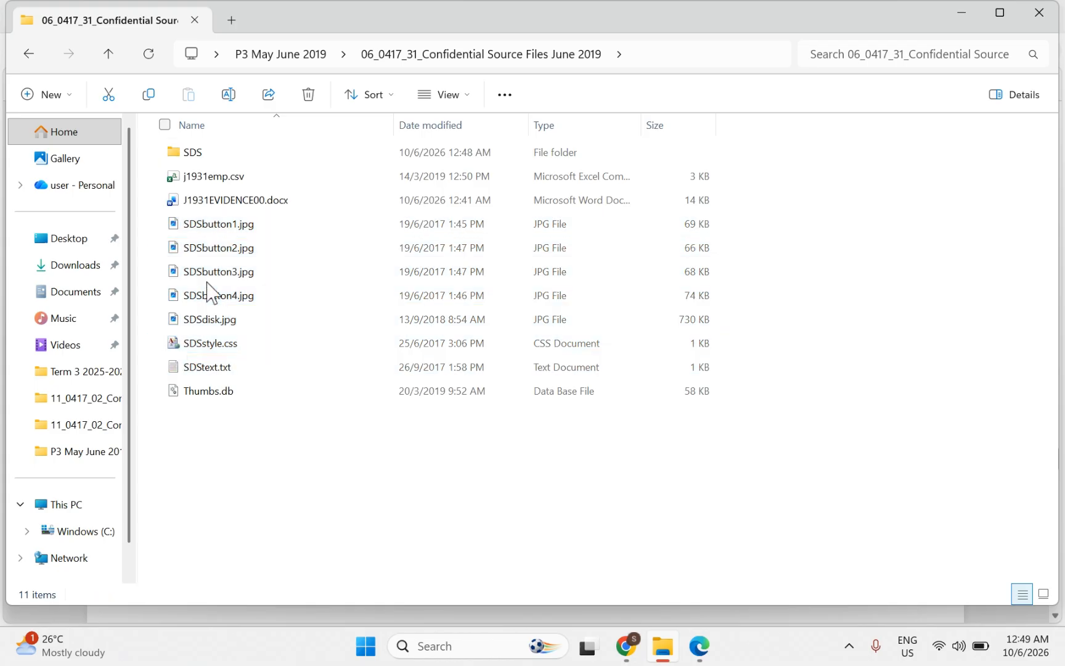
left_click_drag(154, 229, 203, 373)
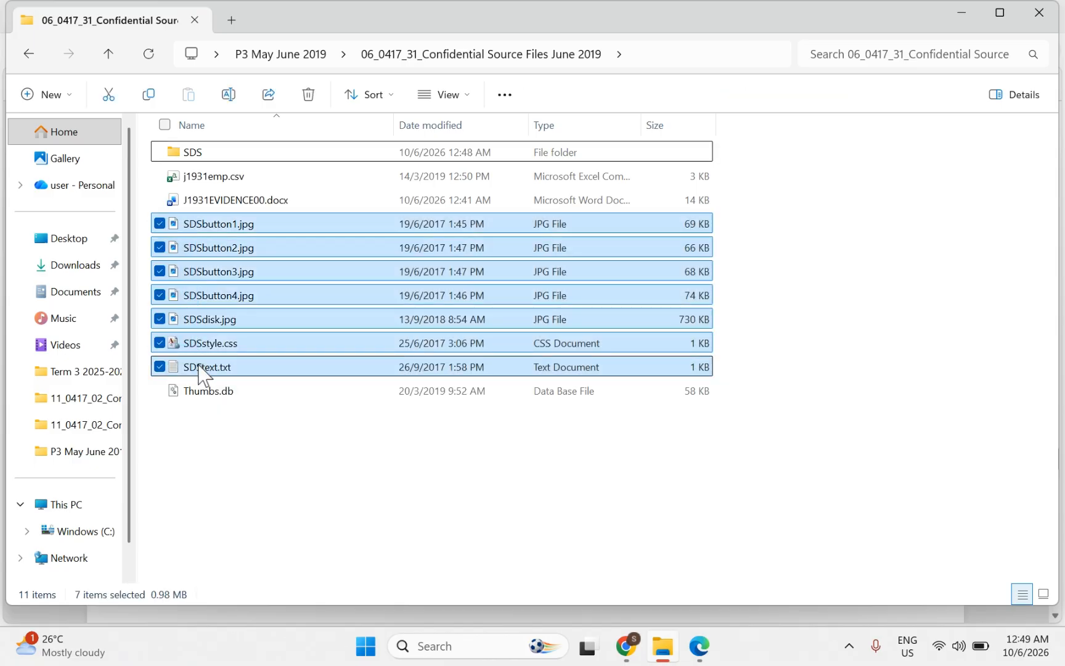
right_click(203, 373)
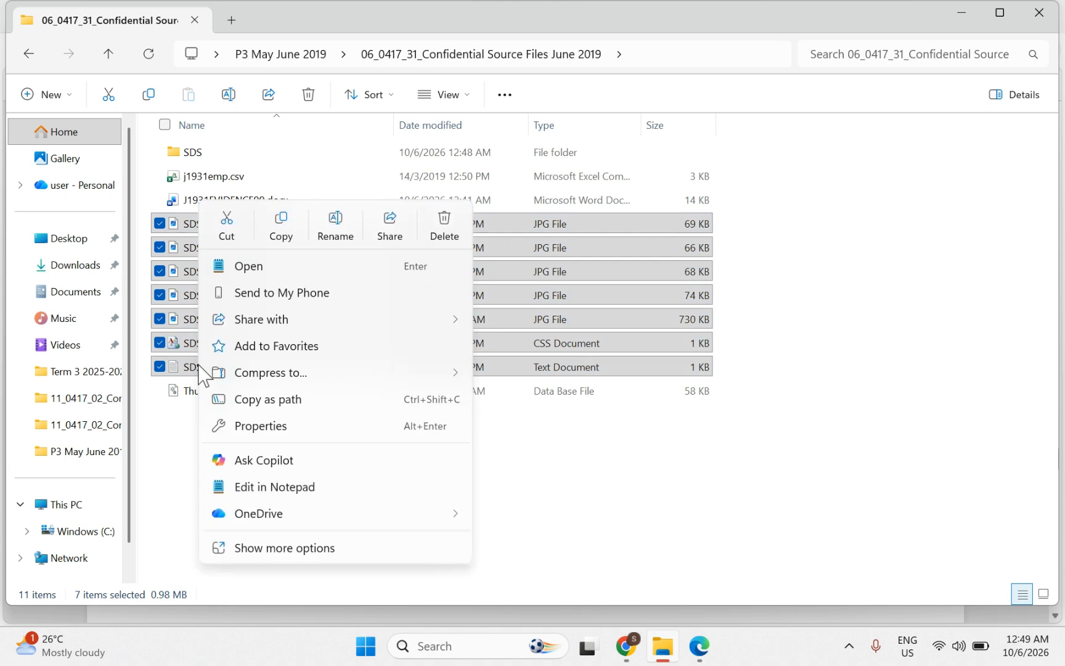
left_click(226, 229)
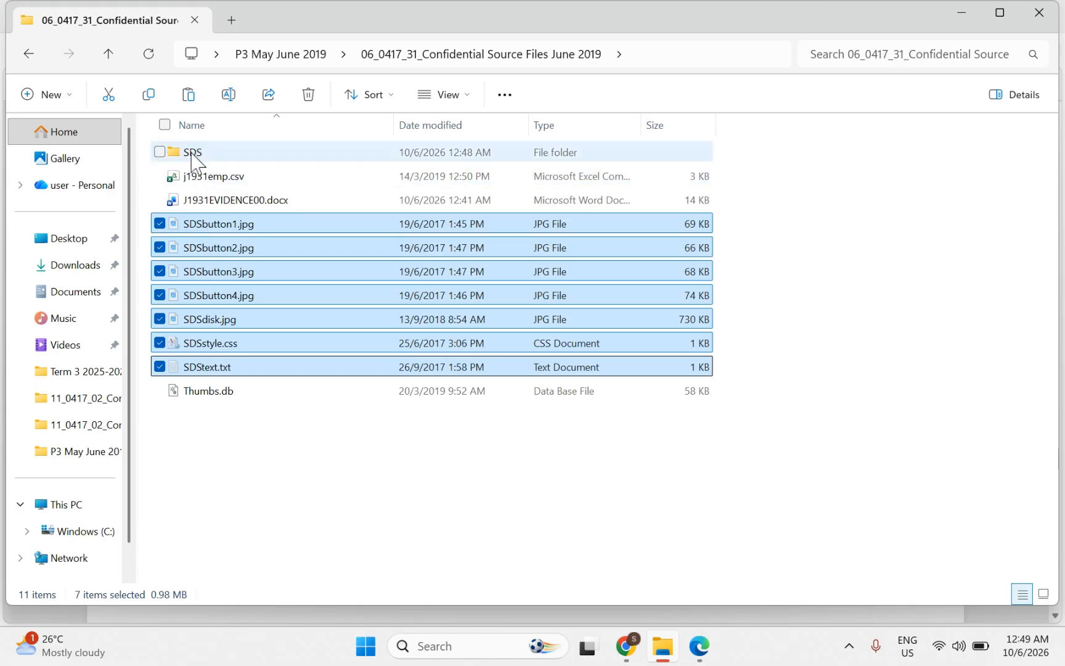
double_click(192, 154)
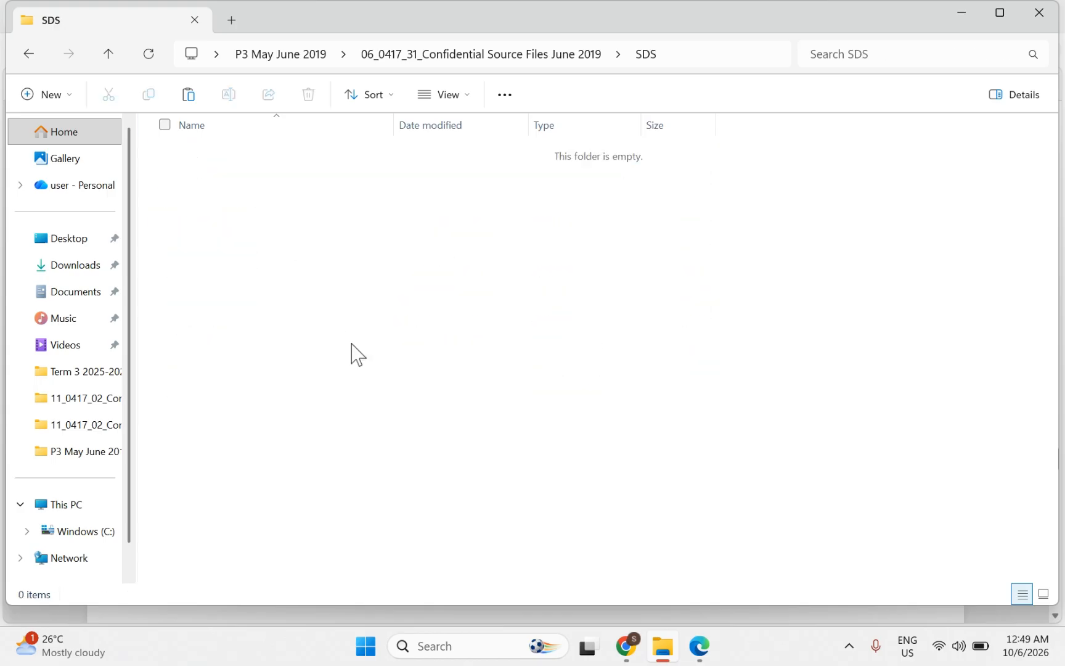
key("ctrl+v")
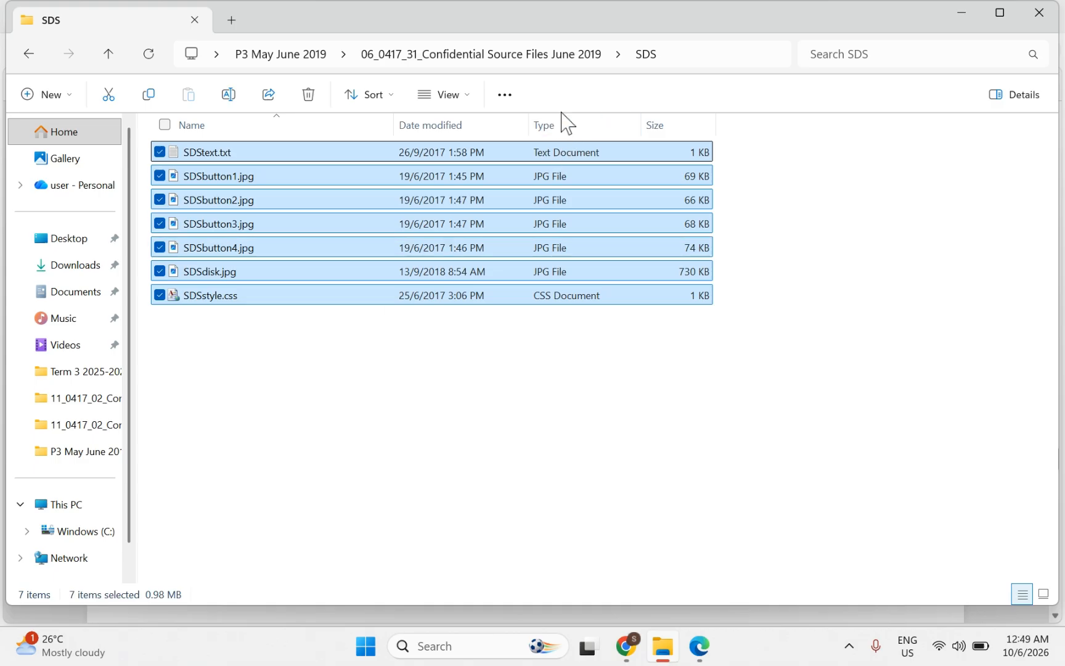
left_click(517, 57)
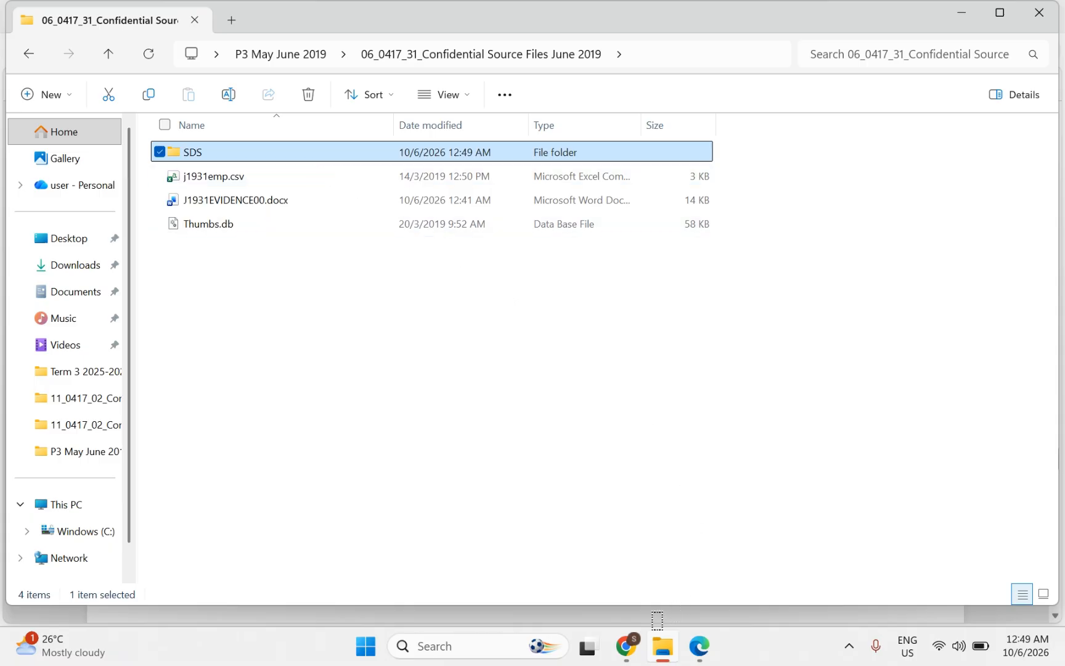
Step: Highlight 'SDS folder', 'contents', 'folder name' and 'image dimensions' in the Evidence 4 box
left_click(700, 646)
scroll(364, 435, "down", 3)
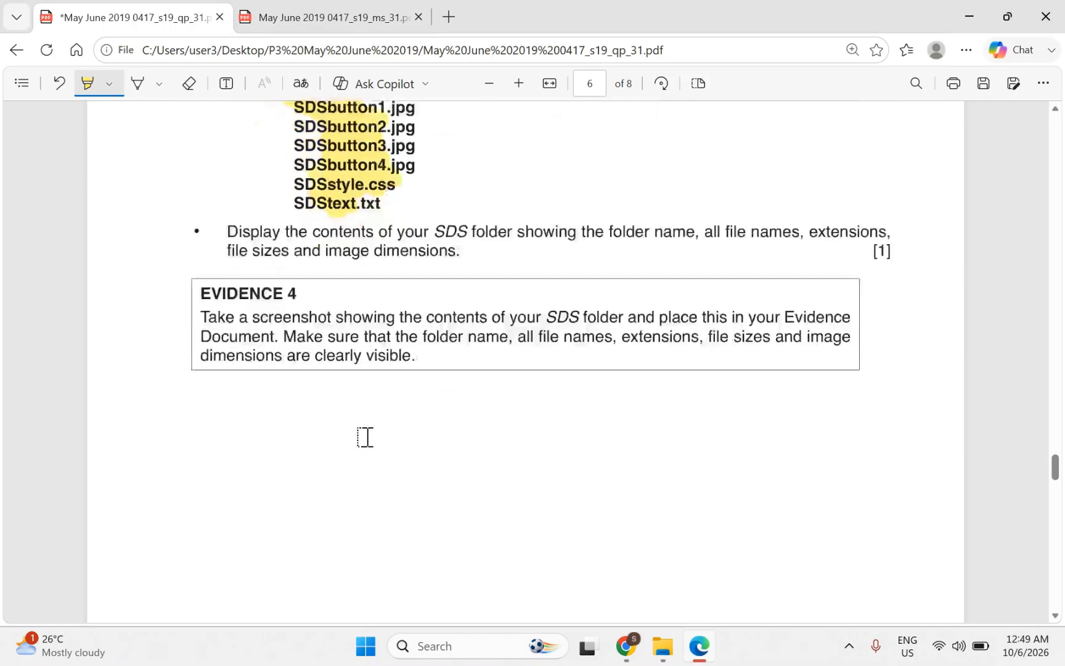
scroll(363, 435, "up", 1)
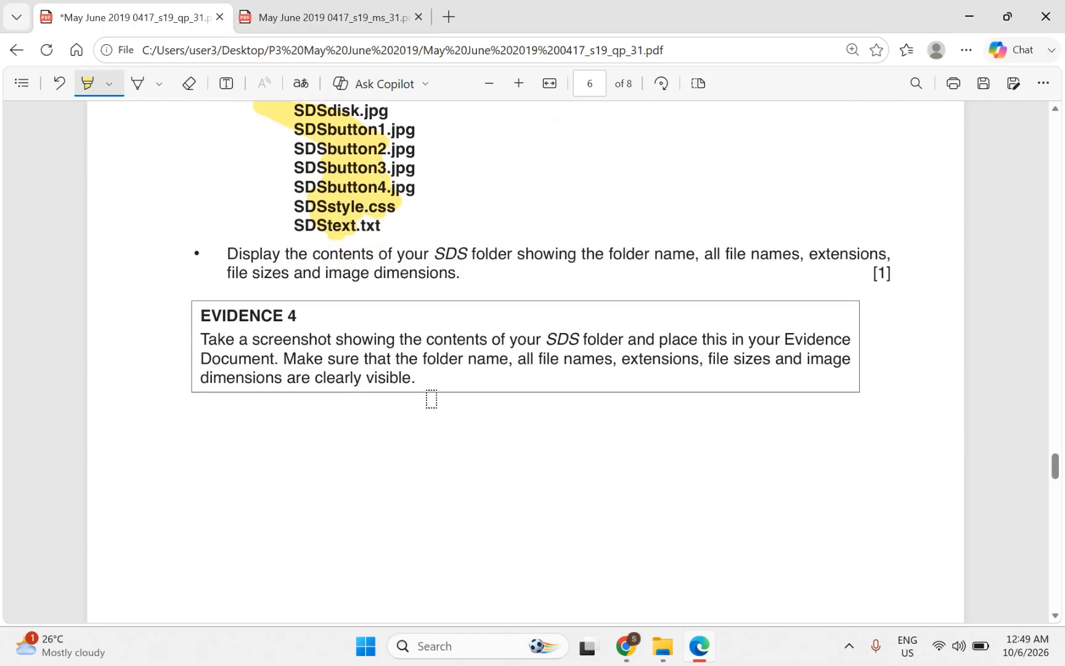
left_click_drag(546, 339, 623, 339)
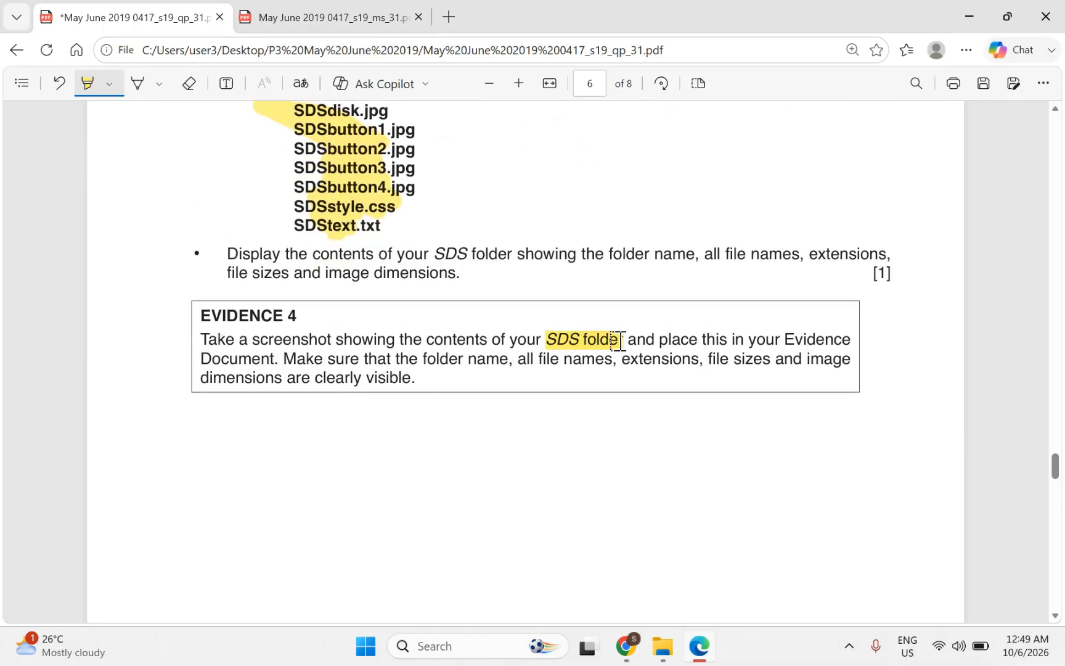
left_click_drag(426, 341, 485, 341)
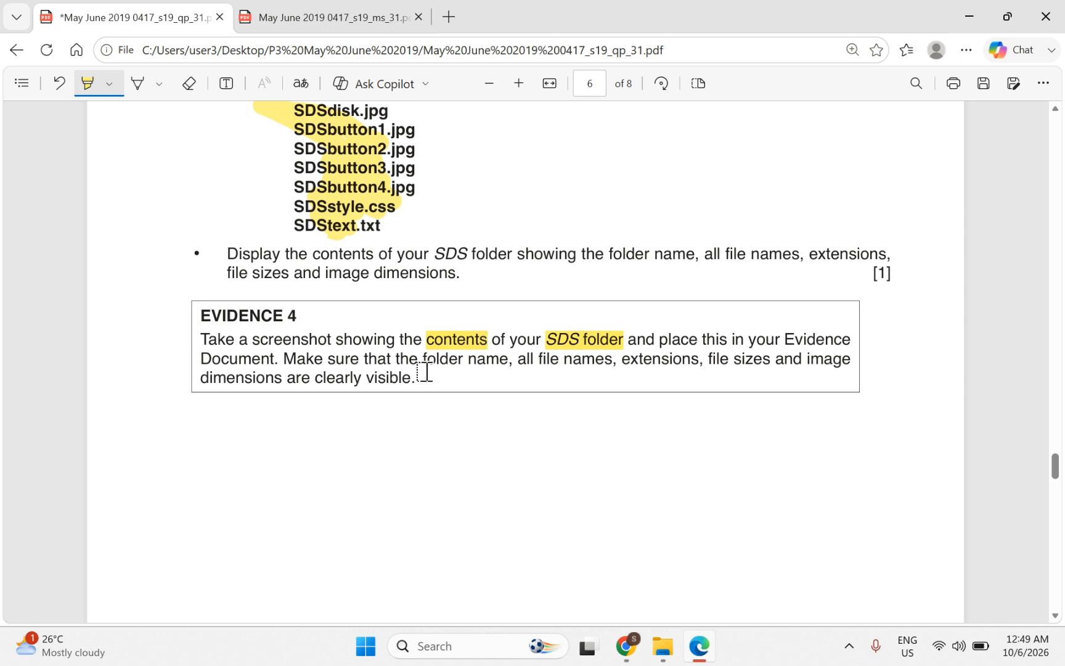
left_click_drag(423, 367, 849, 364)
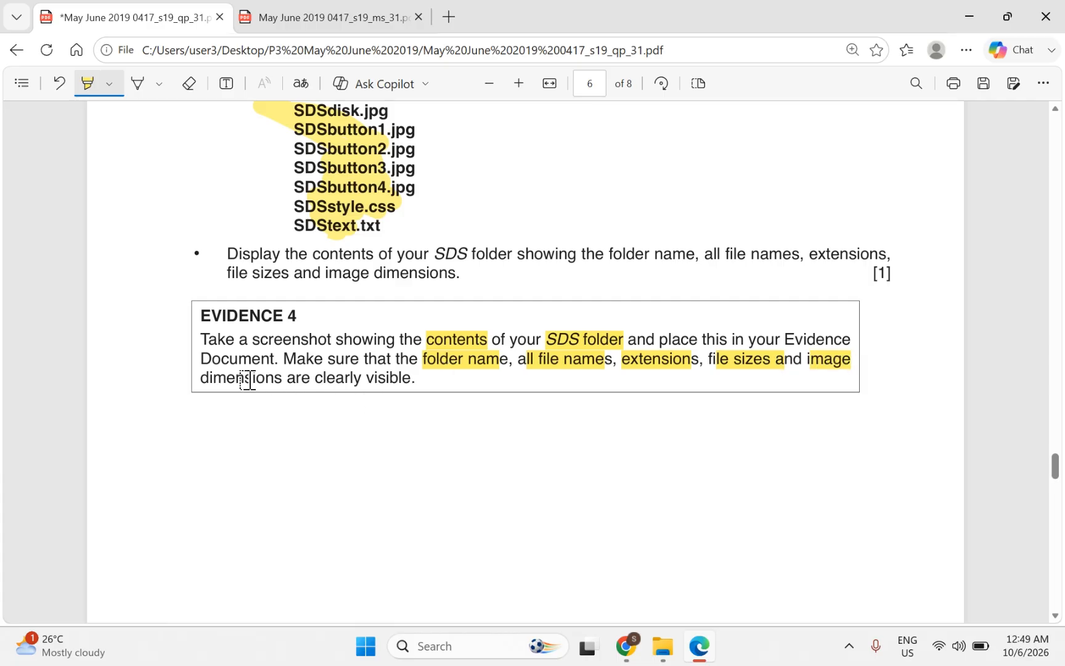
left_click_drag(198, 384, 256, 379)
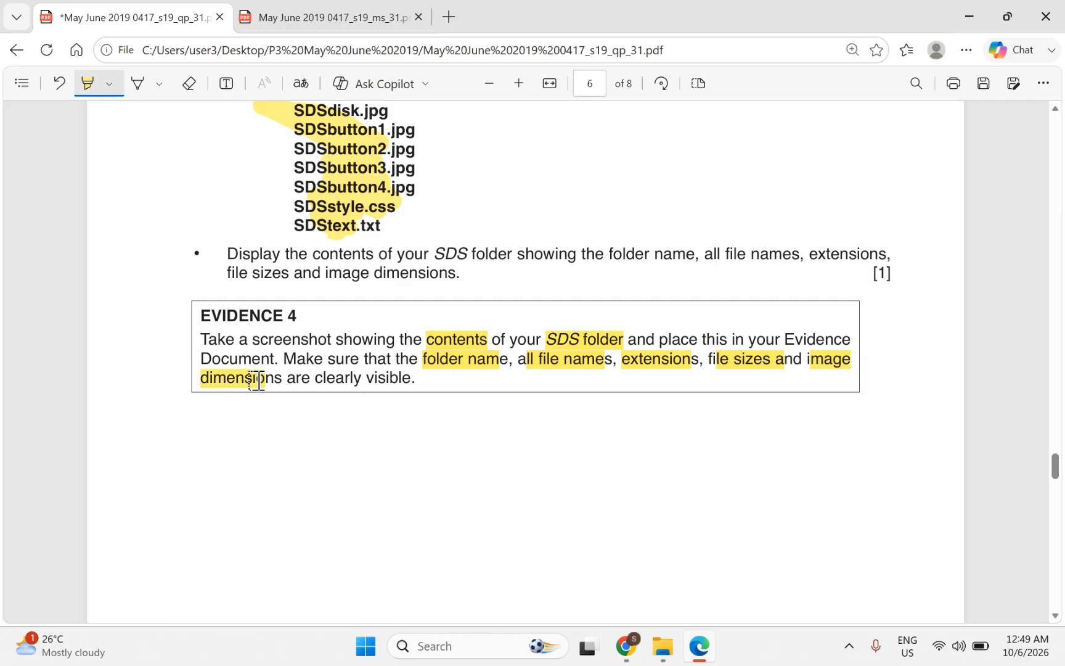
Step: Open the SDS folder and list its seven files in Details view with sizes and dimensions
mouse_move(663, 647)
left_click(659, 570)
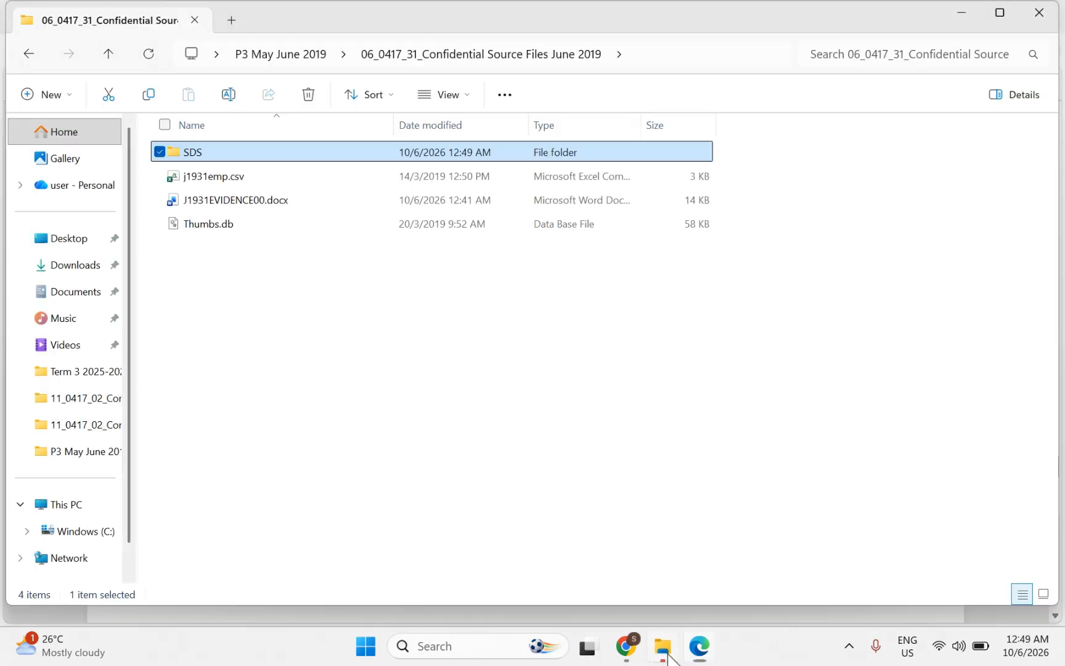
double_click(196, 162)
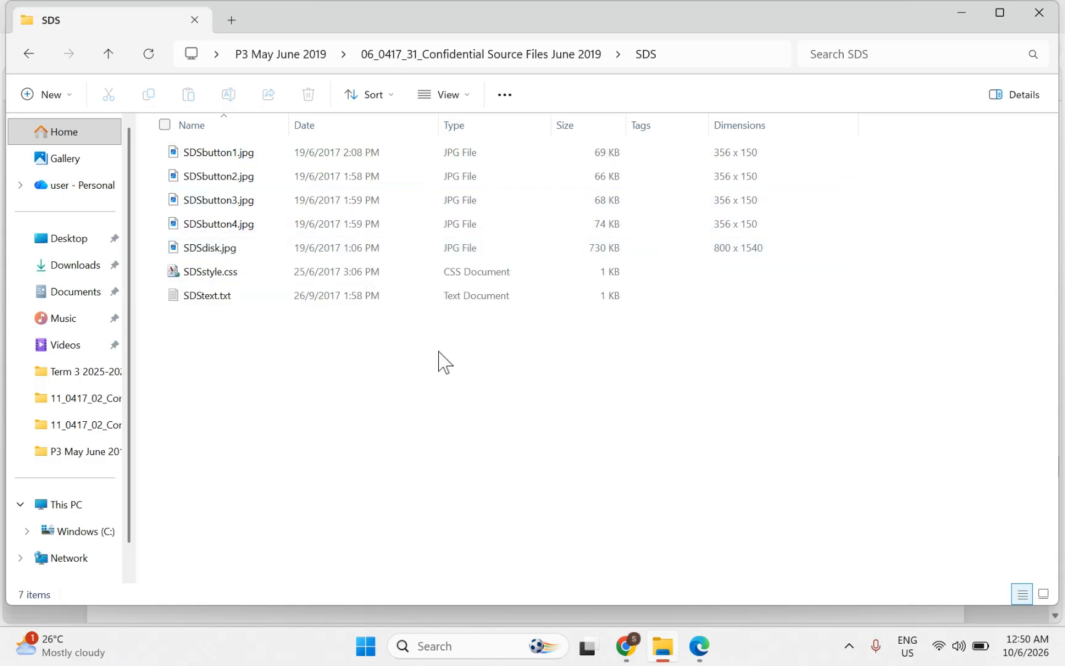
left_click(1043, 593)
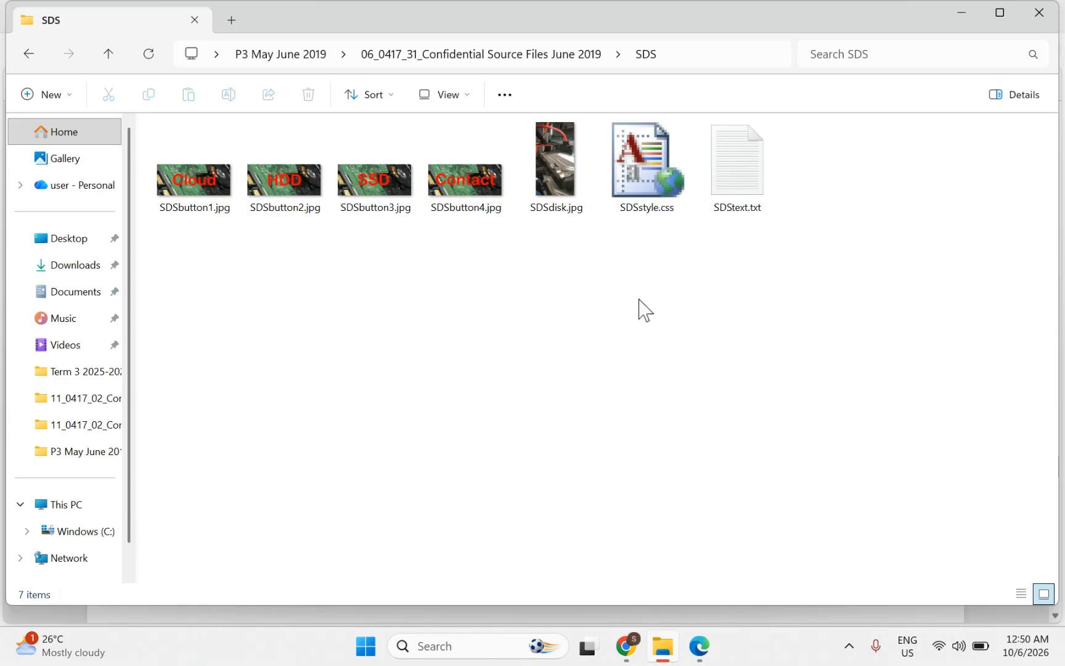
left_click(1023, 595)
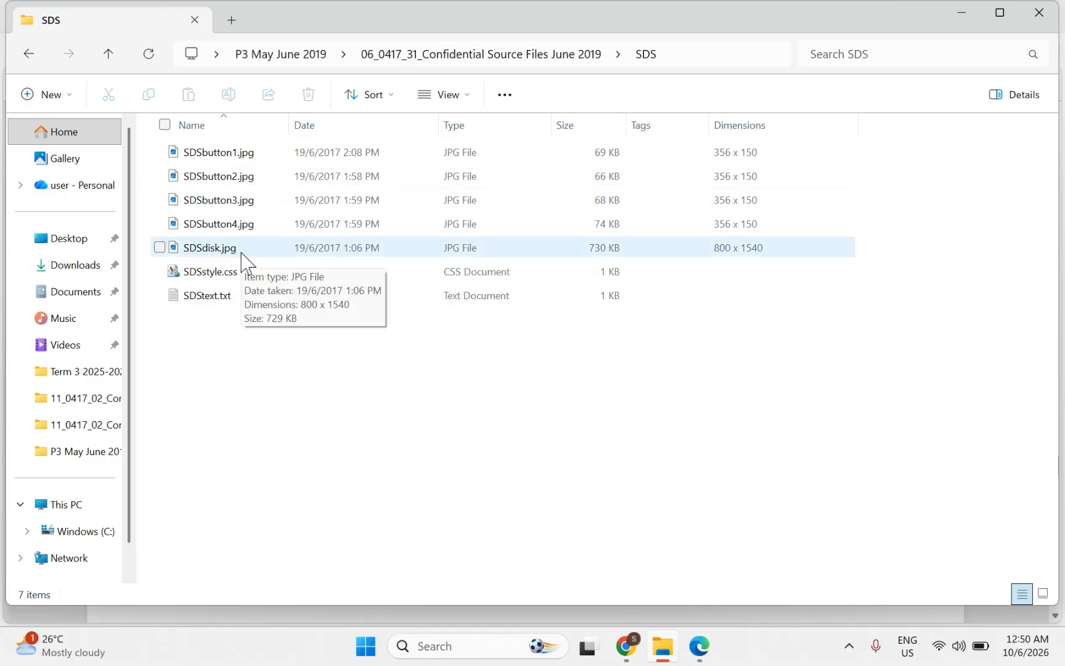
left_click(448, 101)
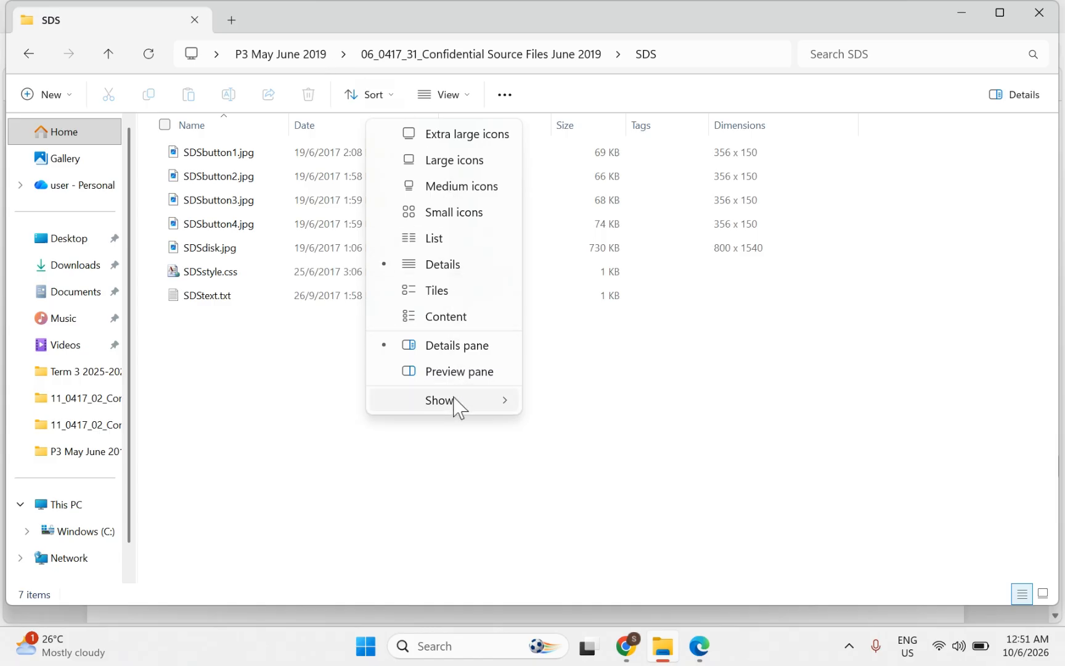
mouse_move(453, 401)
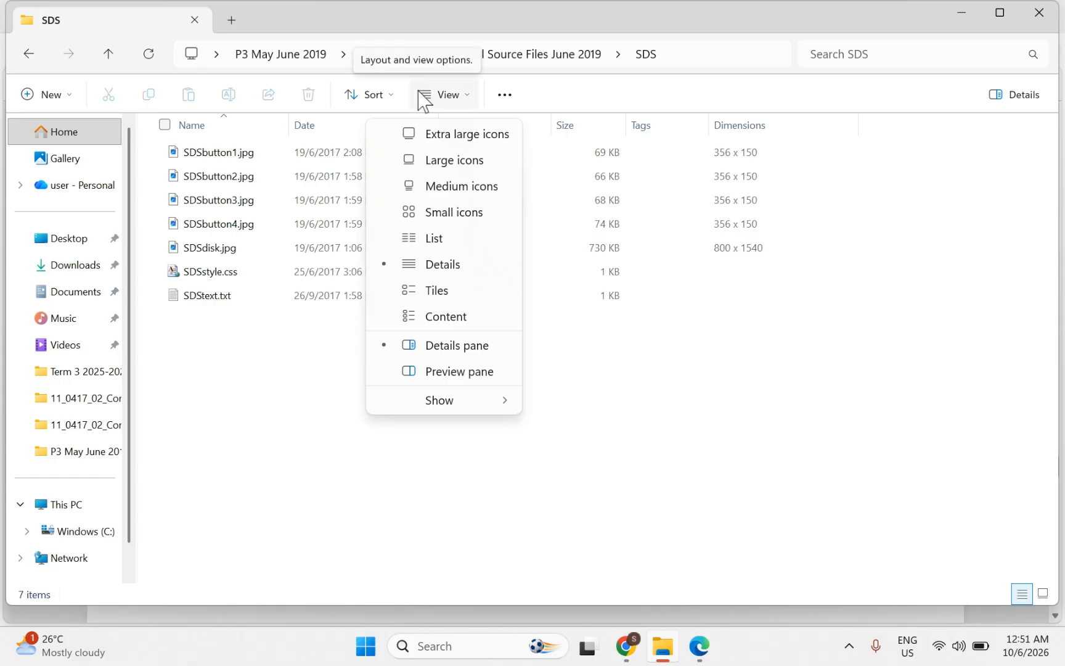
left_click(680, 394)
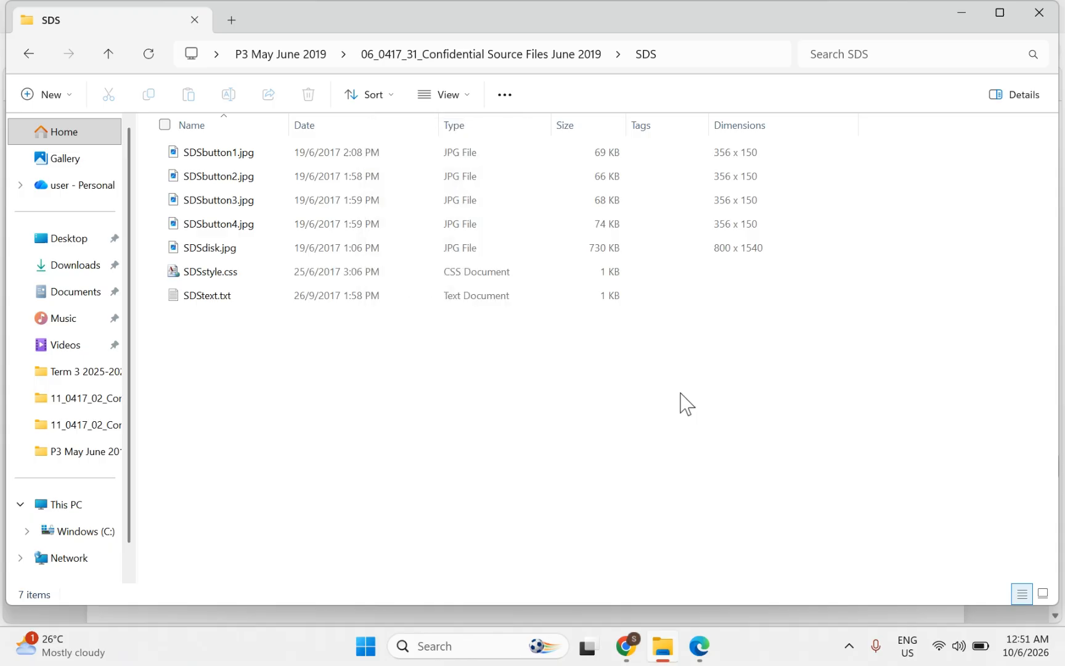
left_click(699, 646)
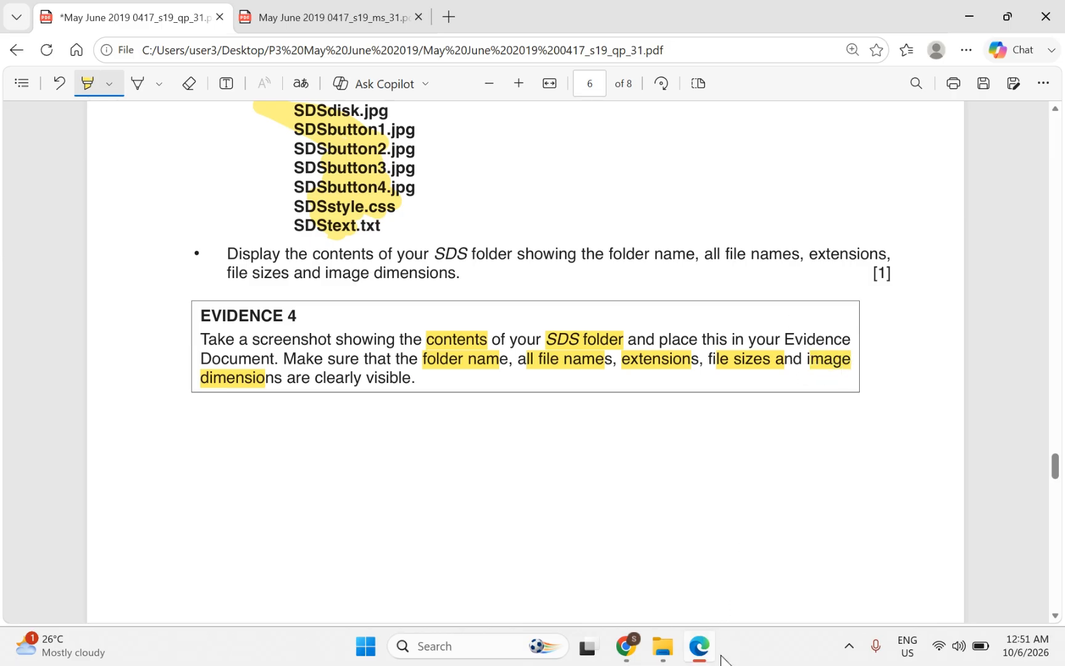
left_click(703, 657)
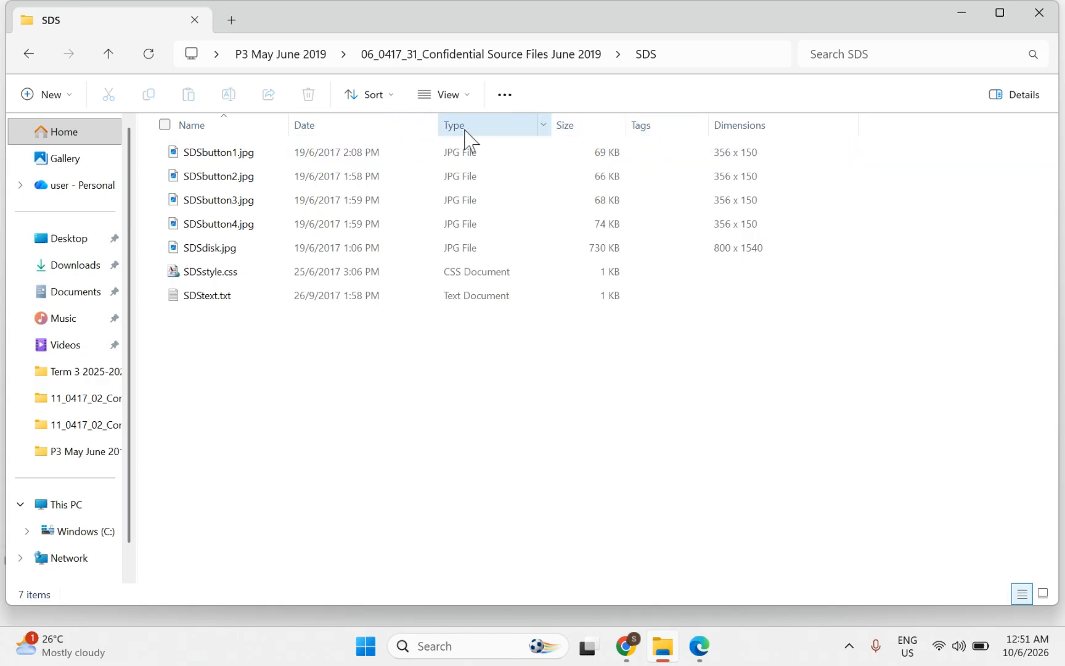
right_click(667, 138)
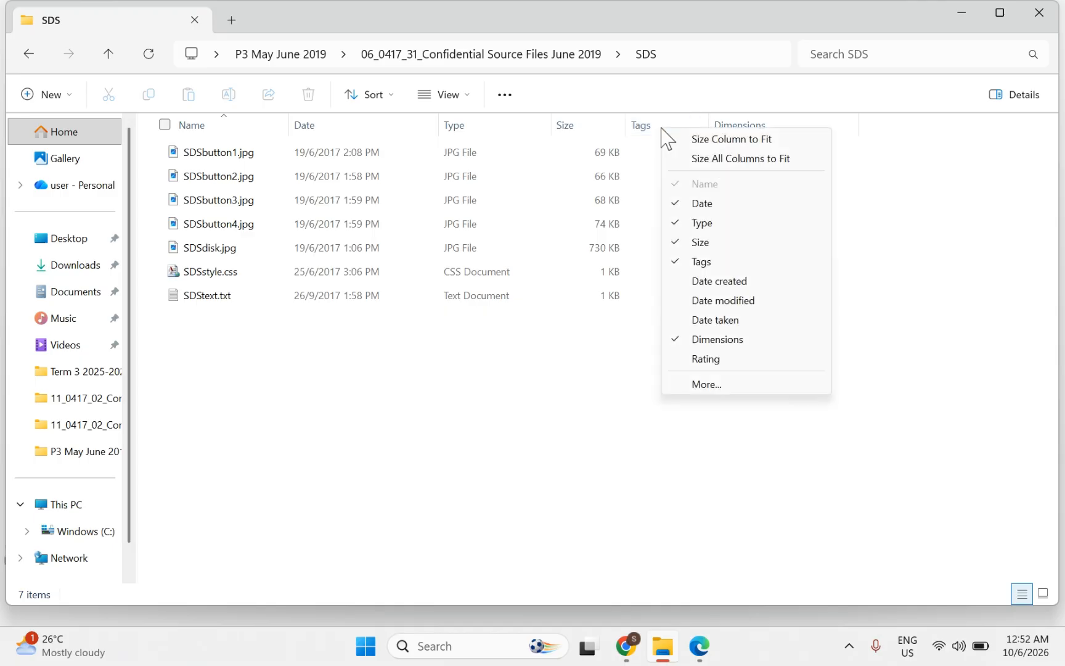
left_click(701, 384)
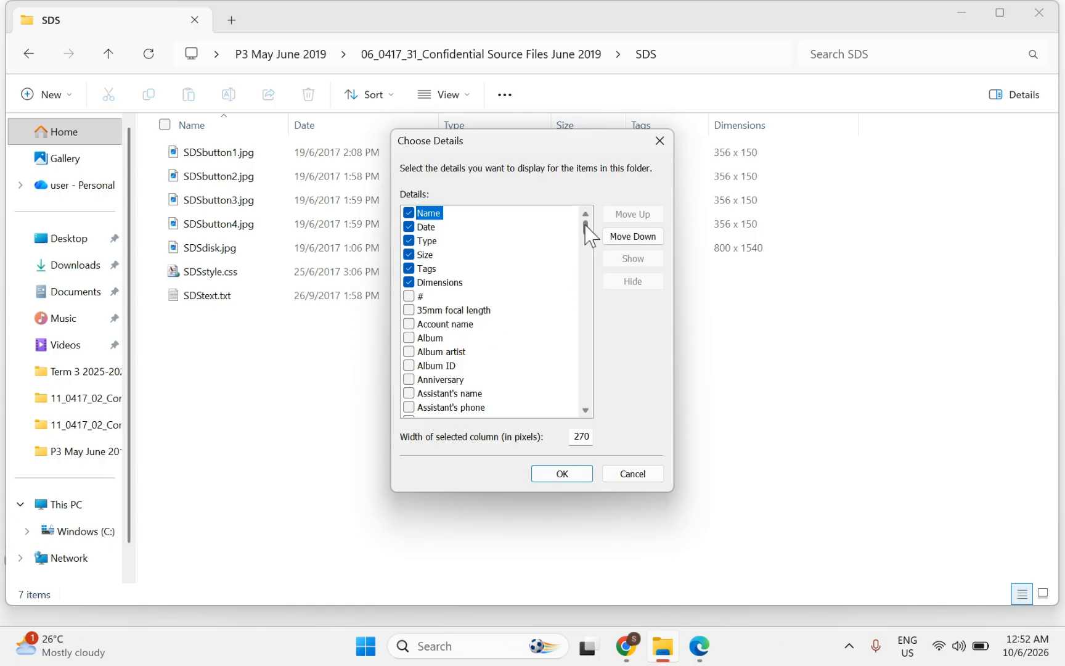
left_click_drag(584, 225, 584, 271)
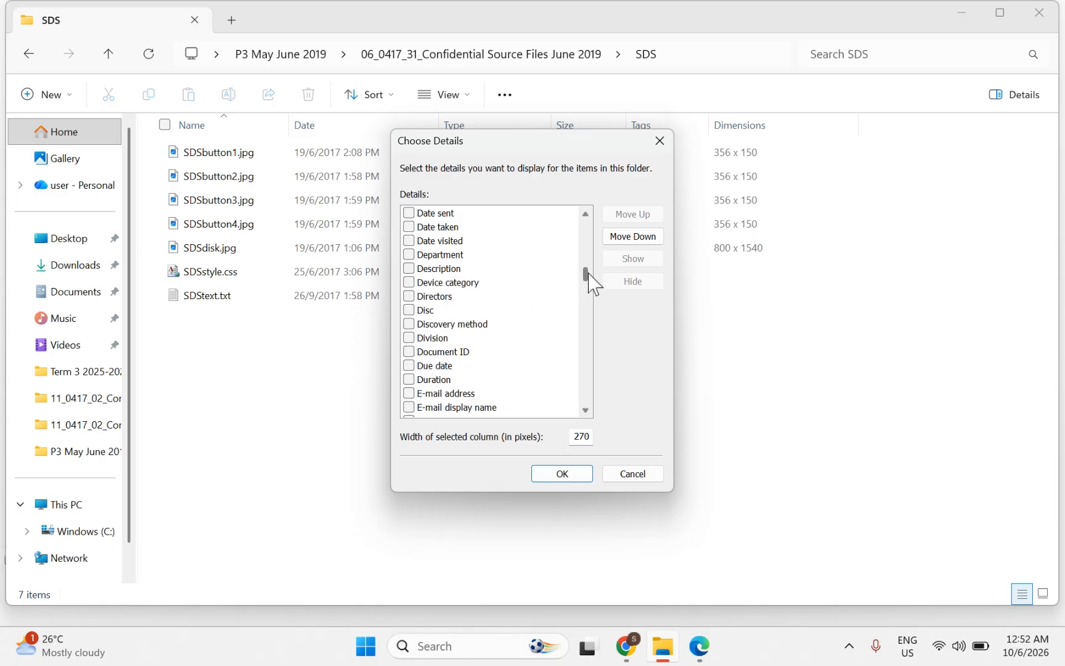
left_click_drag(588, 283, 439, 285)
left_click(654, 148)
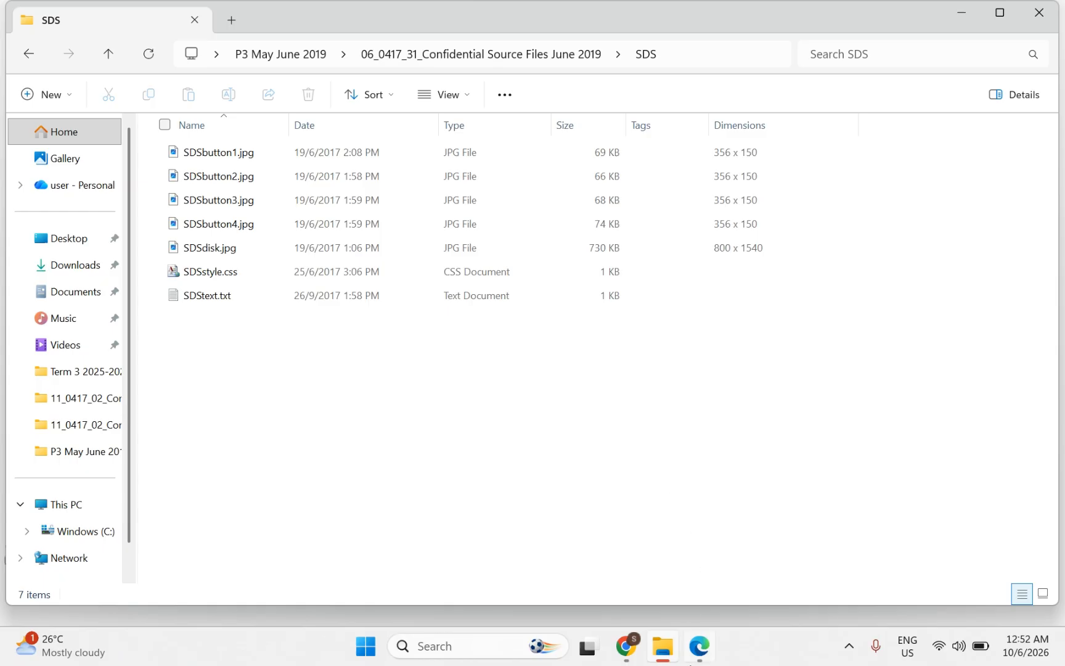
mouse_move(702, 658)
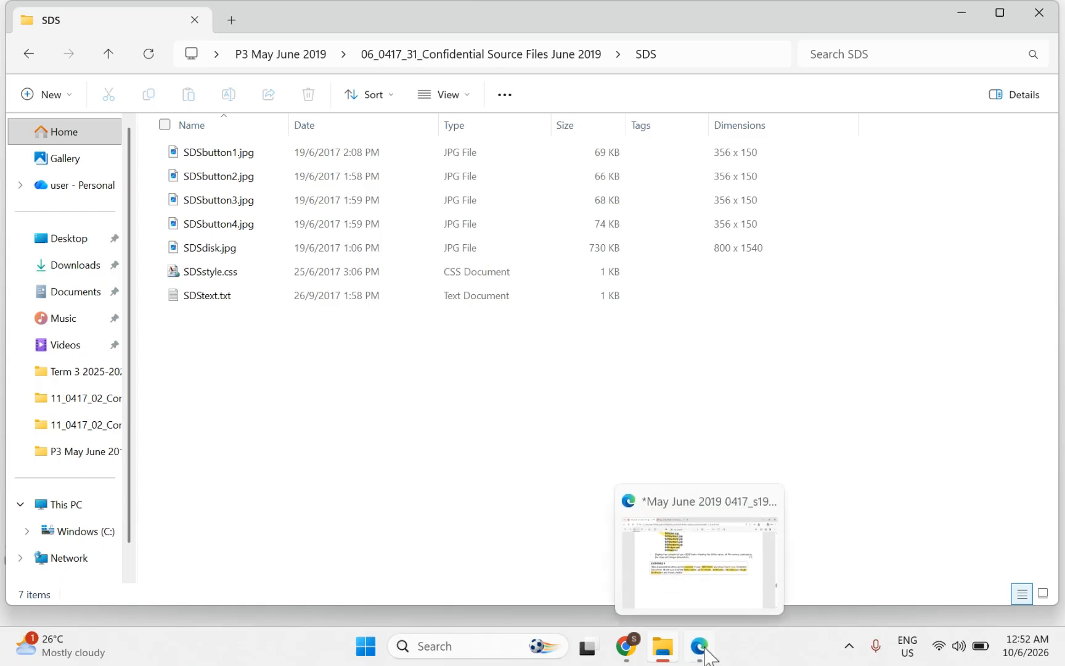
Step: Search for 'SNI' and launch Snipping Tool over the SDS folder window
left_click(700, 647)
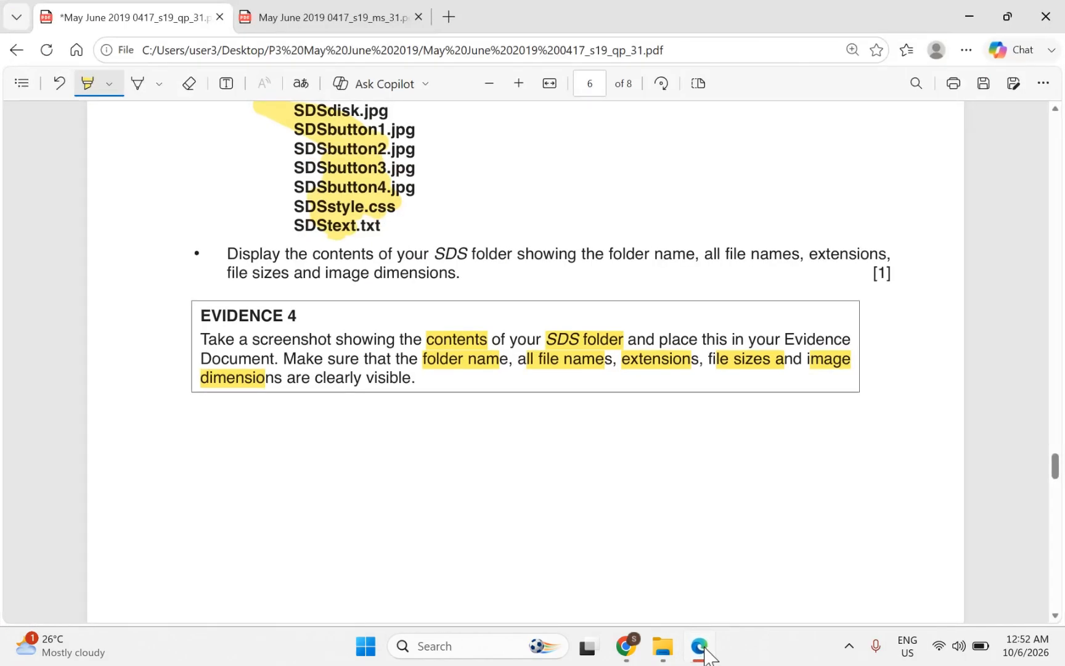
left_click(703, 648)
left_click(433, 647)
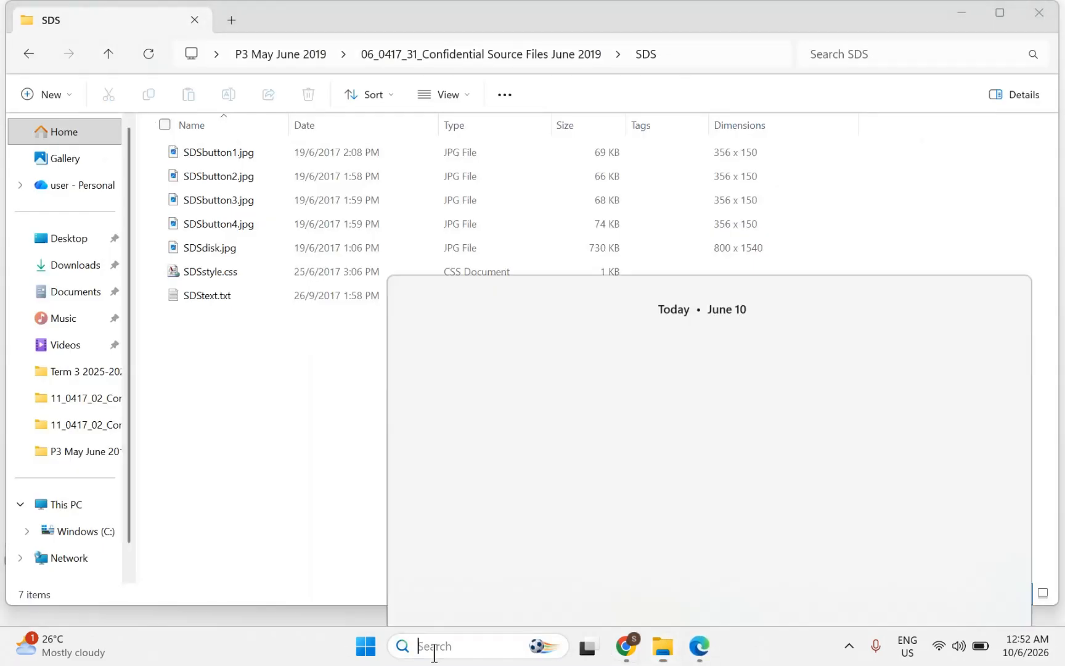
type("SNI")
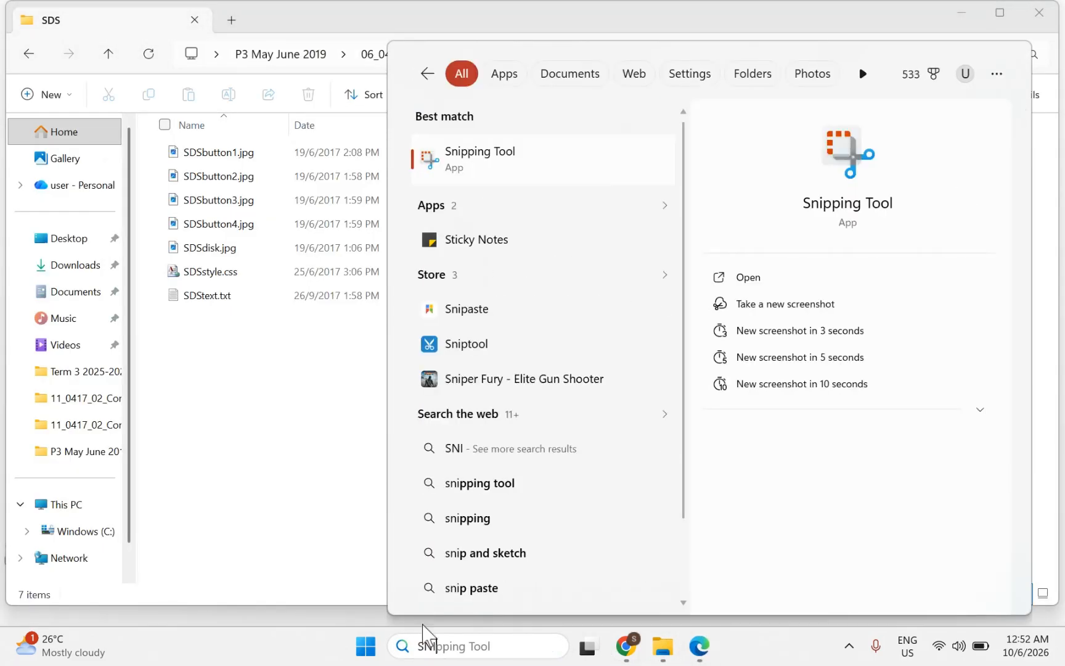
left_click(445, 171)
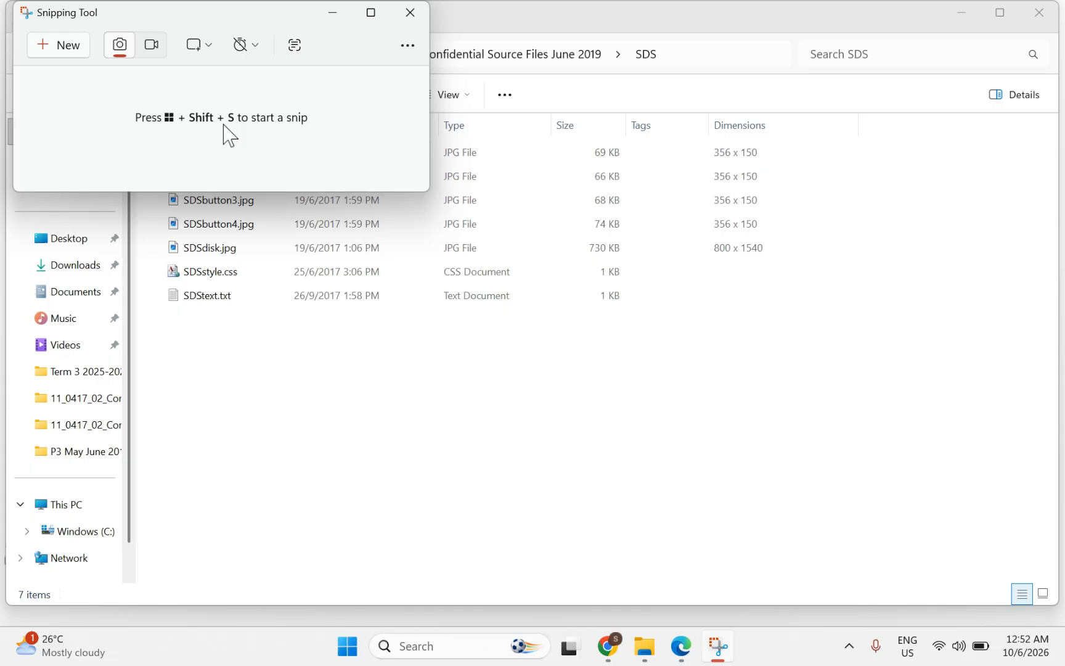
Step: Snip a rectangle around the SDS folder's address bar and file list
left_click(48, 60)
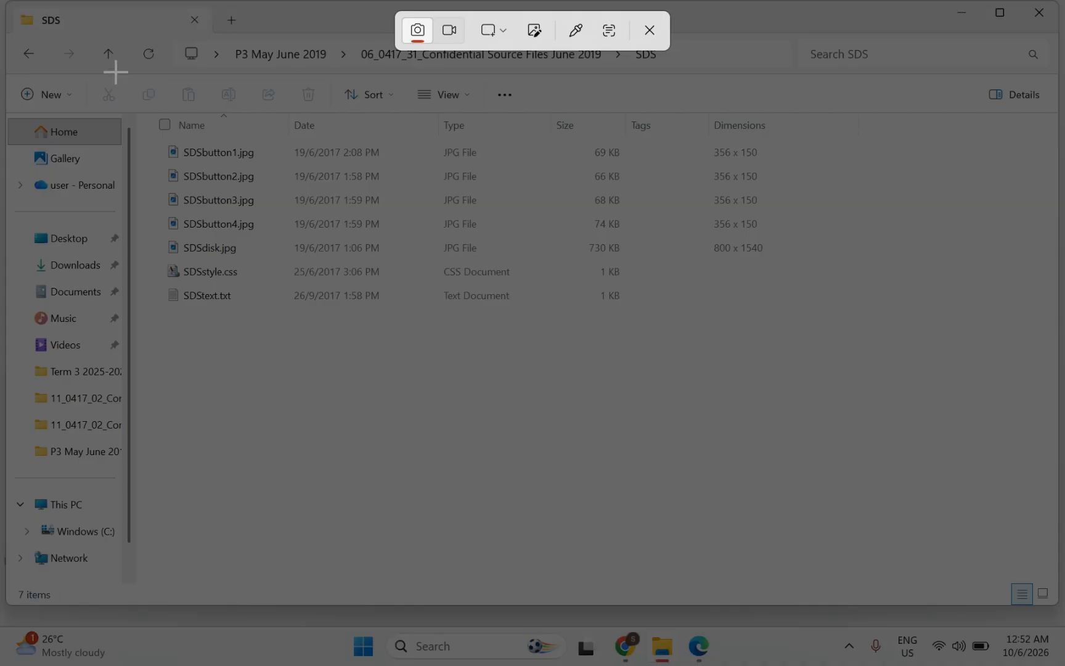
left_click_drag(121, 29, 657, 73)
left_click_drag(652, 72, 780, 311)
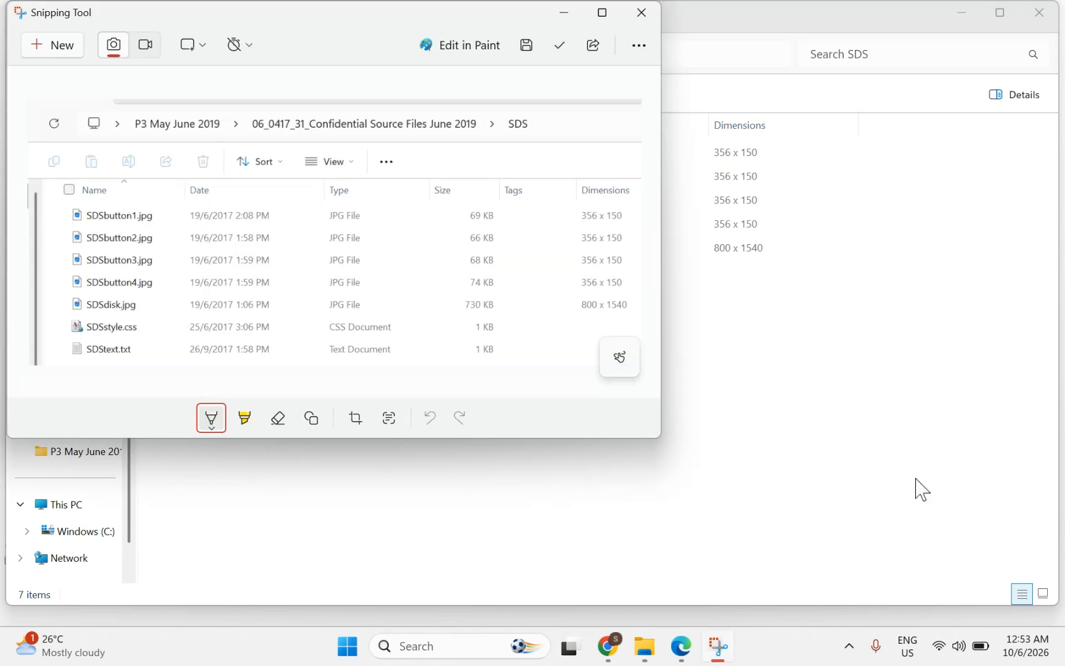
mouse_move(653, 662)
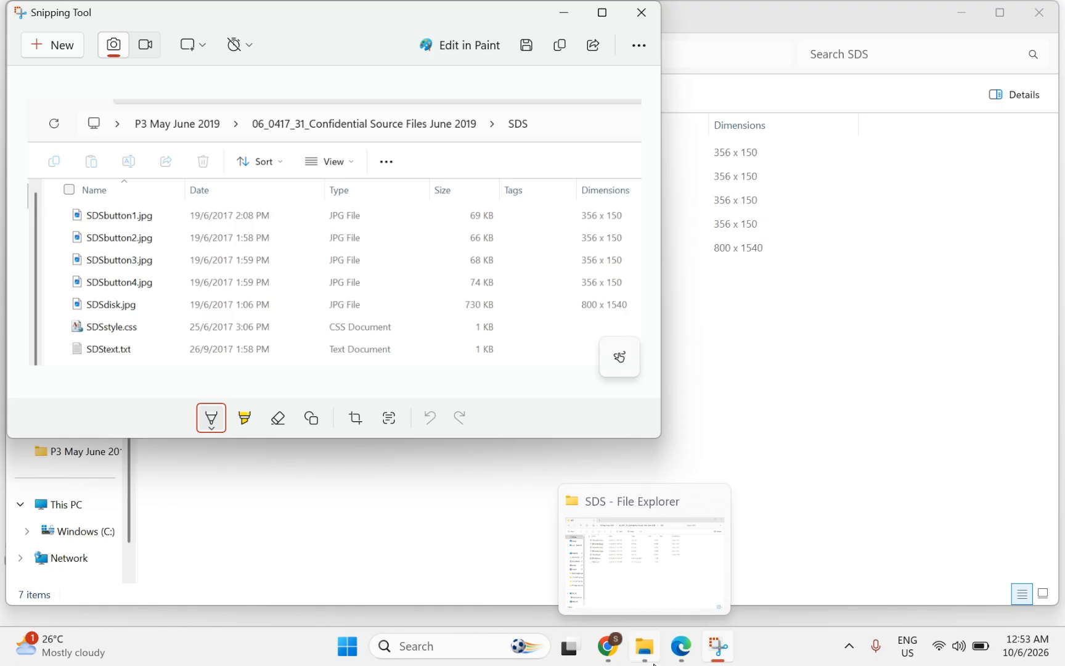
left_click(653, 662)
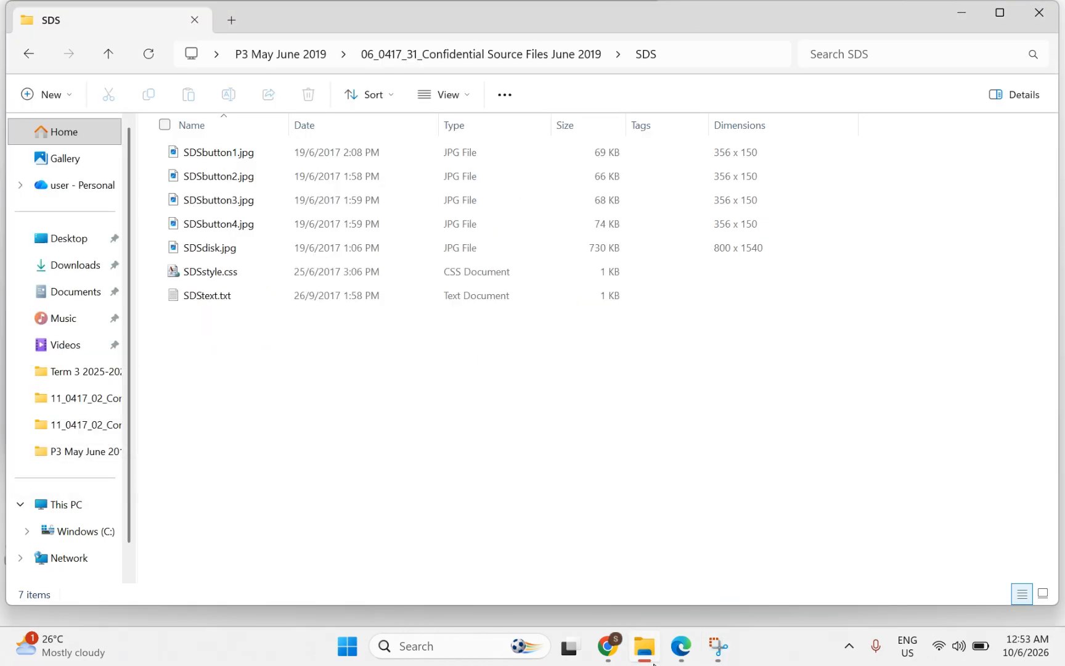
Step: Highlight 'new word processed document' and 'J1931EVIDENCE' in the Task 1 instructions
left_click(681, 645)
scroll(463, 409, "up", 20)
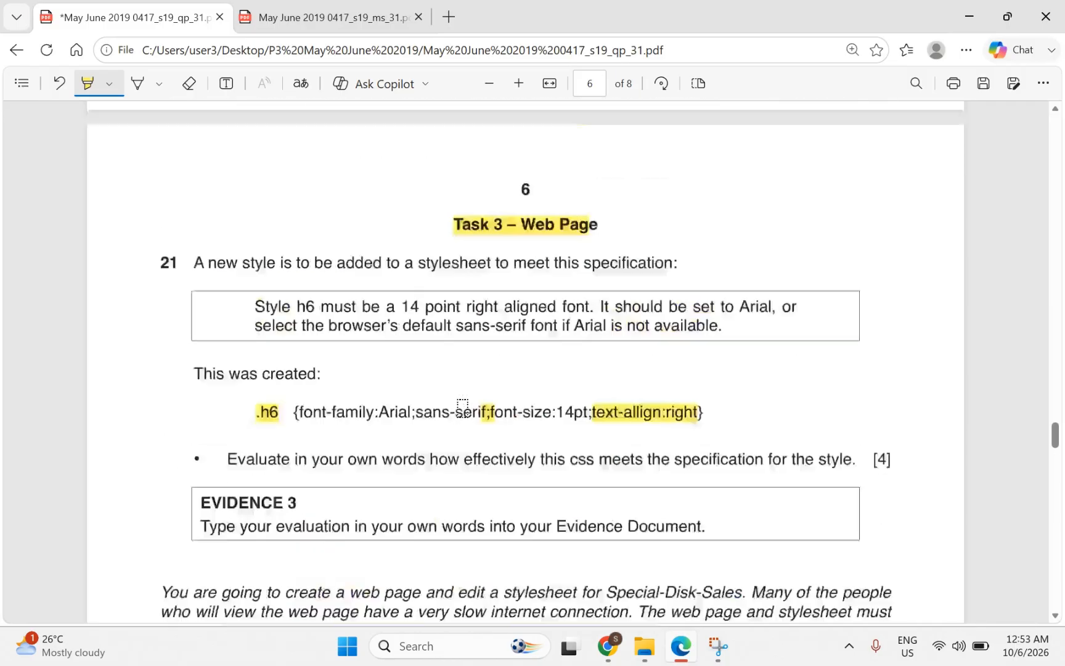
scroll(463, 409, "up", 20)
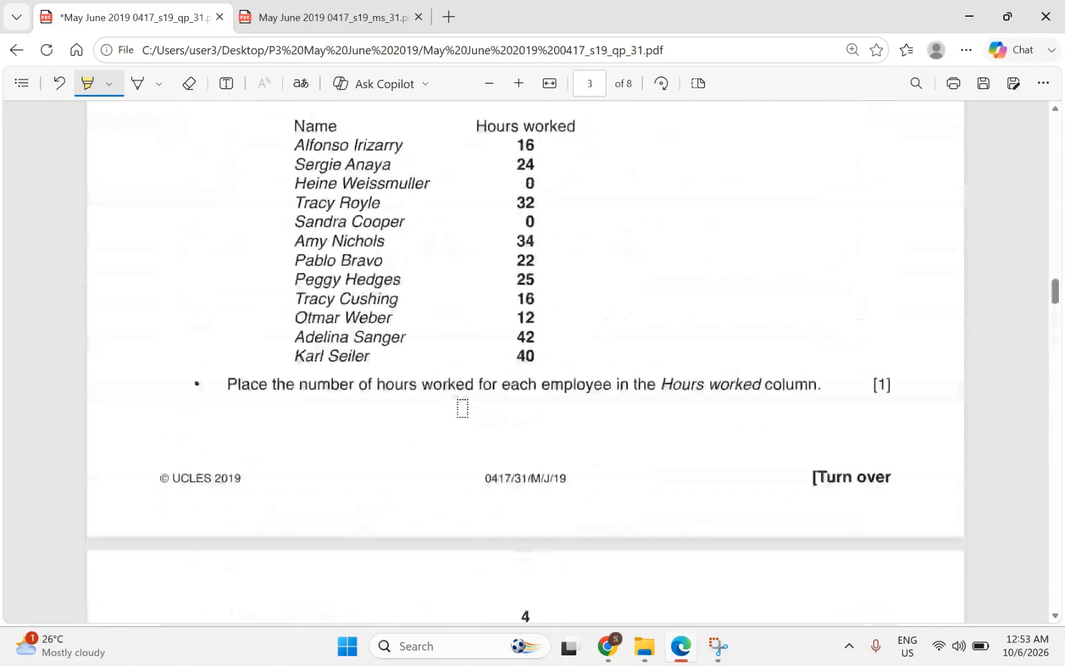
scroll(463, 409, "up", 10)
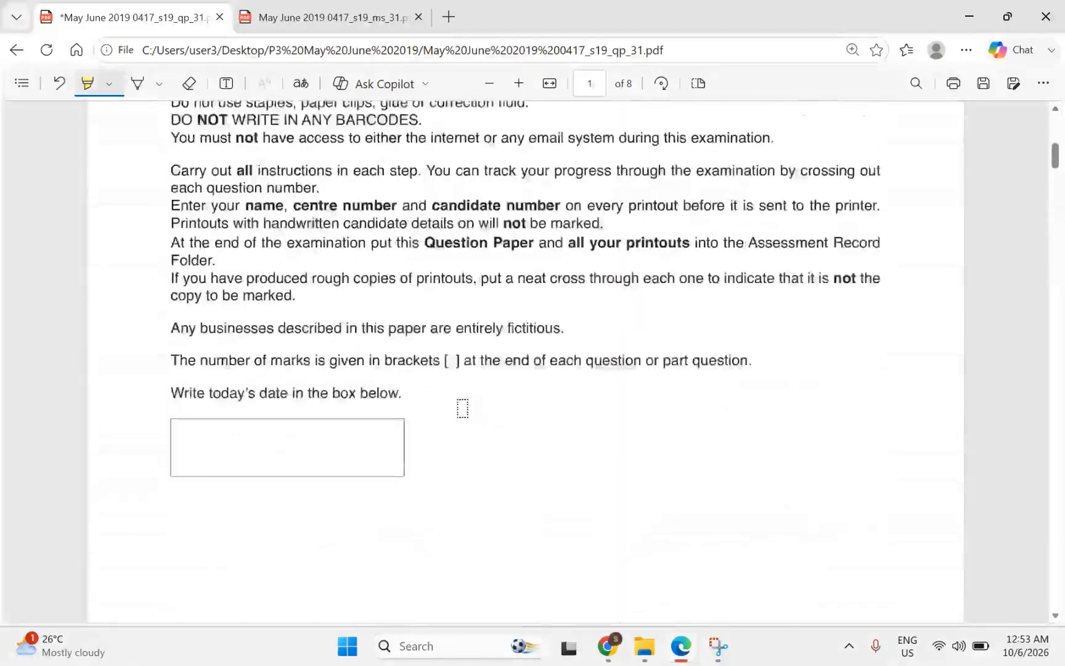
scroll(462, 407, "down", 10)
scroll(463, 408, "down", 2)
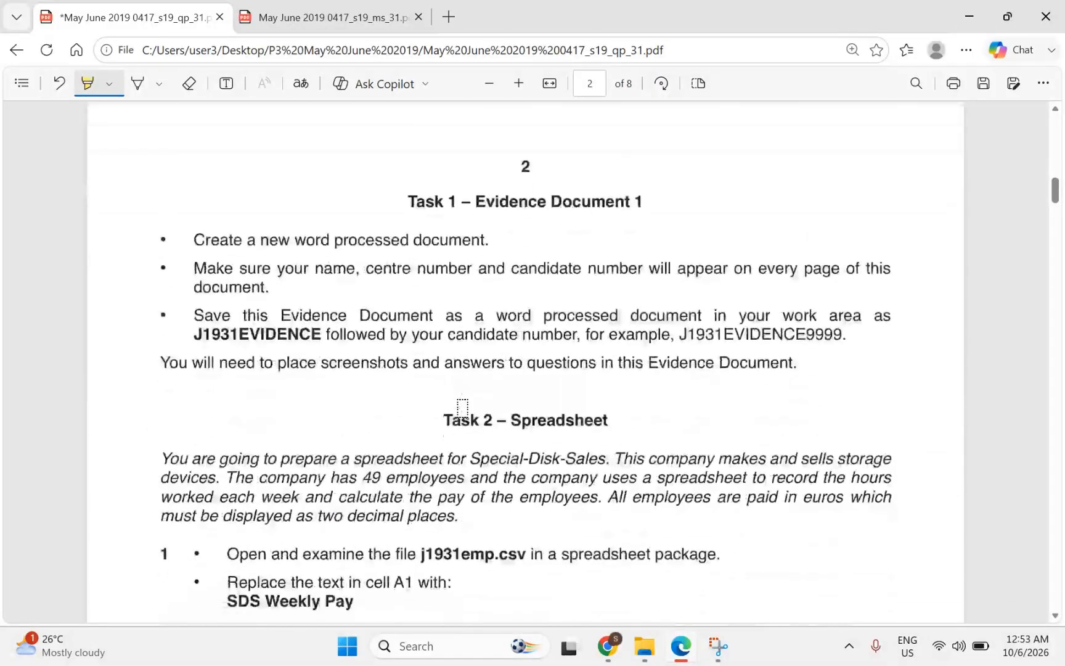
left_click_drag(256, 241, 479, 241)
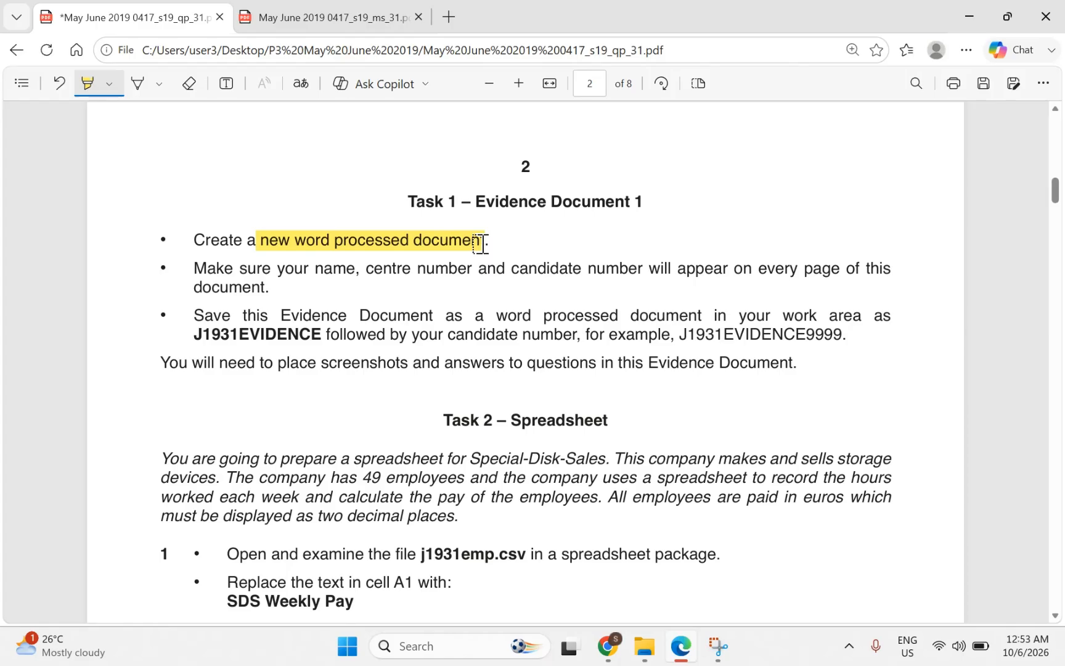
left_click_drag(480, 242, 485, 242)
left_click_drag(192, 333, 321, 333)
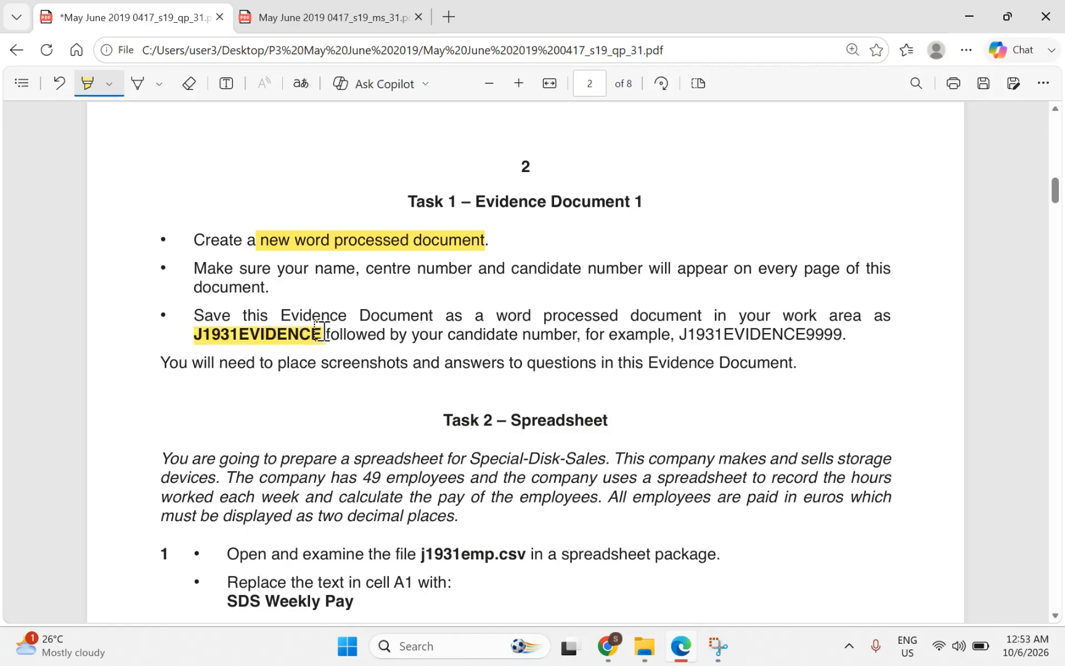
left_click(639, 662)
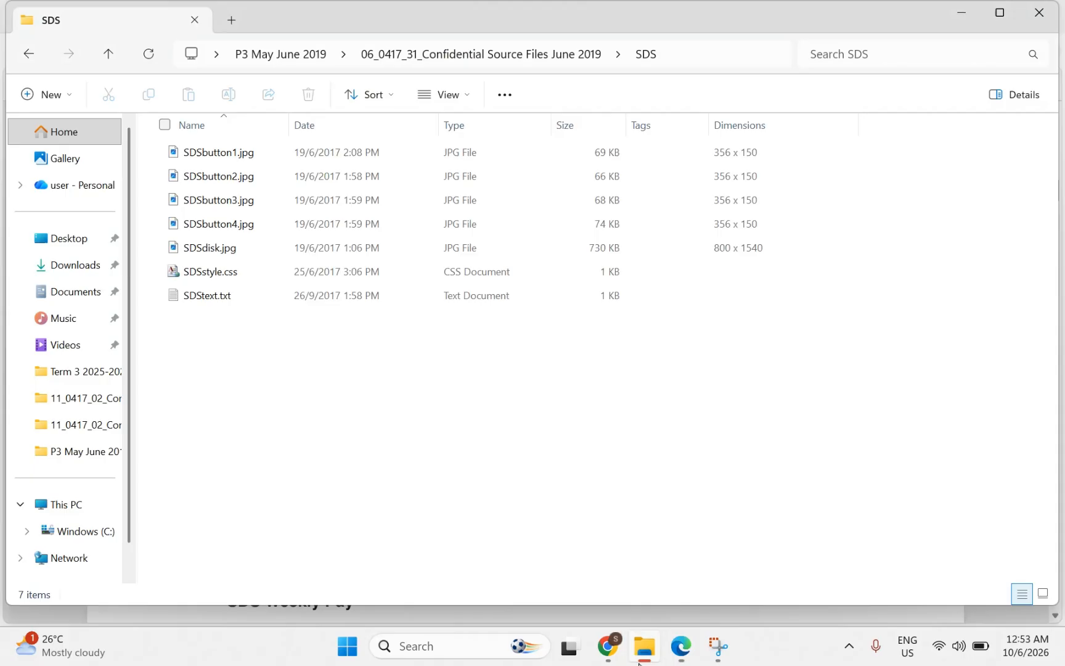
Step: Open J1931EVIDENCE00.docx from the 06_0417_31 Confidential Source Files June 2019 folder in Word
left_click(282, 54)
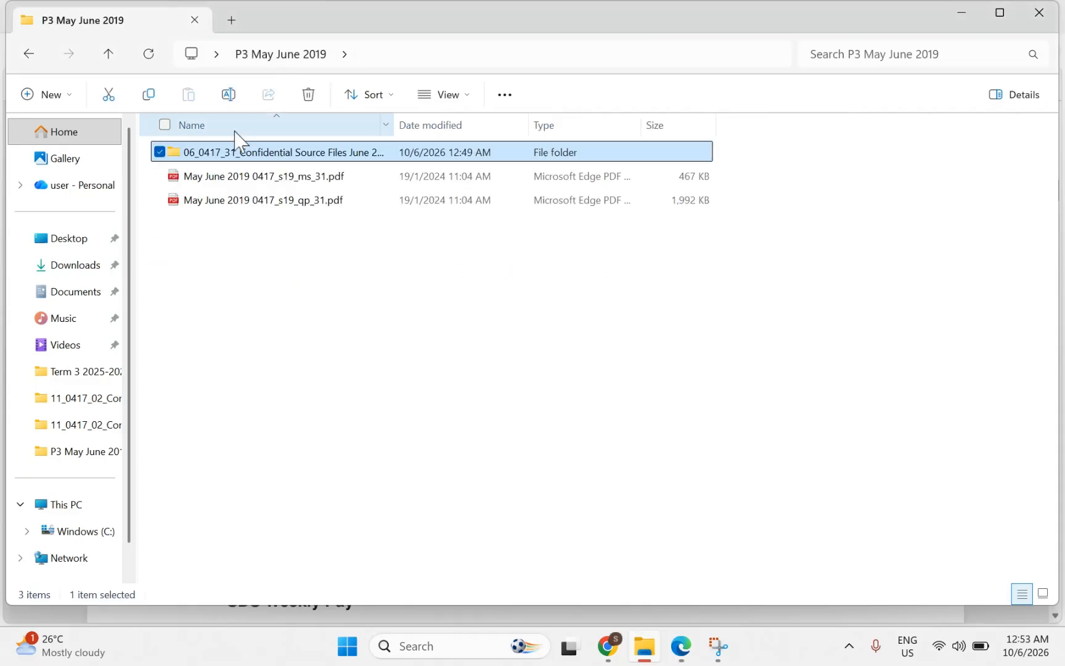
double_click(204, 156)
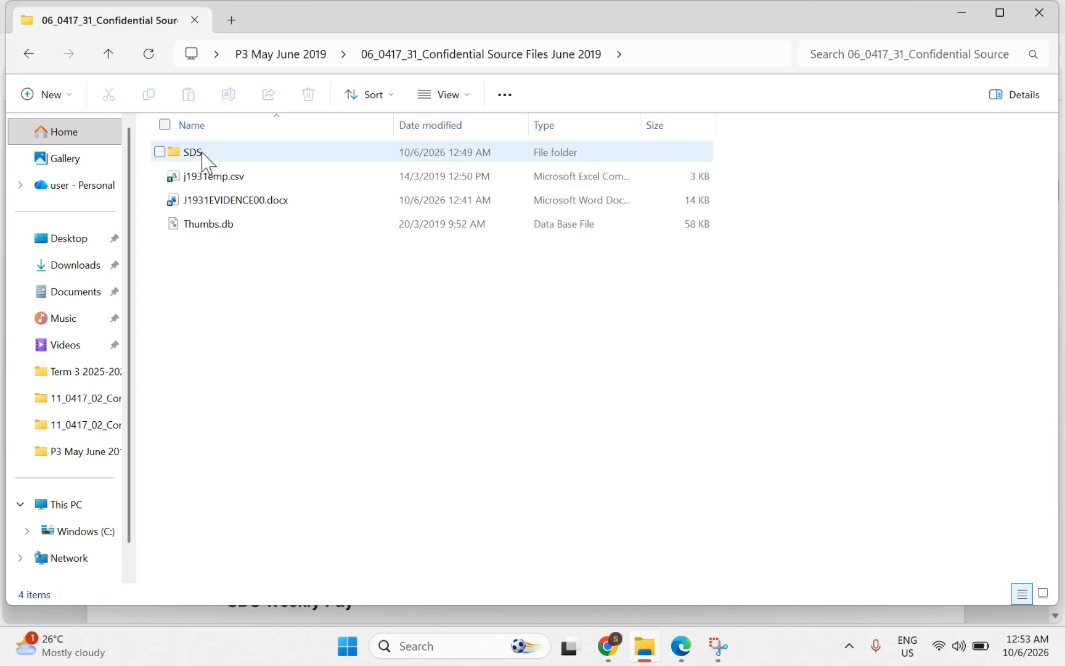
double_click(225, 202)
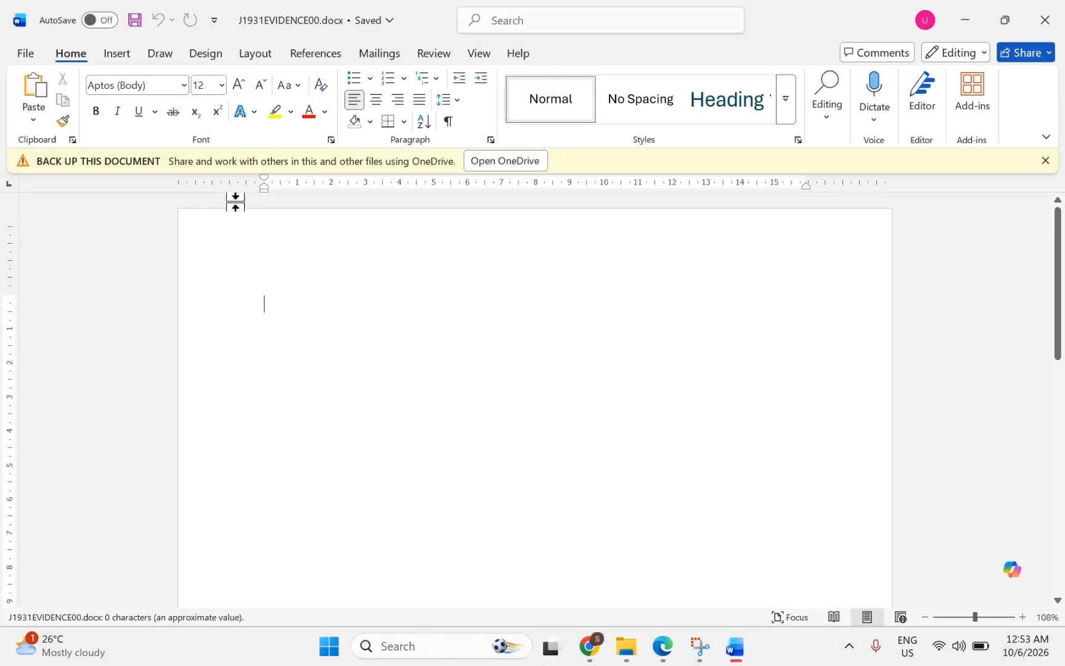
Step: Return to the exam paper PDF and scroll down to question 22's Evidence 4 instructions
left_click(662, 645)
scroll(546, 504, "down", 20)
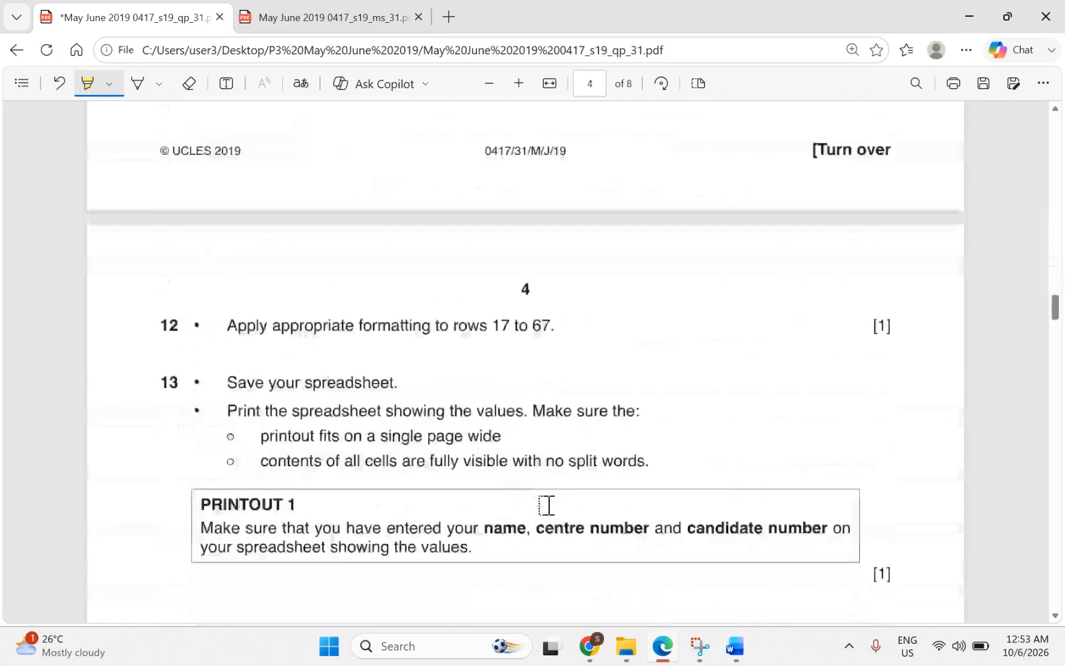
scroll(546, 505, "down", 15)
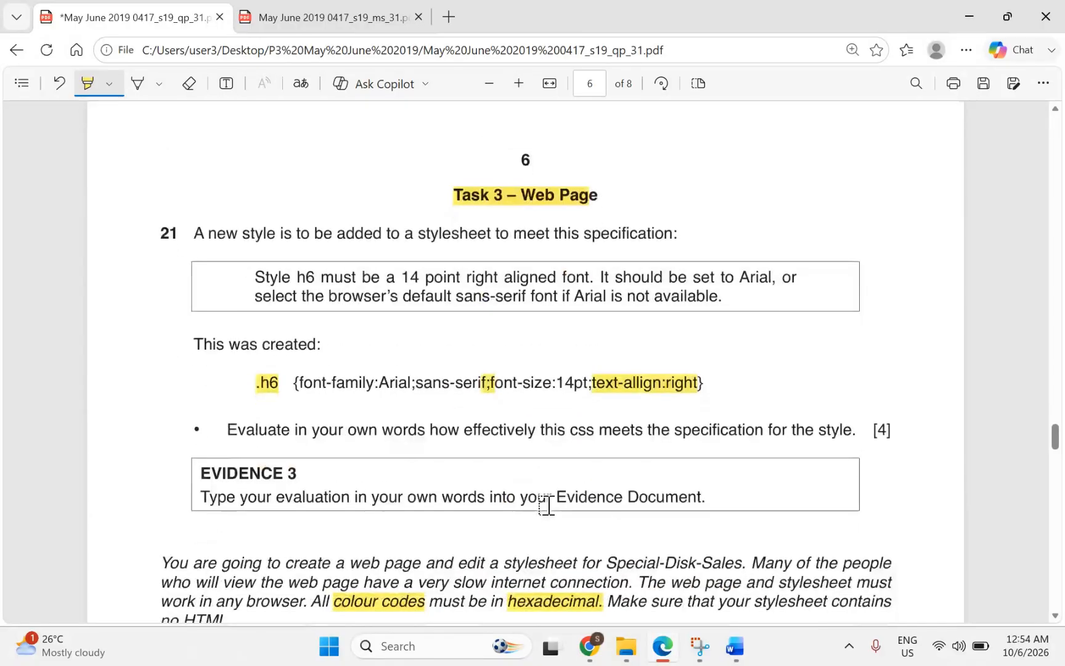
scroll(547, 504, "down", 10)
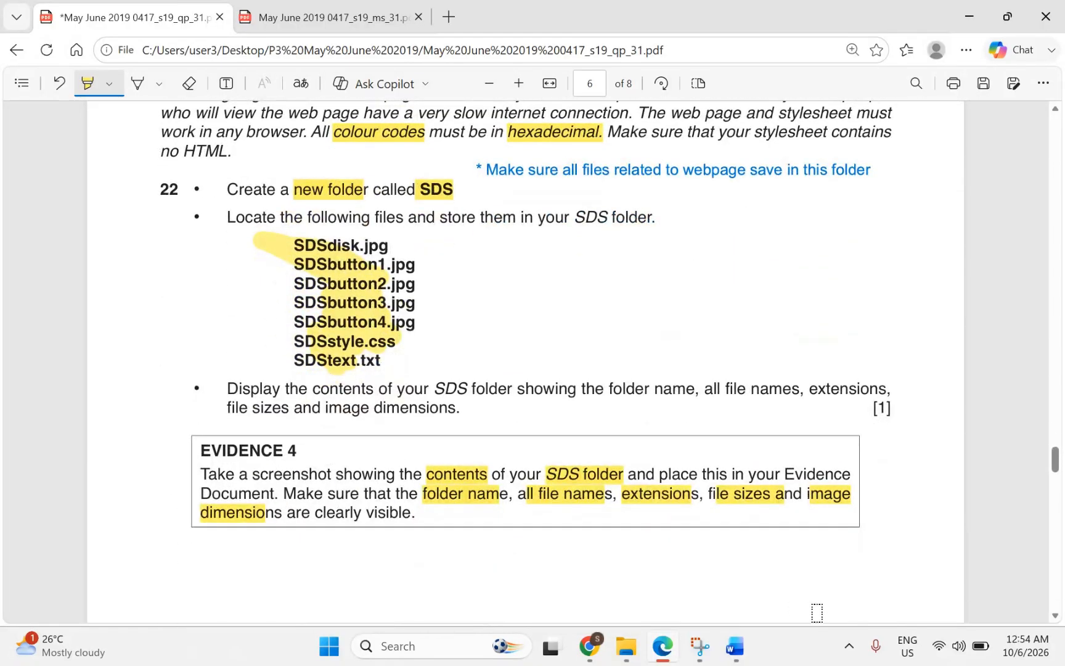
Step: In the evidence document, type the label 'Step 22 Evidence 4' and paste the SDS folder screenshot below it
left_click(748, 655)
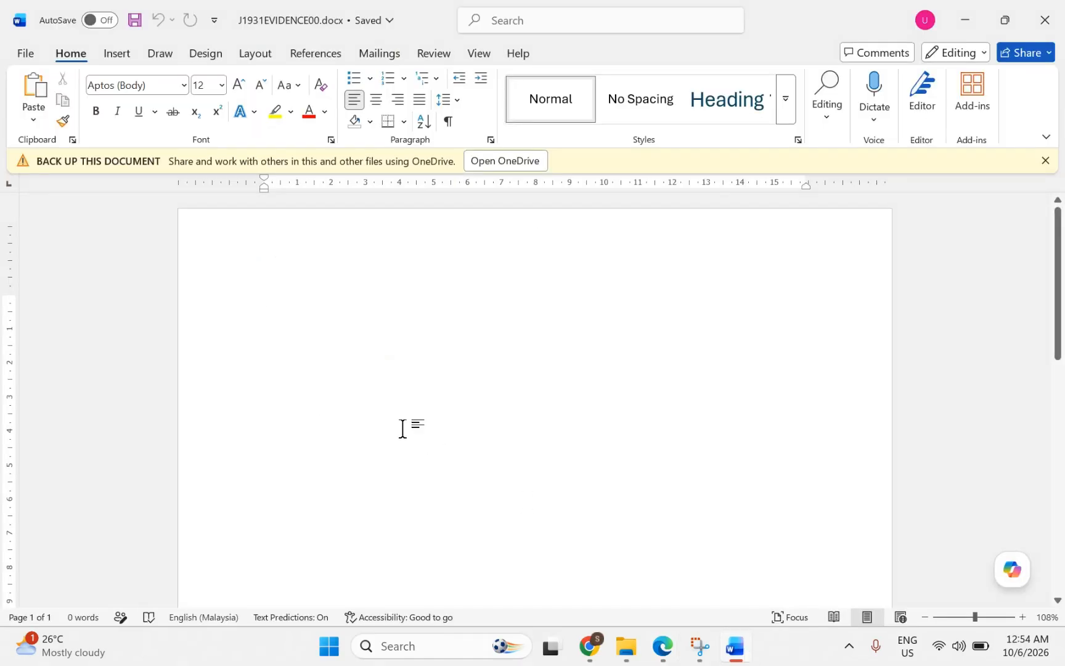
type("sTE")
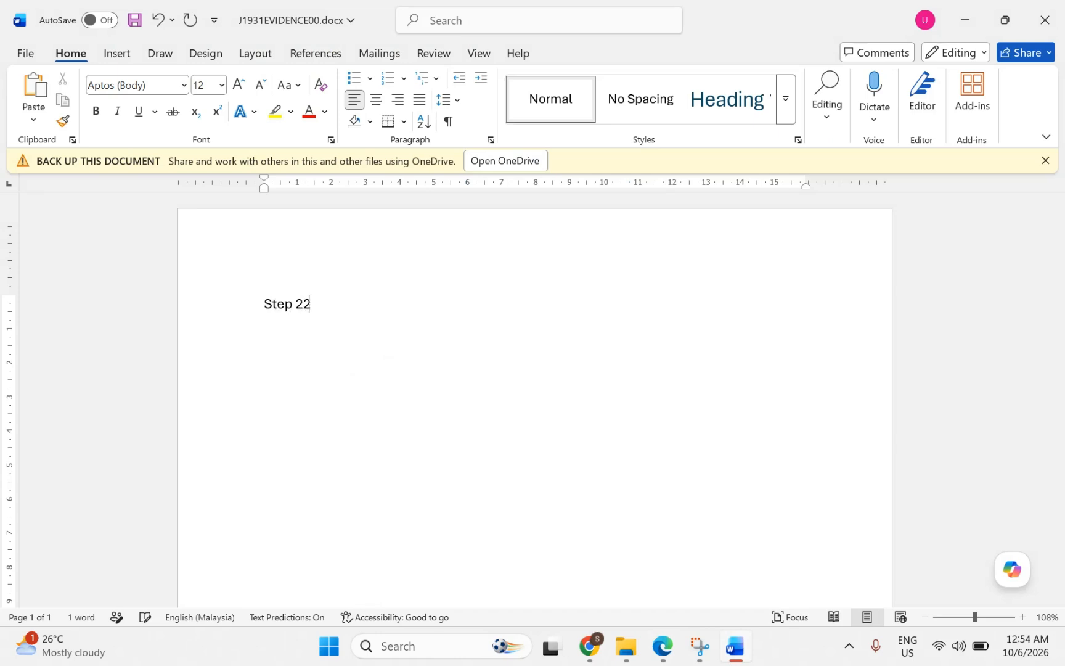
type("p 22 Evidence 4")
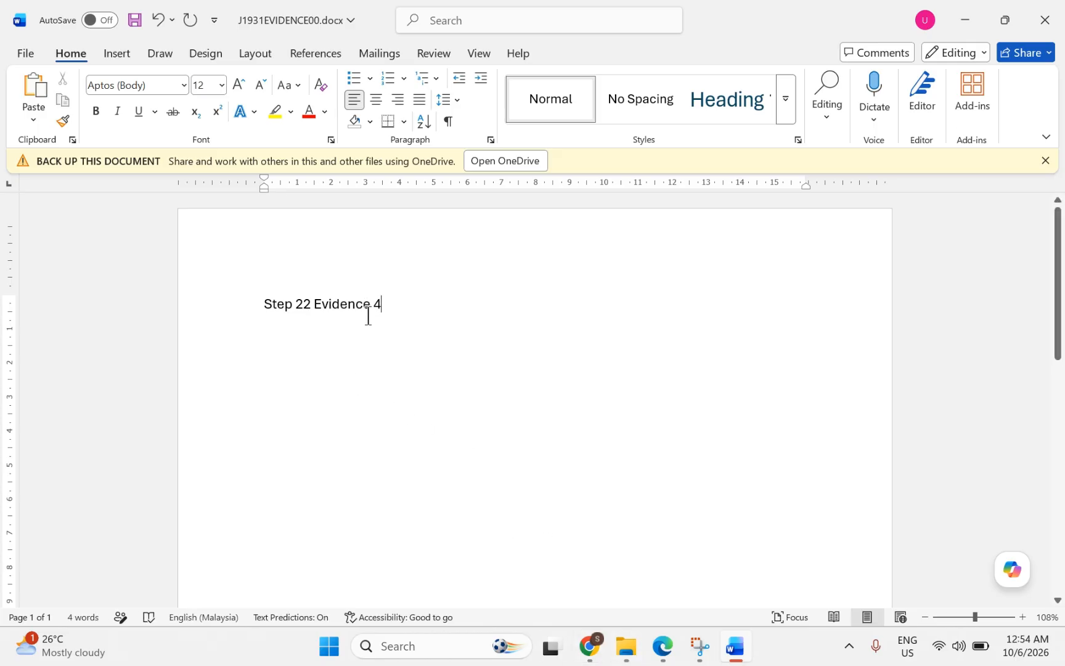
key("Return")
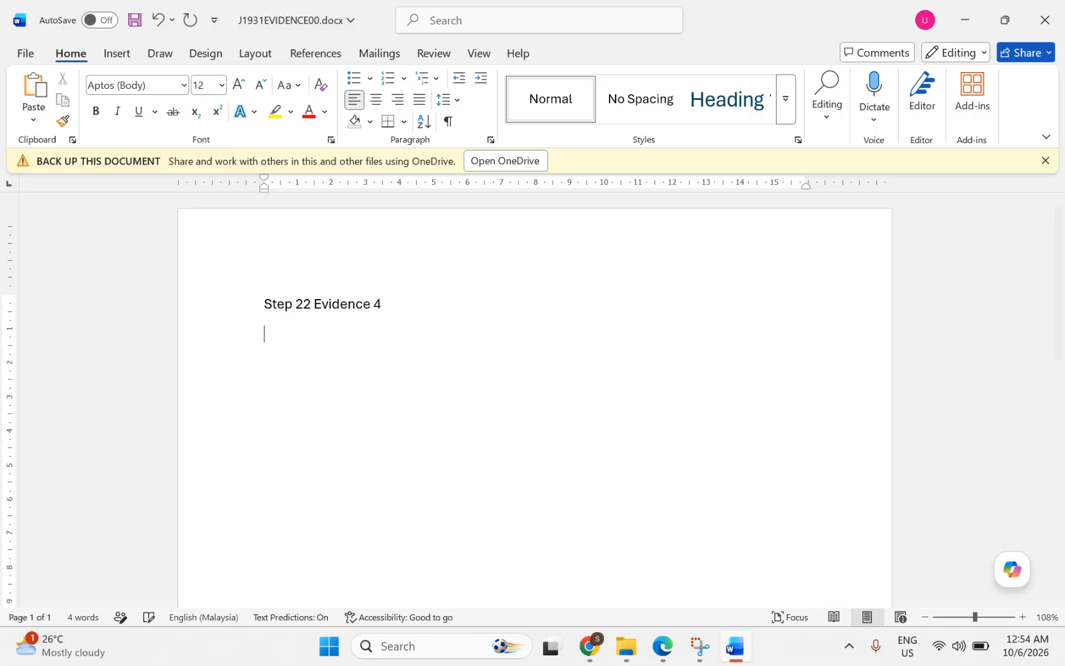
key("ctrl+v")
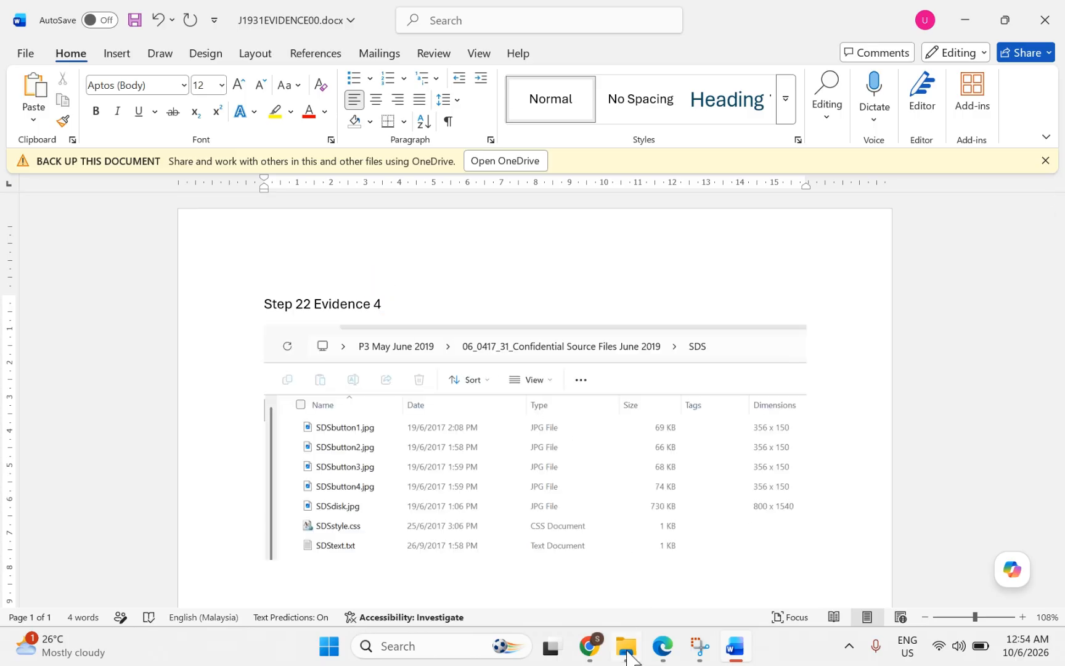
Step: Select the pasted screenshot to view its layout options, then scroll the exam paper toward question 23
left_click(500, 383)
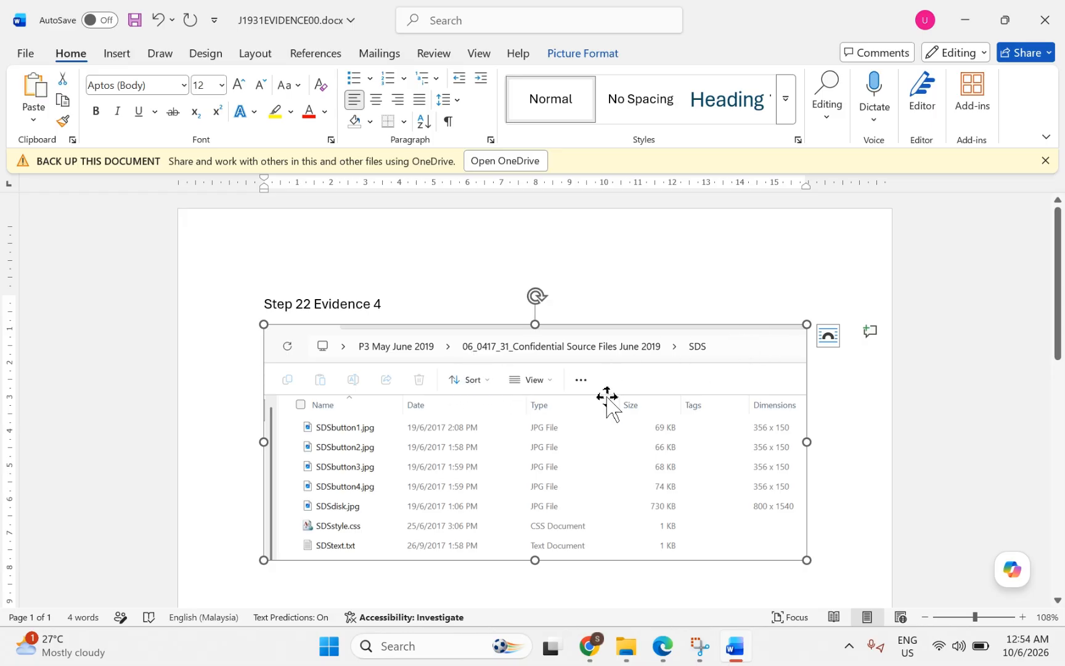
left_click(829, 344)
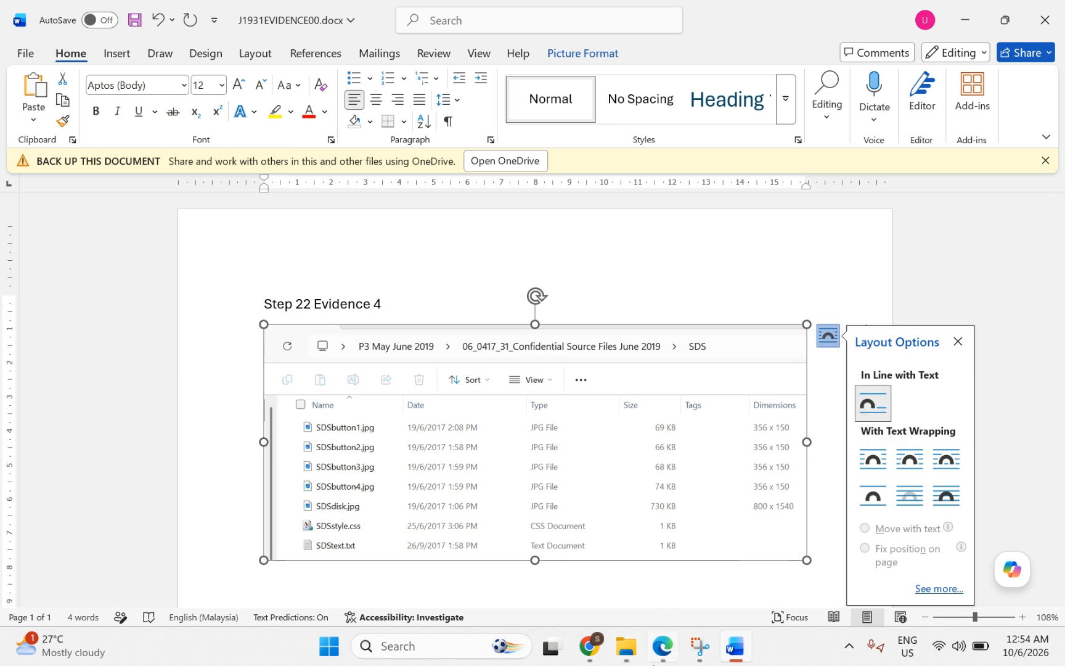
left_click(662, 659)
scroll(464, 511, "down", 10)
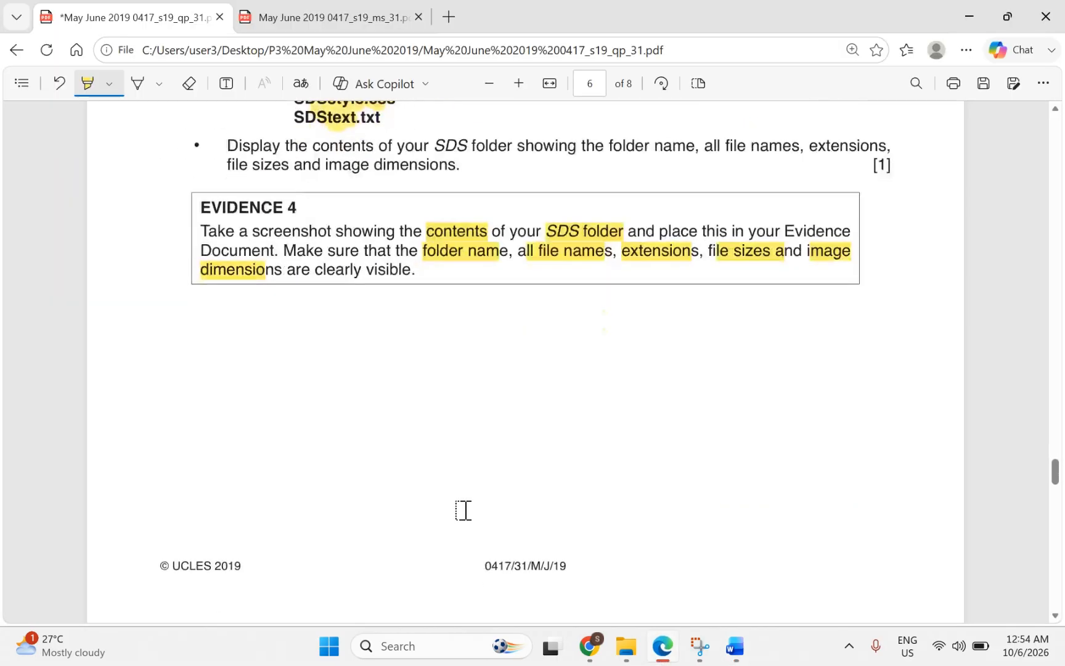
scroll(464, 511, "down", 1)
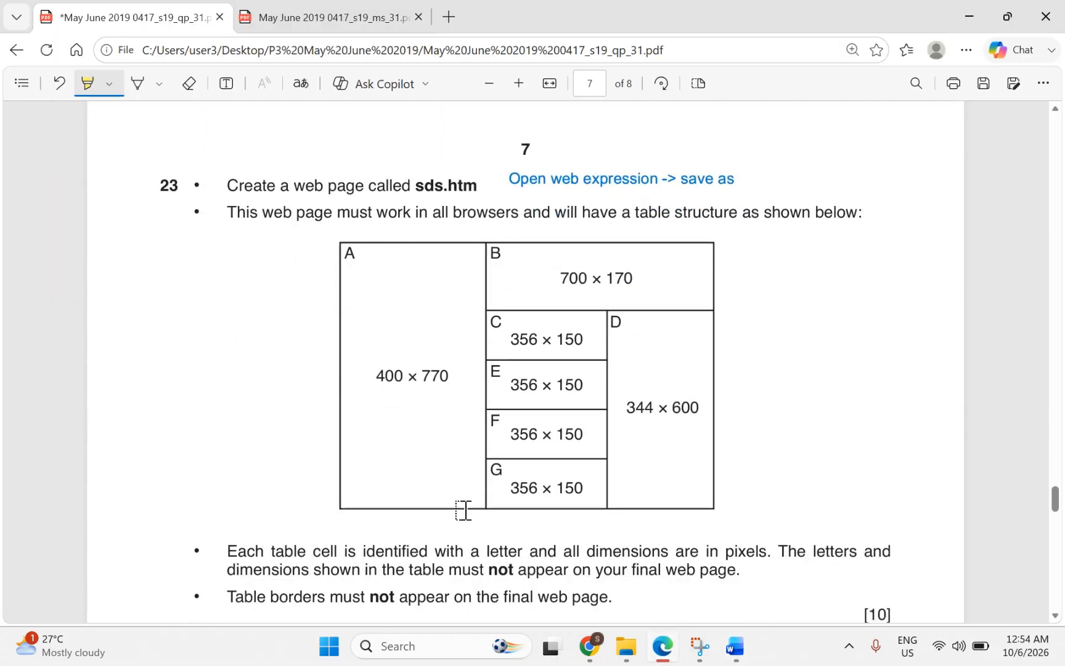
scroll(464, 511, "down", 1)
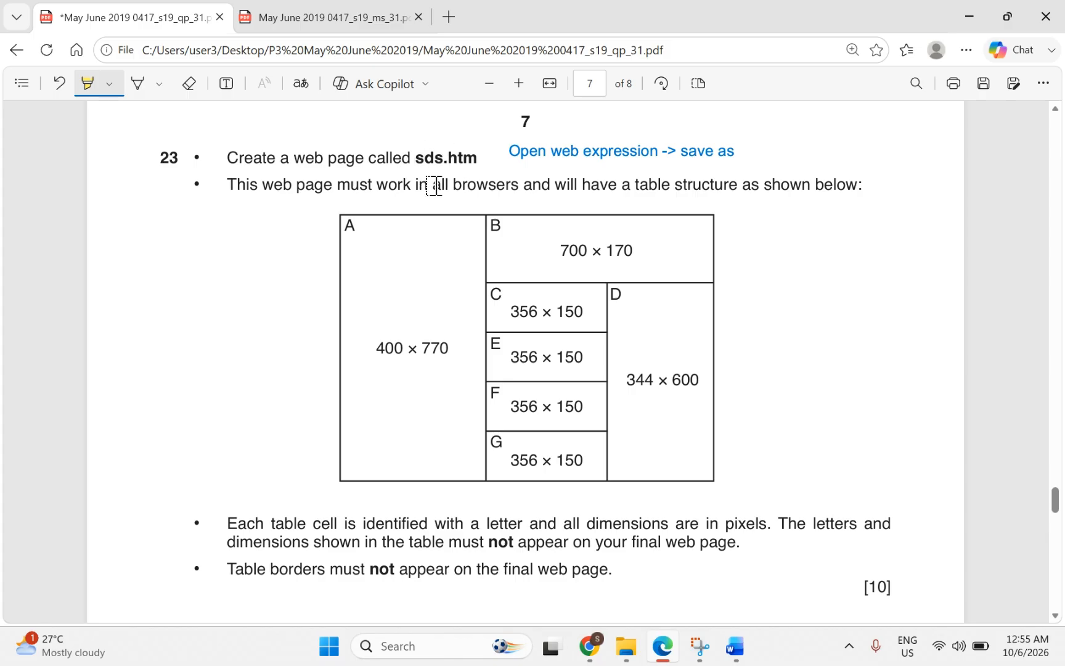
Step: Search for 'ex' and launch Microsoft Expression Web 4 from the Apps results
left_click(429, 644)
type("ex")
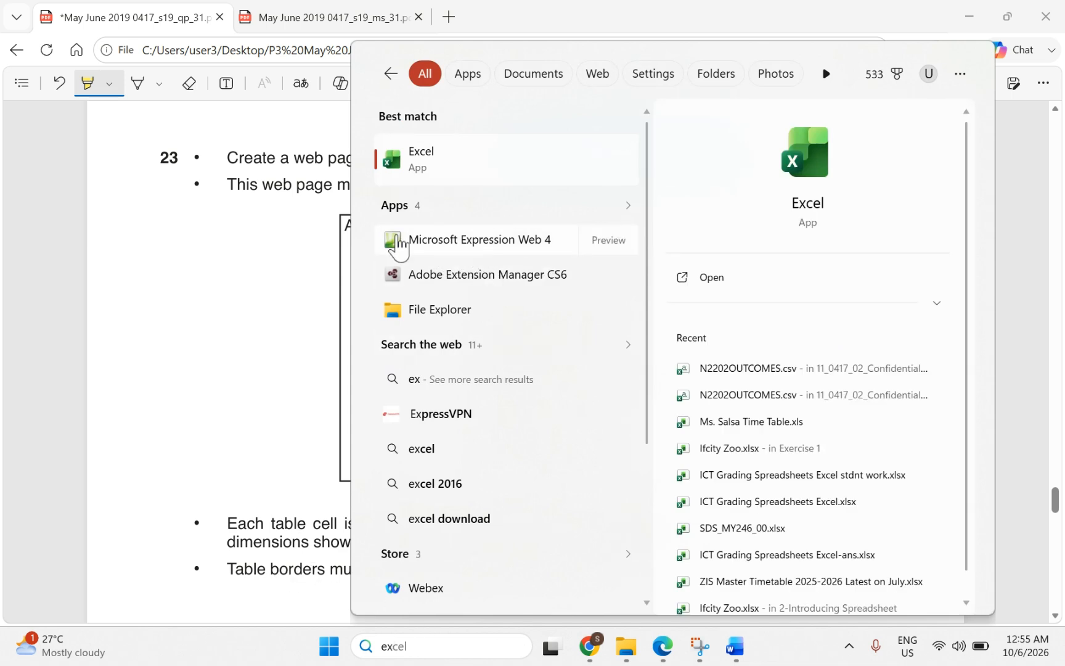
left_click(439, 245)
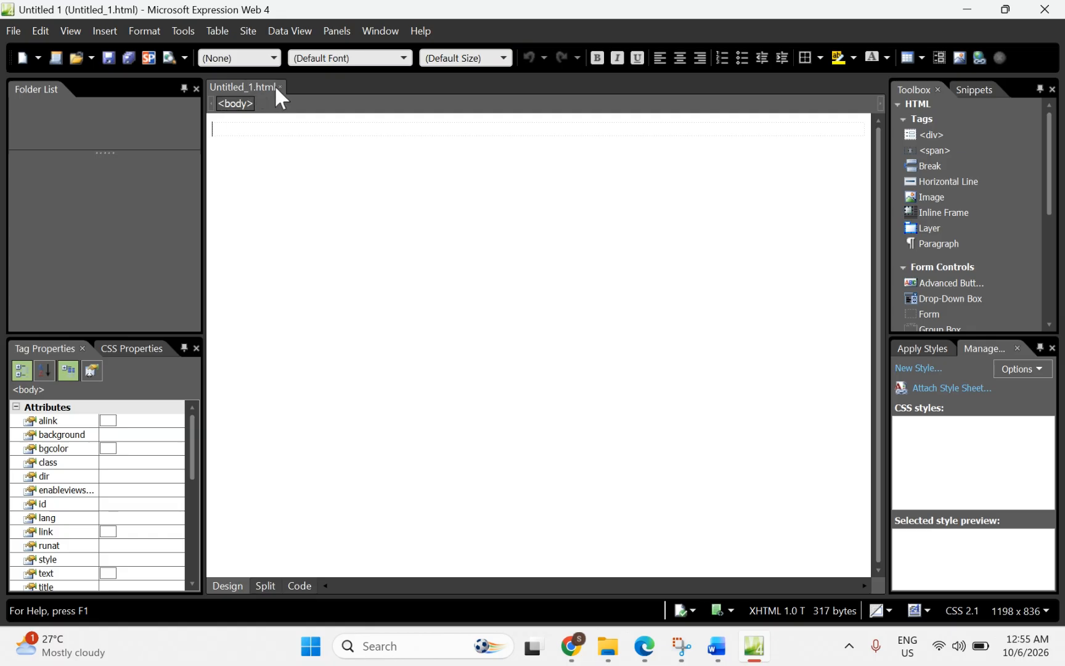
Step: Close the default page and create a new blank HTML page via File > New > HTML
left_click(281, 87)
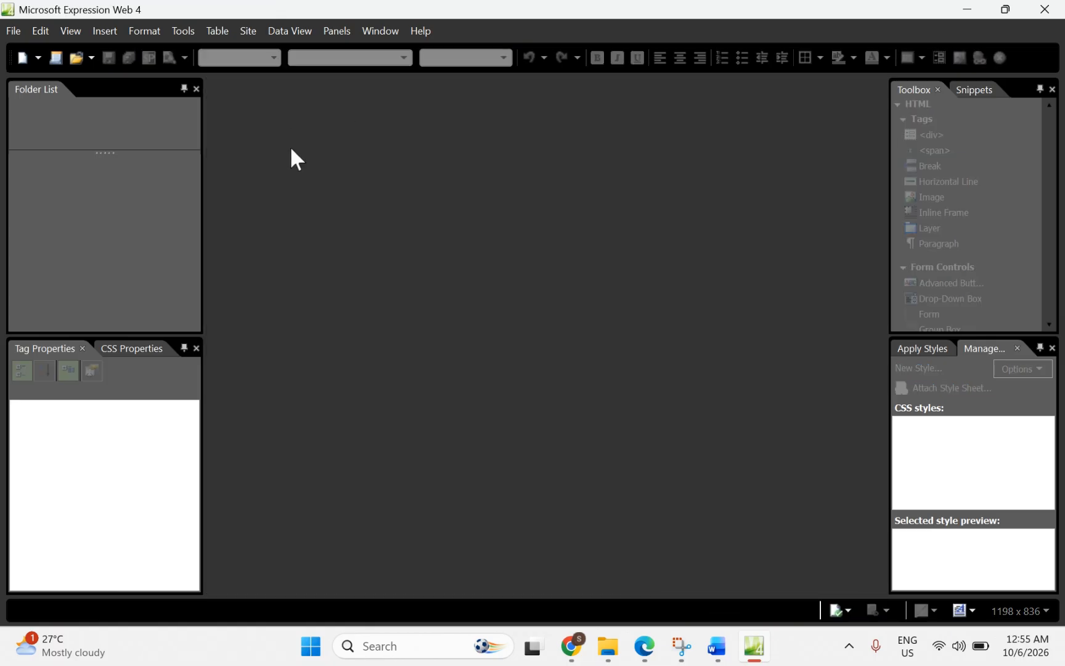
left_click(11, 32)
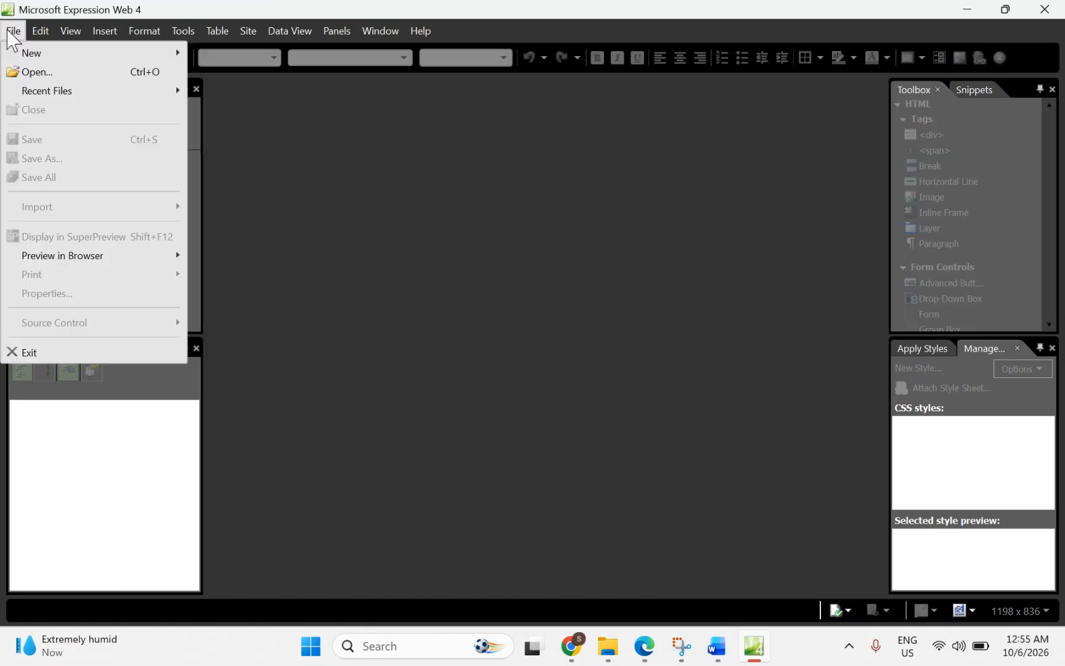
mouse_move(28, 53)
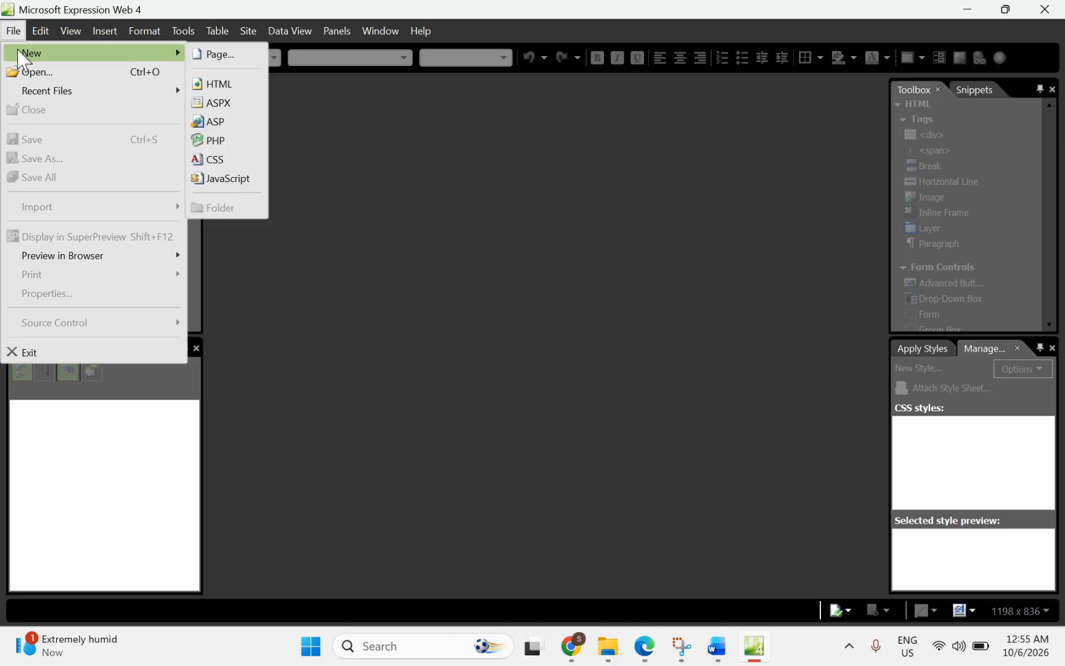
left_click(217, 86)
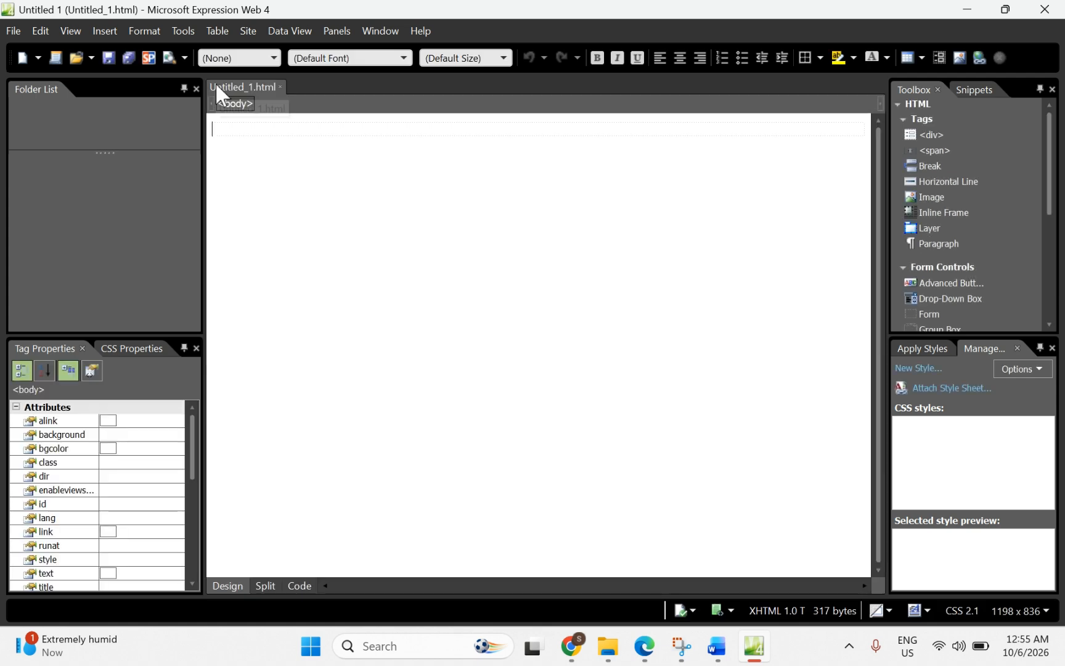
left_click(13, 37)
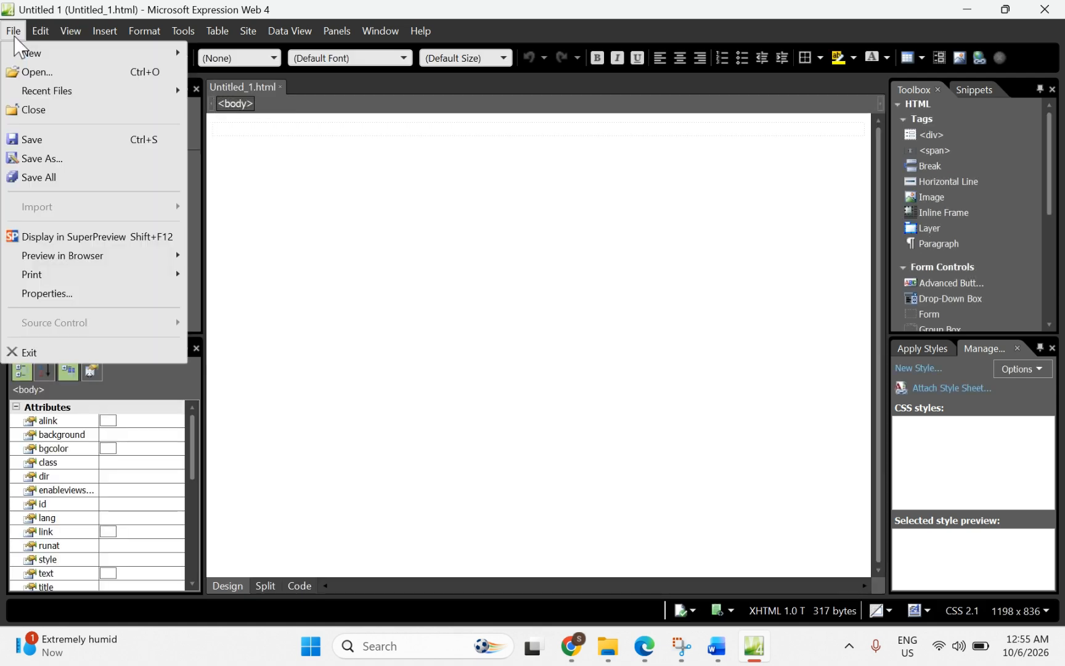
Step: Start Save As and navigate to Desktop > P3 May June 2019 > 06_0417_31 source files > SDS
left_click(37, 159)
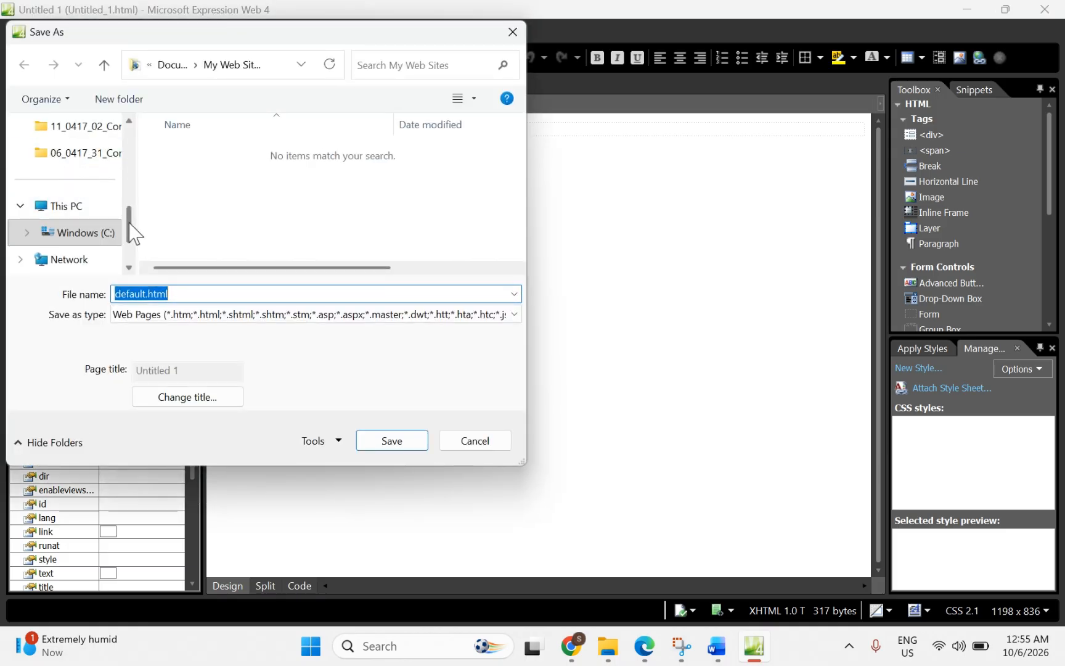
left_click_drag(129, 223, 139, 175)
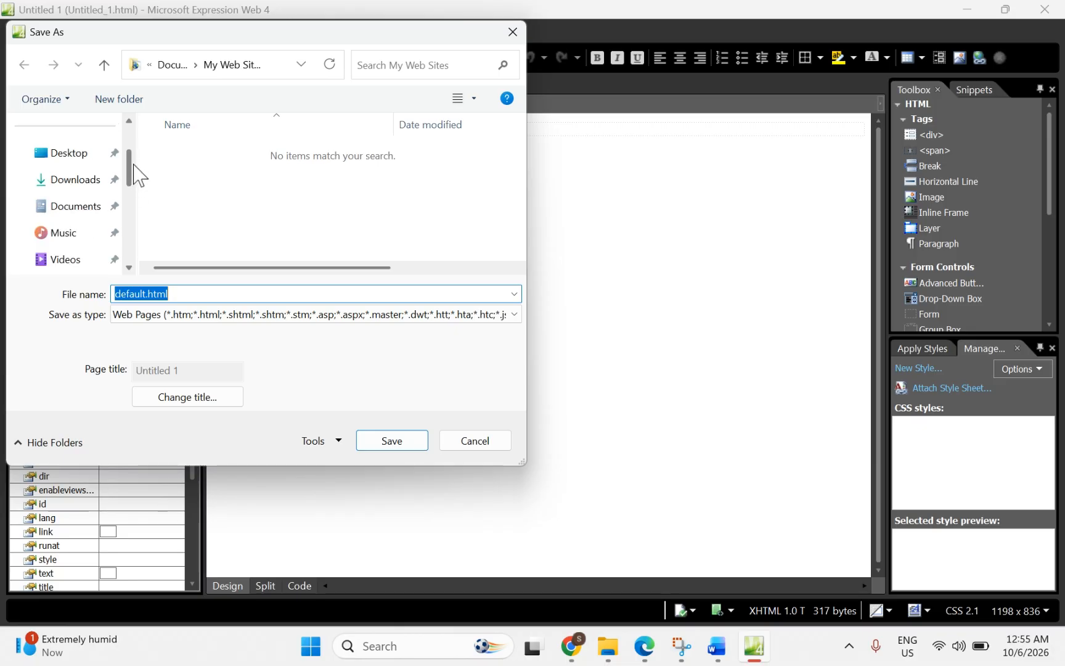
left_click(62, 164)
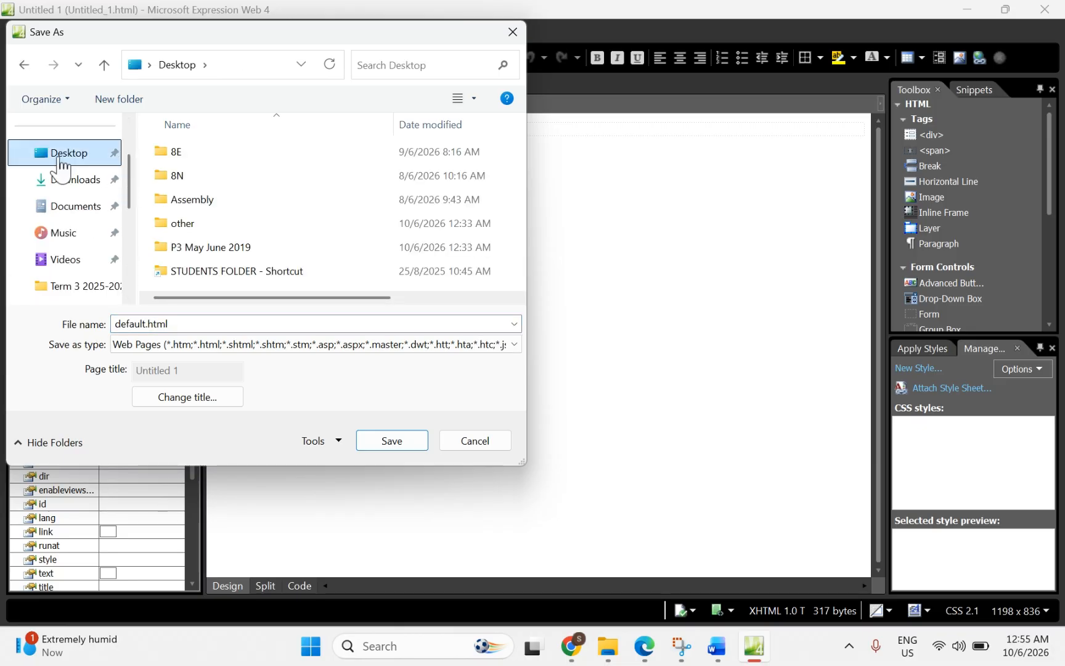
double_click(194, 253)
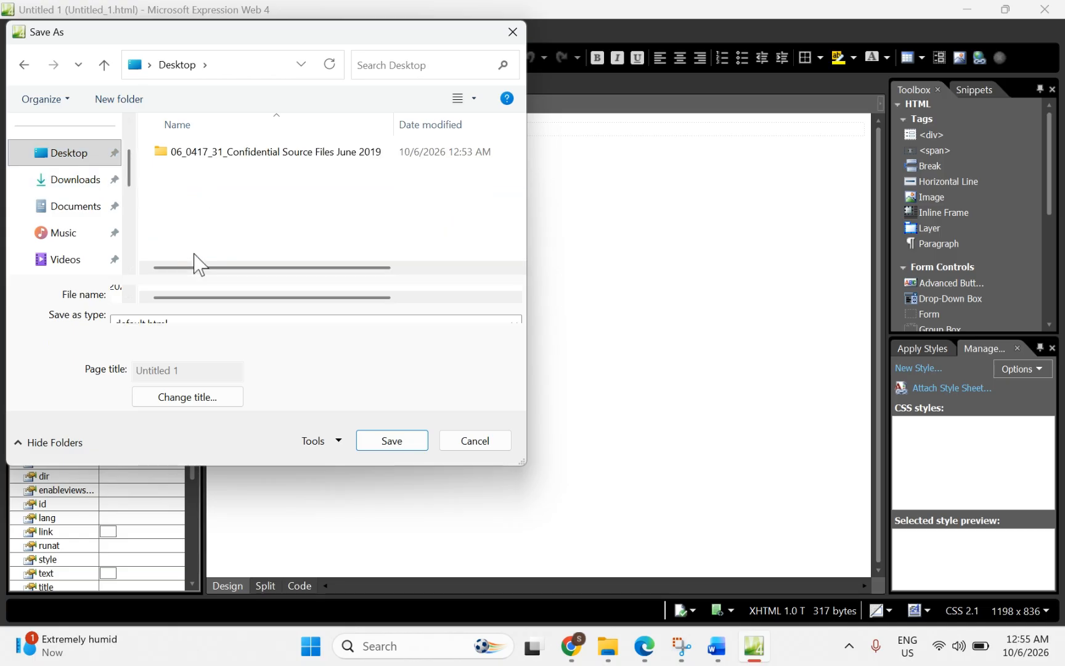
double_click(235, 154)
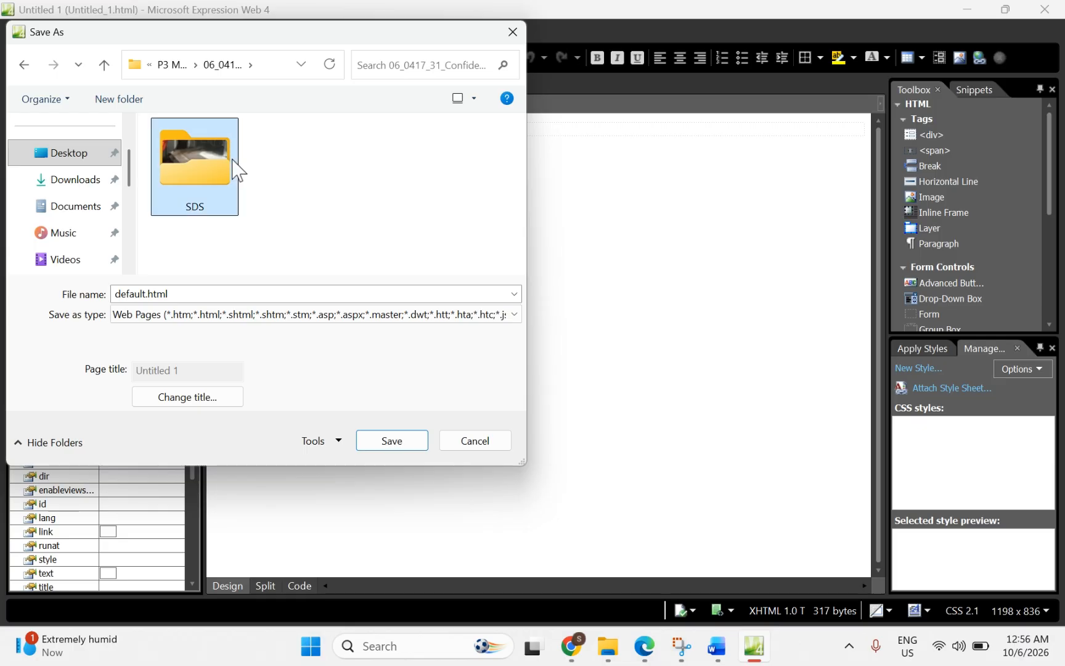
double_click(237, 170)
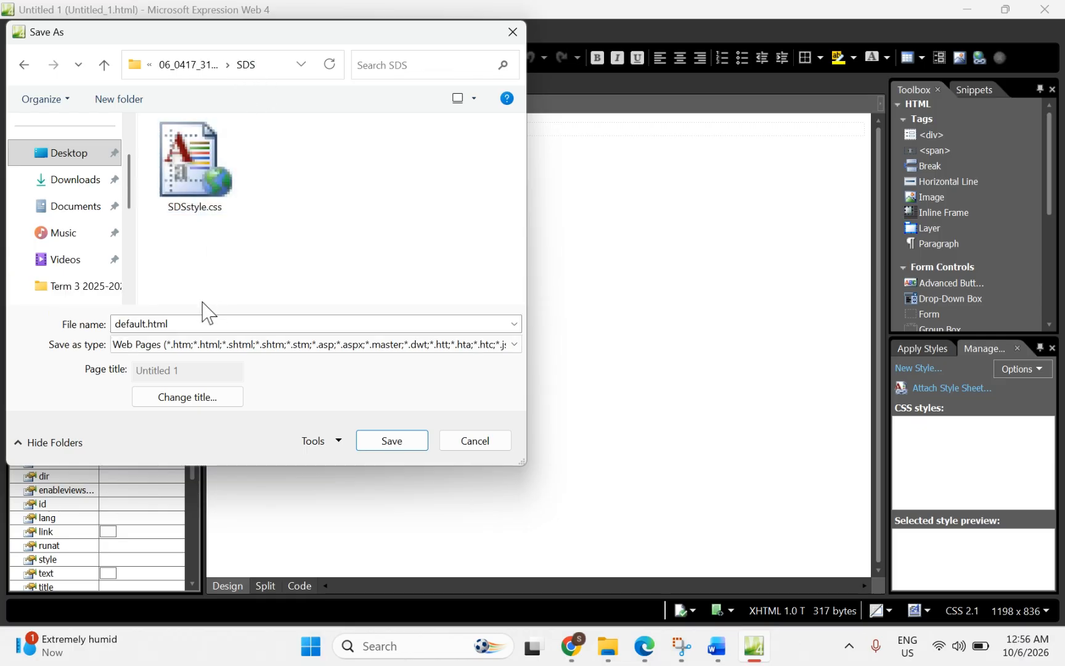
Step: Name the page sds and save it in the SDS folder as sds.html
double_click(185, 325)
type("sds")
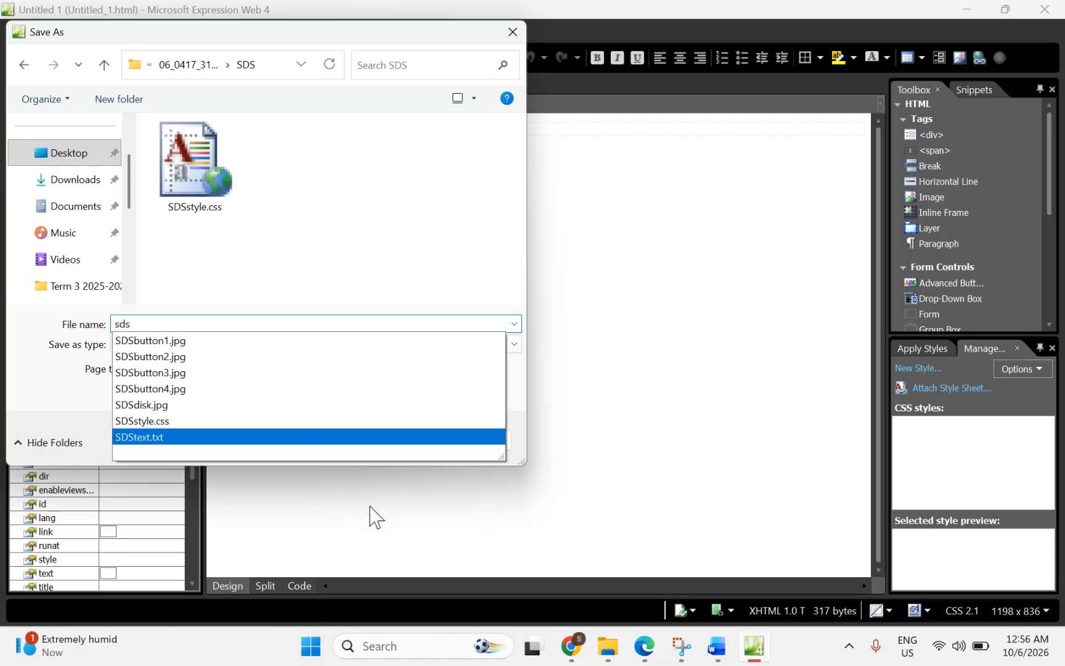
left_click(163, 324)
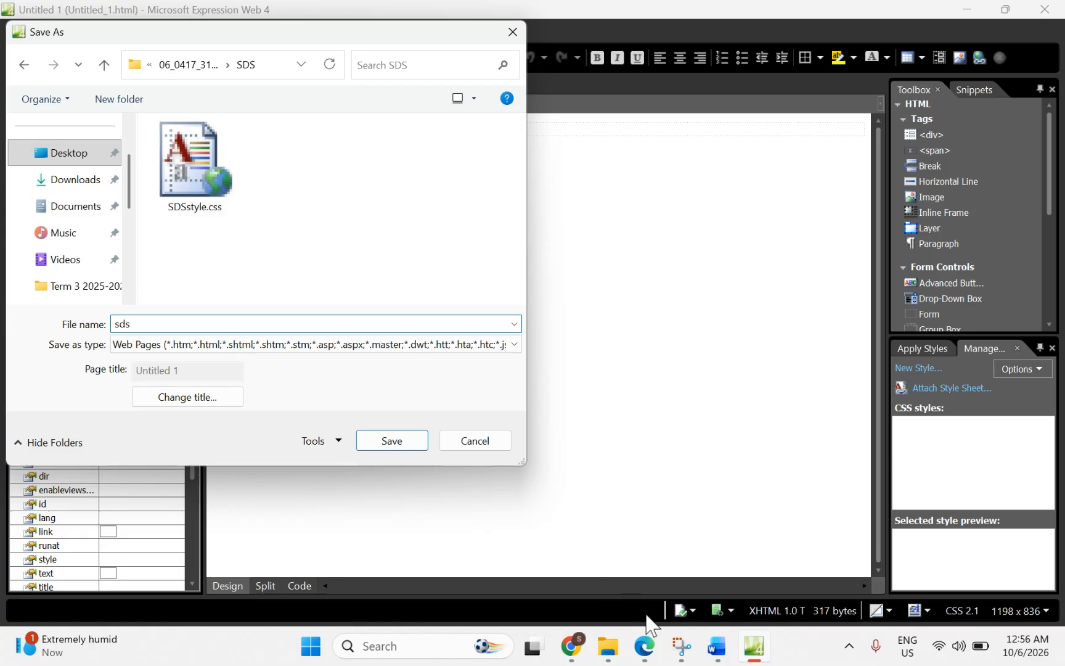
left_click(651, 655)
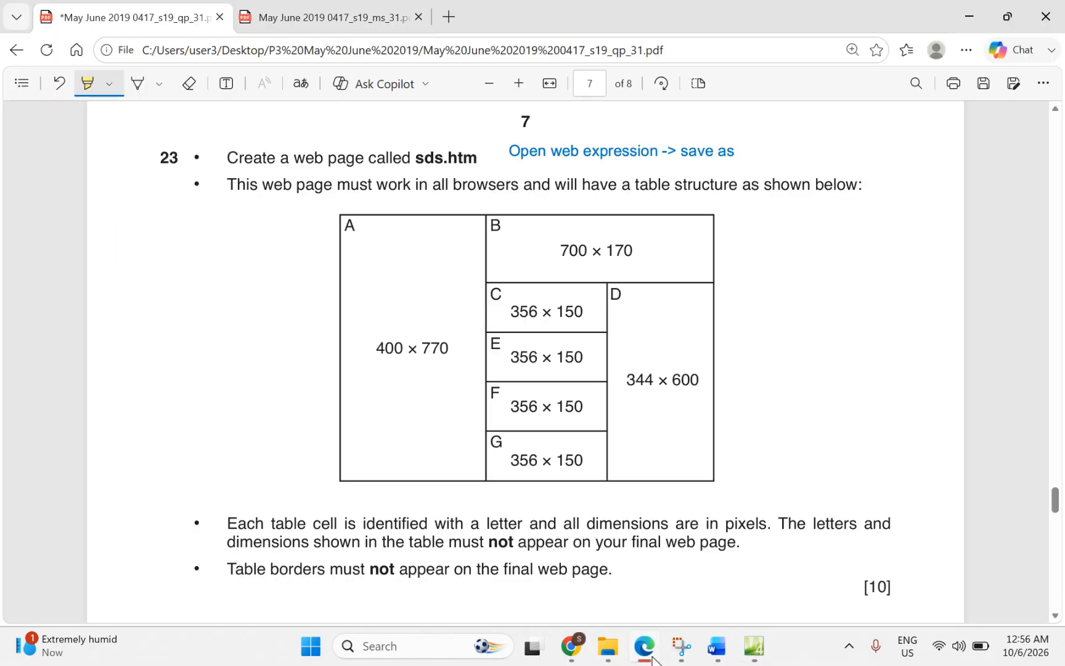
left_click(648, 655)
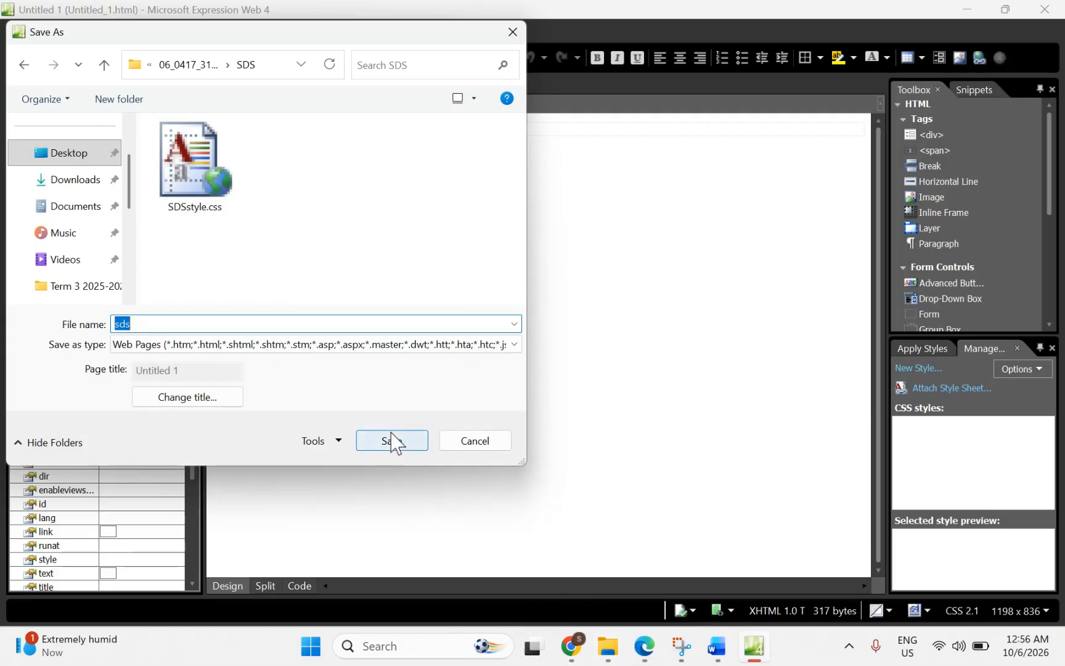
left_click(394, 458)
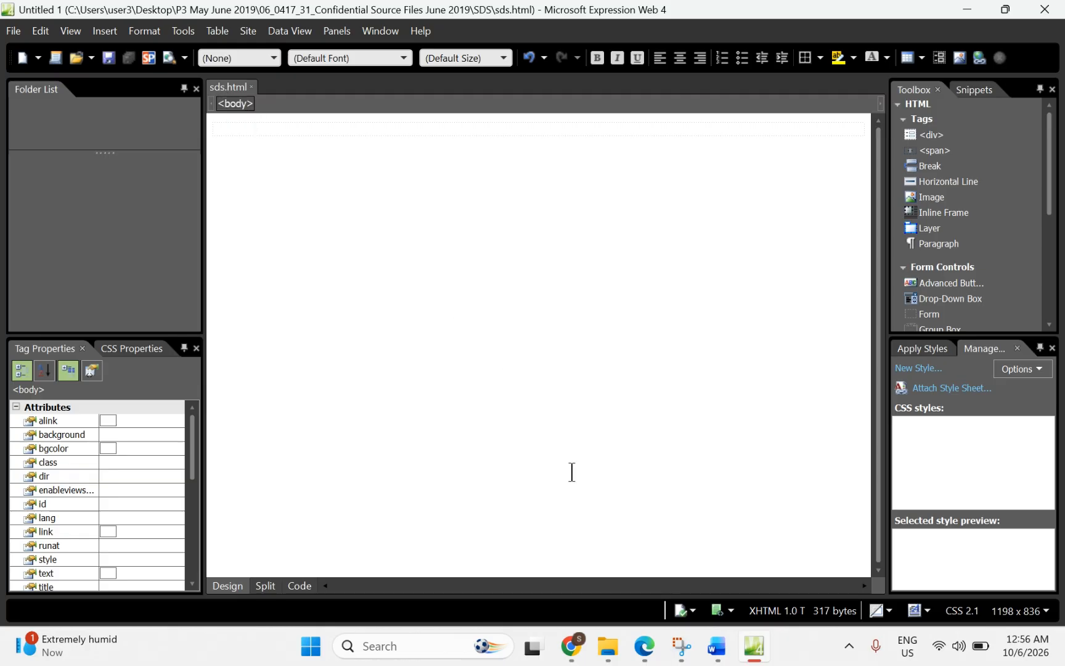
Step: Add a two-line text note '3Columns' / '5 rows' left of question 23's table diagram
left_click(644, 648)
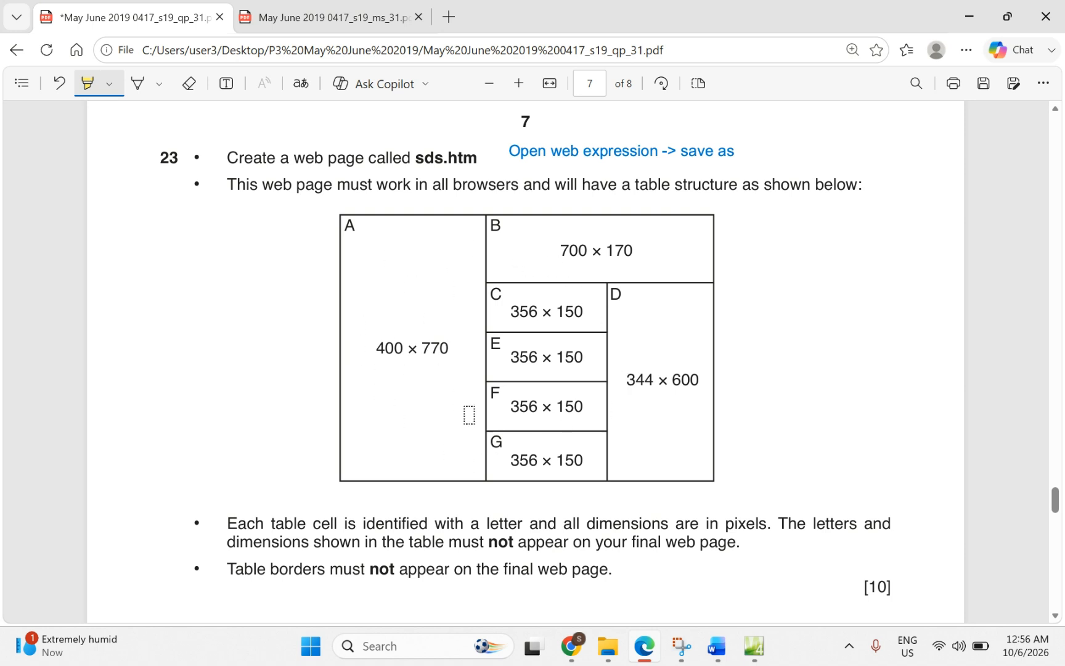
left_click(224, 86)
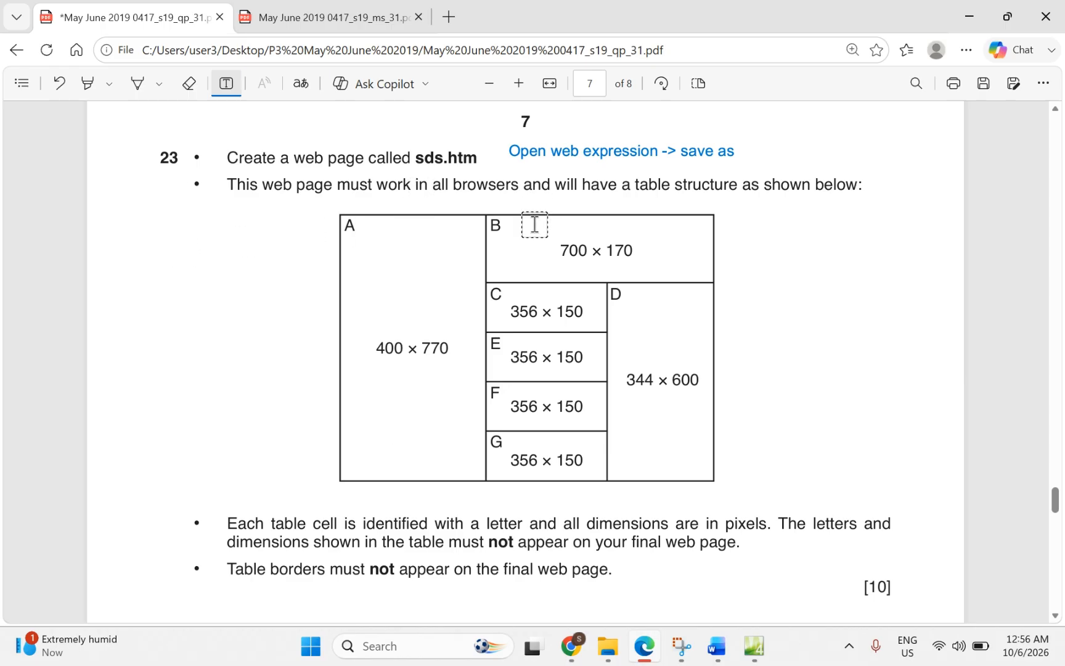
left_click(210, 259)
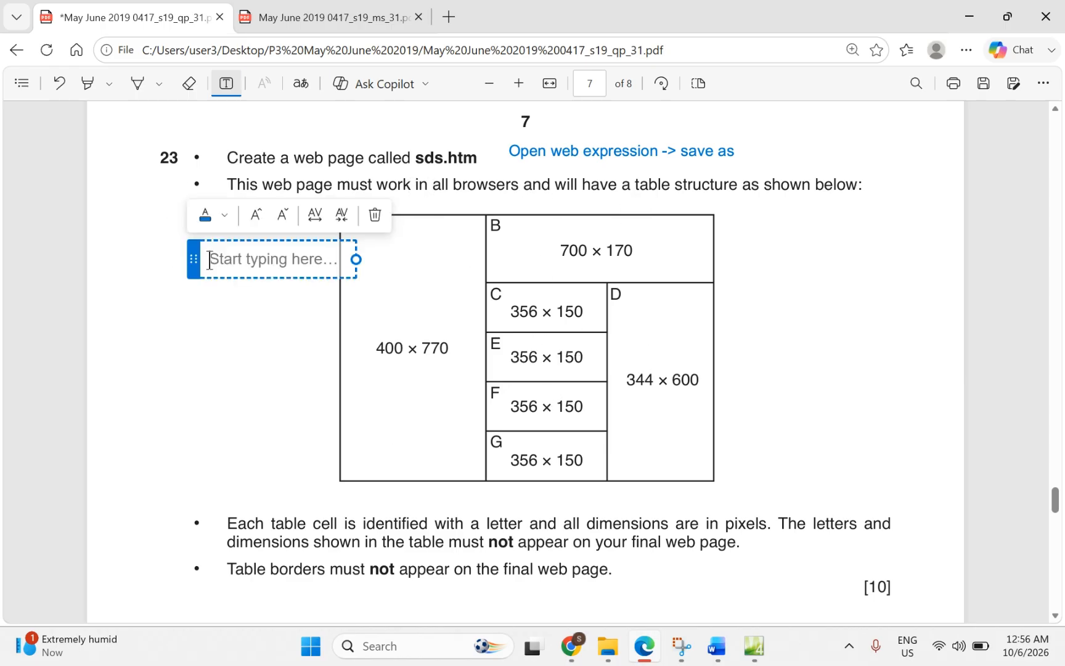
type("3C")
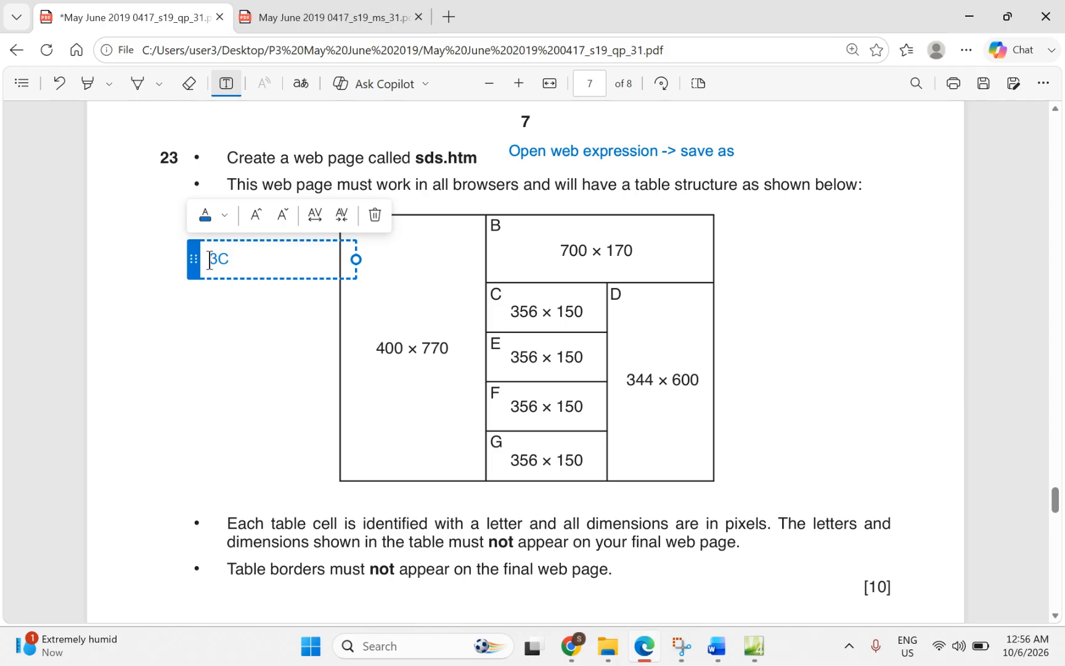
type("olumn")
key("Return")
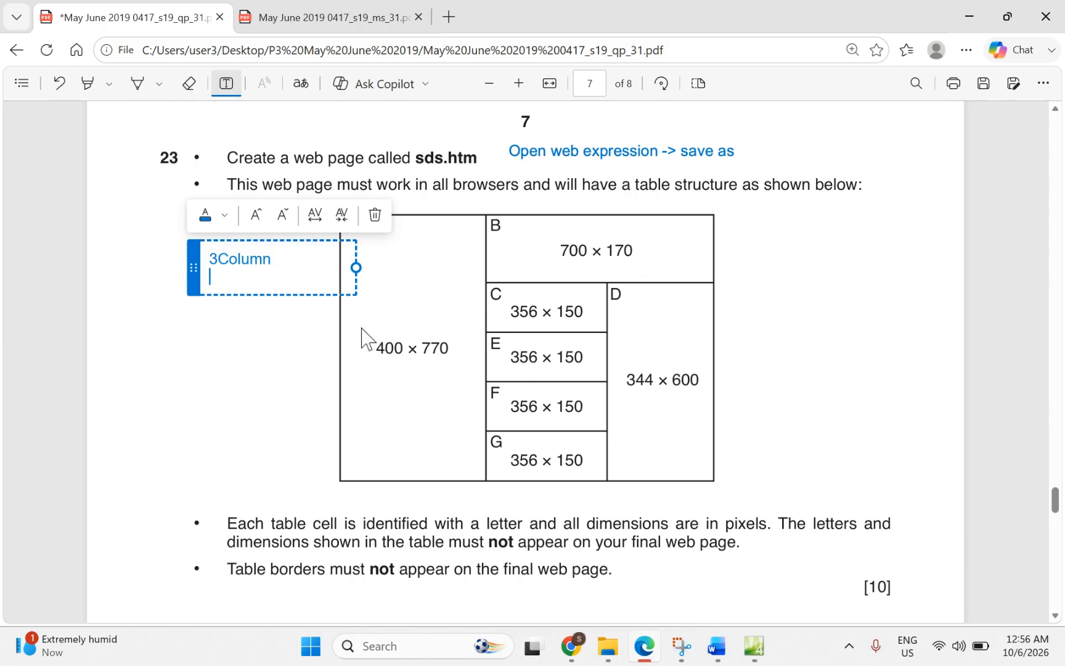
type("5 rows")
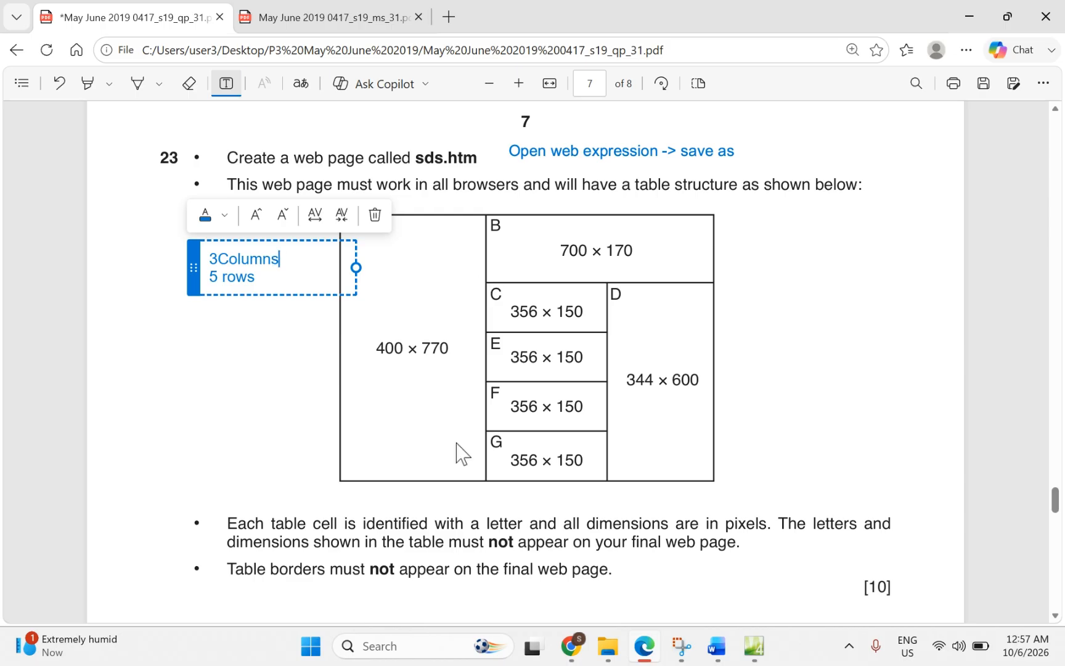
left_click(717, 646)
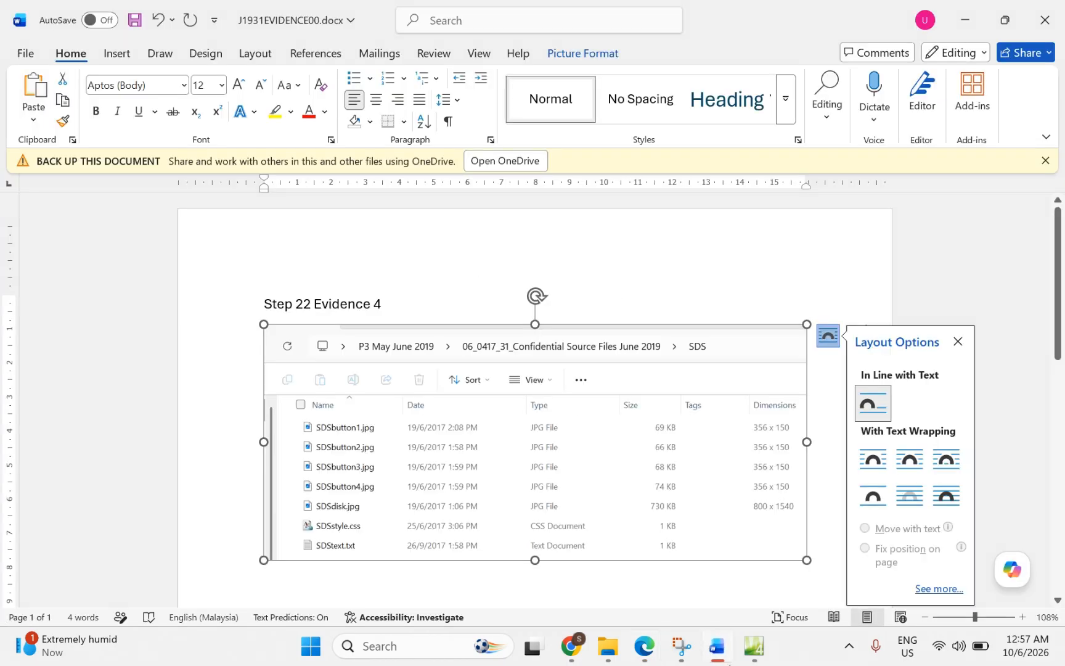
Step: Close Word's picture layout options and return to the empty sds.html page in Expression Web
double_click(729, 662)
left_click(769, 656)
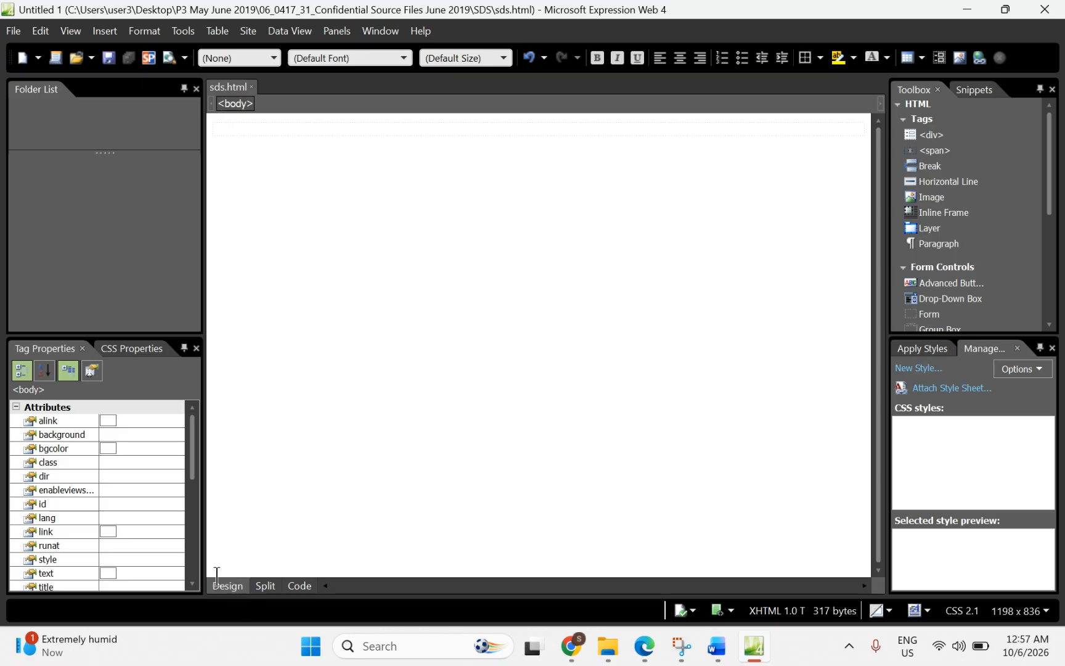
Step: Insert a 3-column by 5-row table into sds.html using the Insert Table grid
left_click(298, 586)
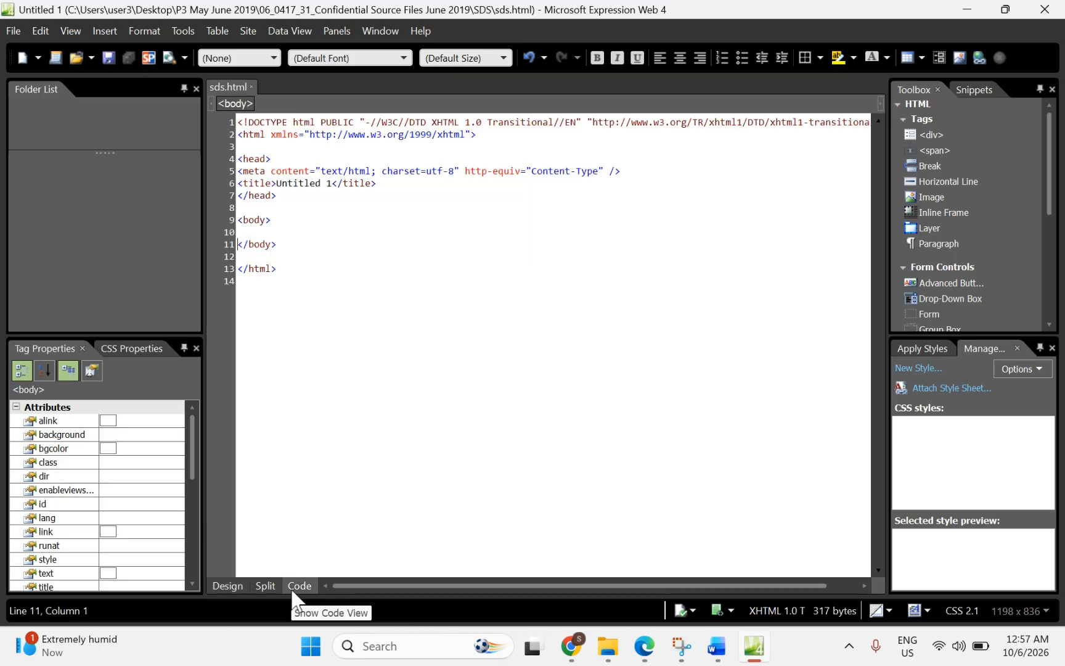
left_click(227, 587)
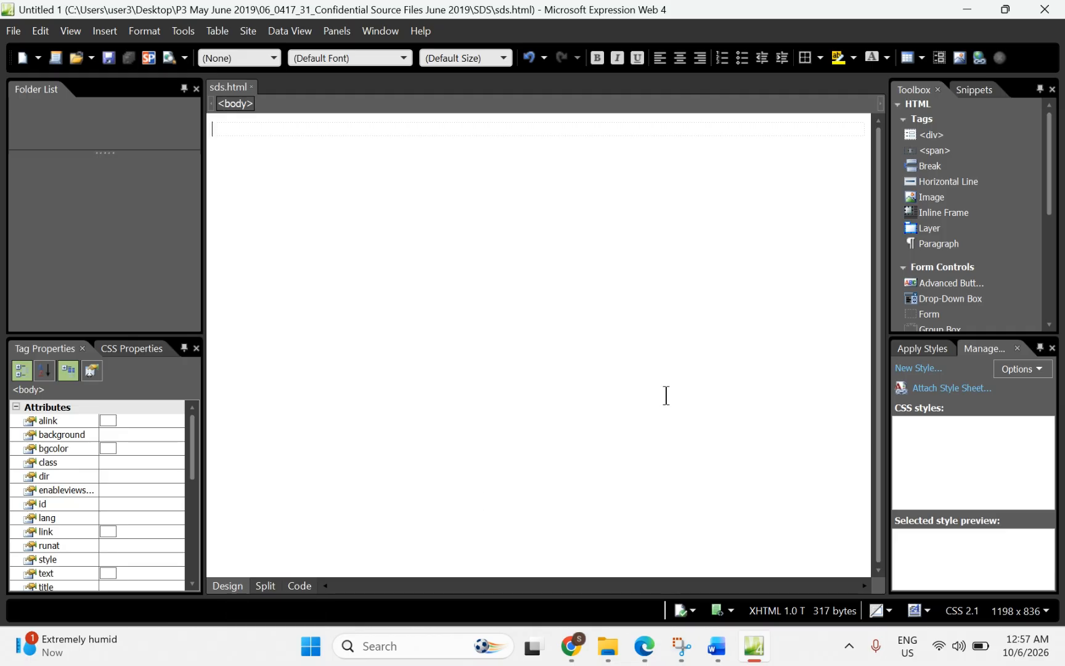
left_click(921, 58)
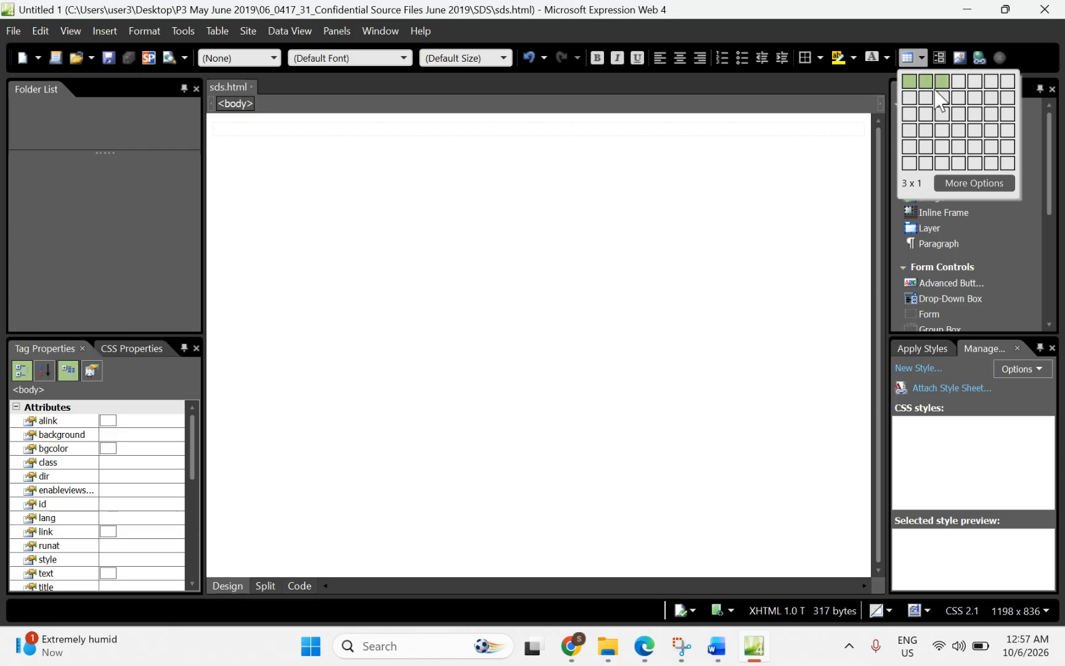
left_click(944, 148)
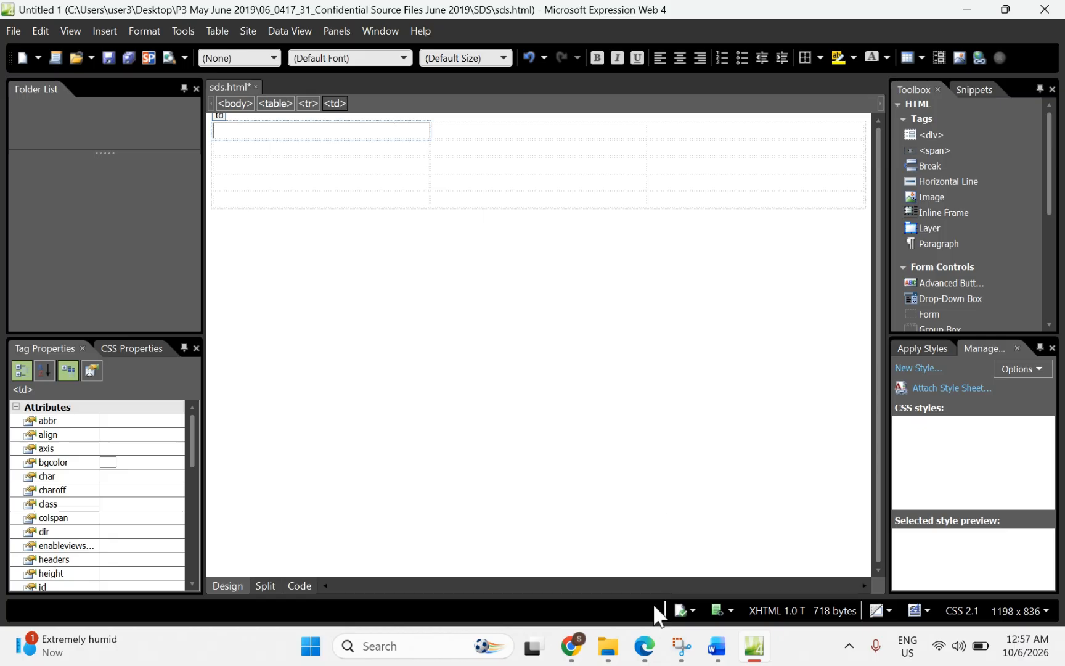
left_click(644, 646)
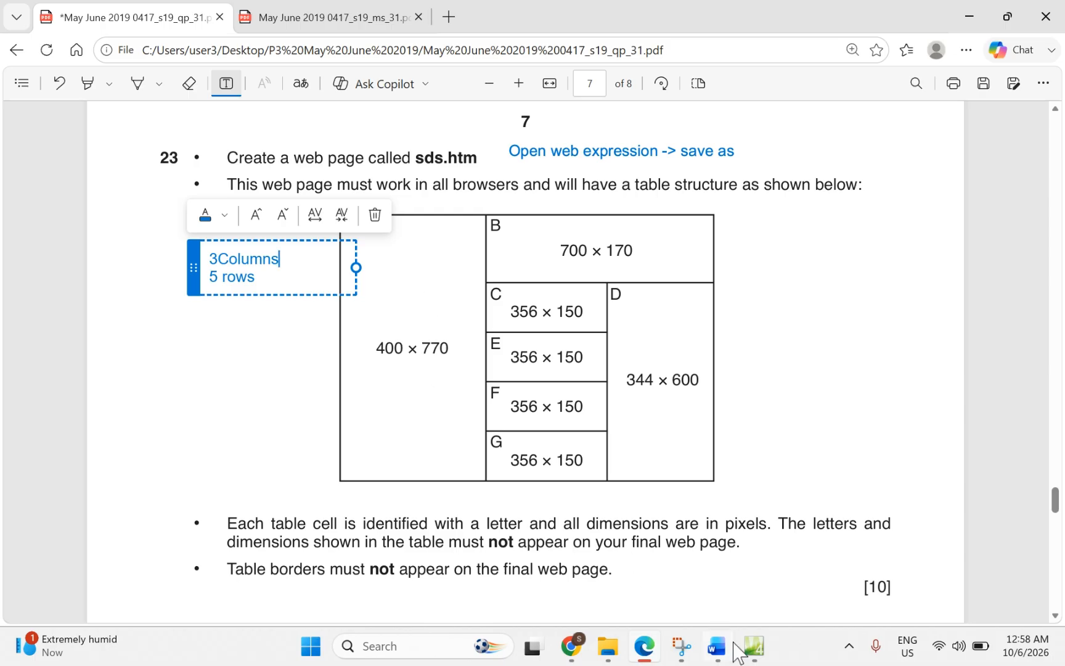
Step: Select the five first-column cells and merge them with Modify > Merge Cells, checking the code
left_click(756, 654)
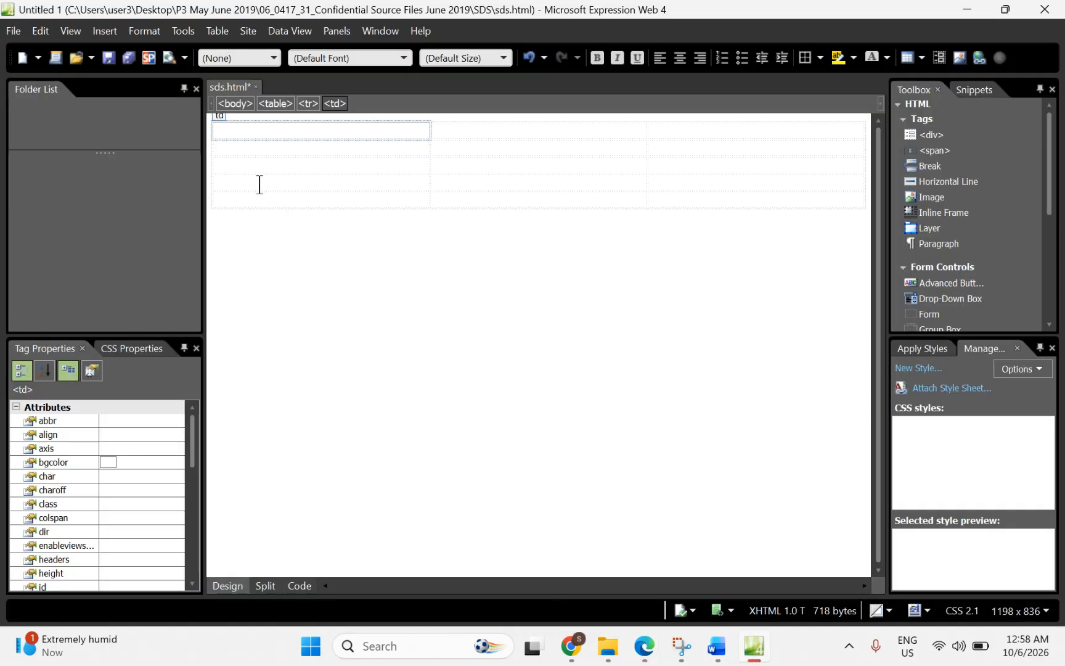
left_click_drag(264, 135, 263, 218)
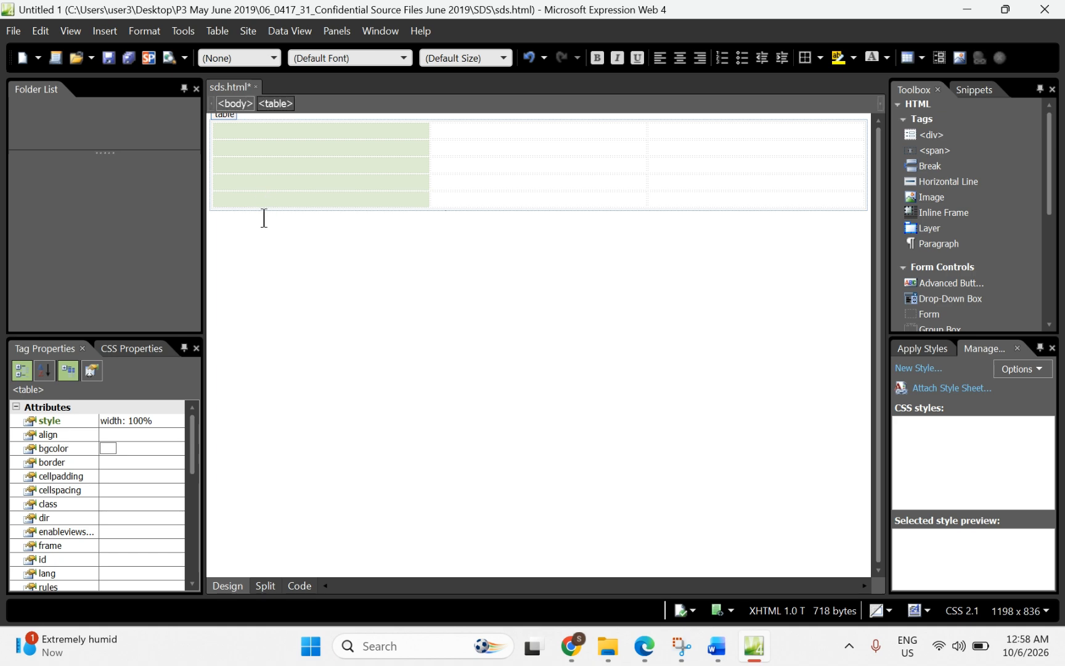
right_click(259, 164)
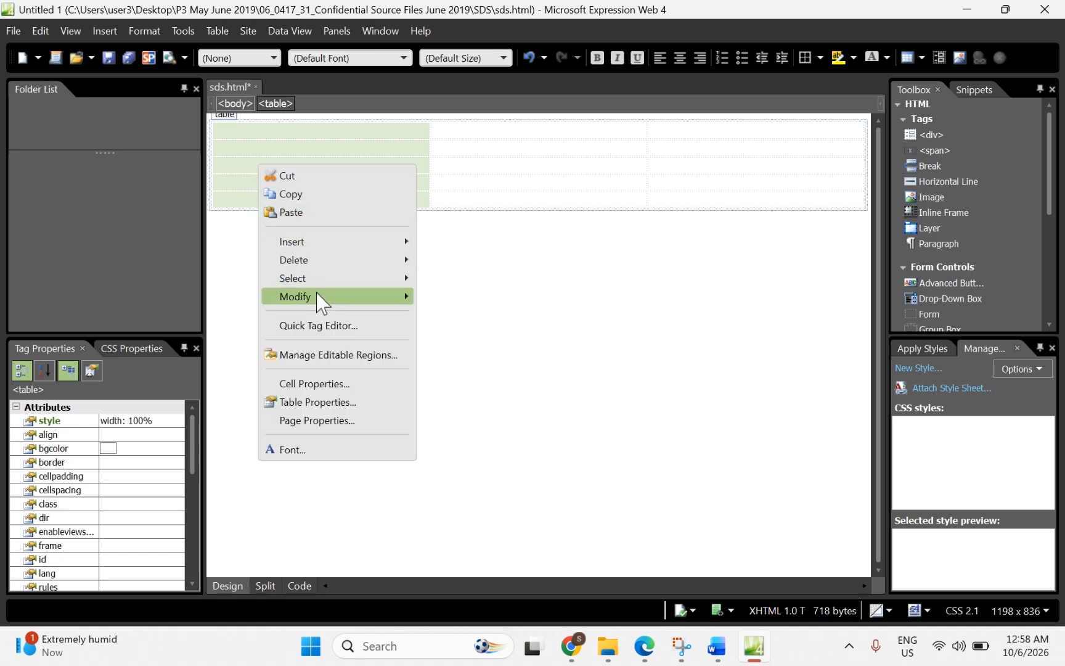
mouse_move(398, 297)
left_click(466, 296)
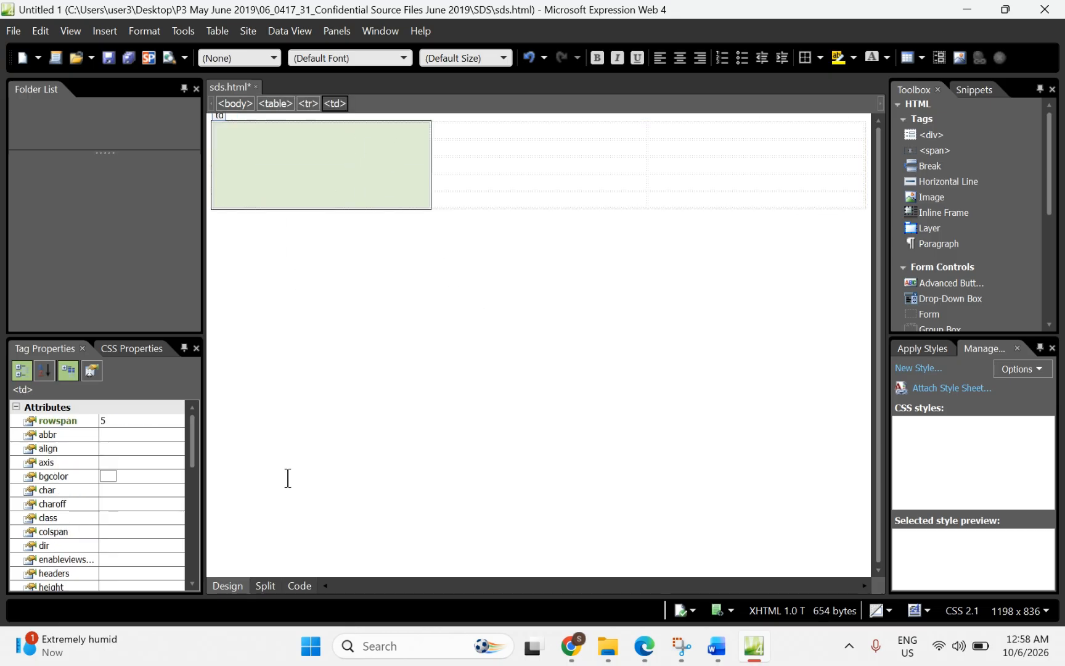
left_click(301, 584)
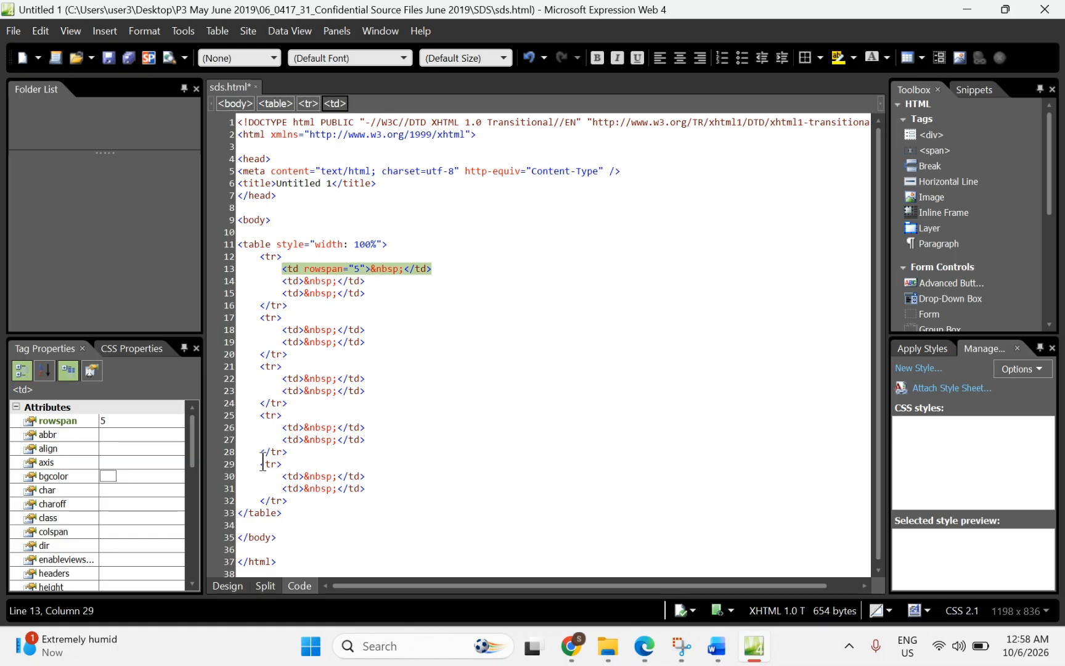
left_click(217, 585)
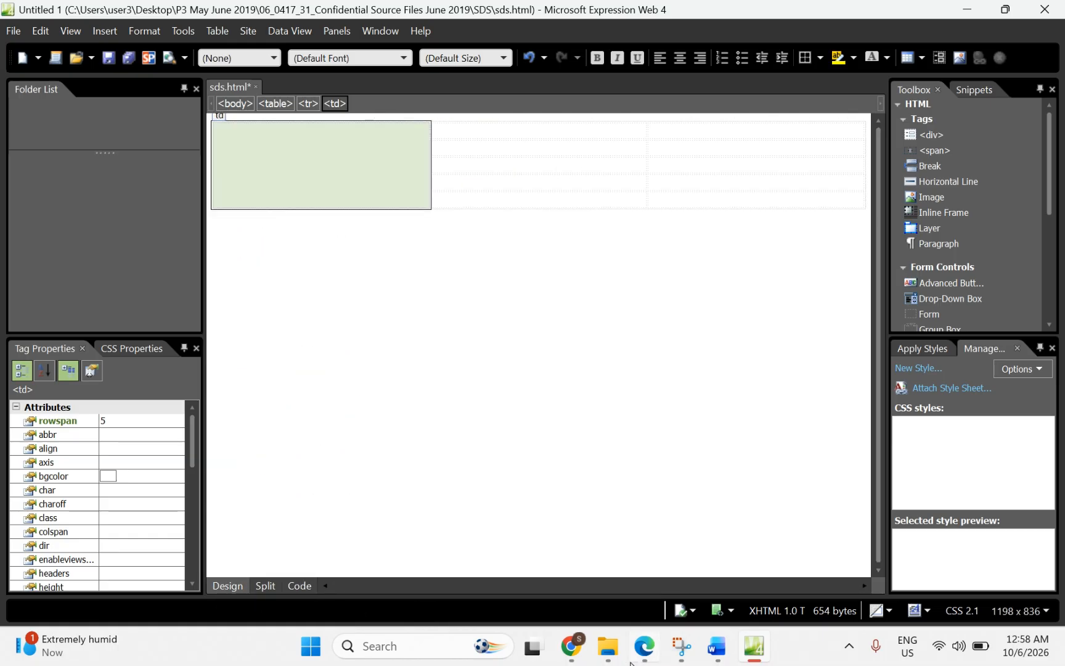
Step: Compare the table with the exam diagram, then select the top middle and top right cells
left_click(644, 648)
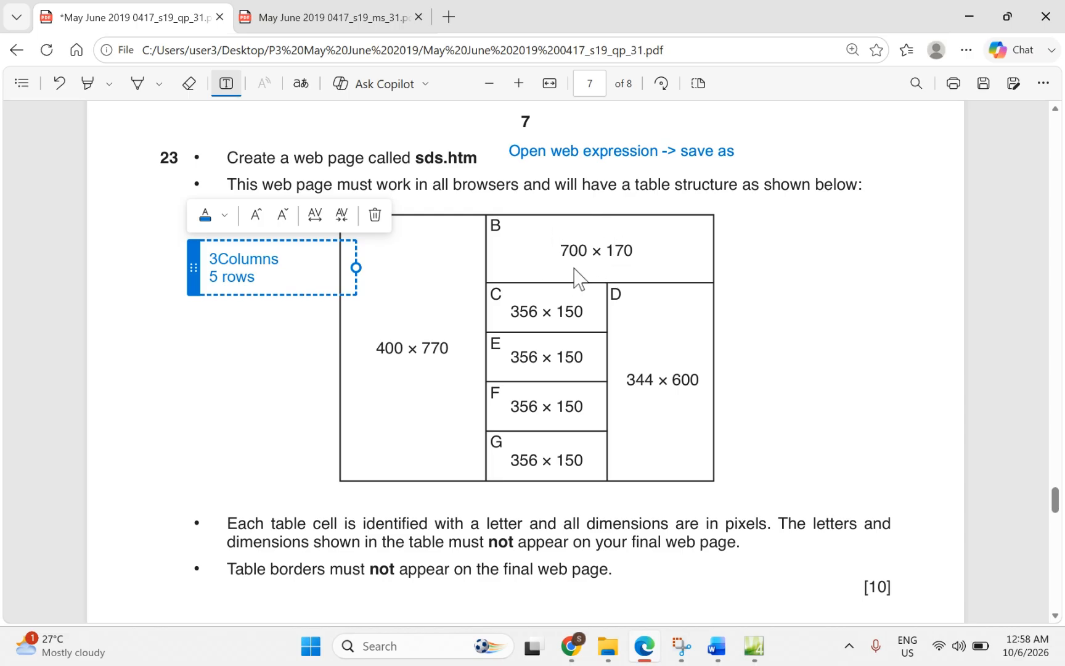
left_click(752, 648)
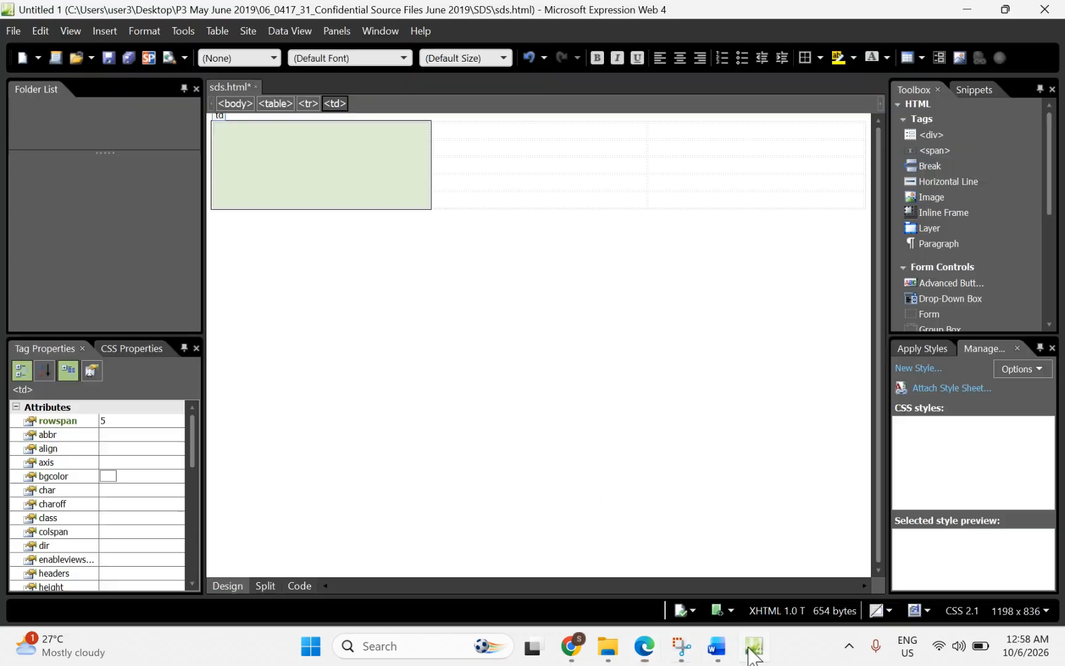
left_click(534, 131)
left_click_drag(534, 130, 668, 132)
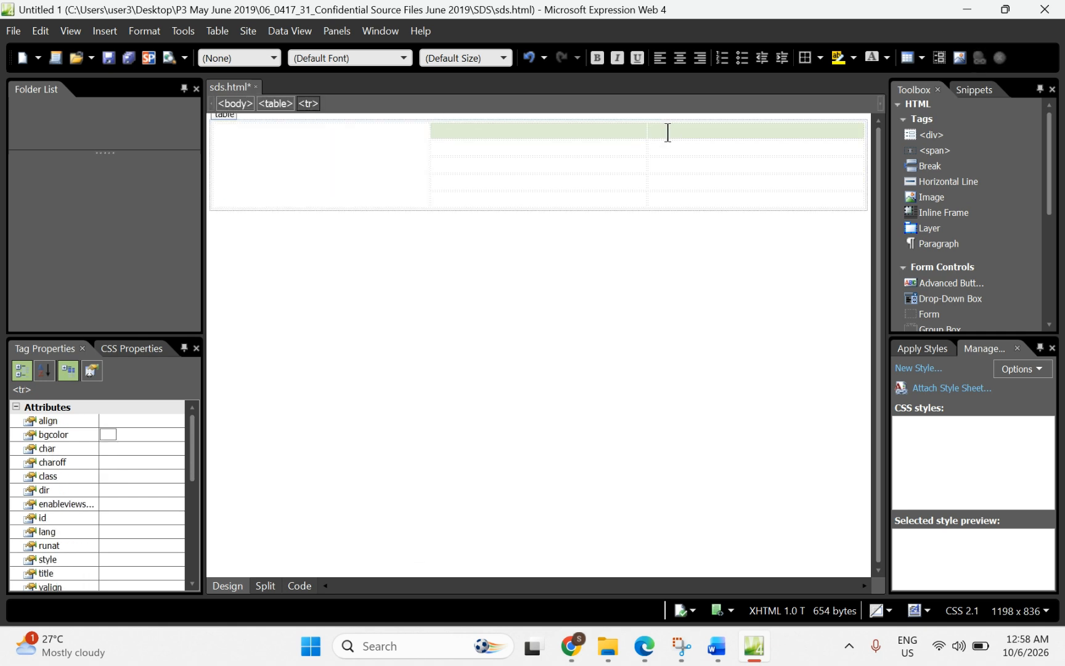
Step: Merge the two selected top-row cells into one wide cell
right_click(667, 132)
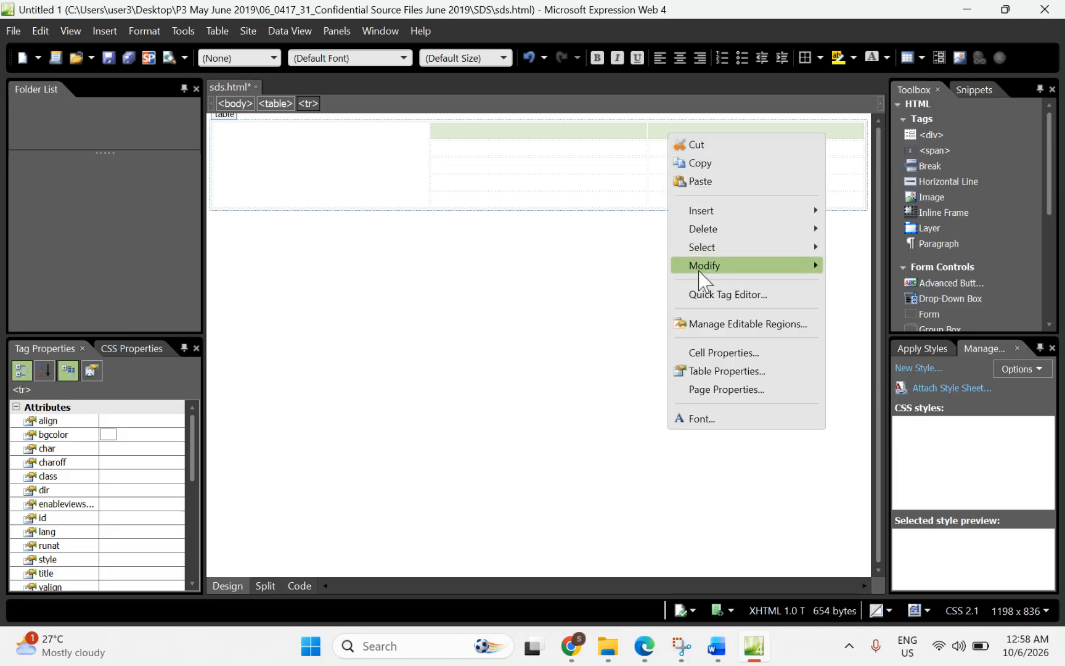
mouse_move(701, 274)
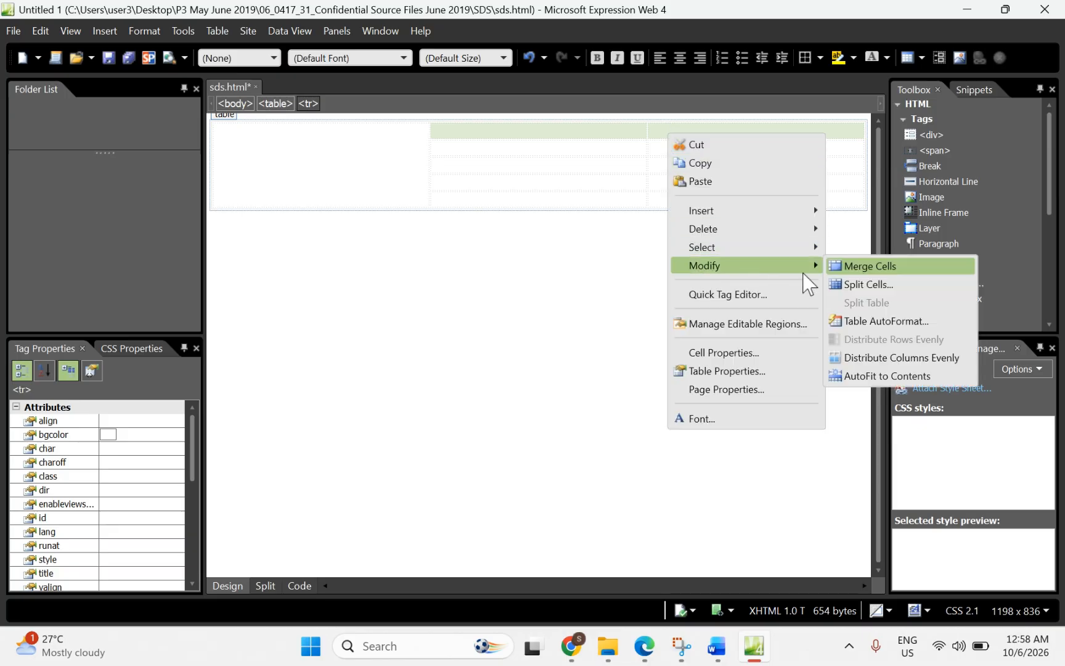
left_click(854, 266)
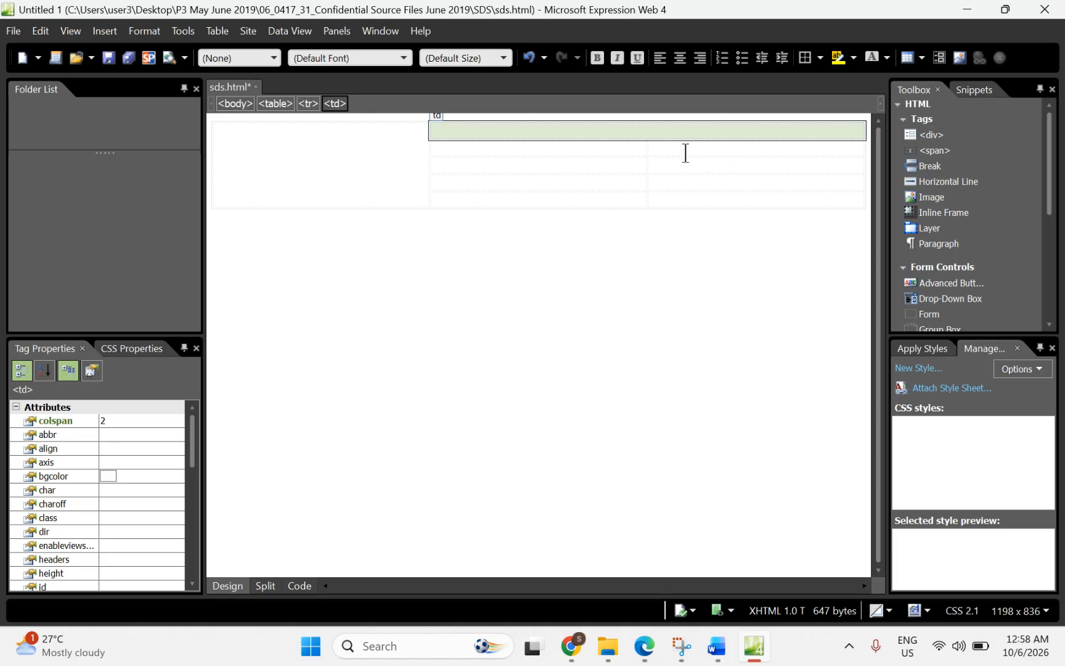
Step: Merge the four lower right-column cells into one tall cell
left_click_drag(685, 153, 690, 207)
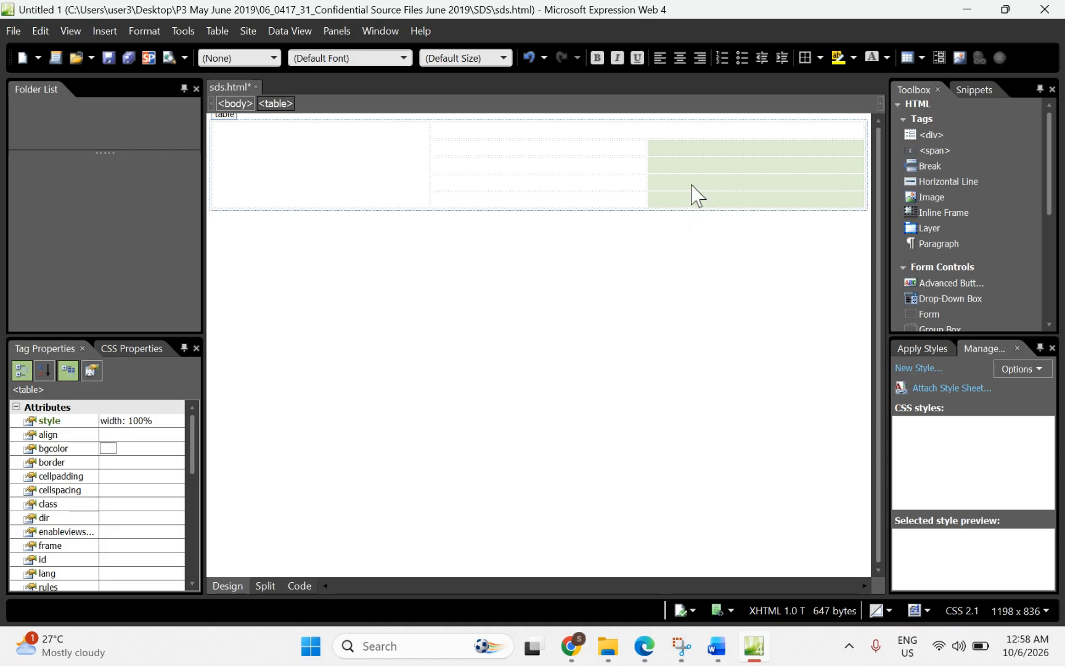
right_click(692, 187)
mouse_move(731, 316)
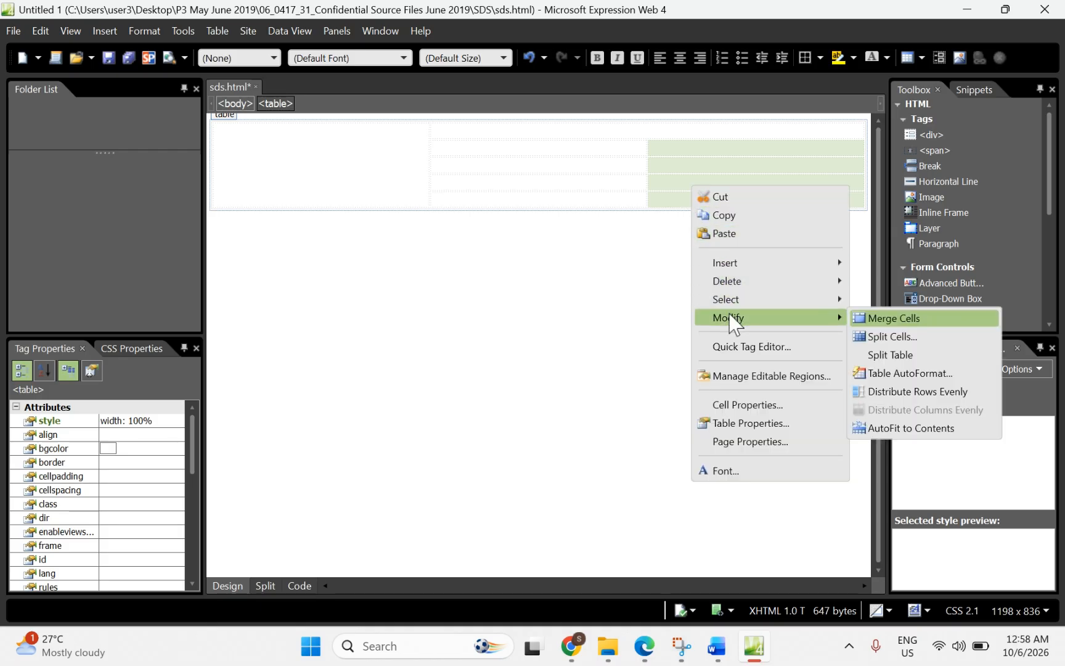
left_click(886, 319)
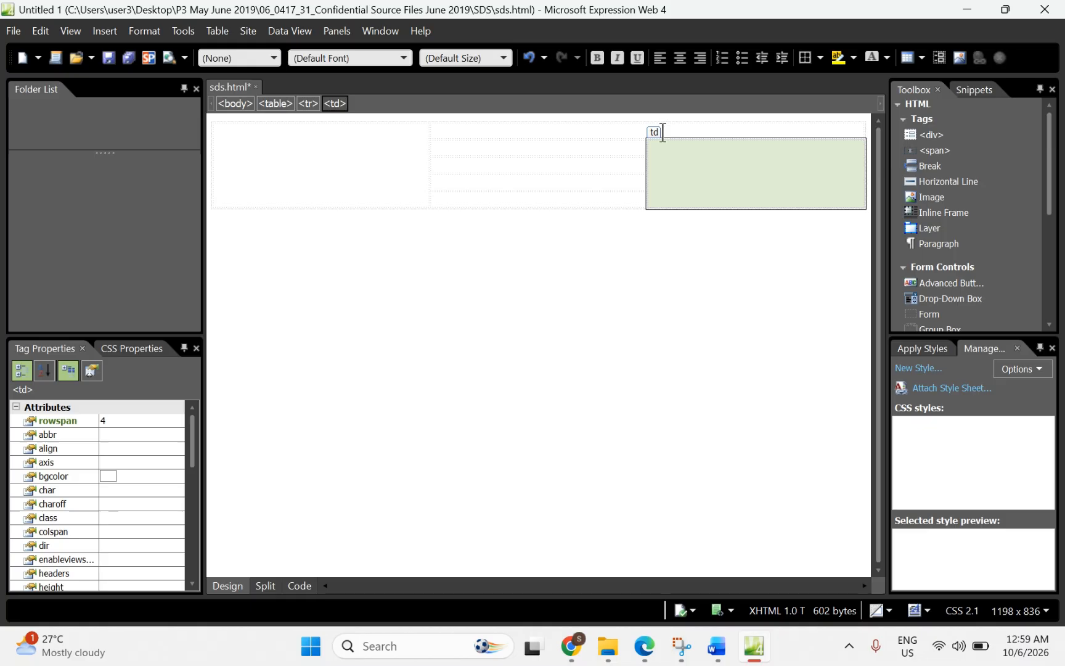
Step: Highlight the word 'pixels' in question 23's dimensions note in the Edge PDF
left_click(644, 648)
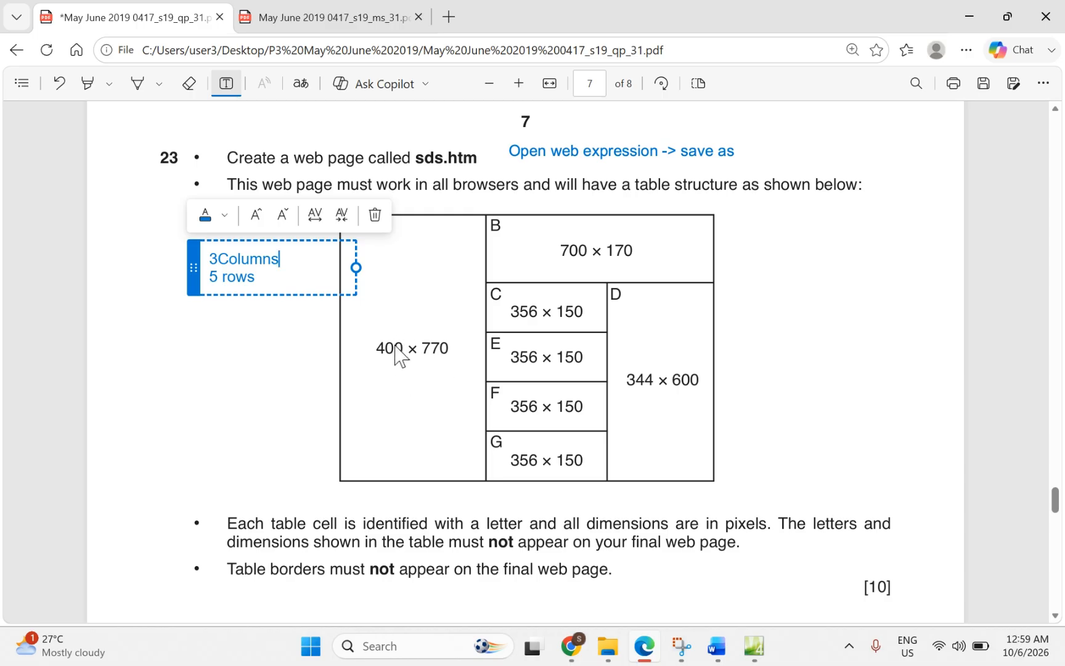
left_click(87, 86)
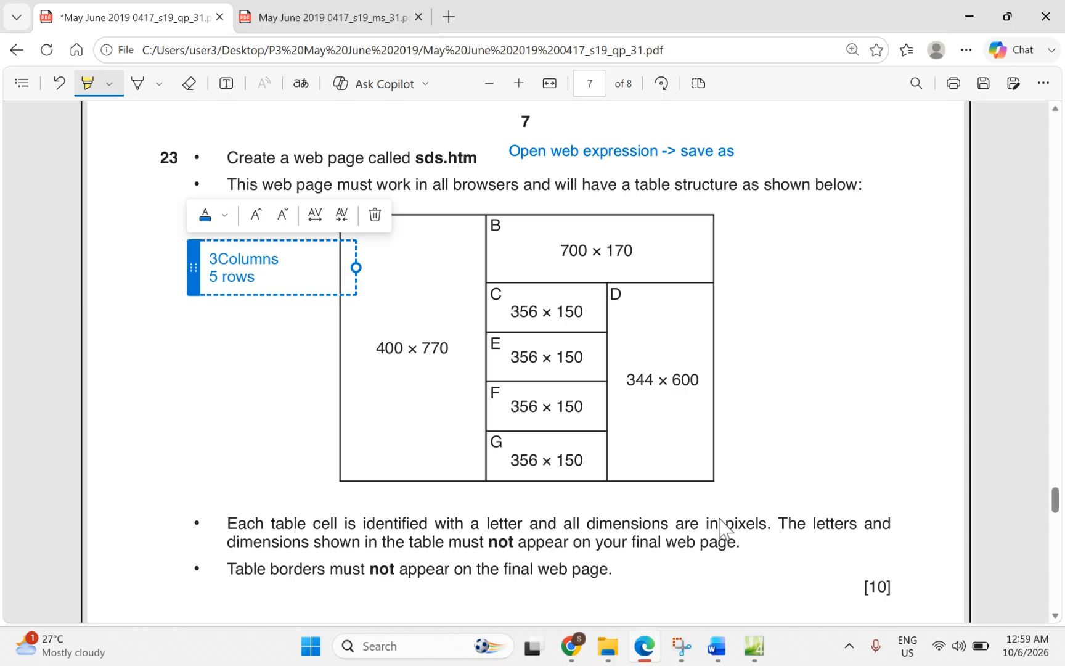
left_click_drag(720, 523, 772, 524)
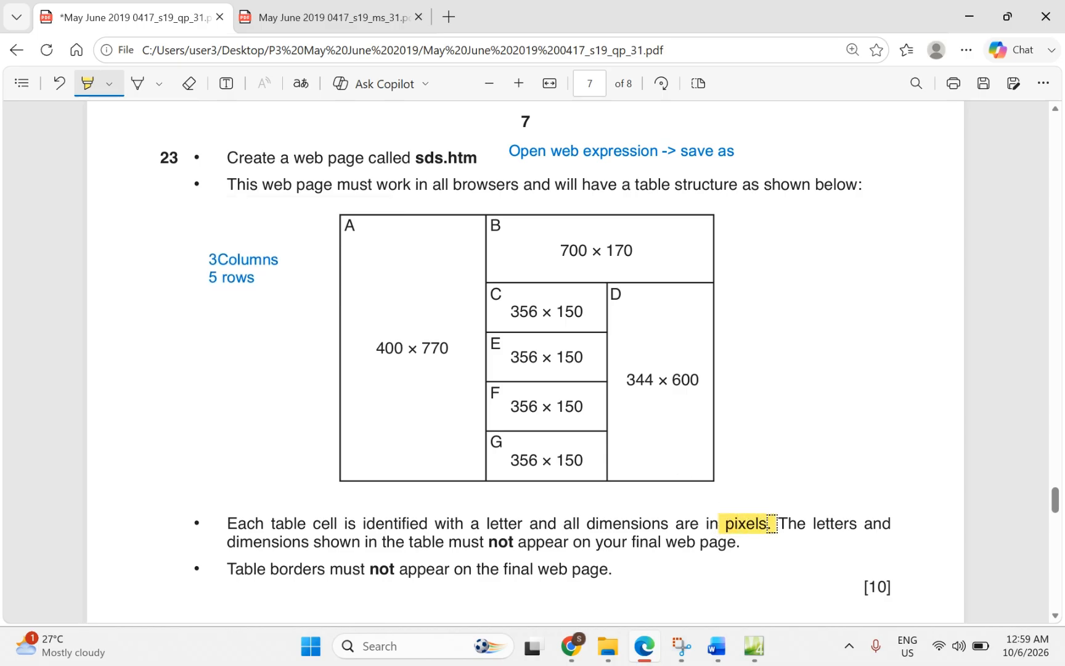
left_click(969, 25)
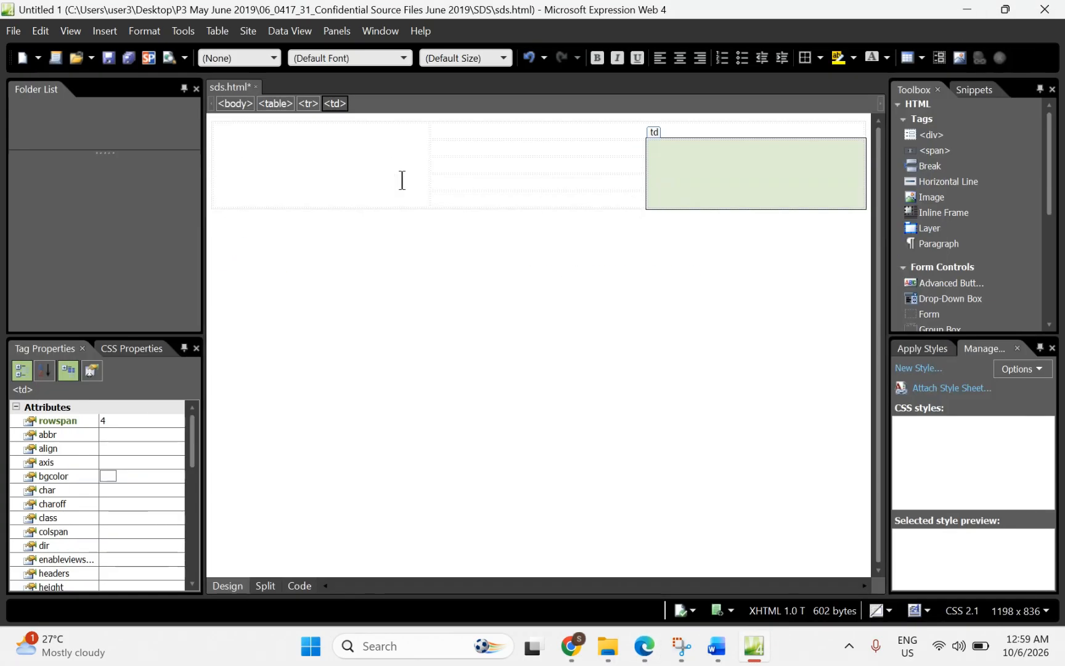
Step: Set the left cell A to a fixed width of 400 pixels and height of 770 pixels
left_click(316, 172)
right_click(316, 172)
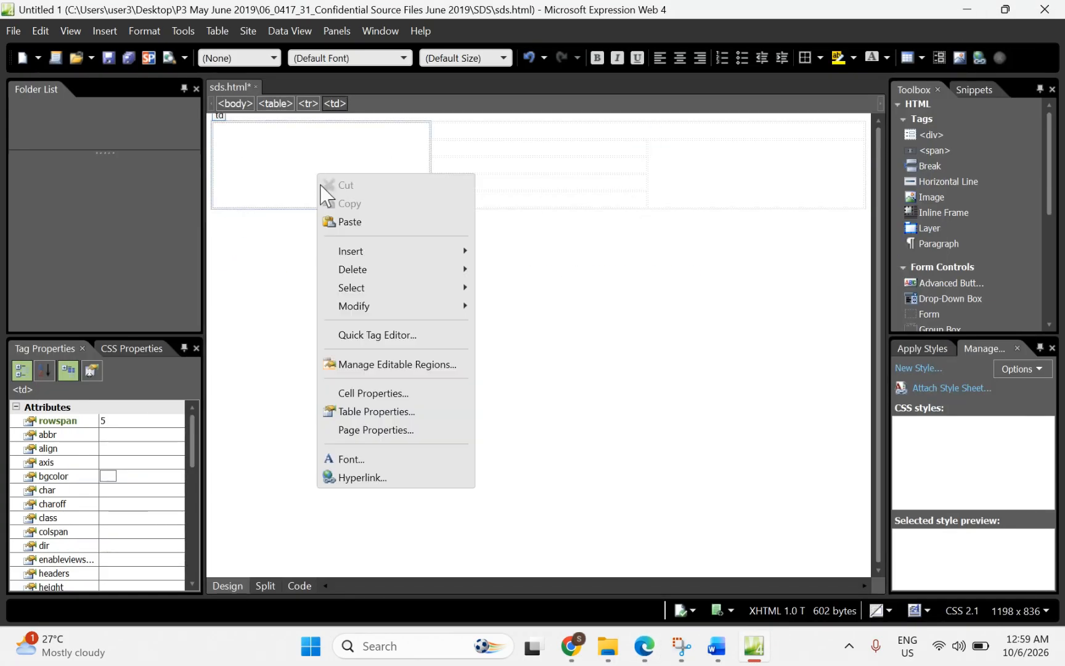
left_click(269, 162)
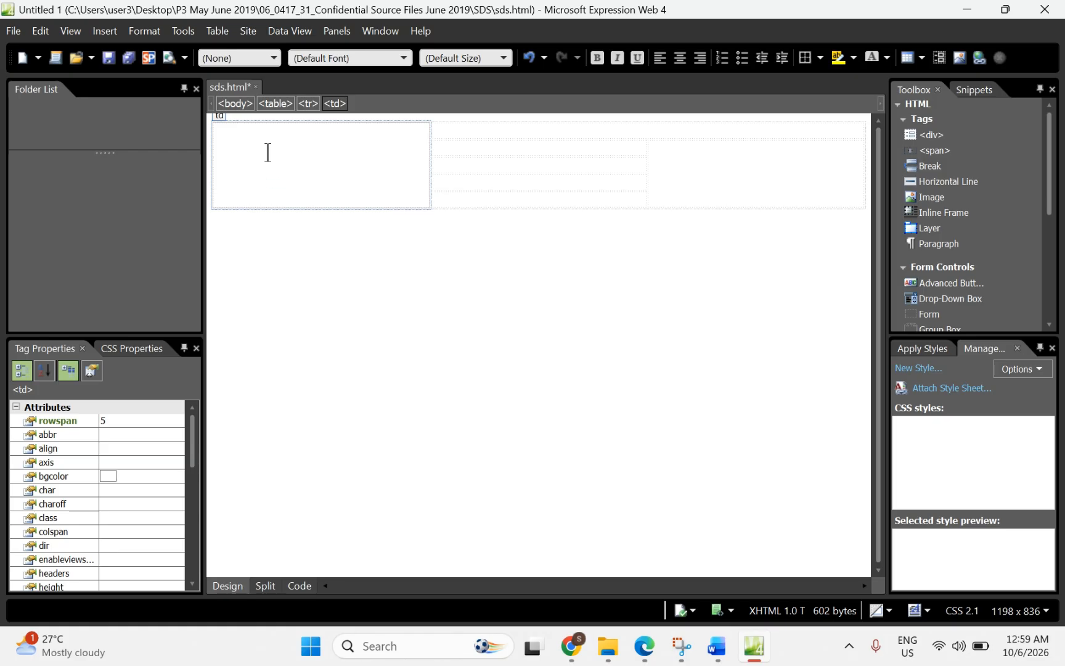
right_click(268, 153)
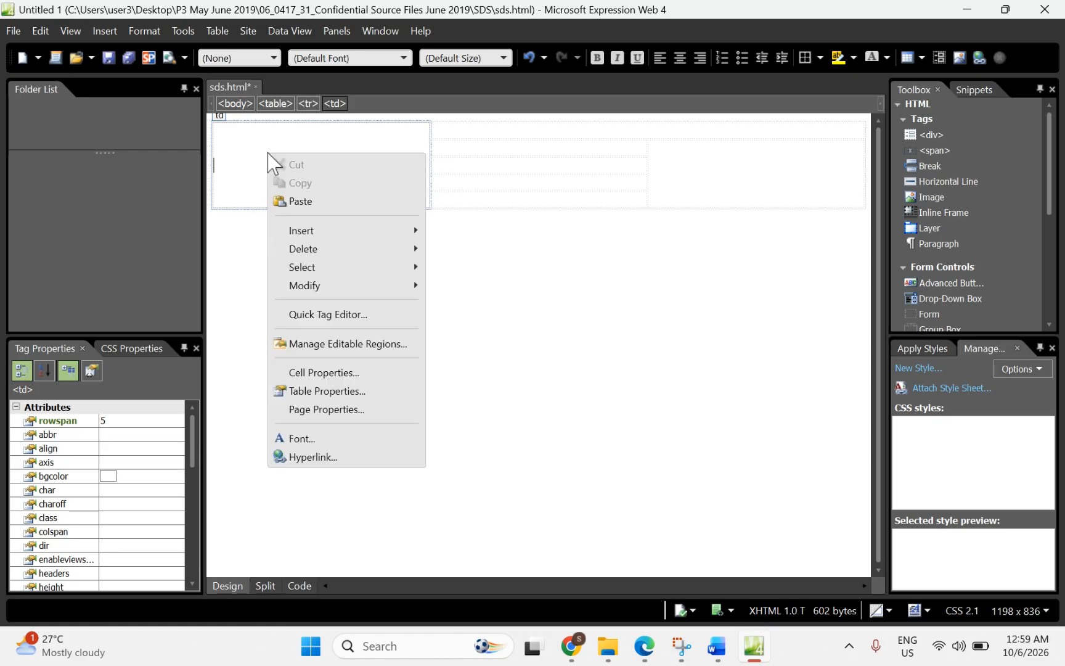
left_click(315, 372)
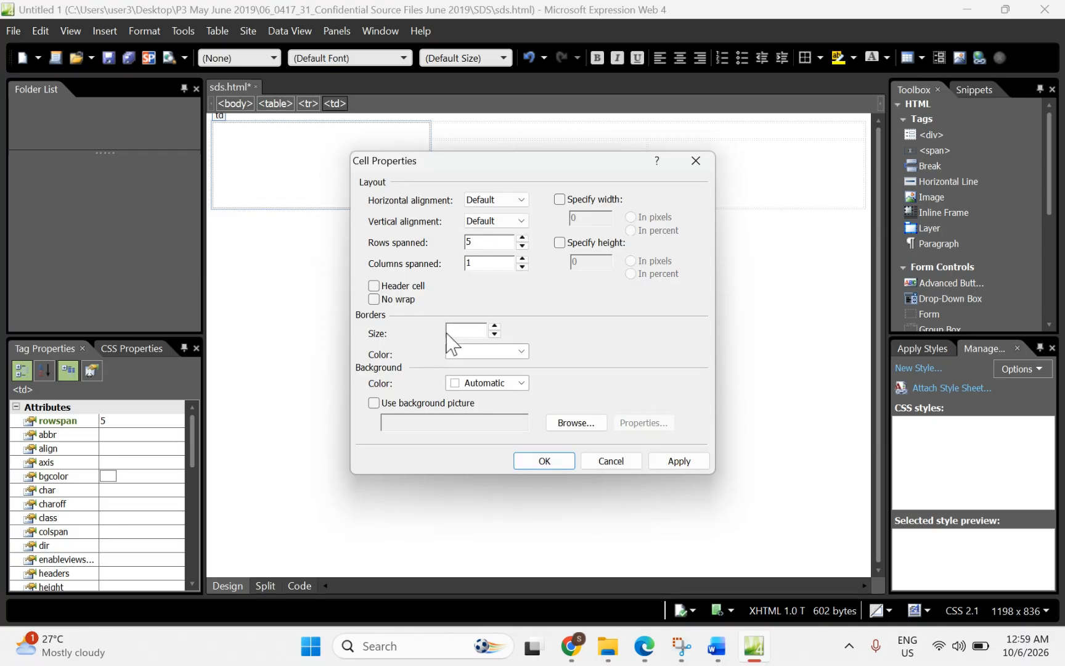
left_click(566, 203)
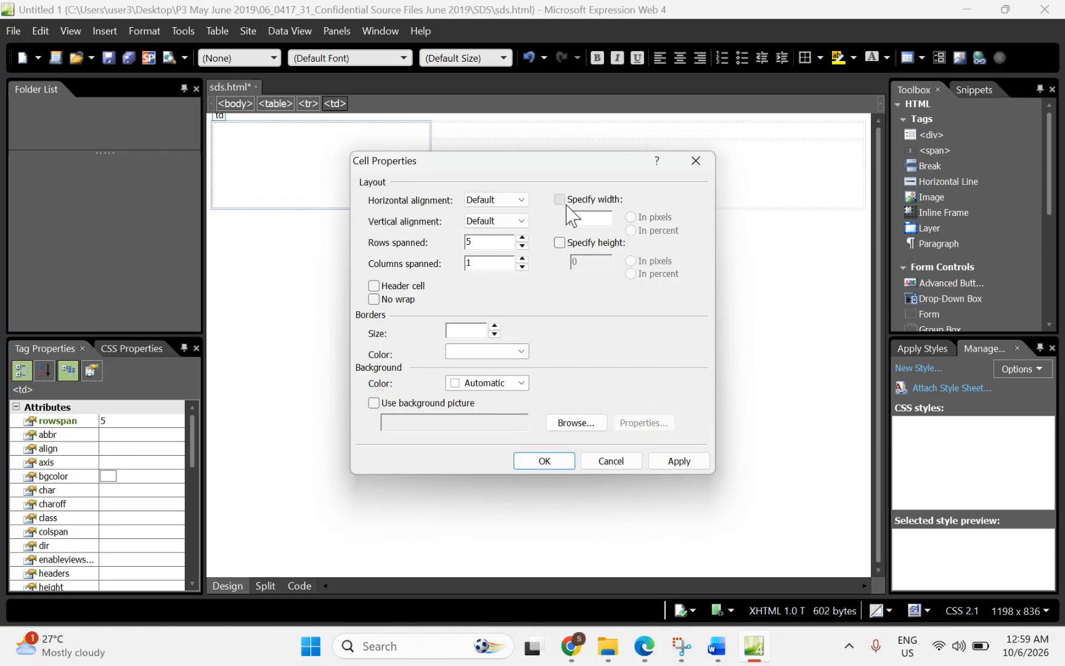
left_click(558, 245)
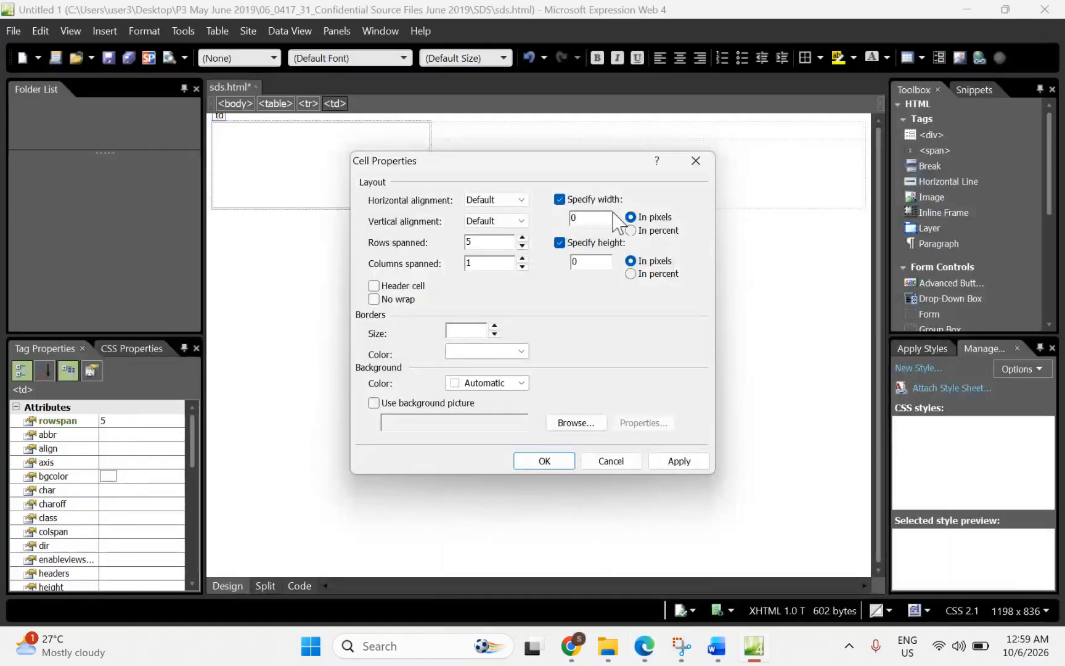
double_click(572, 218)
type("400")
double_click(580, 262)
type("77")
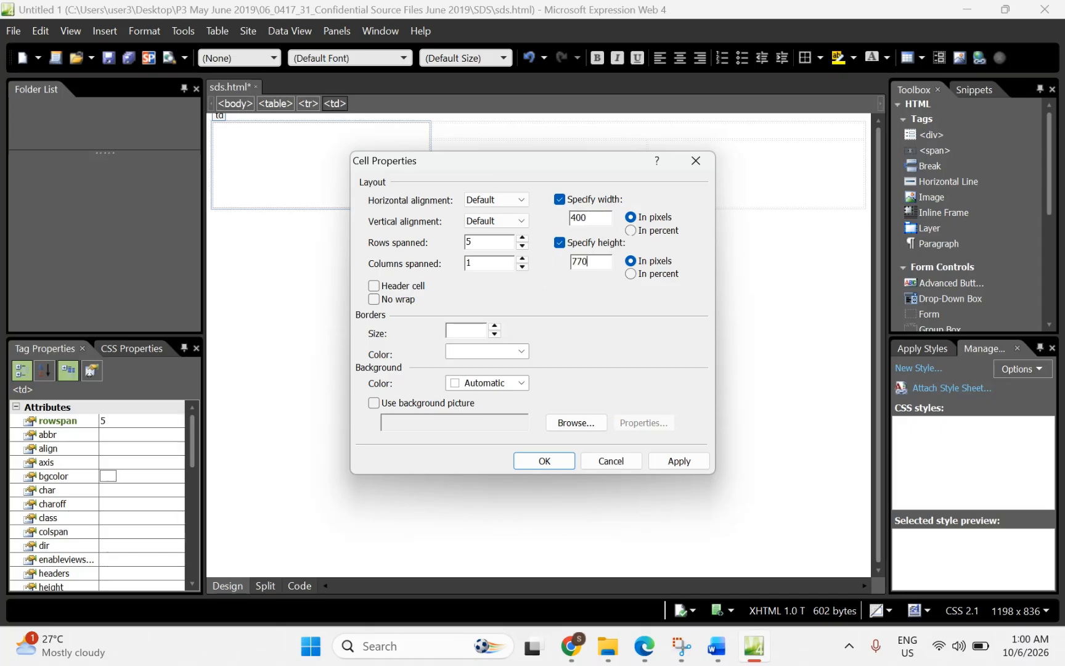
left_click(552, 465)
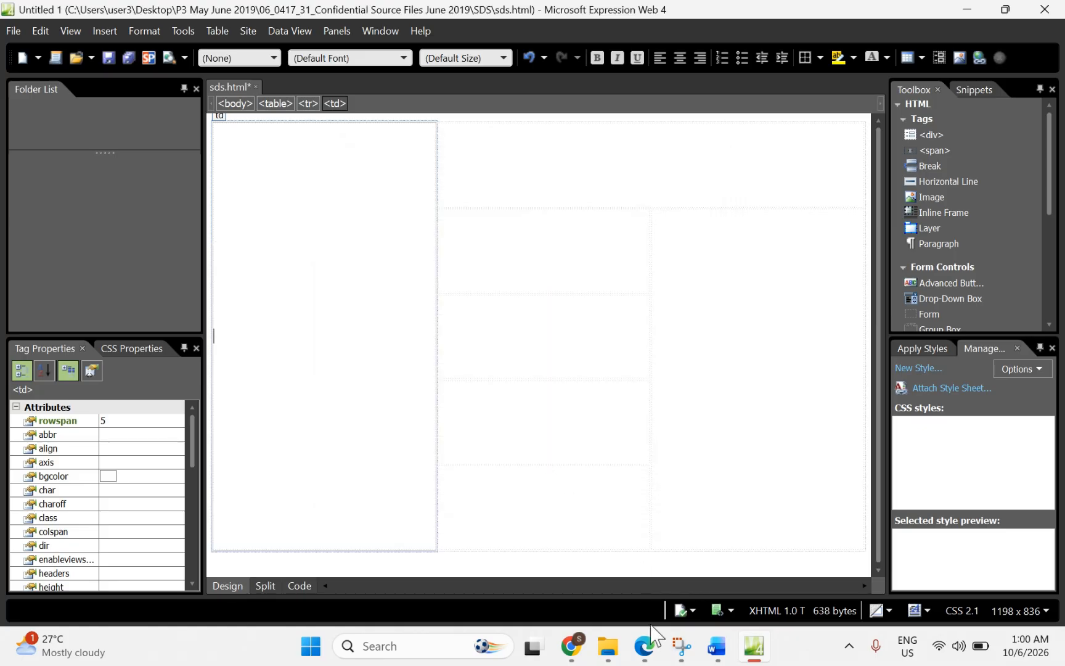
Step: Highlight the 700 × 170 and 400 × 770 cell sizes in the PDF's table diagram
left_click(644, 647)
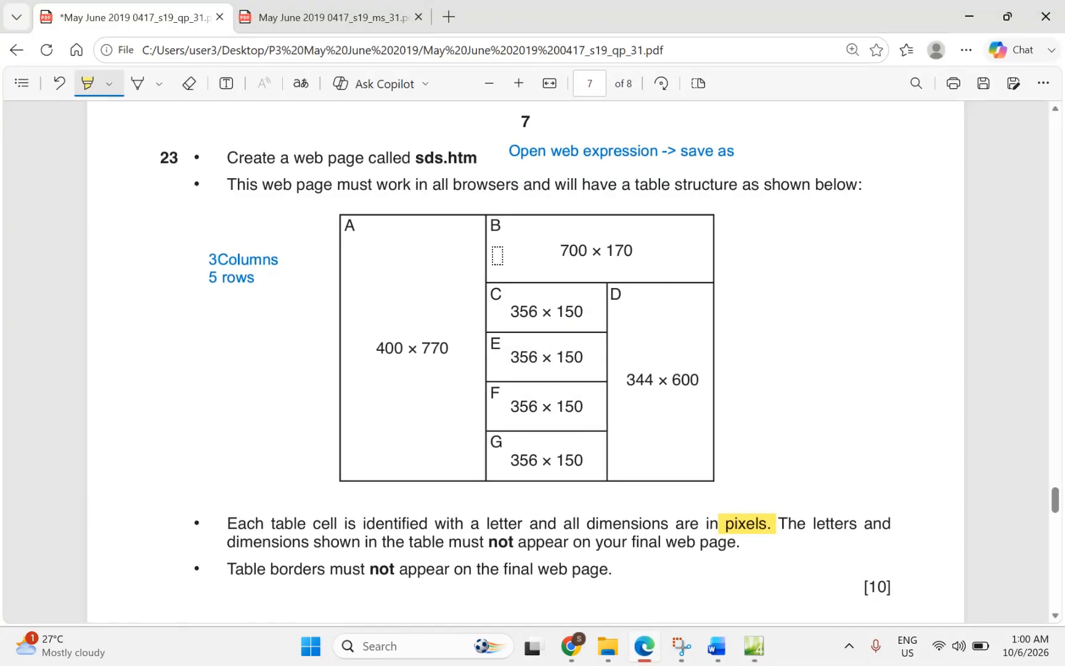
left_click_drag(544, 251, 633, 251)
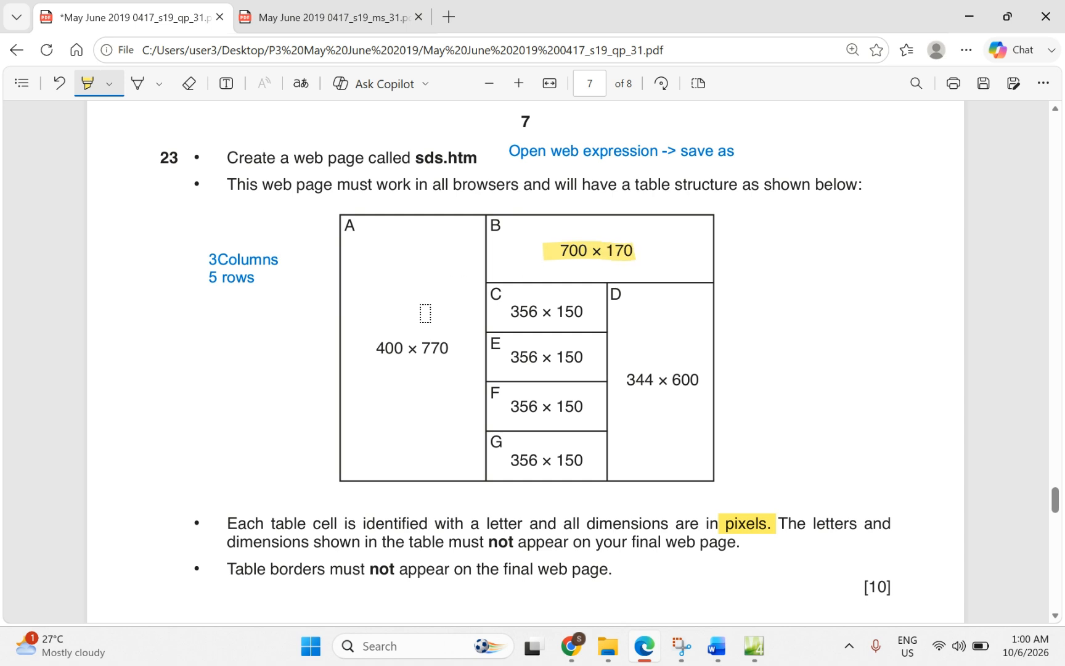
left_click_drag(376, 348, 448, 349)
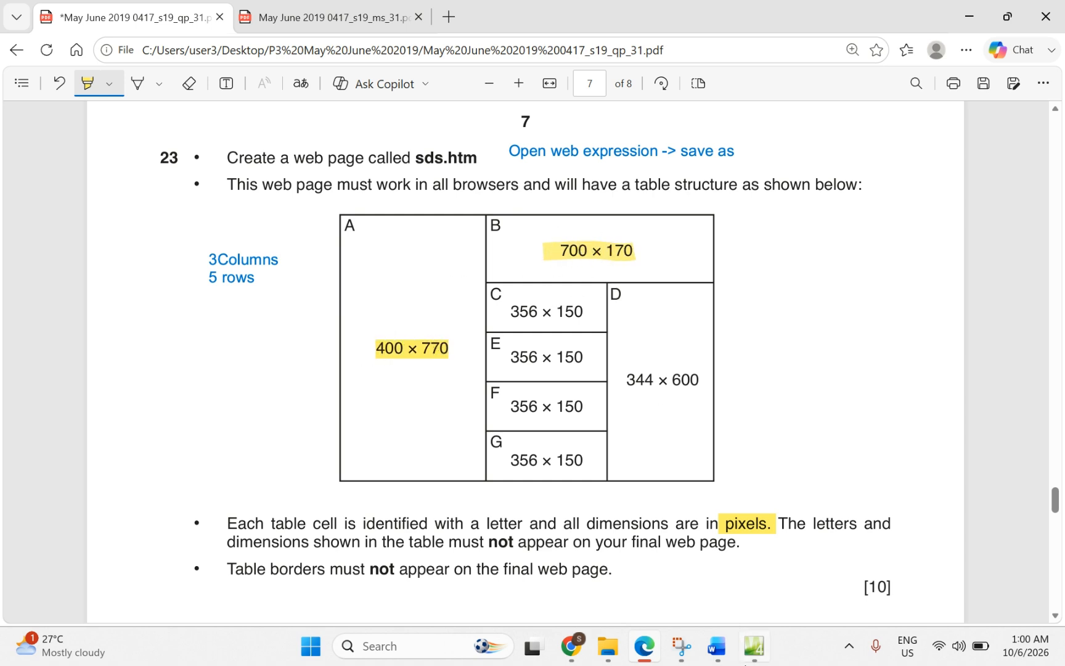
left_click(754, 646)
Step: Give merged cell B a fixed width of 700 pixels and height of 170 pixels
left_click(482, 150)
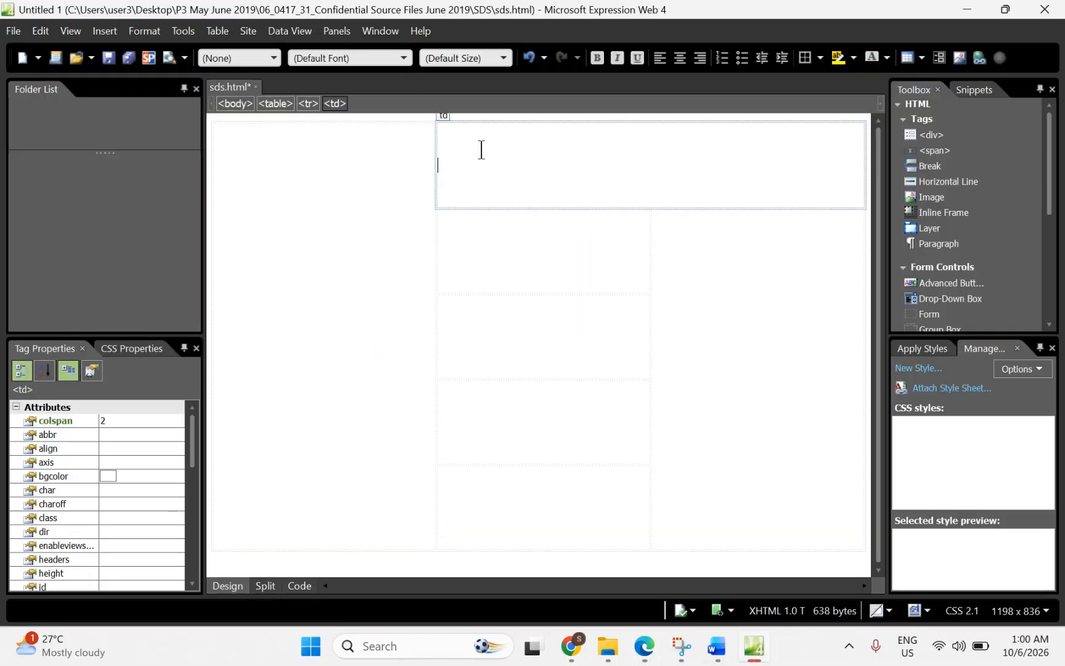
right_click(479, 169)
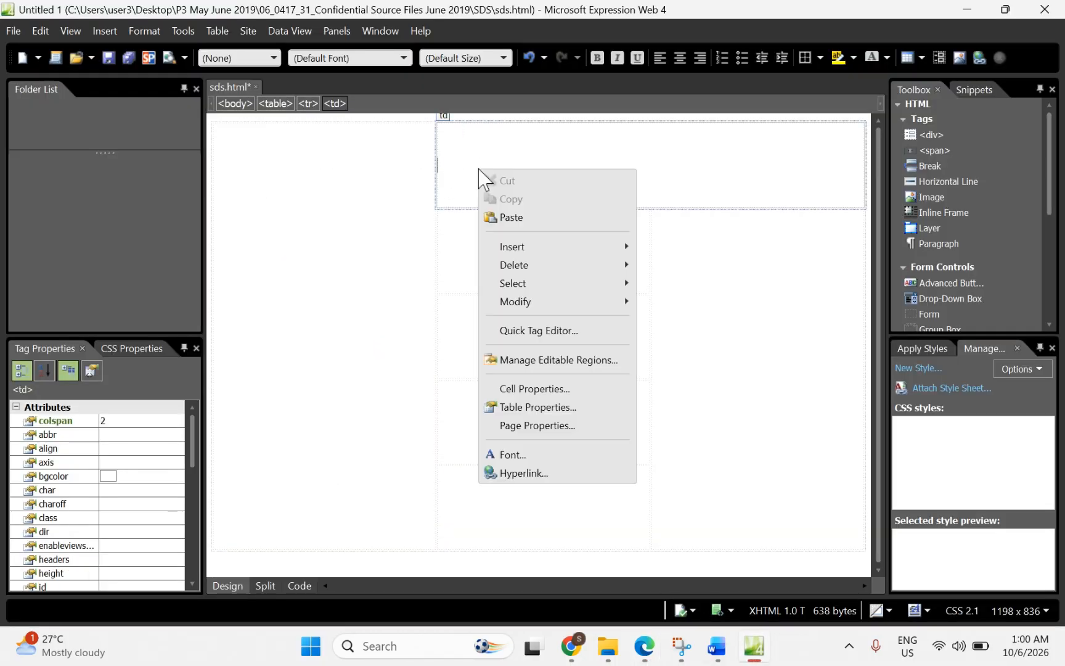
left_click(509, 388)
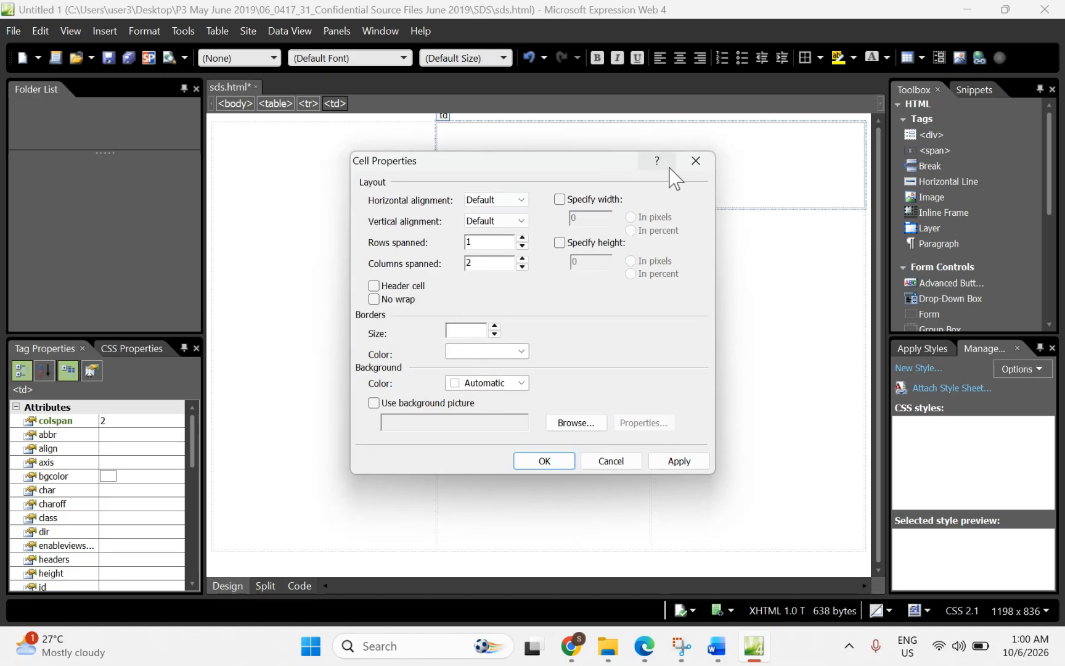
left_click(560, 200)
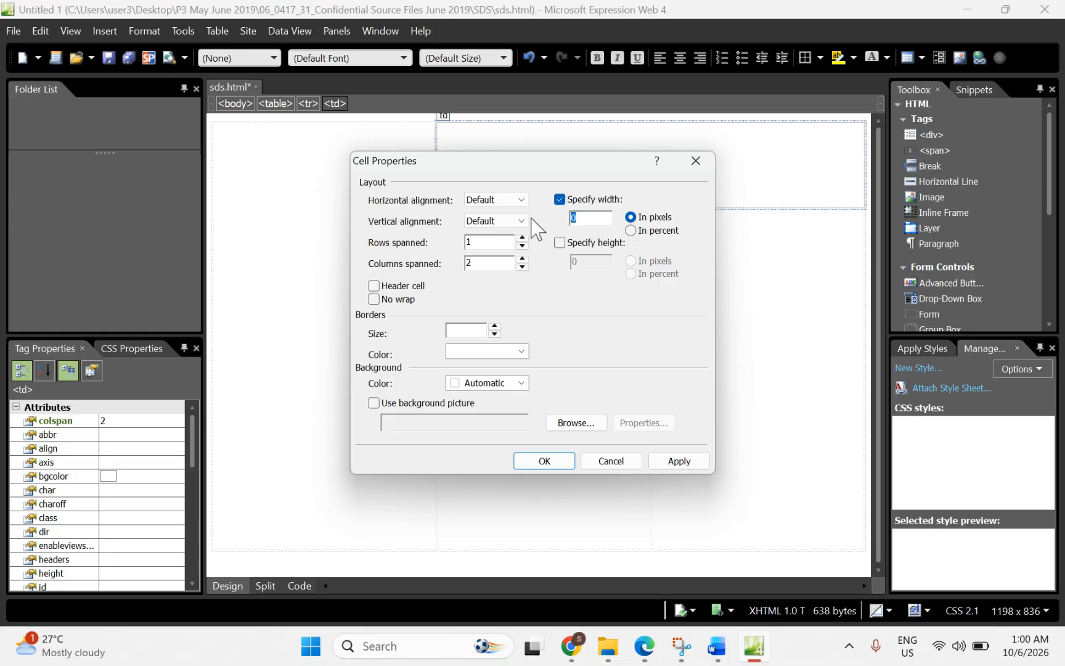
type("700")
left_click(562, 243)
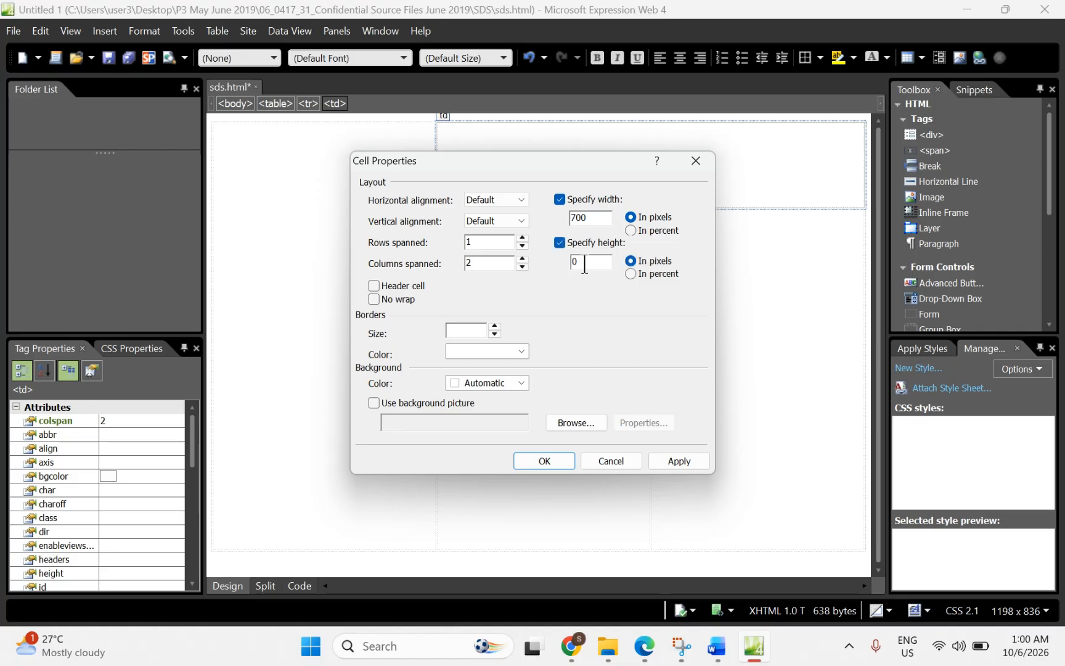
double_click(573, 264)
type("17")
left_click(543, 463)
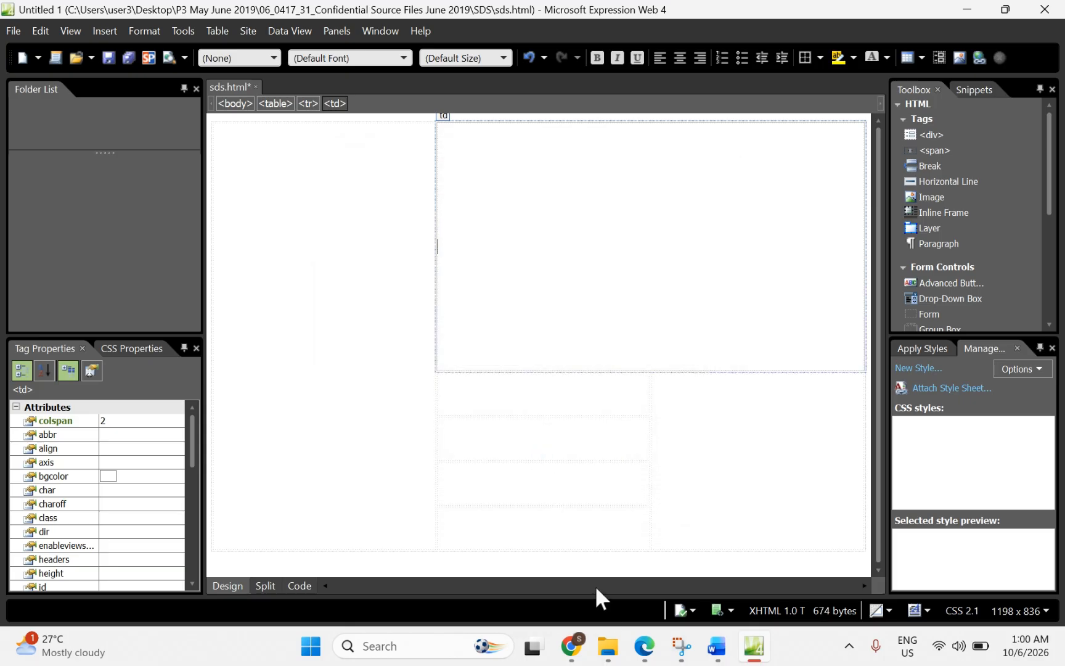
Step: Highlight the 356 × 150 sizes of cells C, E, F and G in the PDF diagram
left_click(644, 646)
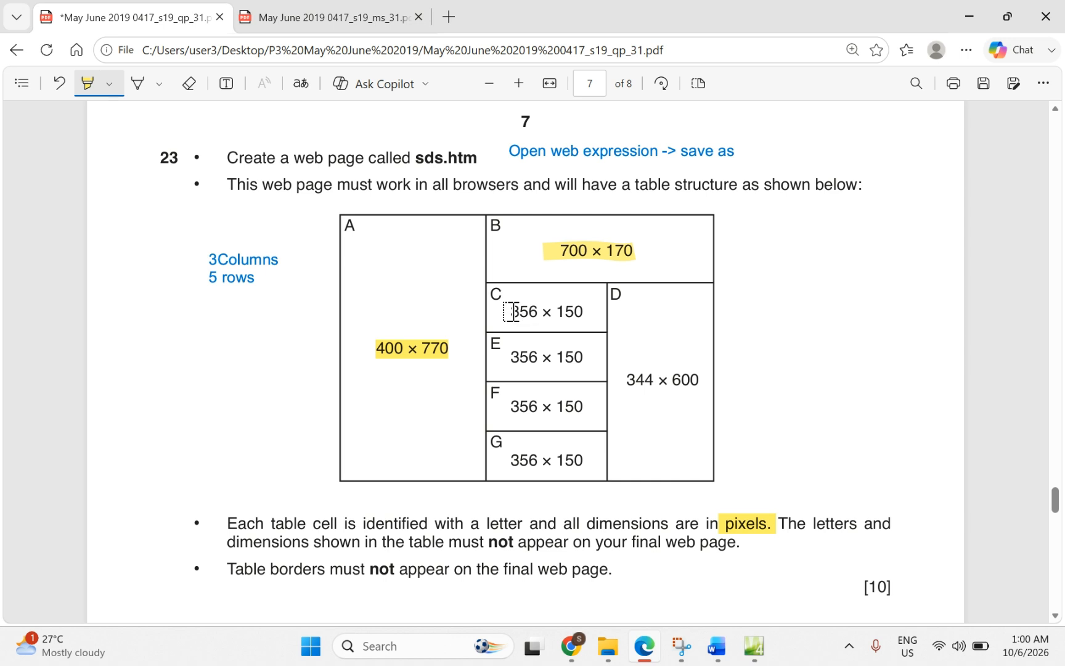
left_click_drag(511, 312, 591, 340)
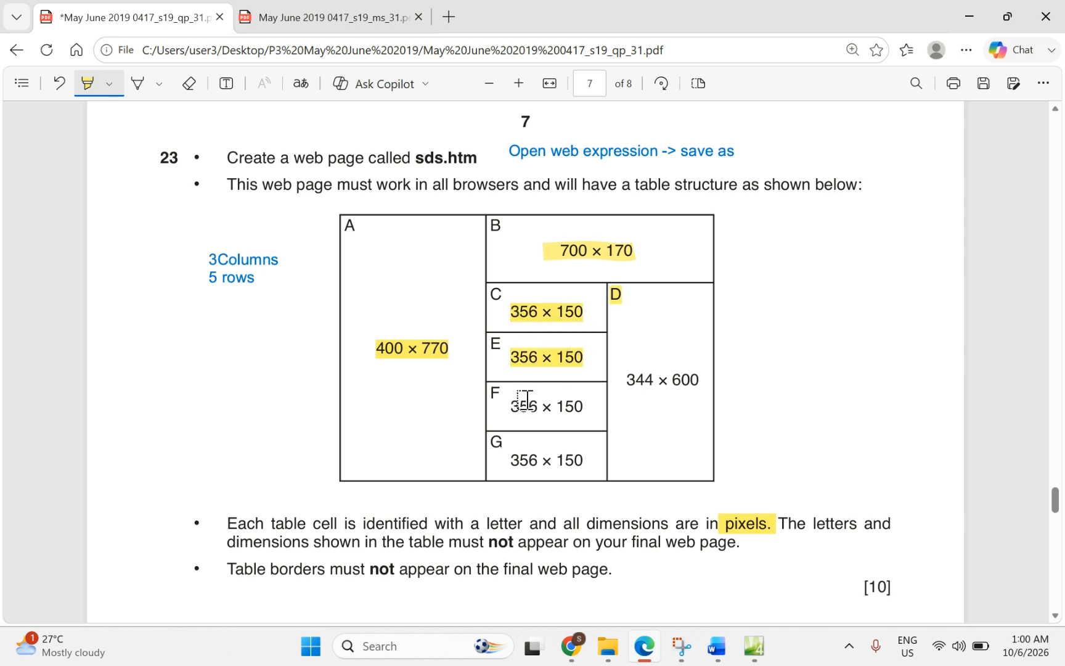
left_click_drag(570, 412, 572, 411)
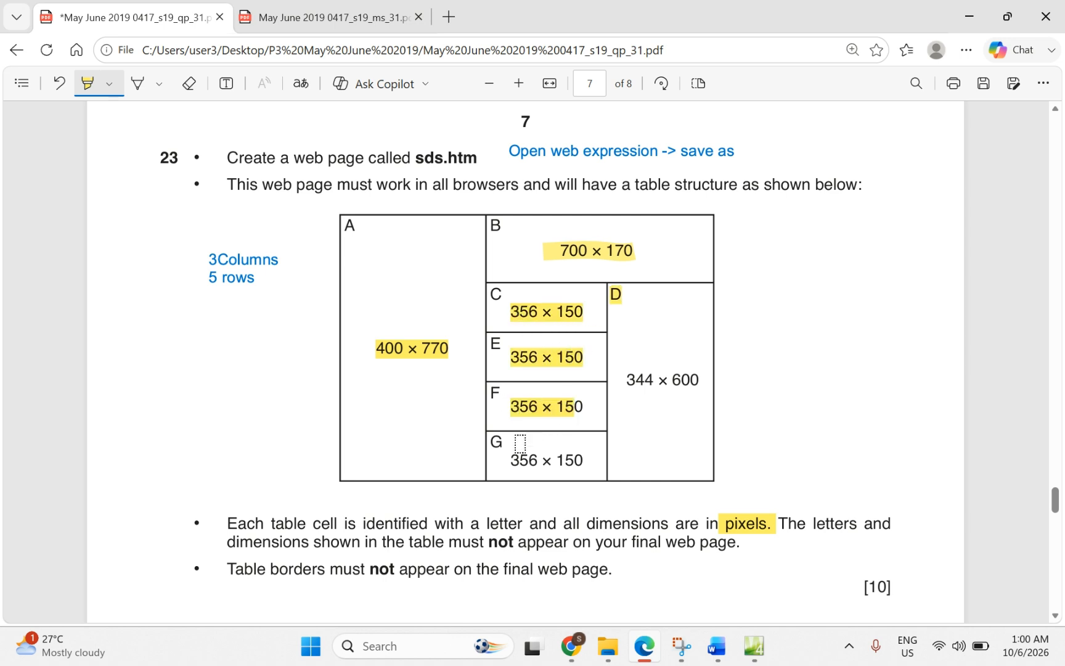
left_click_drag(581, 460, 580, 459)
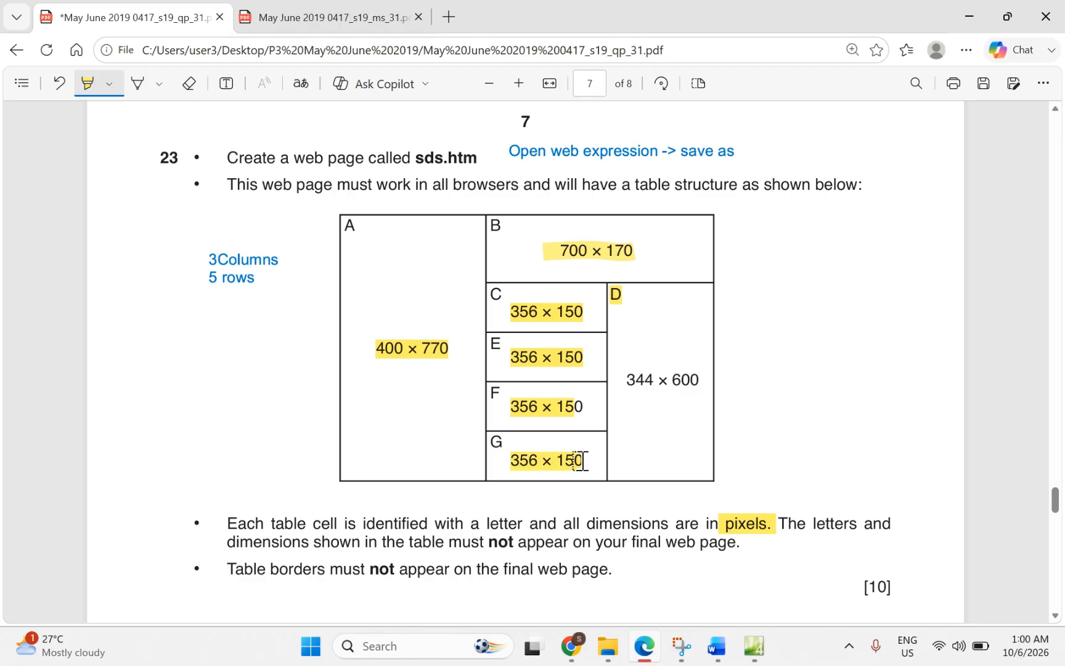
left_click(755, 647)
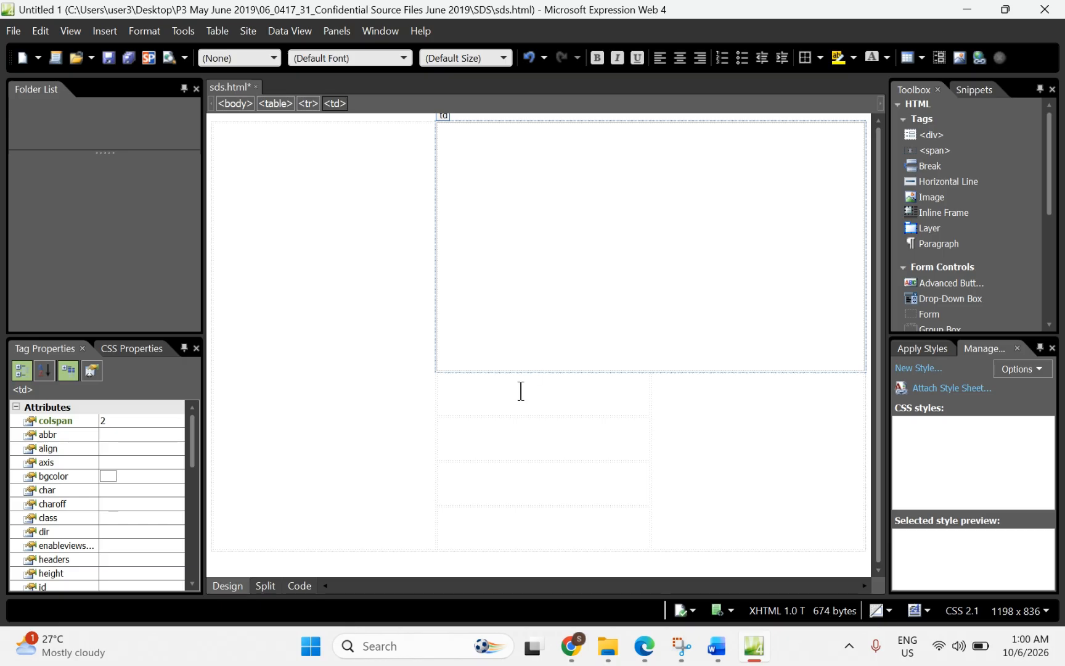
Step: Size the four stacked cells C, E, F and G to 356 × 150 pixels and view the HTML source
left_click_drag(521, 391, 534, 519)
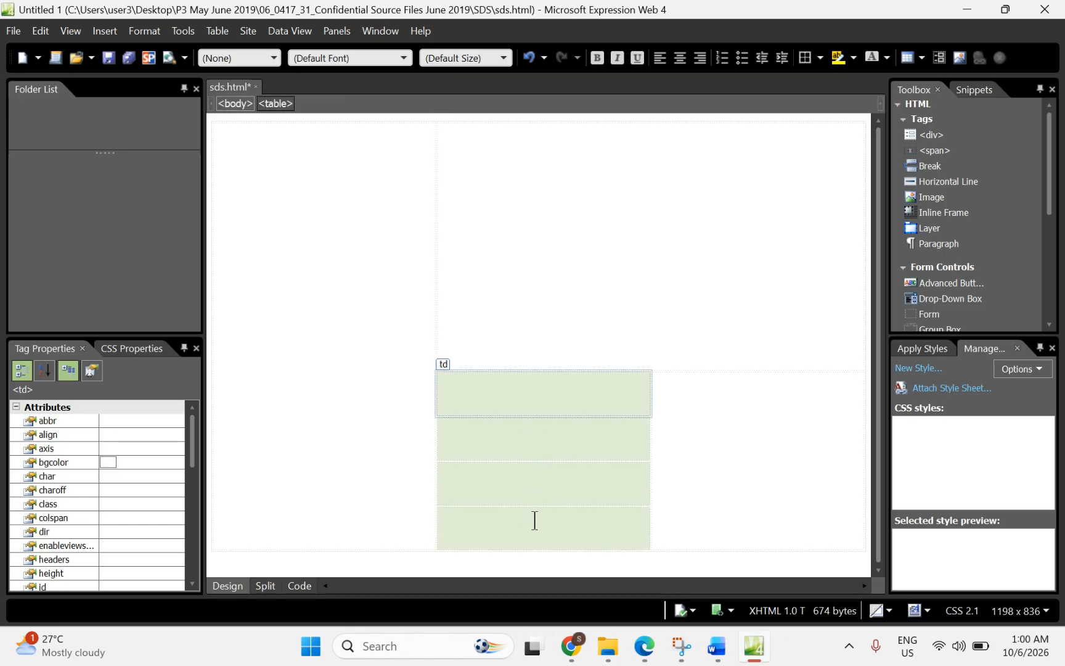
right_click(502, 440)
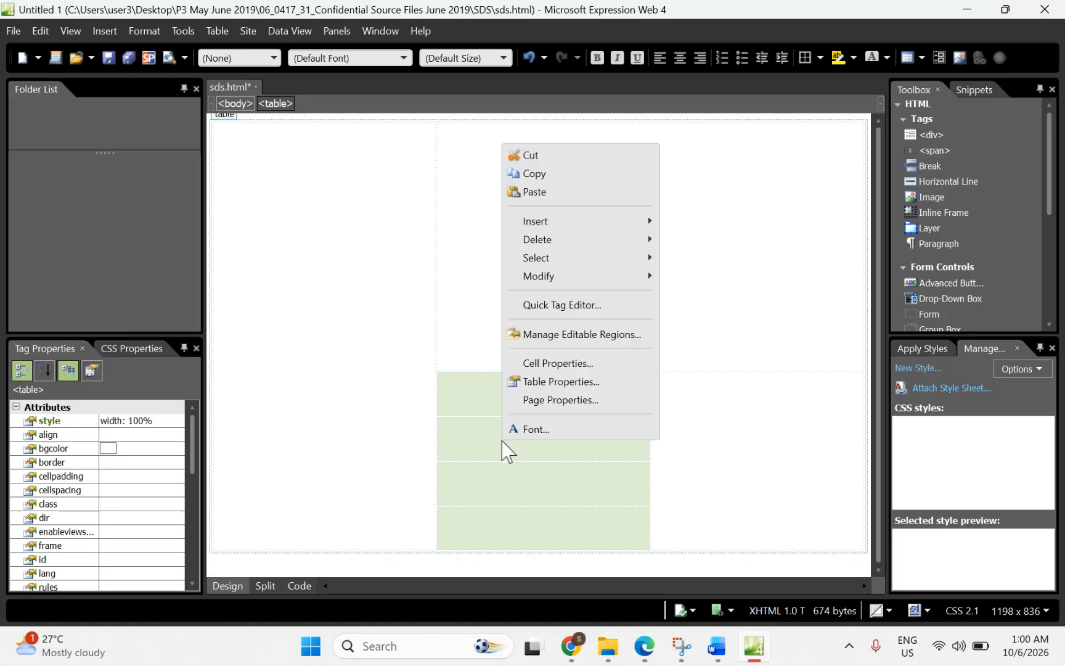
left_click(544, 364)
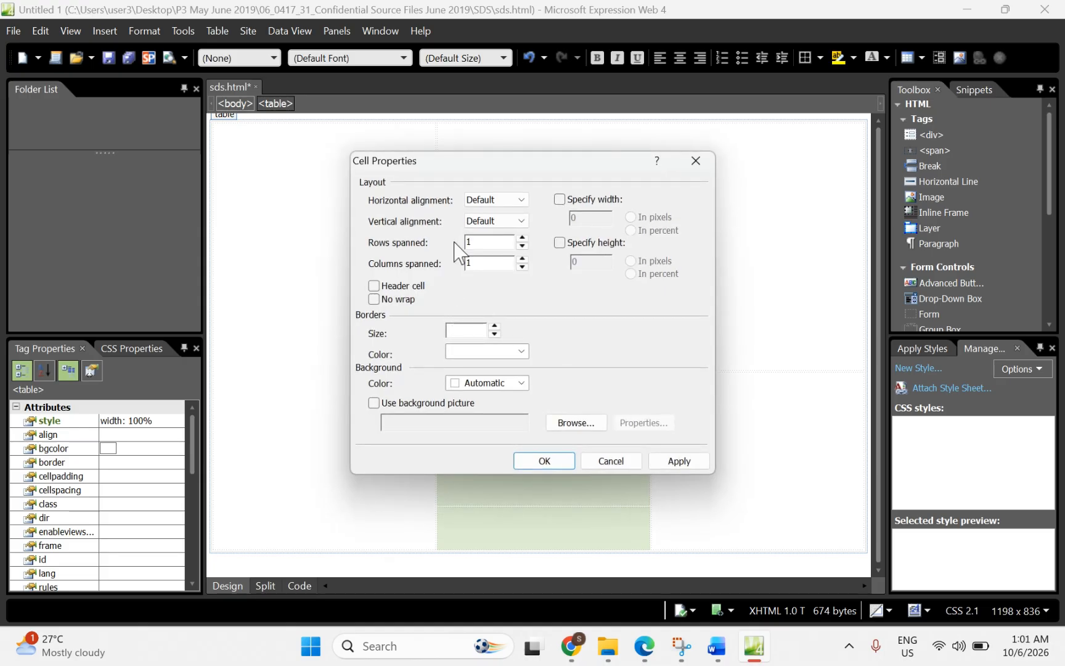
left_click(559, 200)
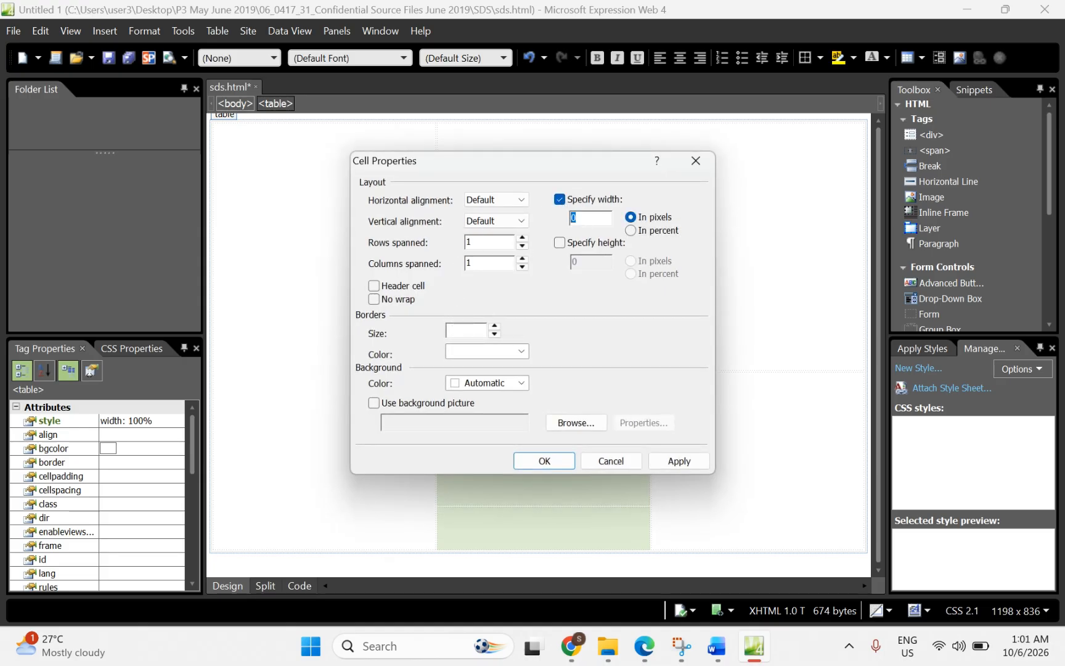
type("356")
left_click(559, 243)
left_click(578, 262)
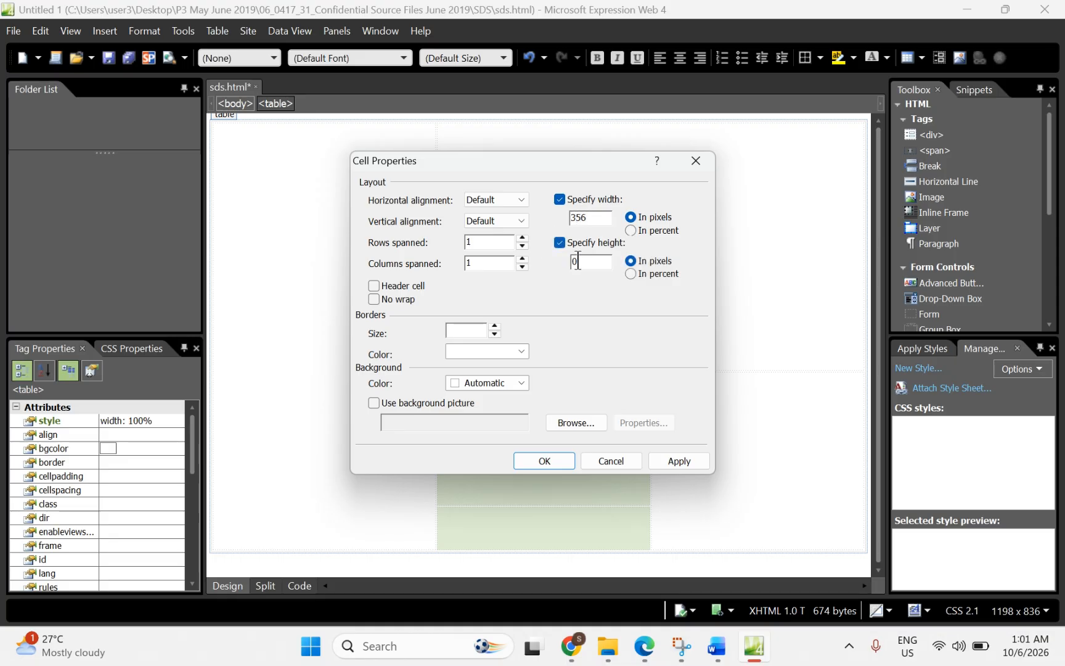
left_click_drag(578, 262, 570, 261)
type("1")
left_click(645, 648)
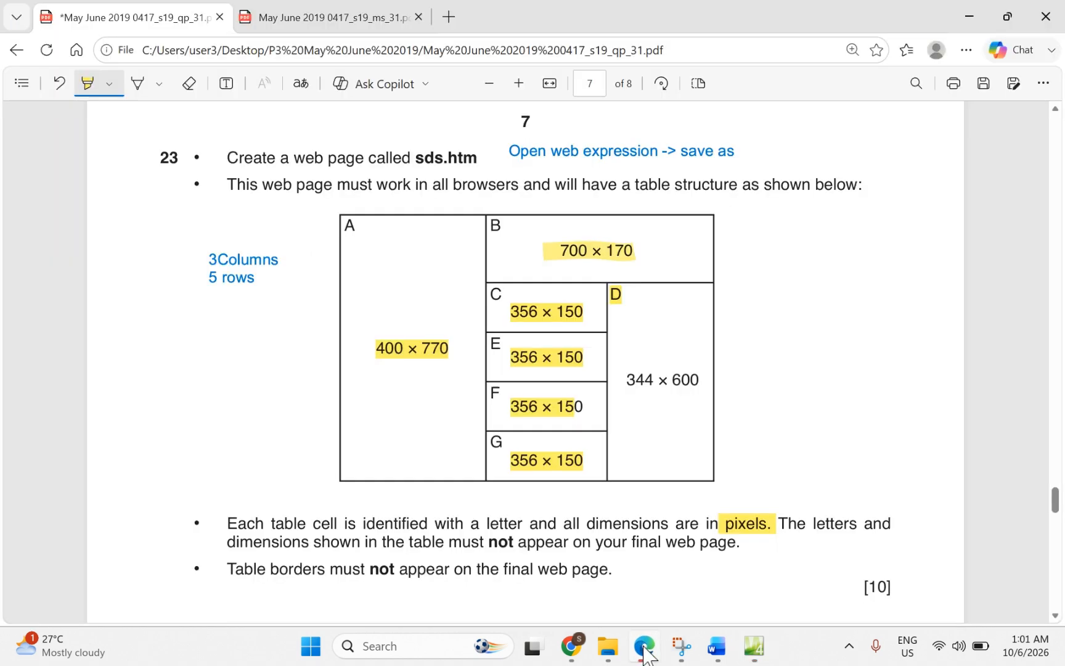
left_click(646, 648)
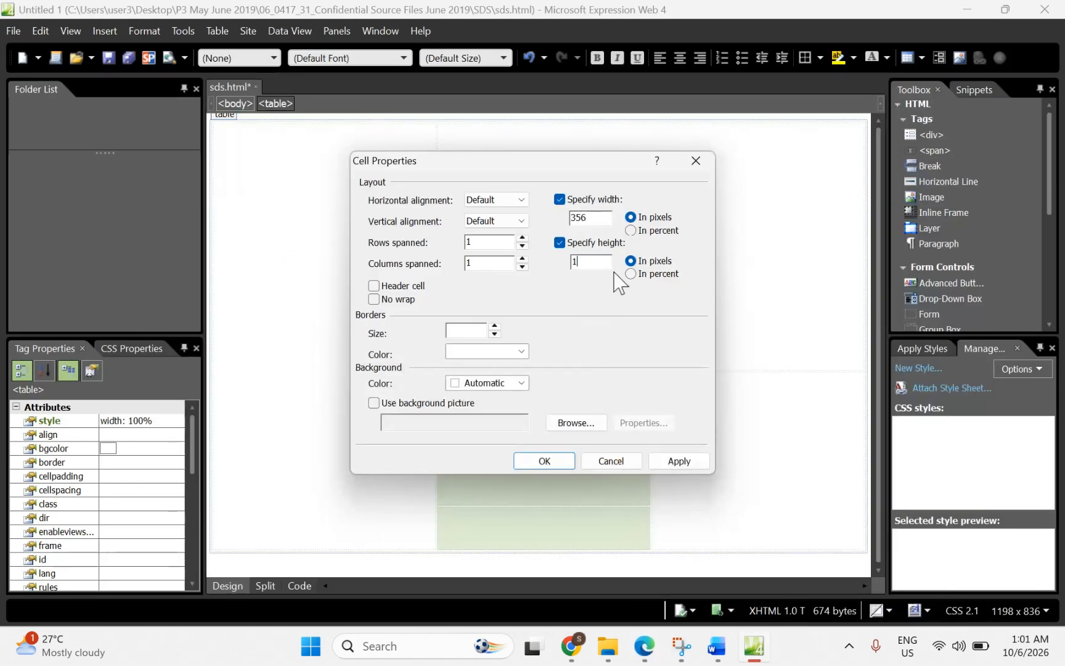
type("50")
left_click(545, 459)
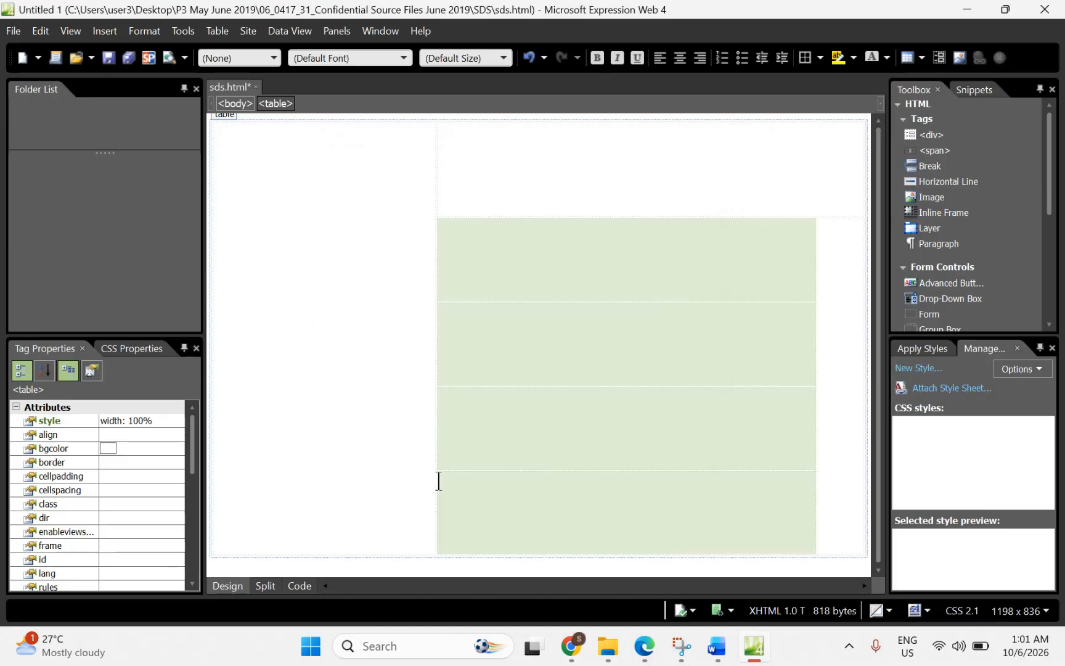
left_click(302, 589)
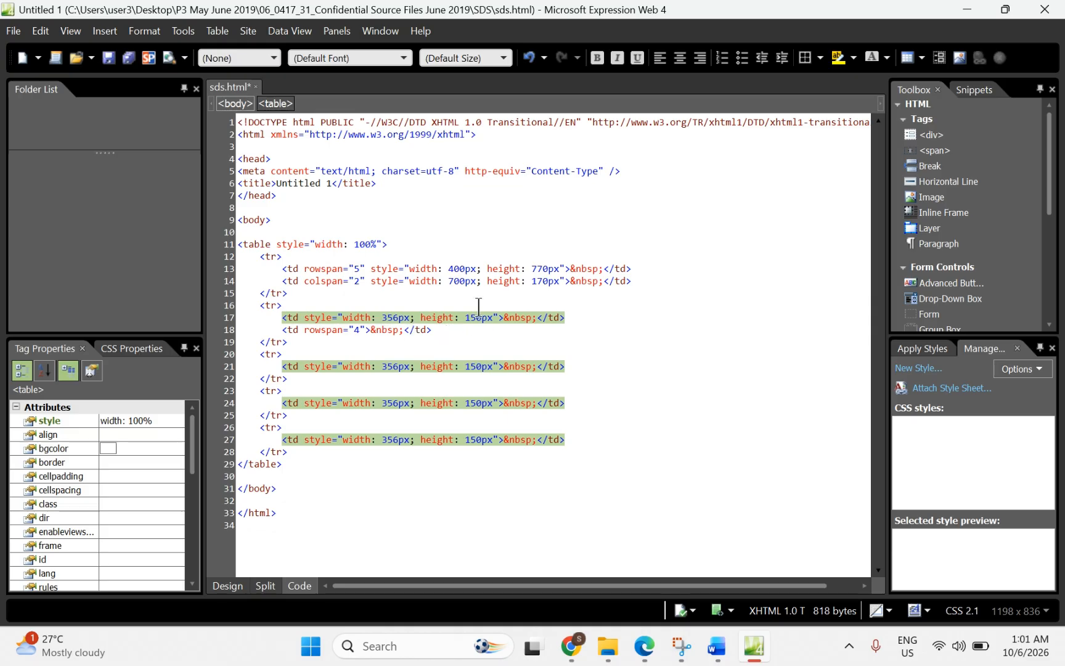
Step: Select the tall right-hand cell D in Design view and inspect its HTML in Code view
left_click(228, 585)
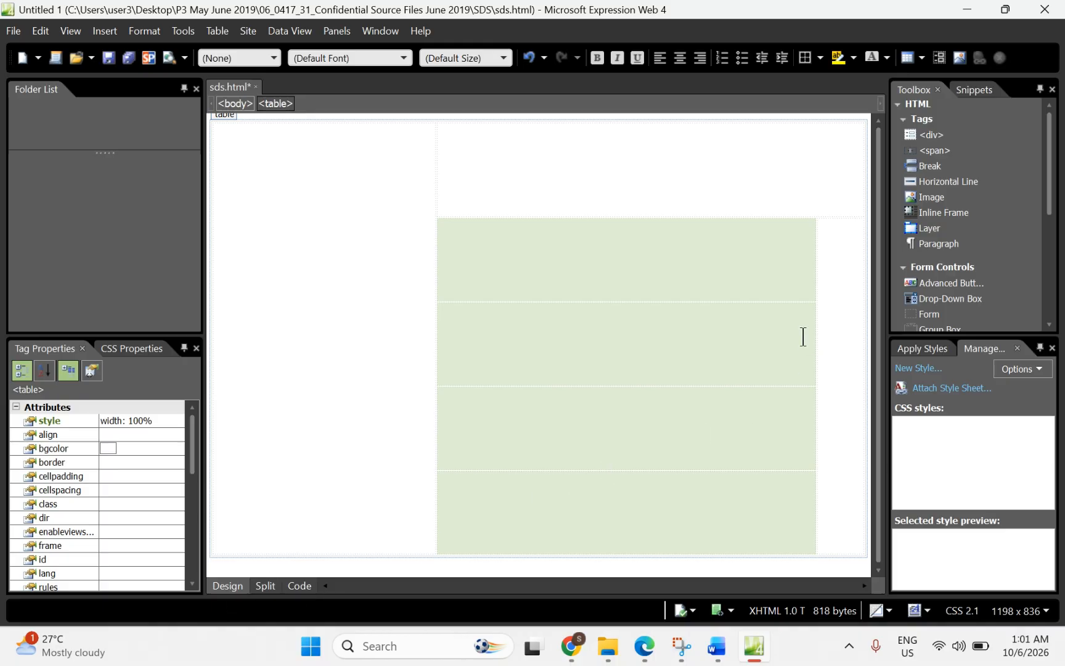
left_click(838, 302)
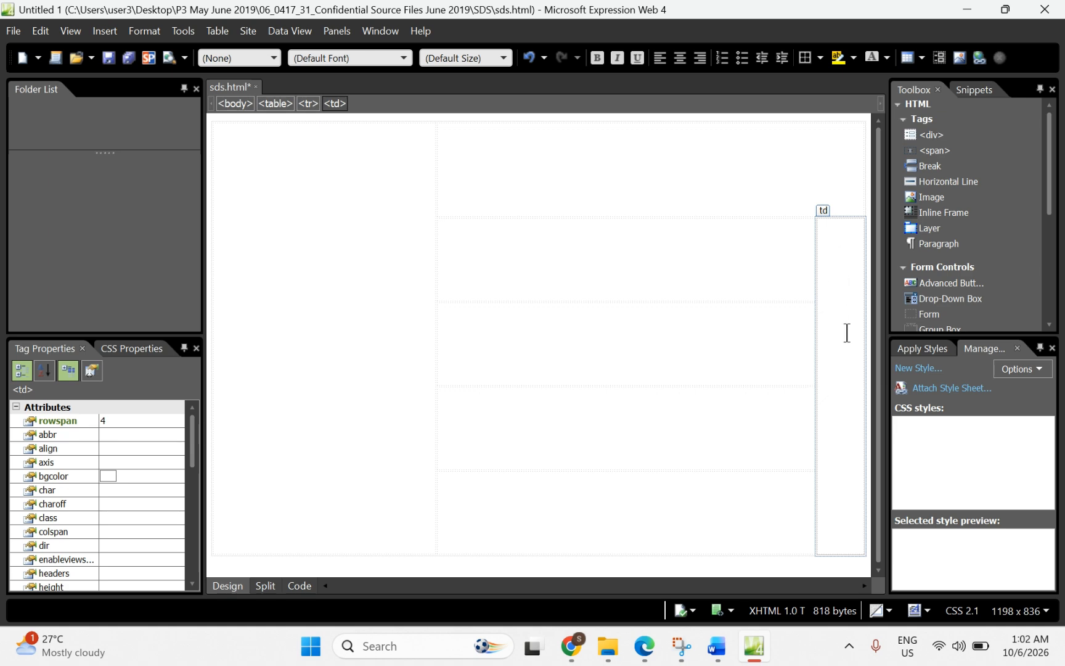
left_click(300, 586)
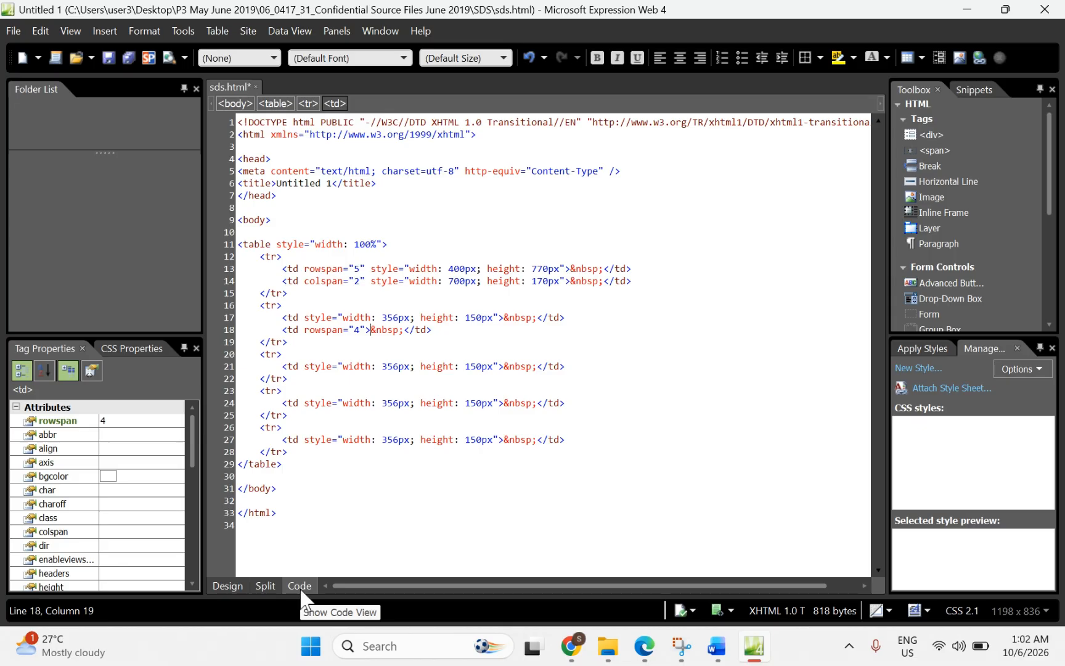
left_click(227, 586)
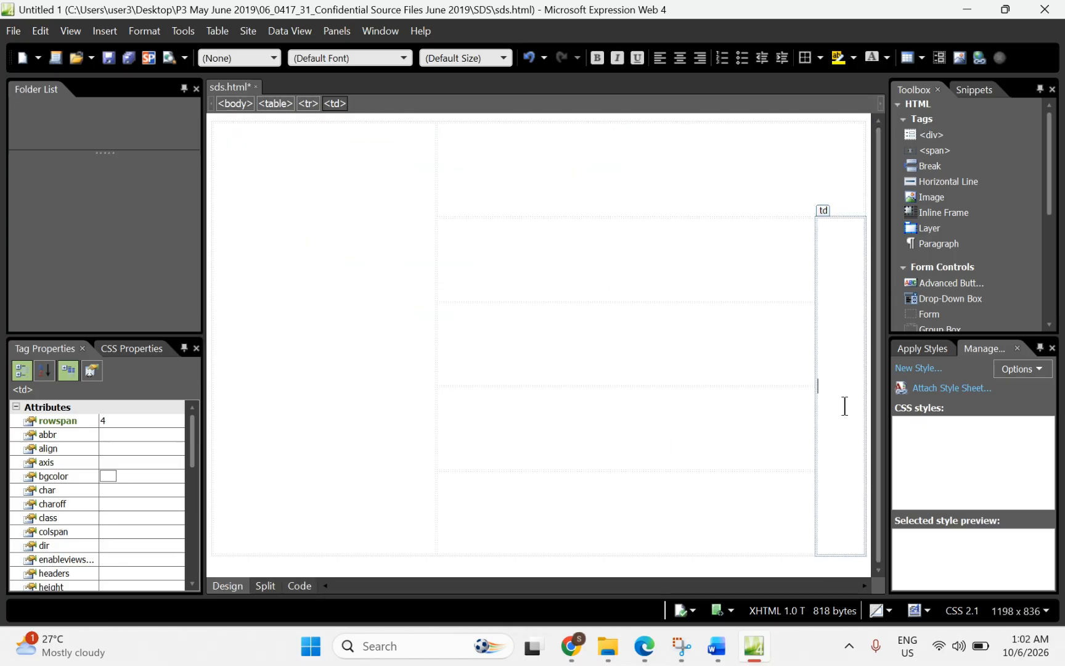
Step: Highlight cell D's 344 × 600 size in the PDF question paper
left_click(645, 645)
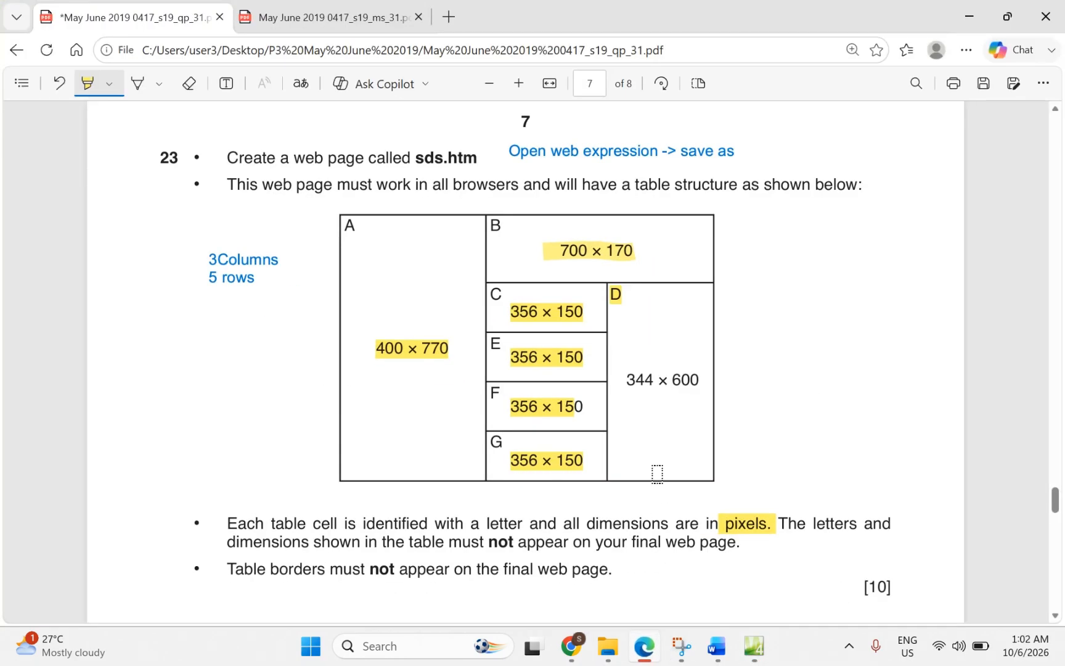
left_click_drag(622, 378, 699, 375)
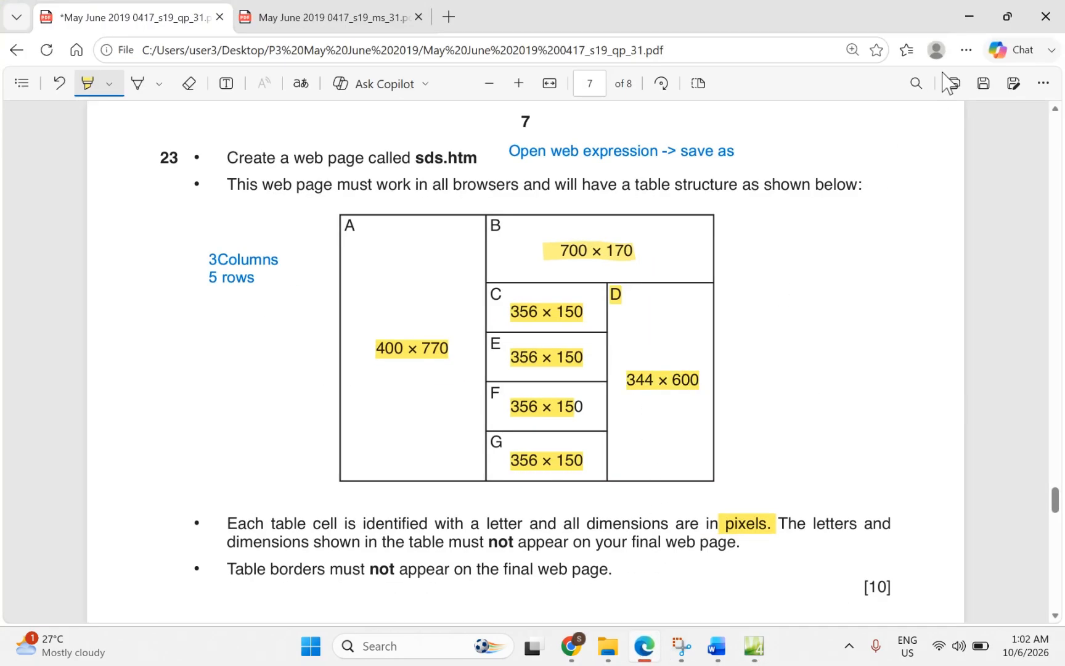
left_click(969, 25)
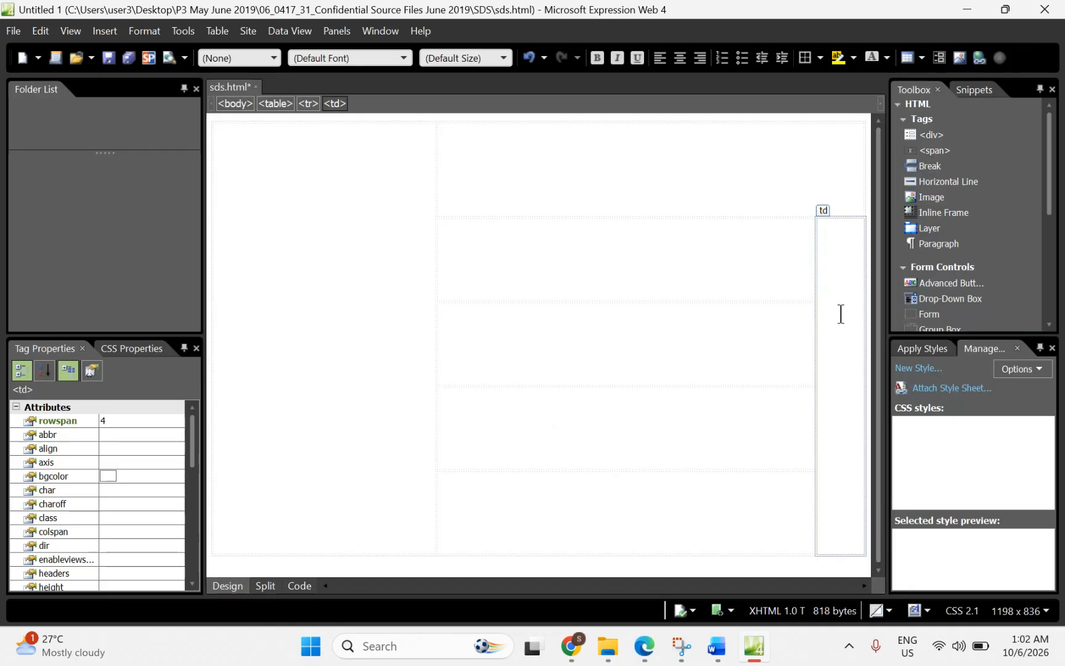
Step: Set cell D to a fixed width of 344 pixels and height of 600 pixels
right_click(841, 314)
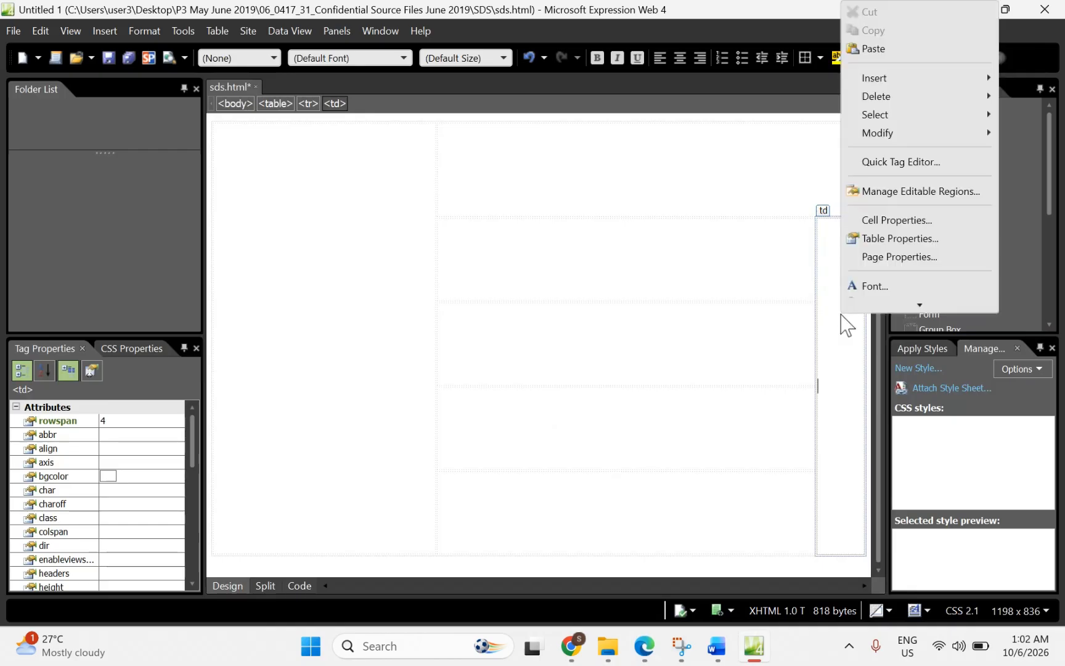
left_click(871, 217)
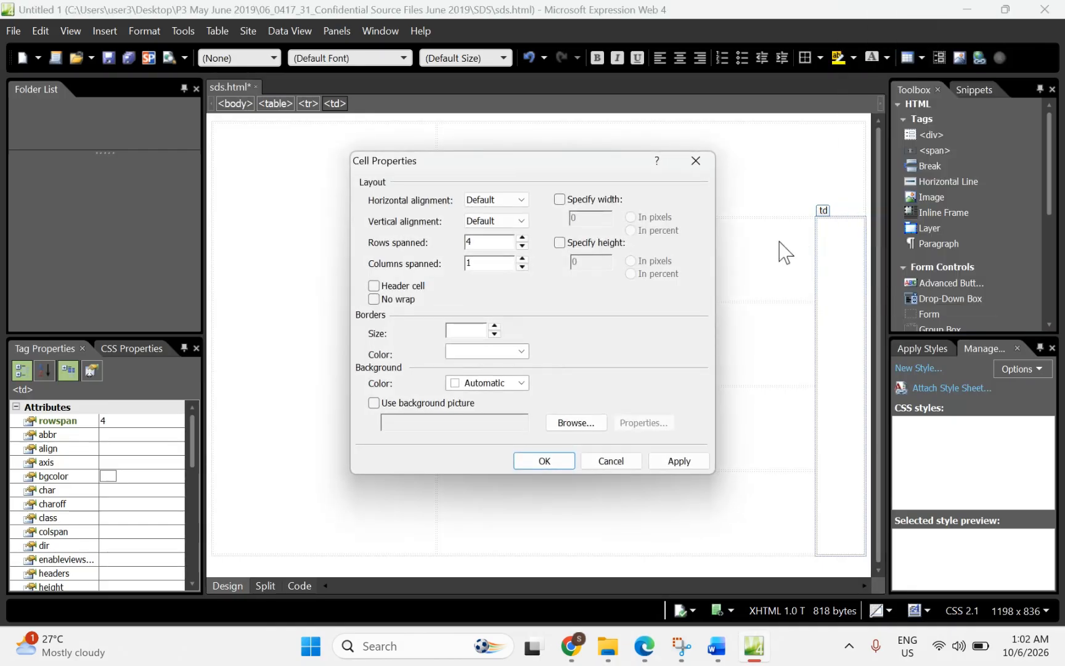
left_click(559, 199)
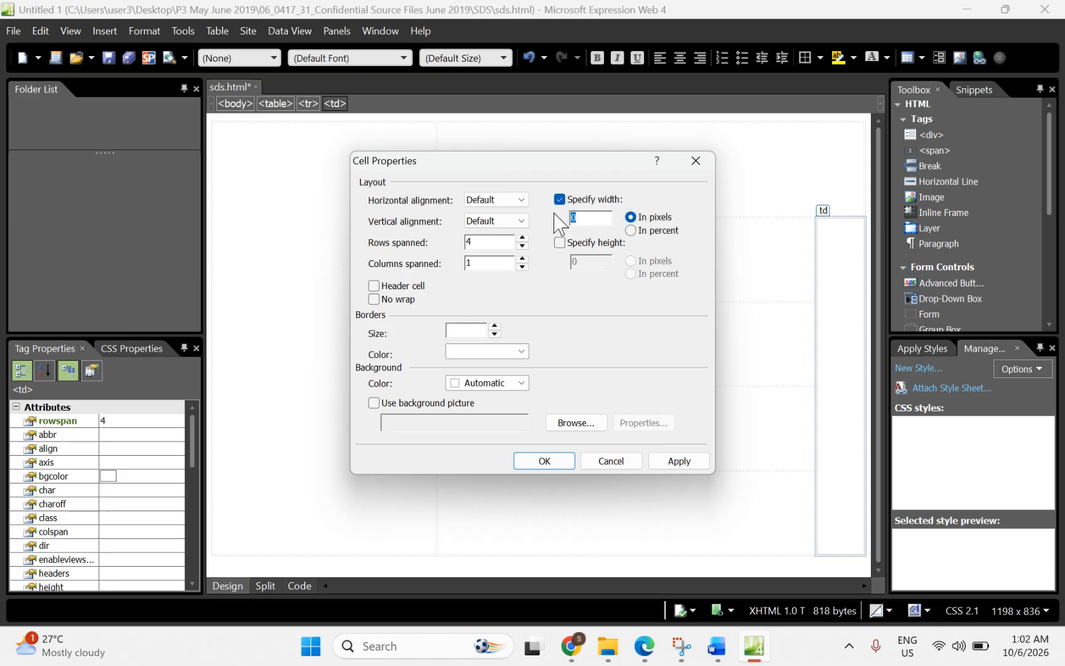
type("344")
left_click(561, 244)
left_click(579, 259)
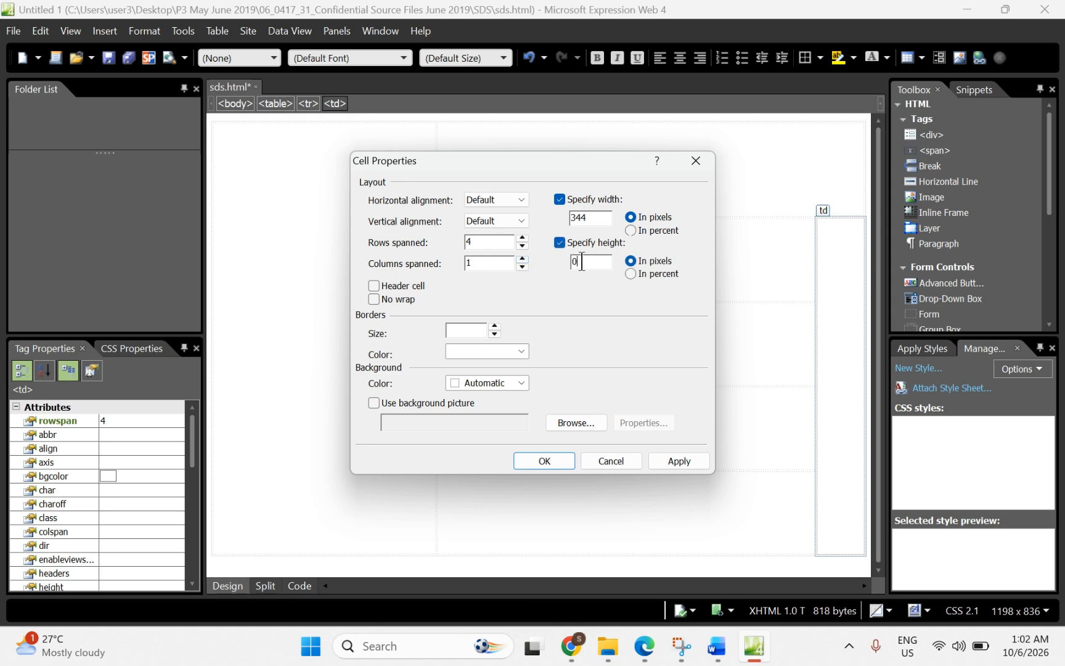
type("600")
left_click(545, 466)
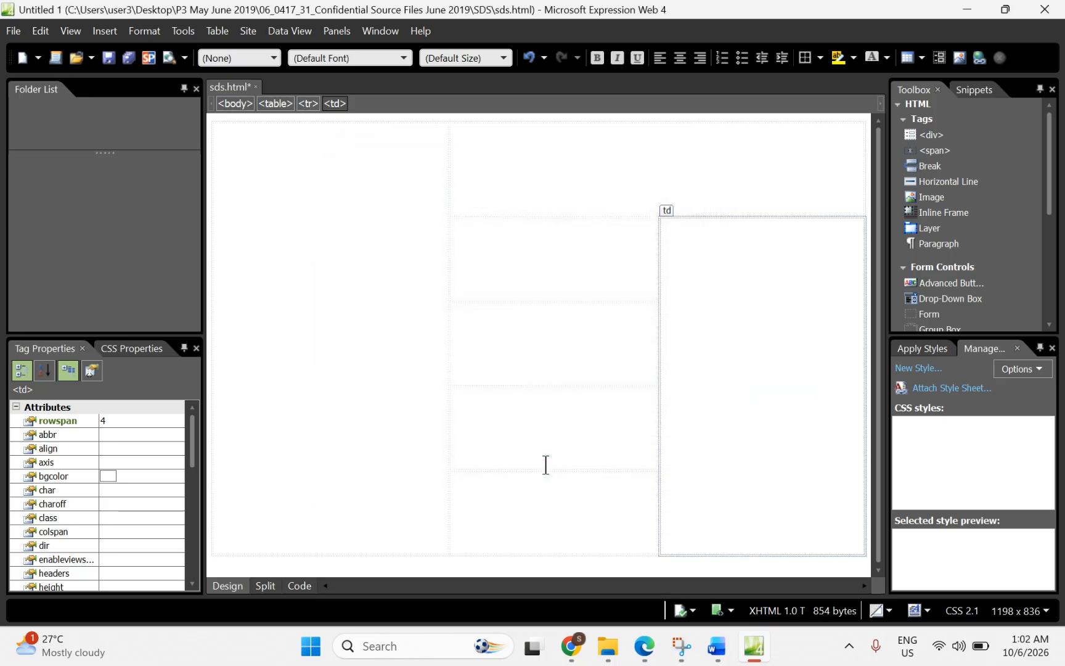
Step: Highlight the rule that table borders must not appear in the PDF
left_click(643, 646)
scroll(538, 485, "down", 3)
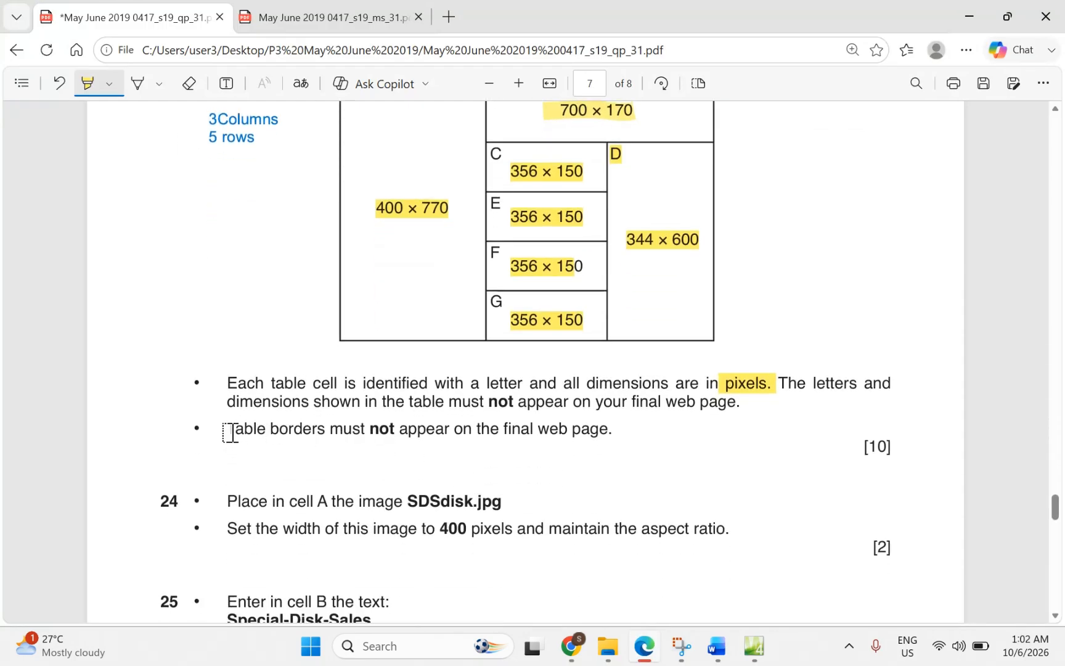
left_click_drag(228, 429, 598, 437)
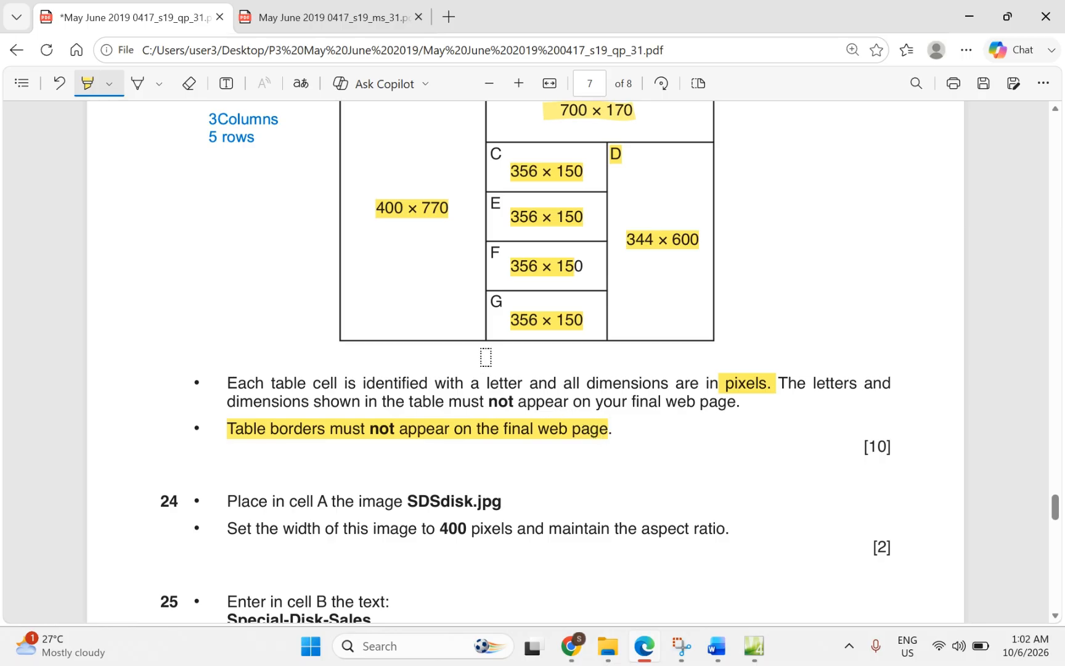
Step: Highlight question 24's cell A, SDSdisk.jpg, width 400 pixels and aspect-ratio wording
scroll(396, 416, "down", 2)
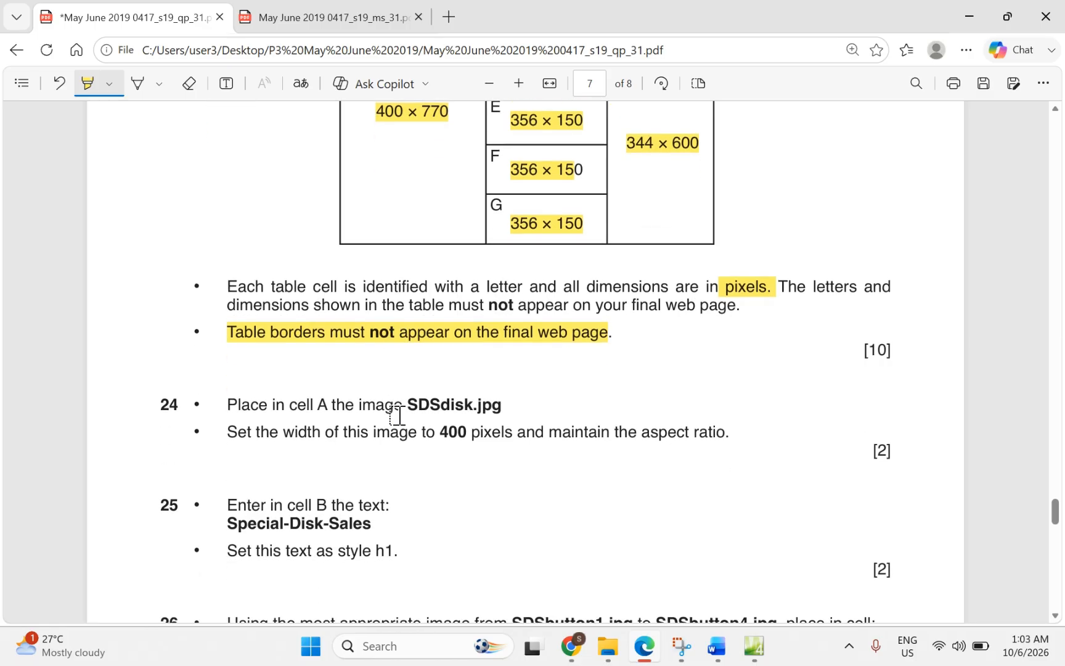
left_click_drag(285, 408, 499, 404)
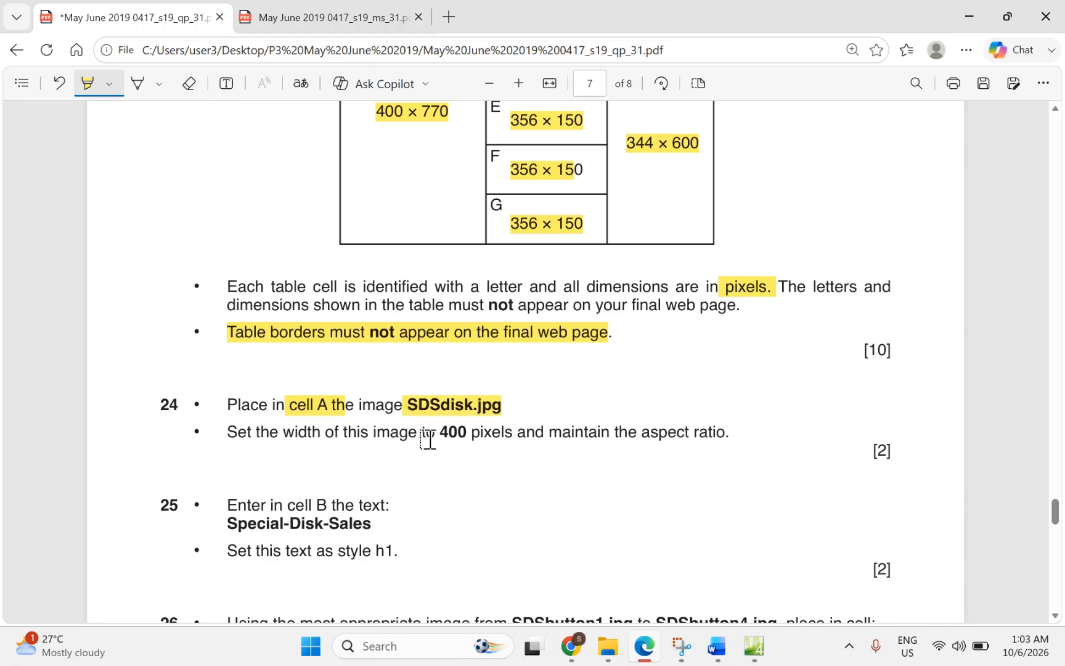
left_click_drag(426, 433, 507, 433)
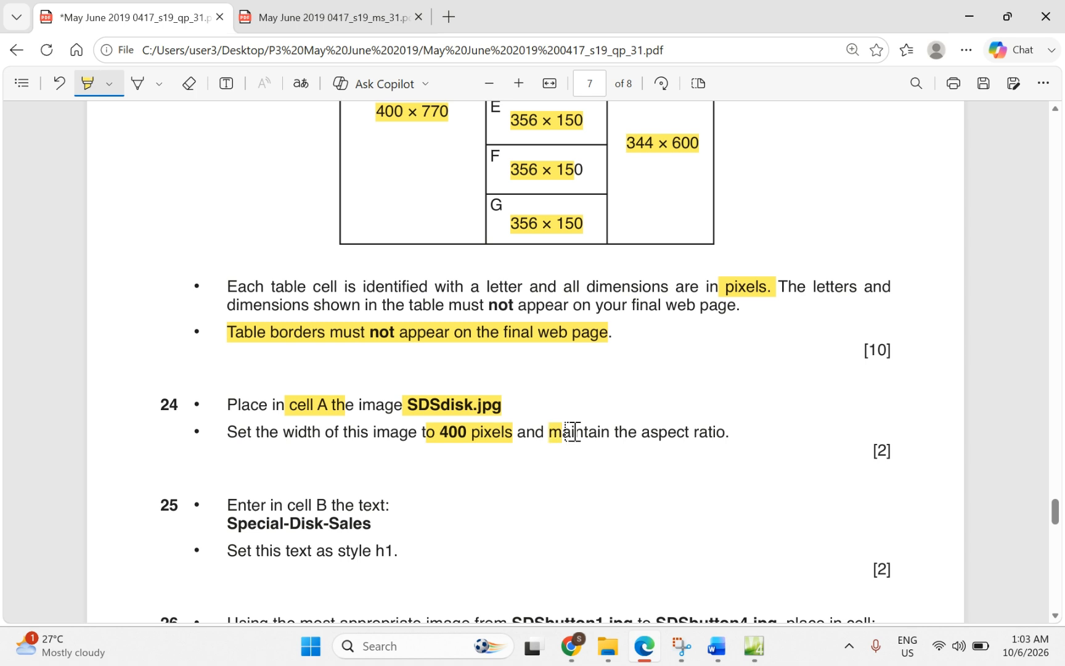
left_click_drag(564, 433, 730, 434)
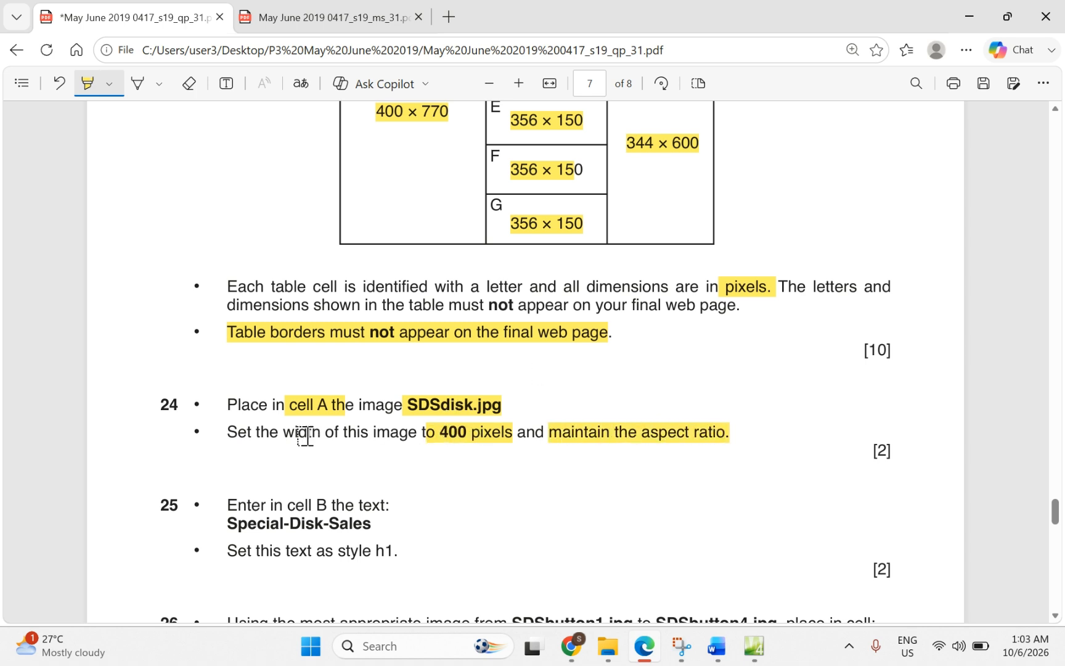
left_click_drag(269, 432, 324, 432)
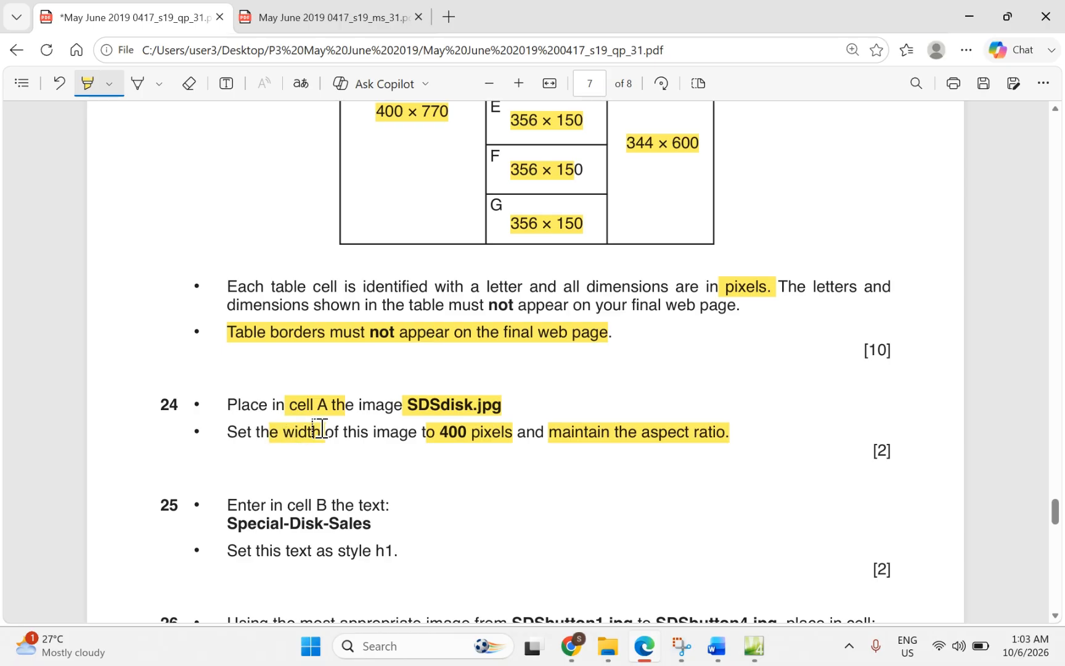
scroll(320, 429, "up", 1)
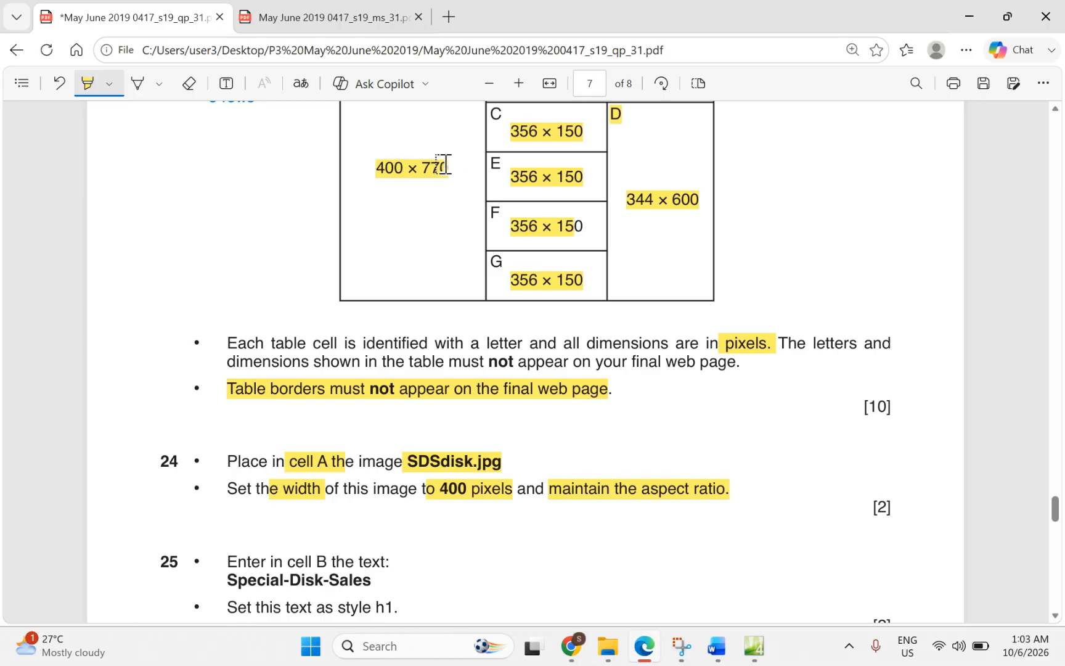
left_click(755, 647)
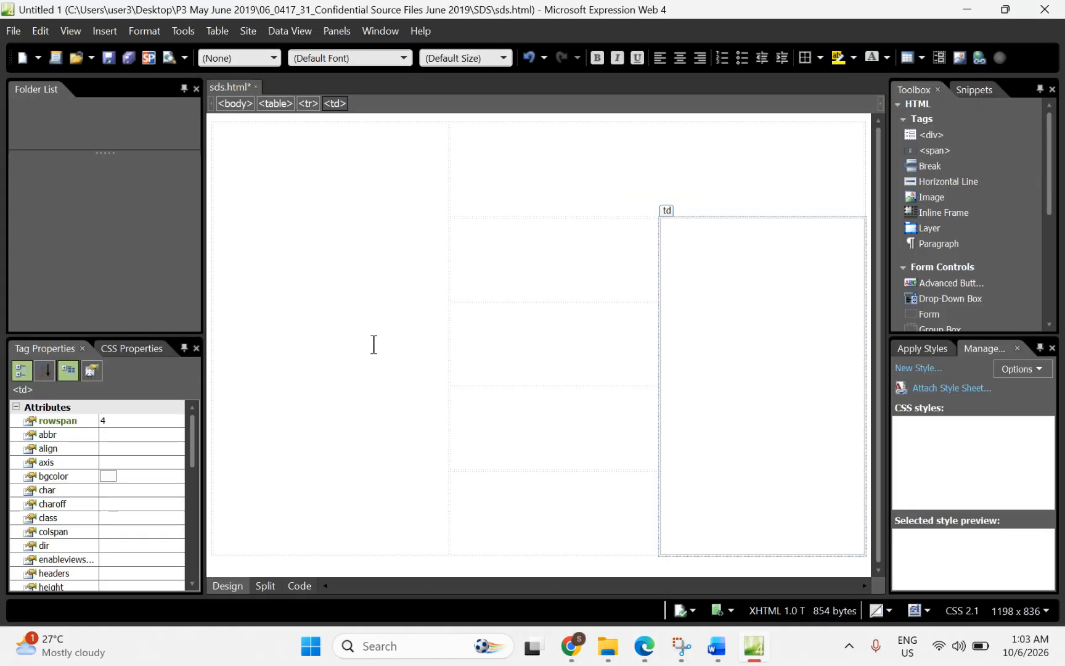
left_click(344, 289)
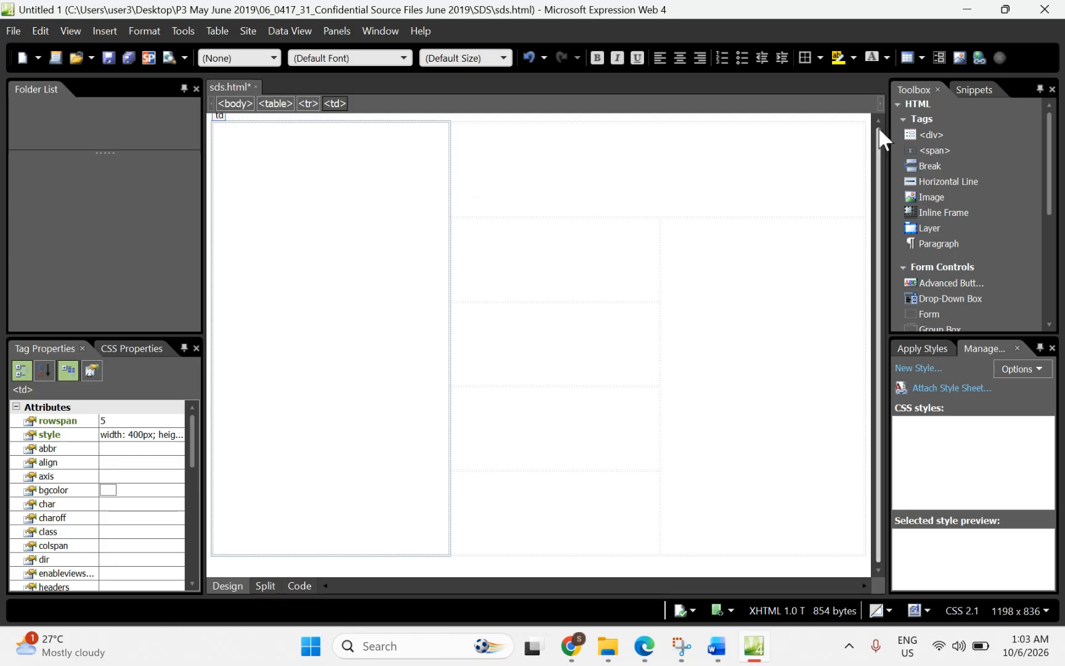
Step: Browse the Insert Picture dialog to Desktop > P3 May June 2019 > source files > SDS
left_click(959, 61)
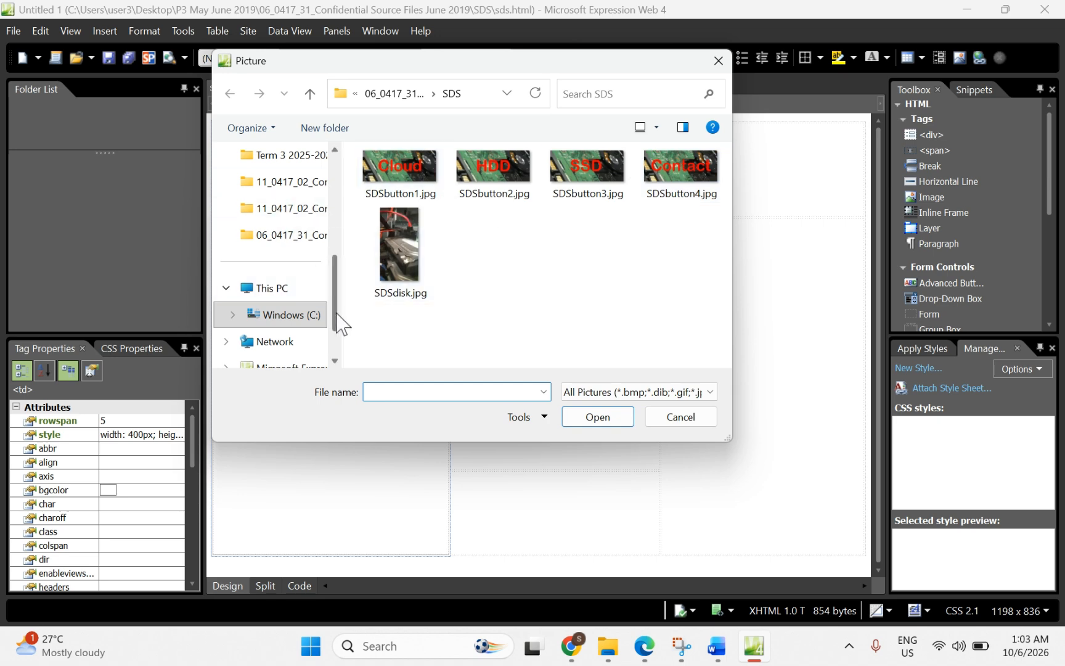
left_click_drag(337, 312, 337, 237)
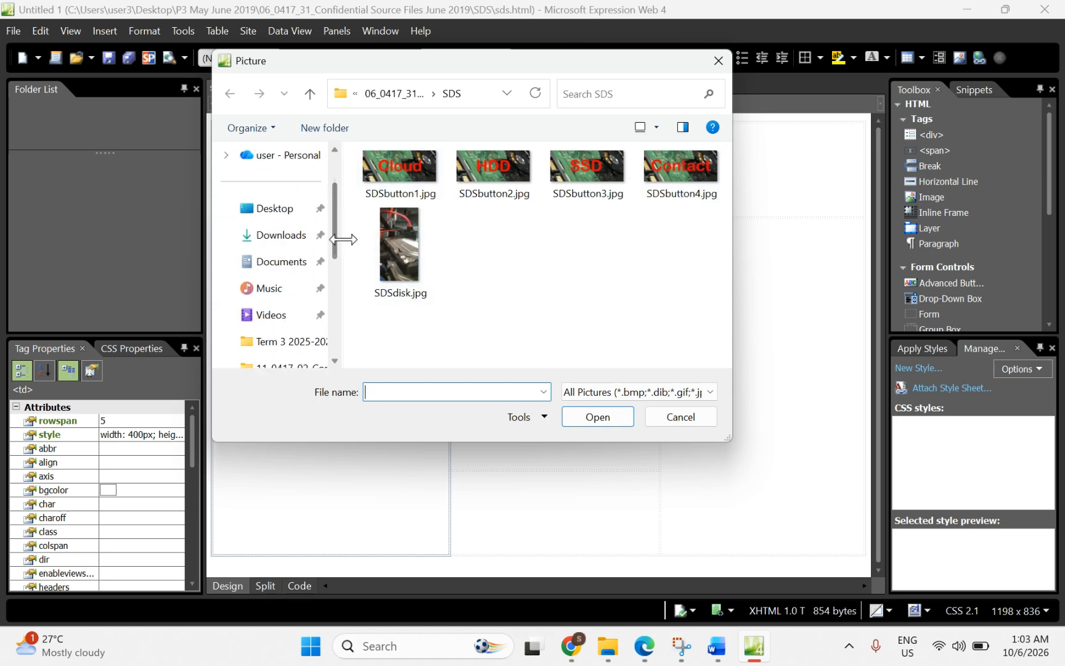
left_click(279, 216)
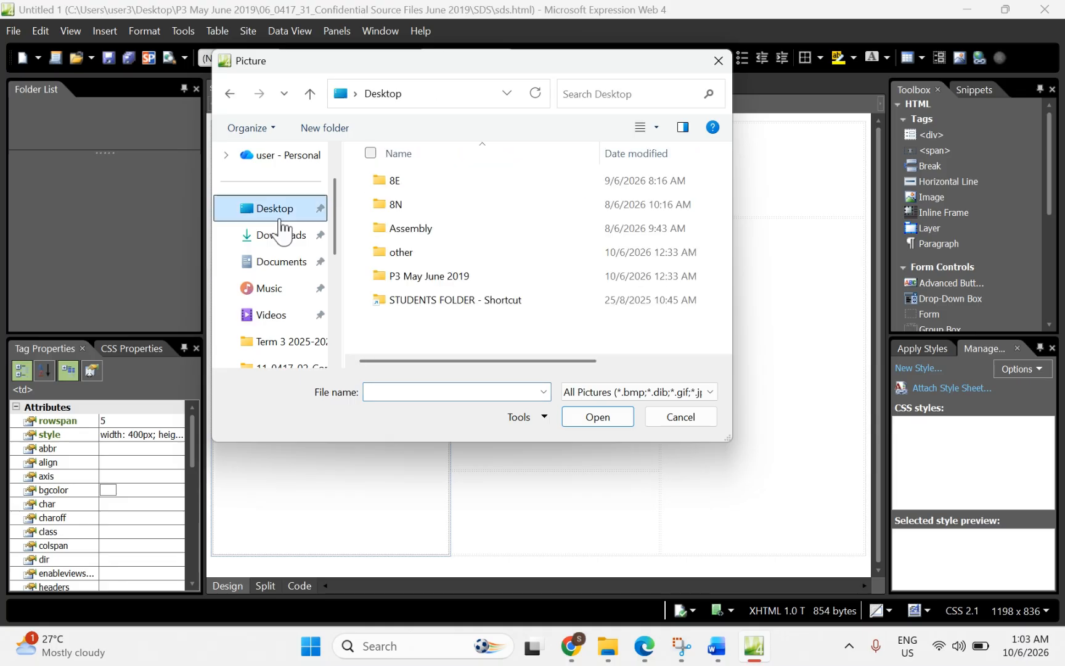
left_click(407, 278)
double_click(406, 277)
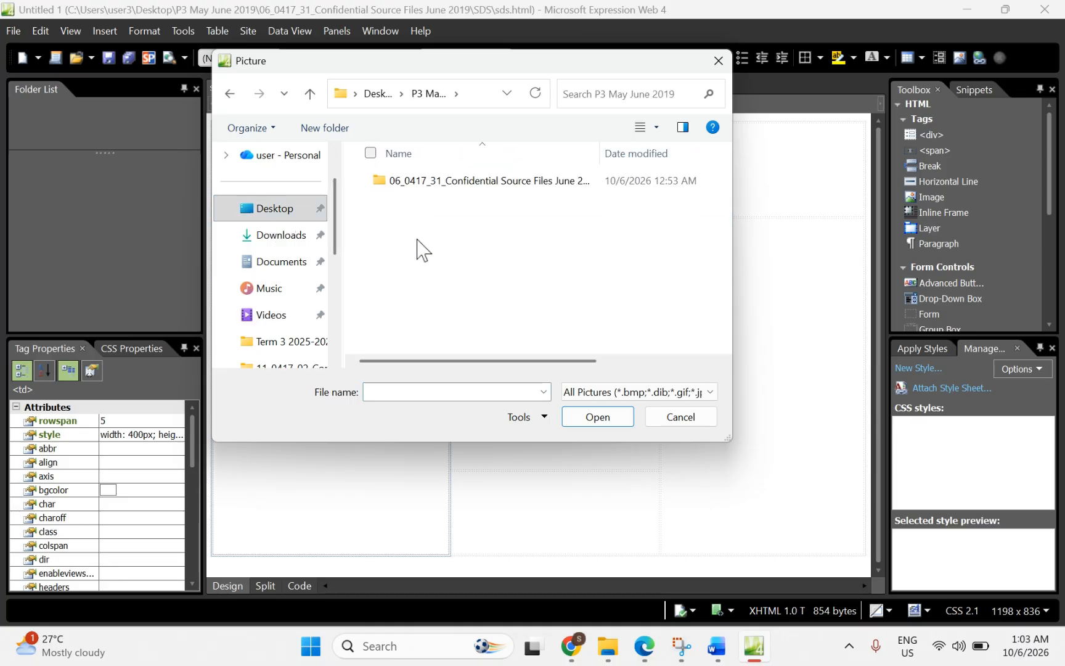
double_click(419, 180)
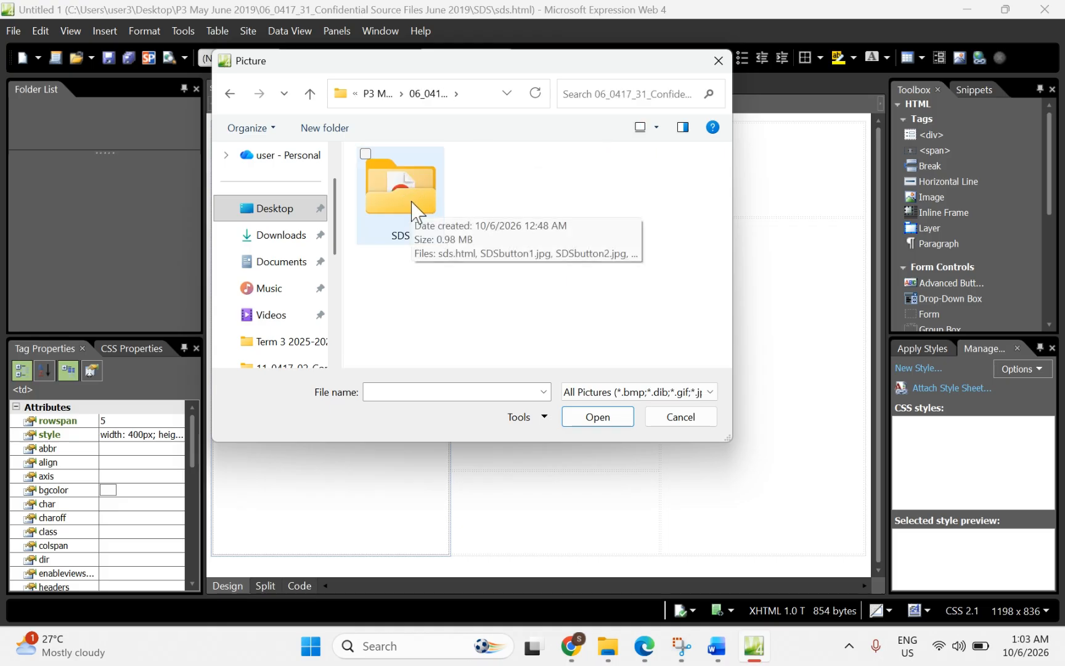
double_click(412, 202)
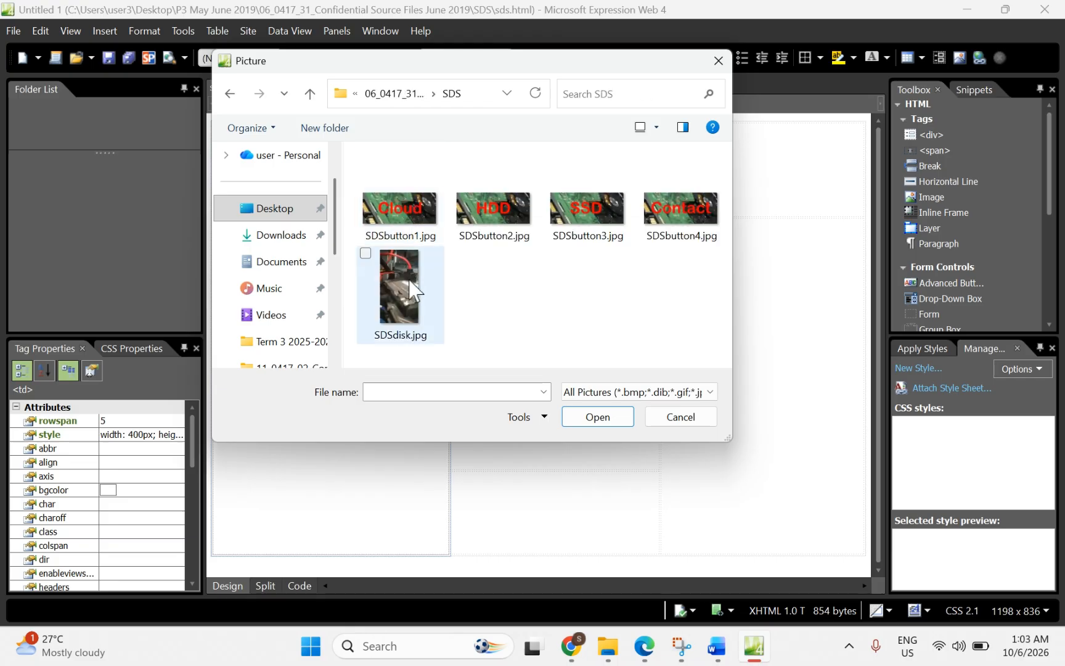
Step: Insert SDSdisk.jpg into cell A with alternate text 'disk' and select it
double_click(411, 290)
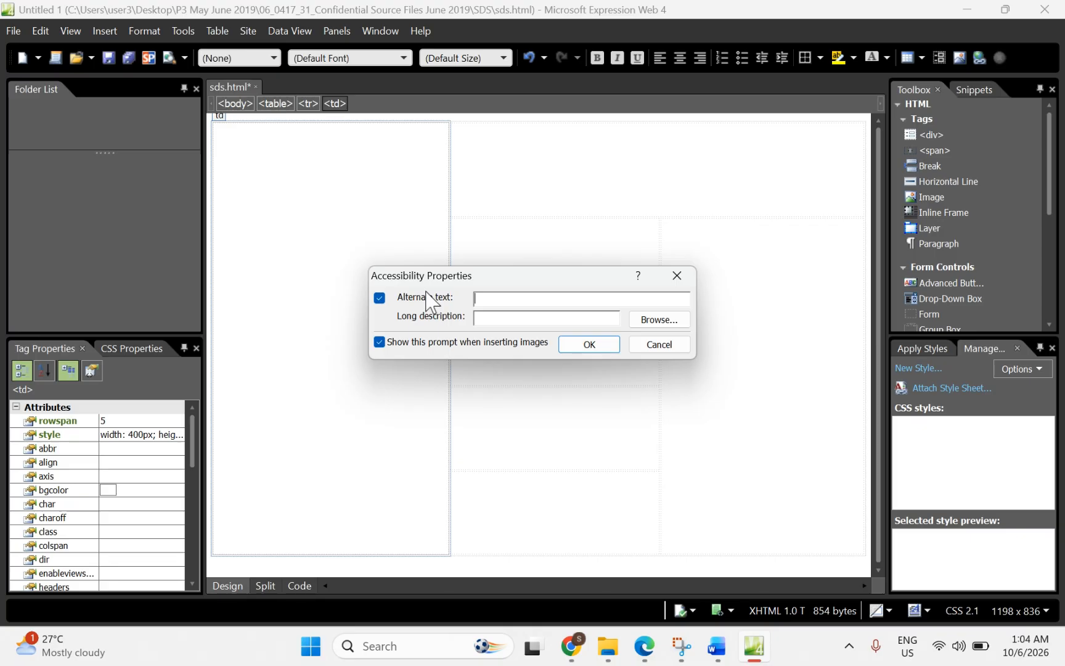
type("disk")
left_click(592, 345)
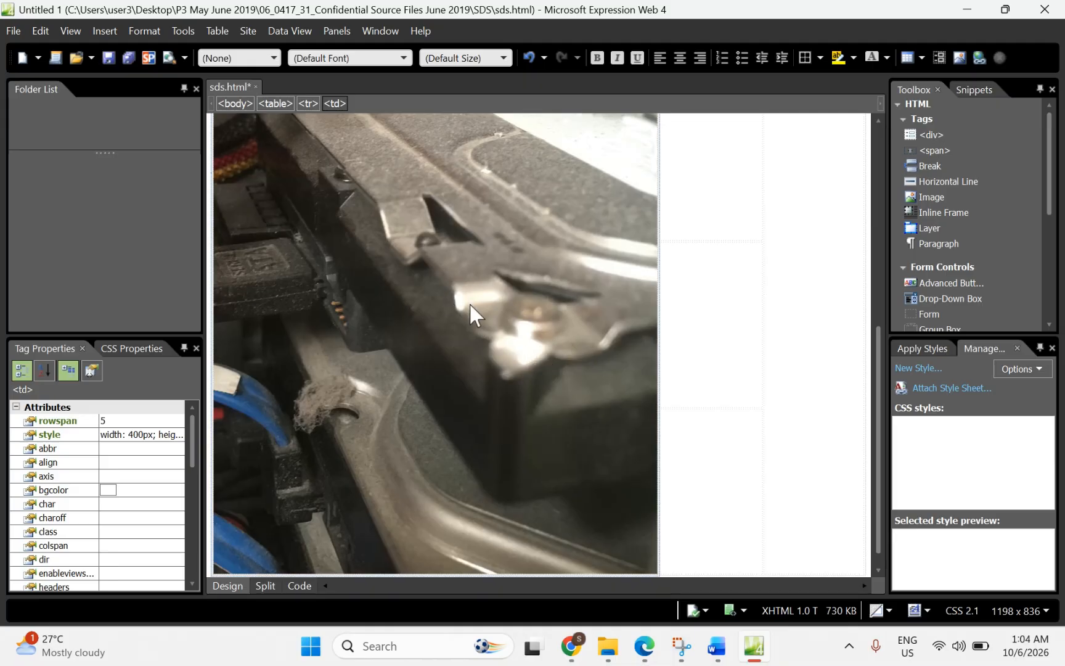
left_click(424, 303)
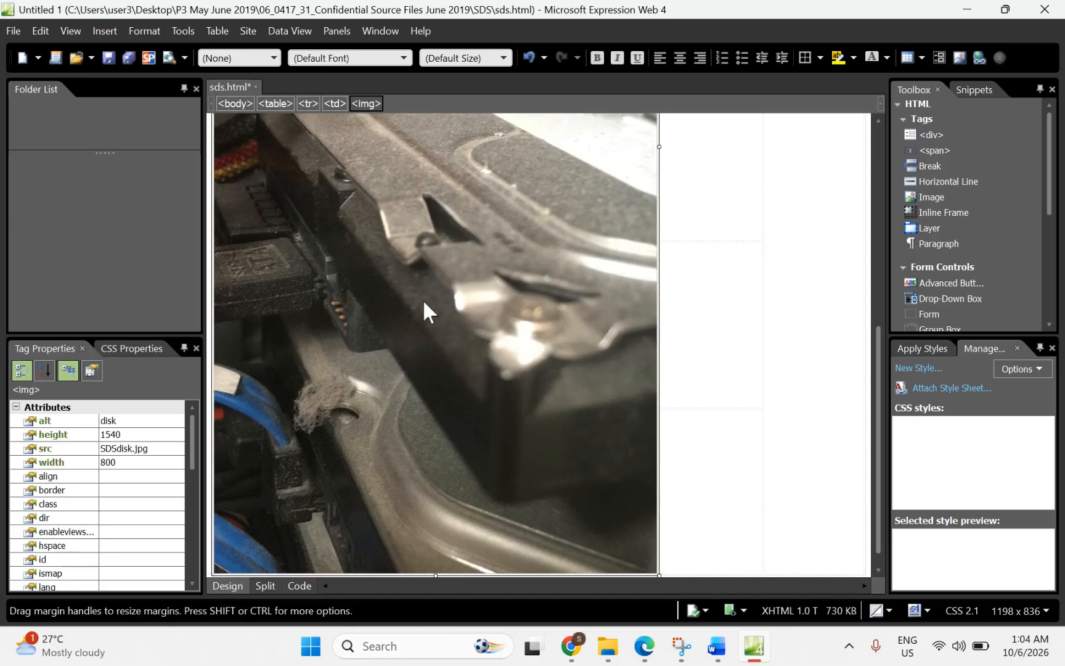
Step: Resize the disk image to 400 × 770 px with aspect ratio kept, then show the exam paper
right_click(424, 301)
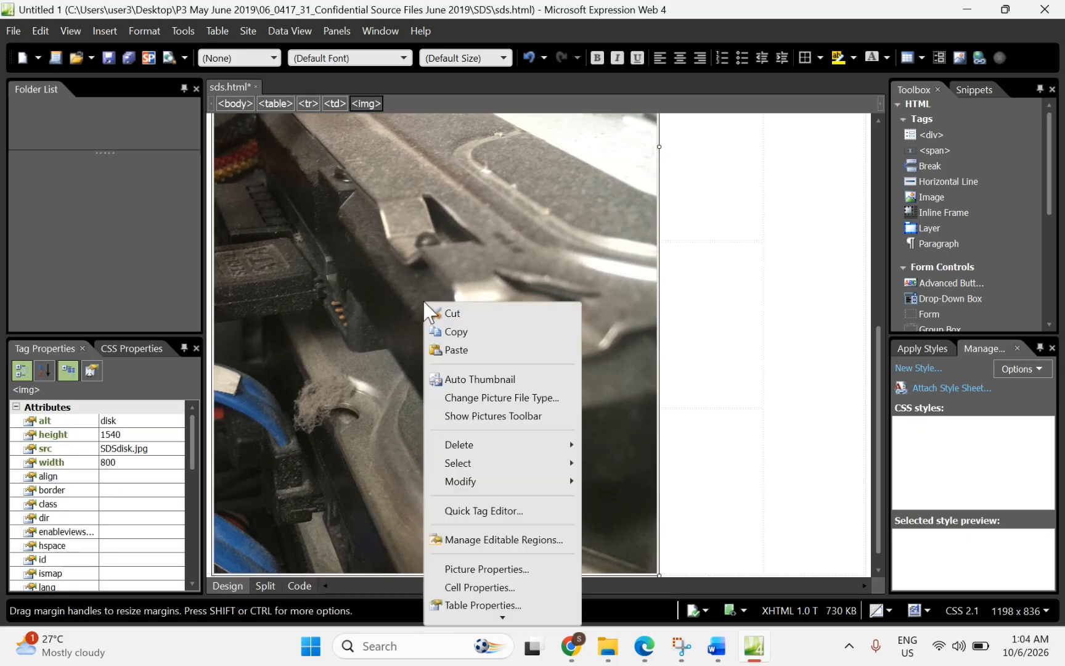
left_click(463, 567)
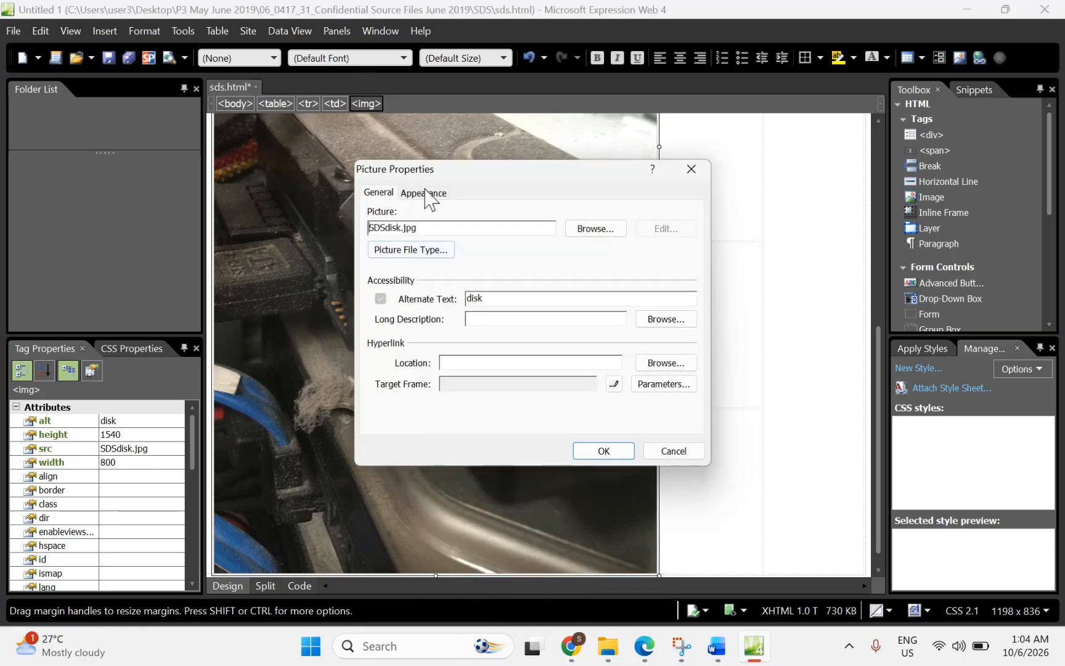
left_click(425, 192)
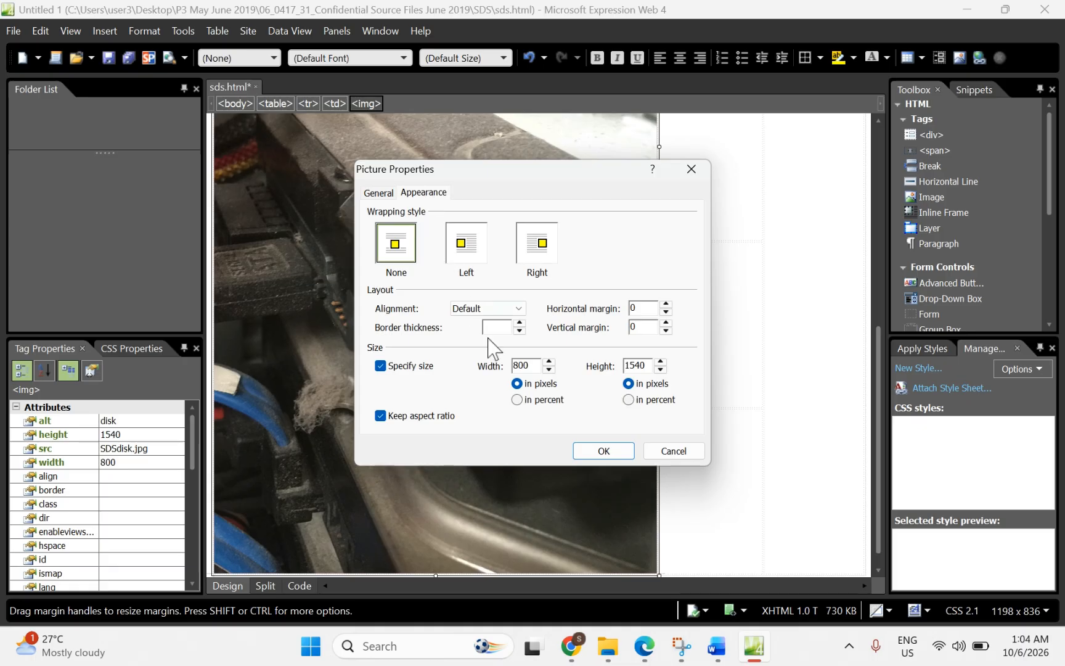
double_click(530, 367)
type("4")
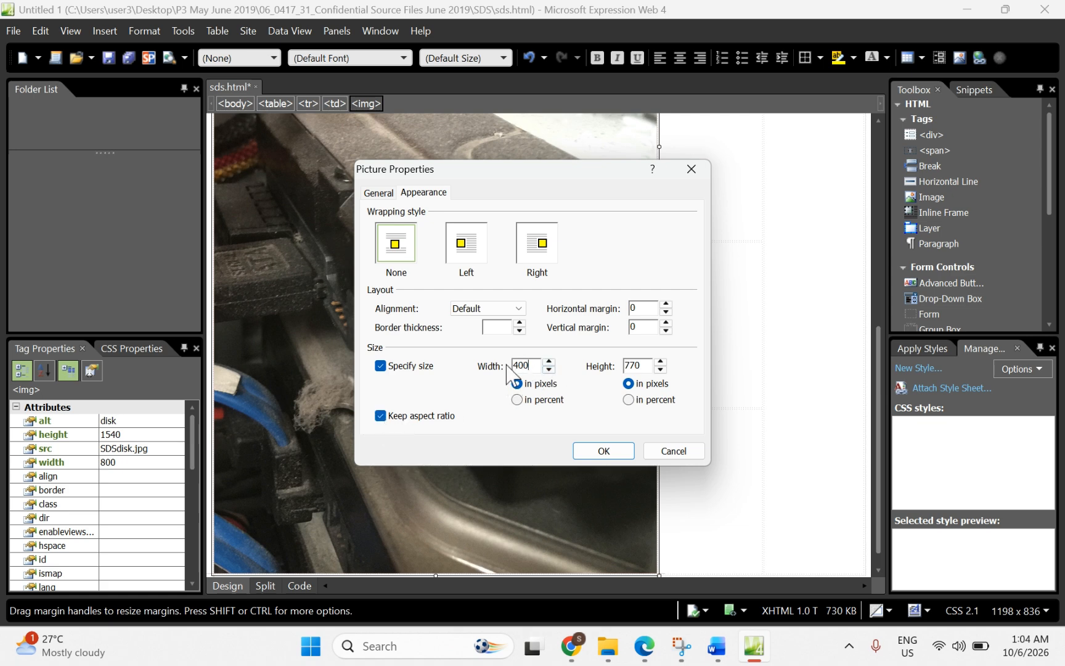
left_click(605, 453)
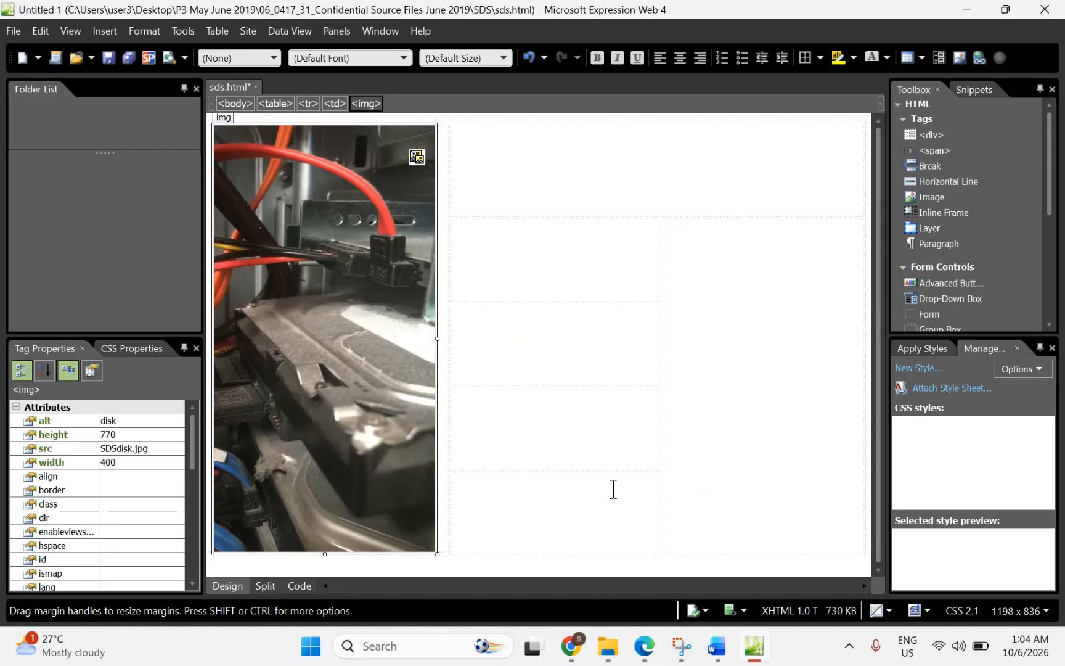
left_click(644, 646)
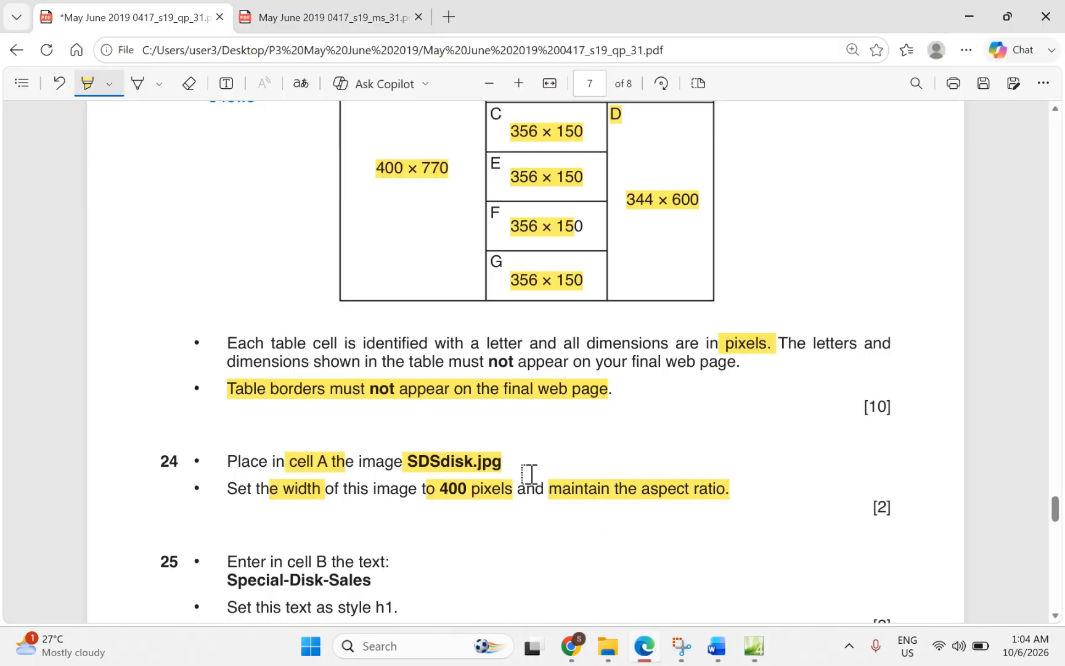
Step: Highlight 'in cell B' and 'Special-Disk-Sales' in question 25, then return to the editor
scroll(529, 474, "down", 3)
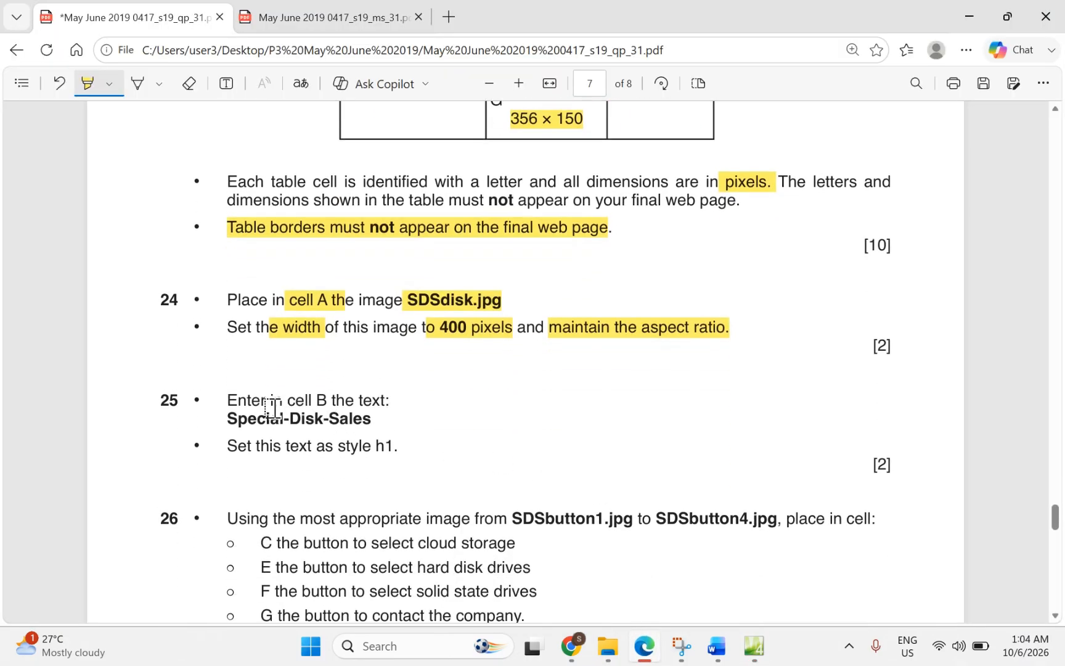
left_click_drag(273, 400, 313, 399)
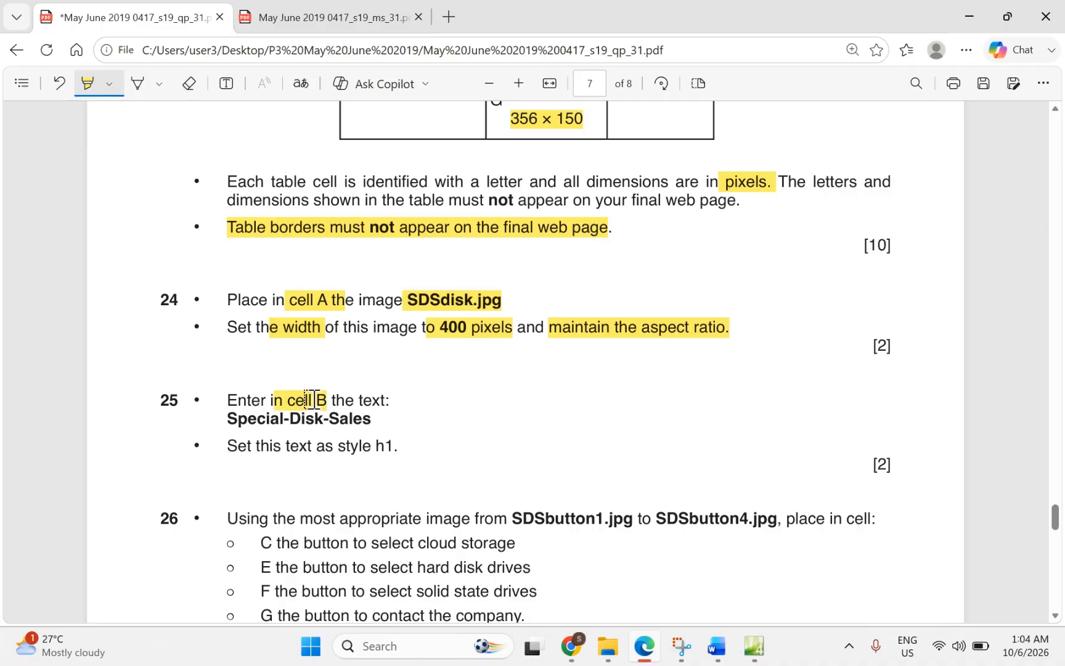
mouse_move(221, 419)
left_mouse_down()
mouse_move(368, 421)
mouse_move(405, 450)
left_mouse_up()
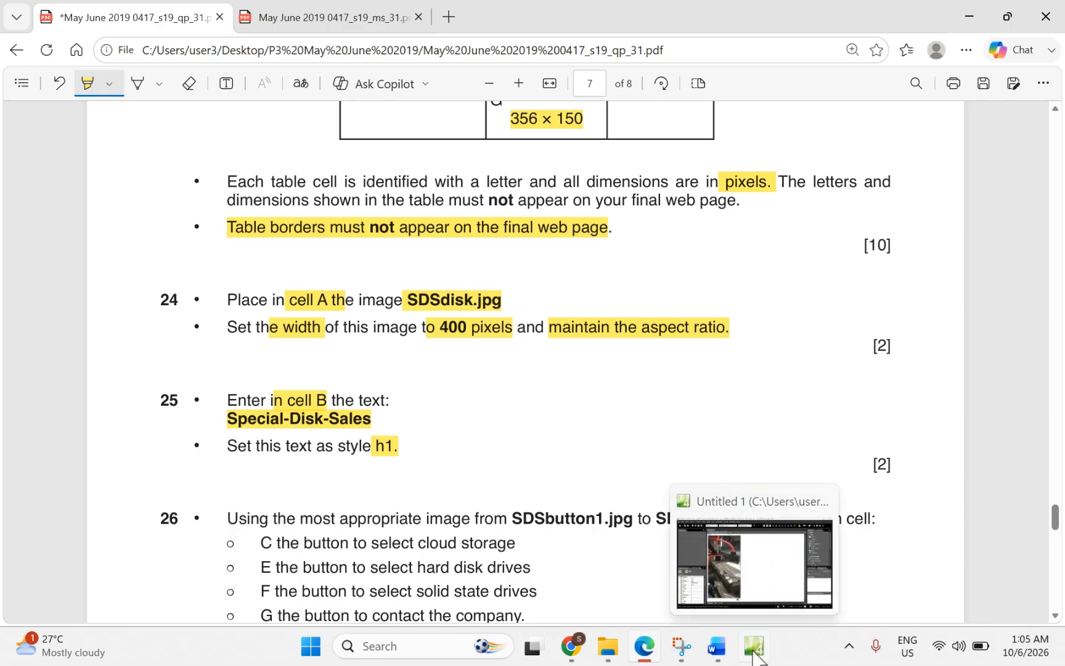
left_click(754, 653)
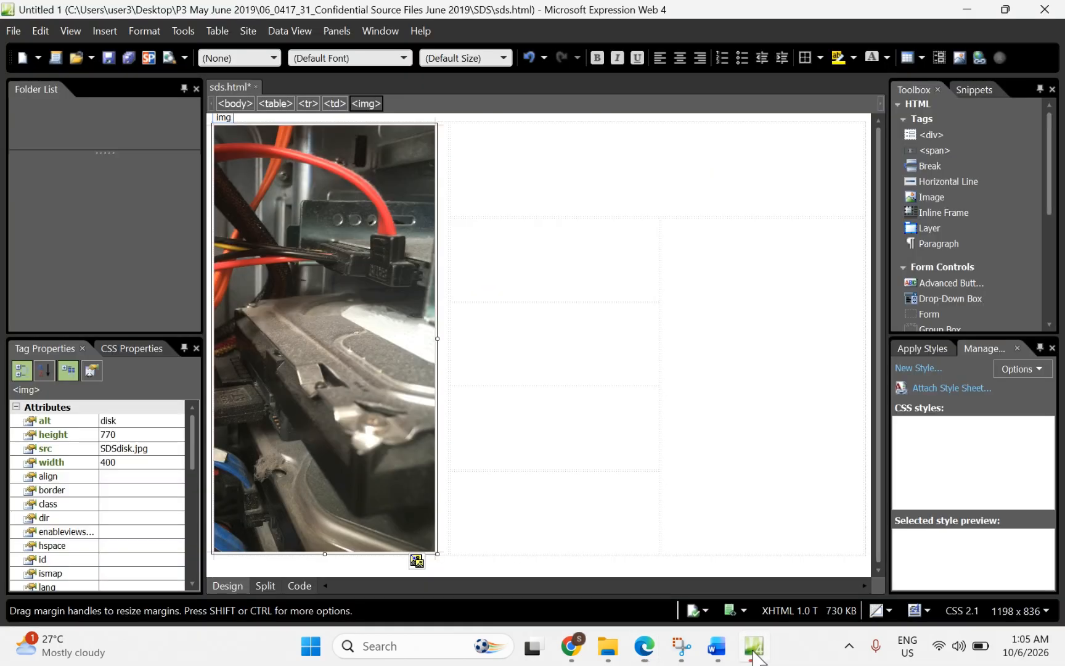
Step: Type 'Special-Disk-Sales' into cell B of the table
left_click(554, 154)
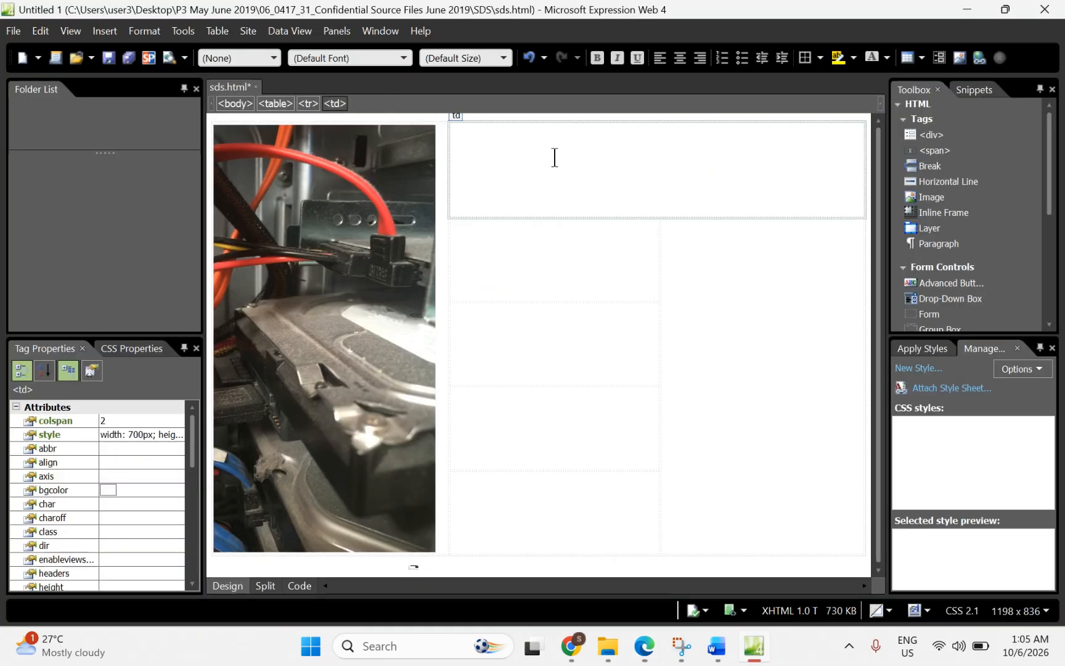
left_click(652, 659)
left_click(651, 660)
type("Spe")
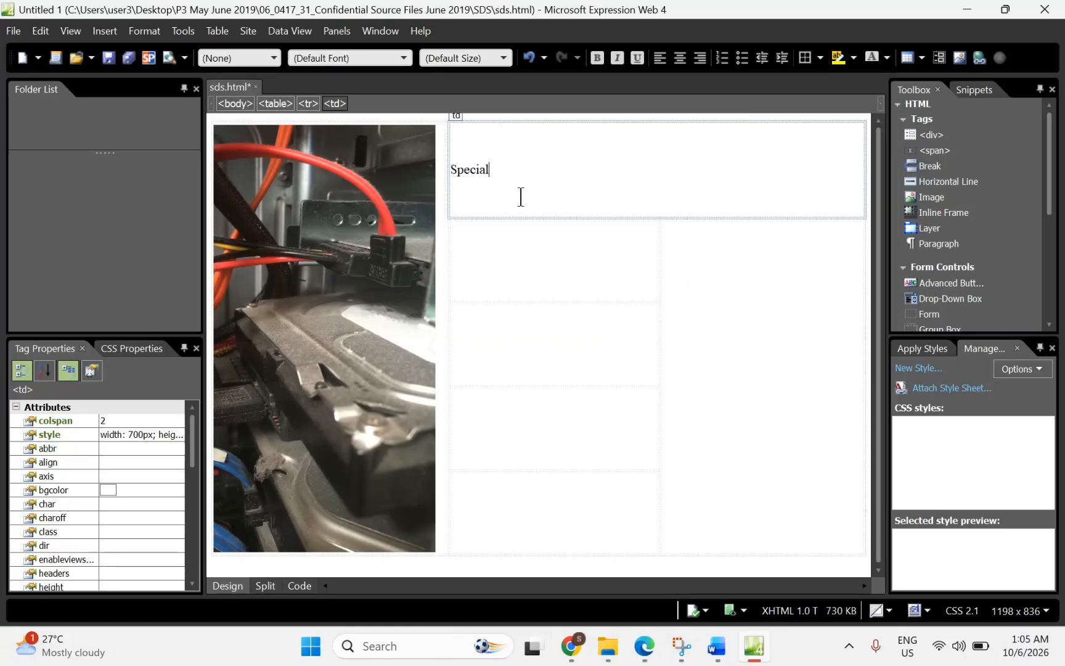
type("cial-Disk-Sales")
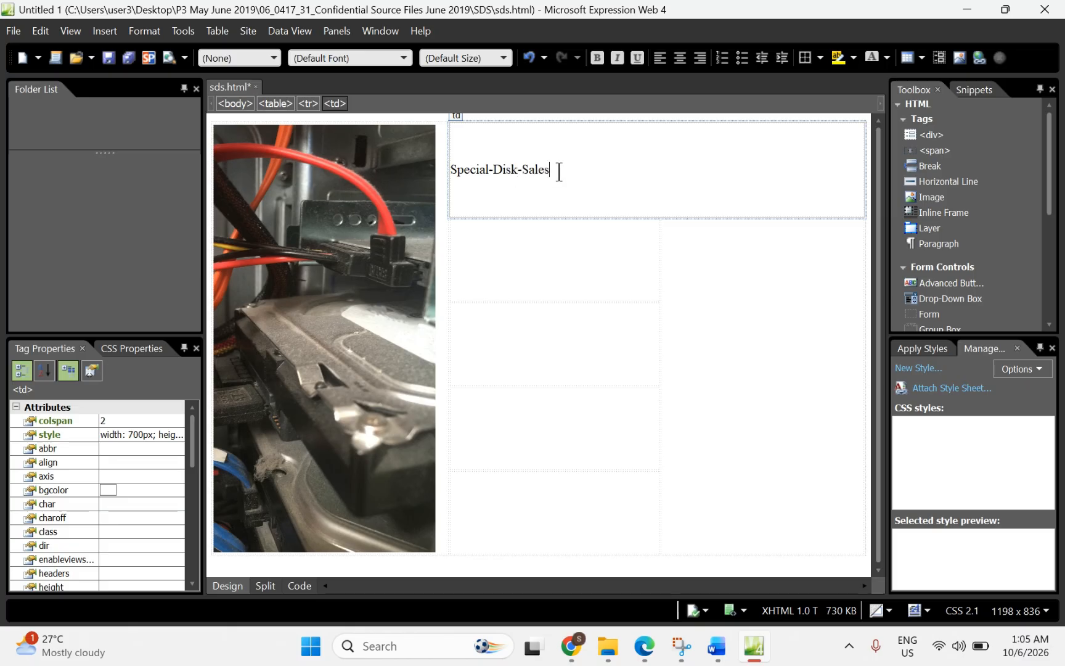
left_click_drag(559, 171, 449, 166)
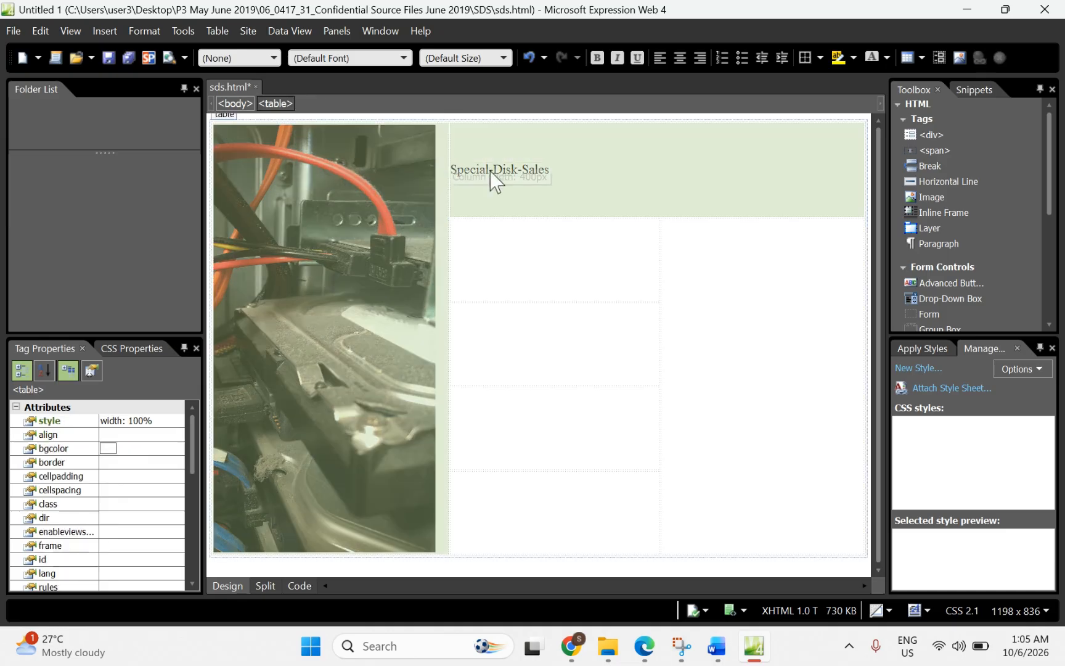
left_click(511, 172)
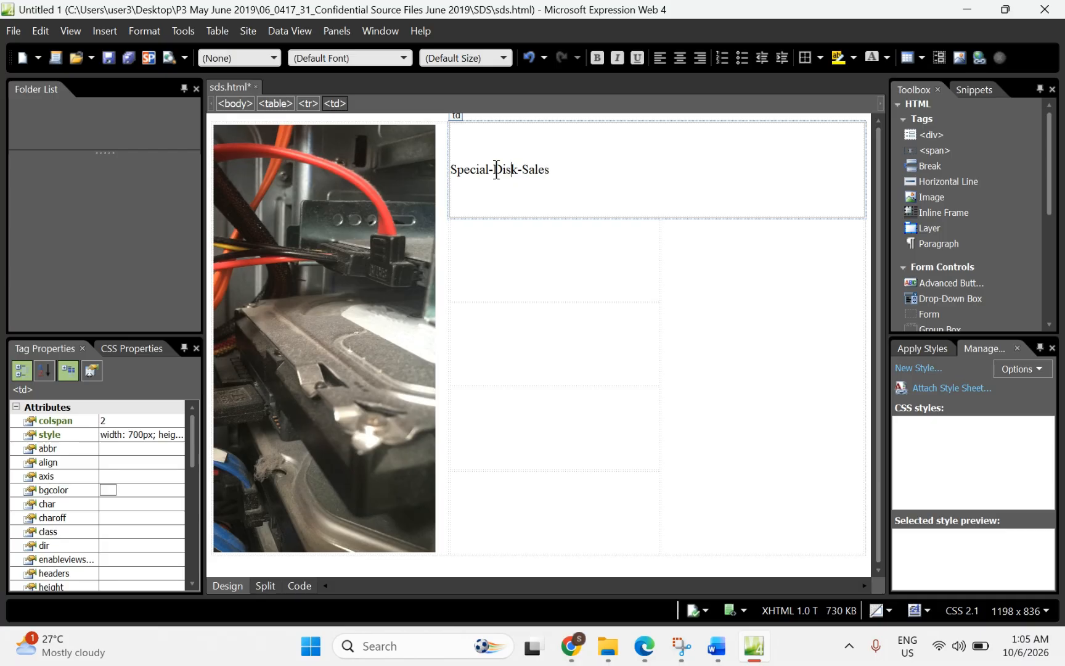
left_click(272, 61)
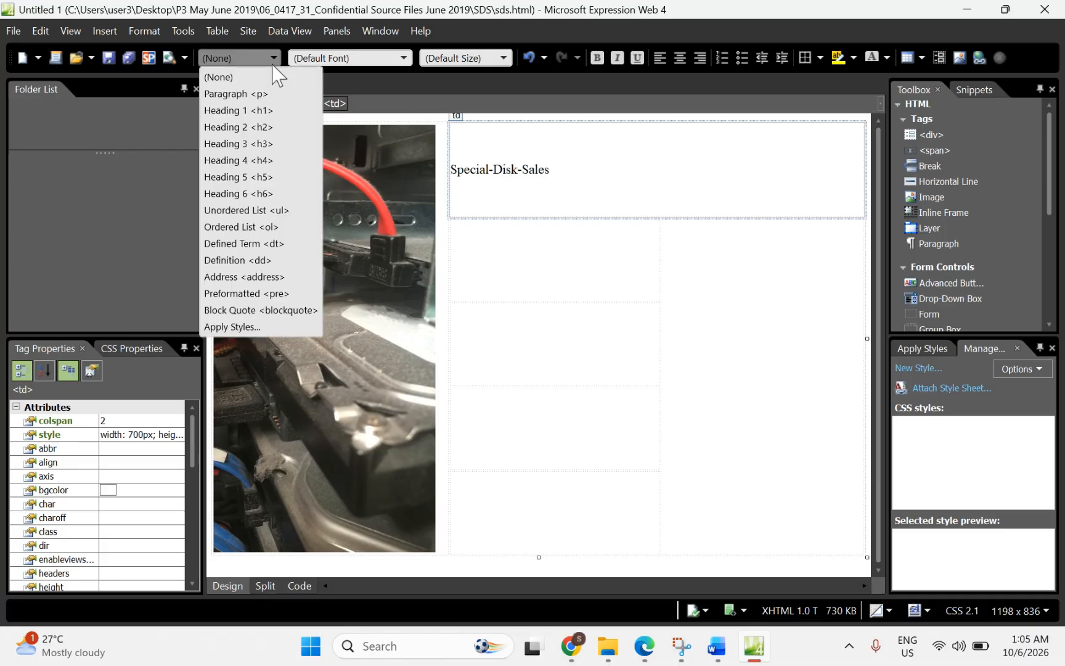
Step: Apply Heading 1 to Special-Disk-Sales and confirm the <h1> tag in Code view
left_click(234, 114)
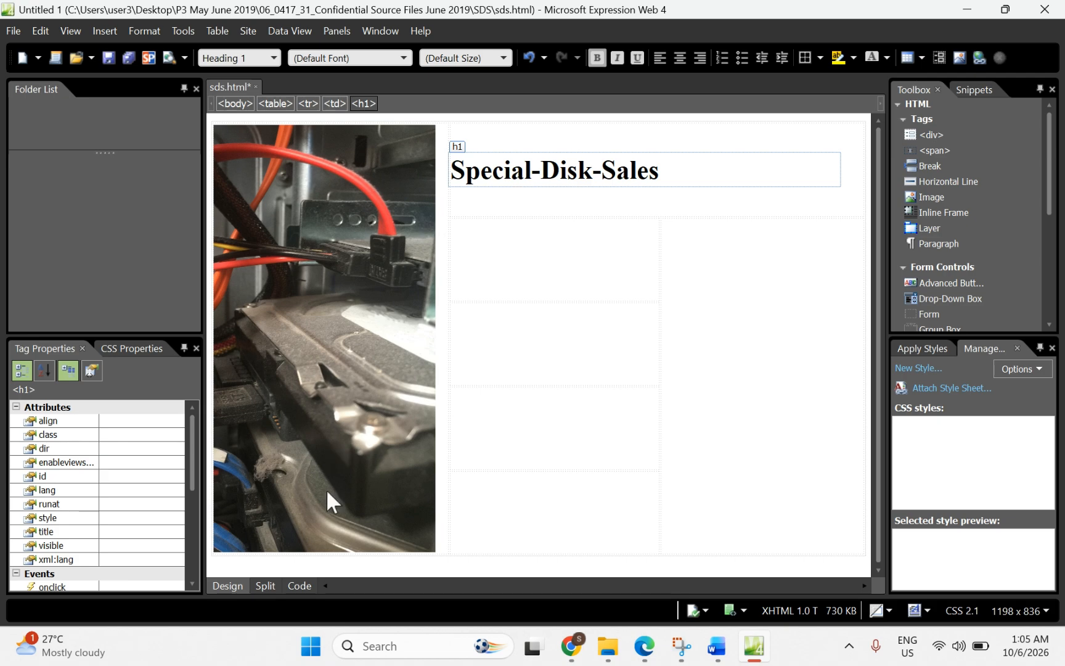
left_click(299, 585)
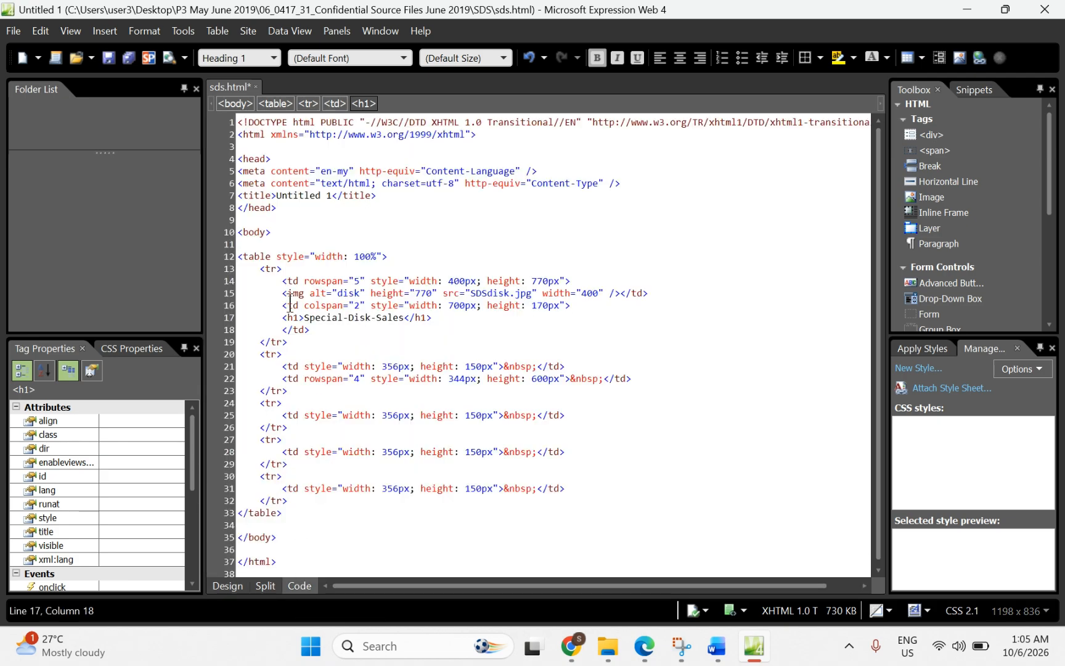
left_click_drag(286, 318, 431, 324)
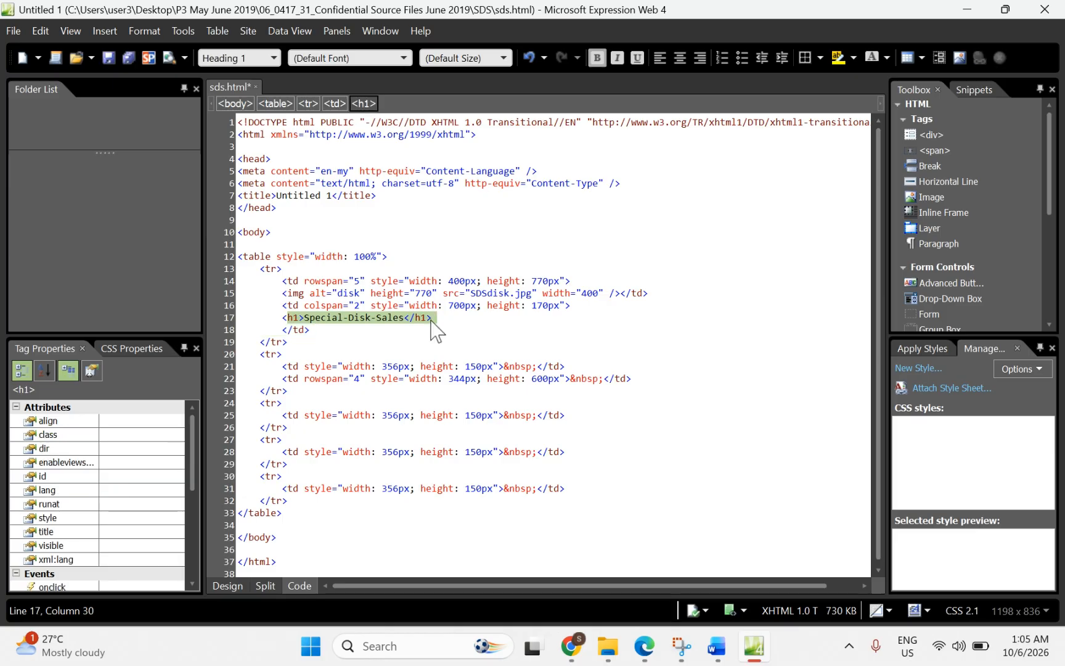
left_click(218, 588)
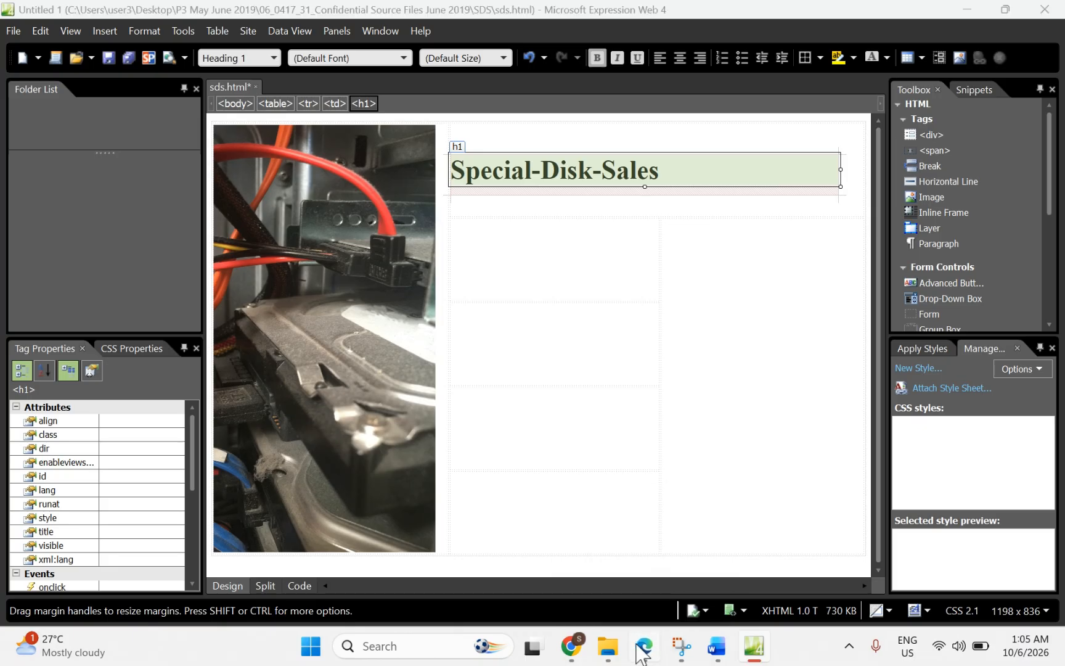
left_click(641, 653)
Step: Highlight question 26's cloud, hard disk, solid state and contact lines for cells C, E, F, G
scroll(325, 461, "down", 1)
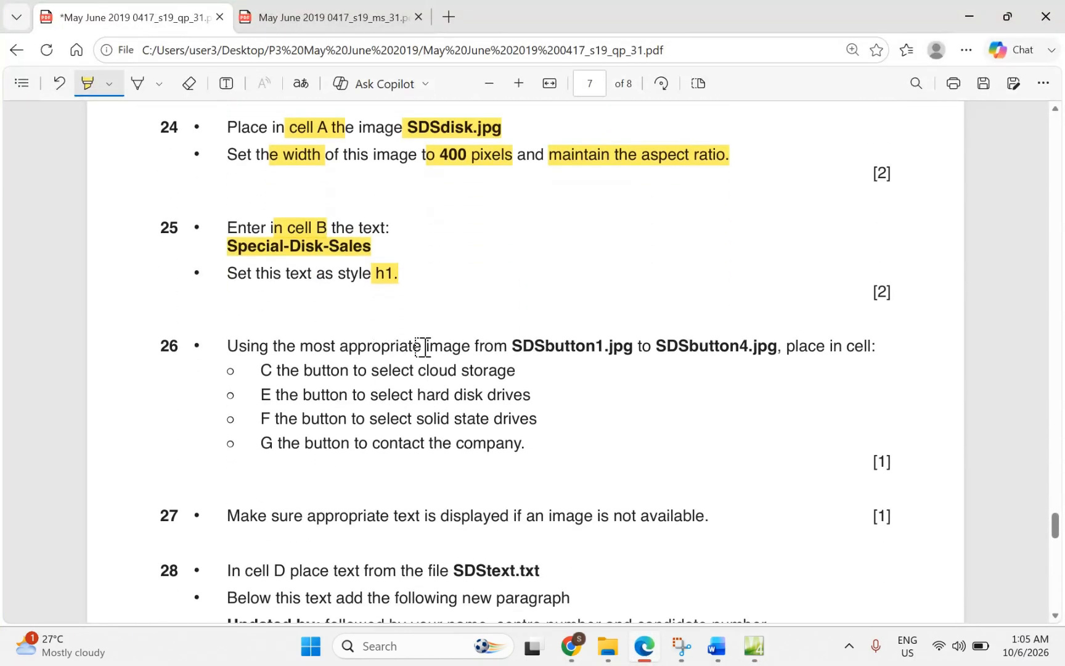
left_click_drag(421, 347, 759, 339)
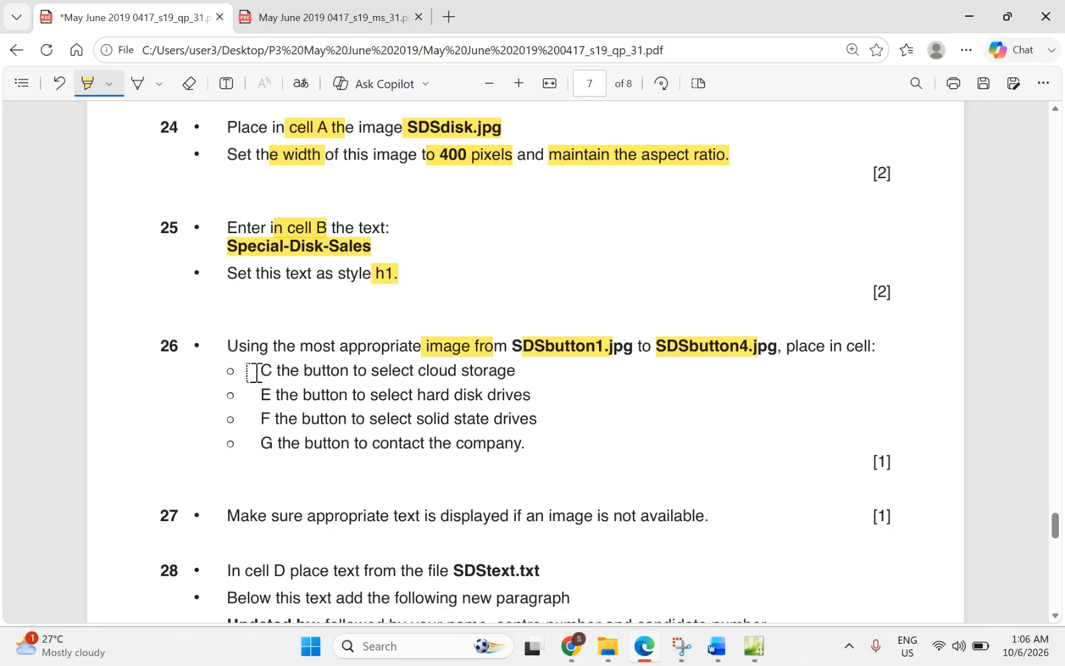
mouse_move(252, 373)
left_mouse_down()
mouse_move(277, 371)
mouse_move(258, 422)
mouse_move(271, 421)
mouse_move(274, 443)
left_mouse_up()
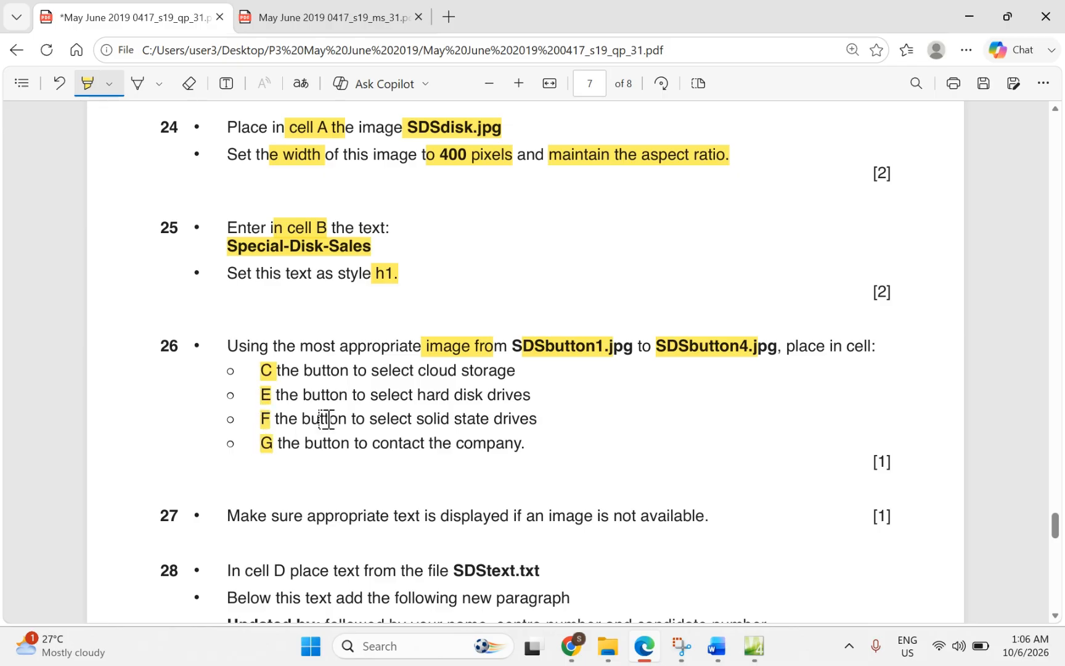
scroll(518, 317, "up", 6)
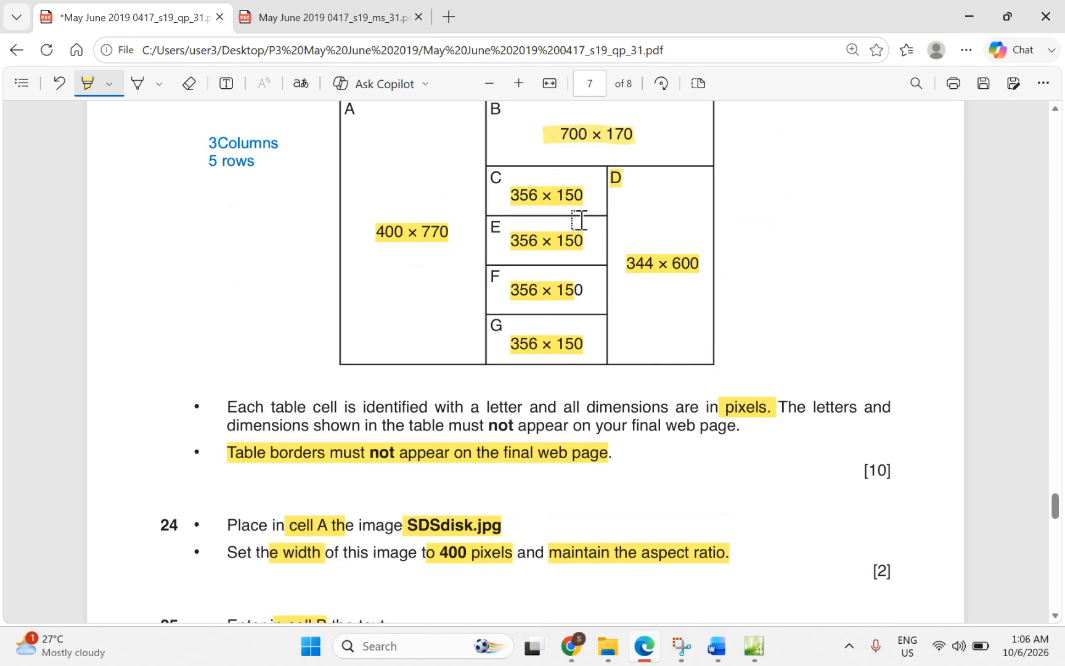
scroll(518, 329, "down", 6)
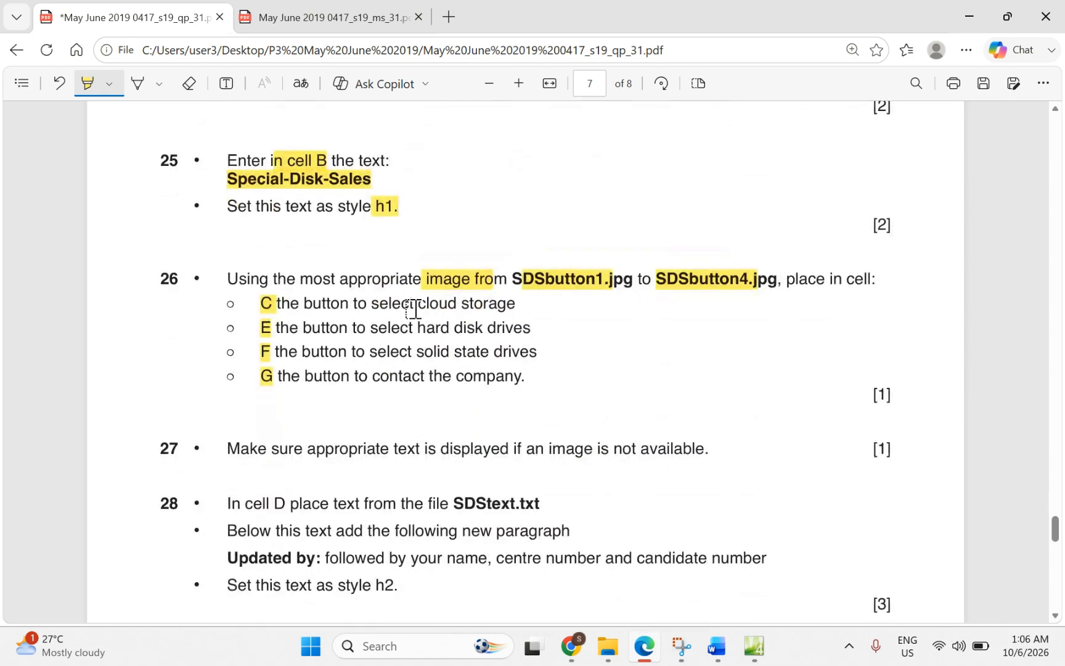
left_click_drag(417, 303, 529, 312)
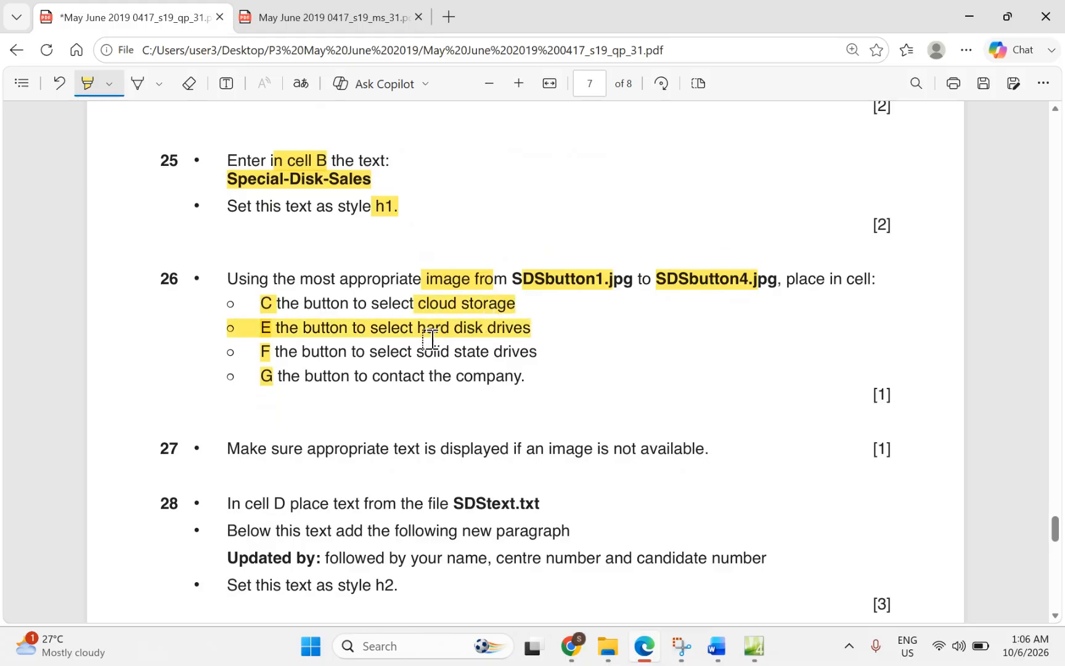
left_click_drag(417, 354, 475, 357)
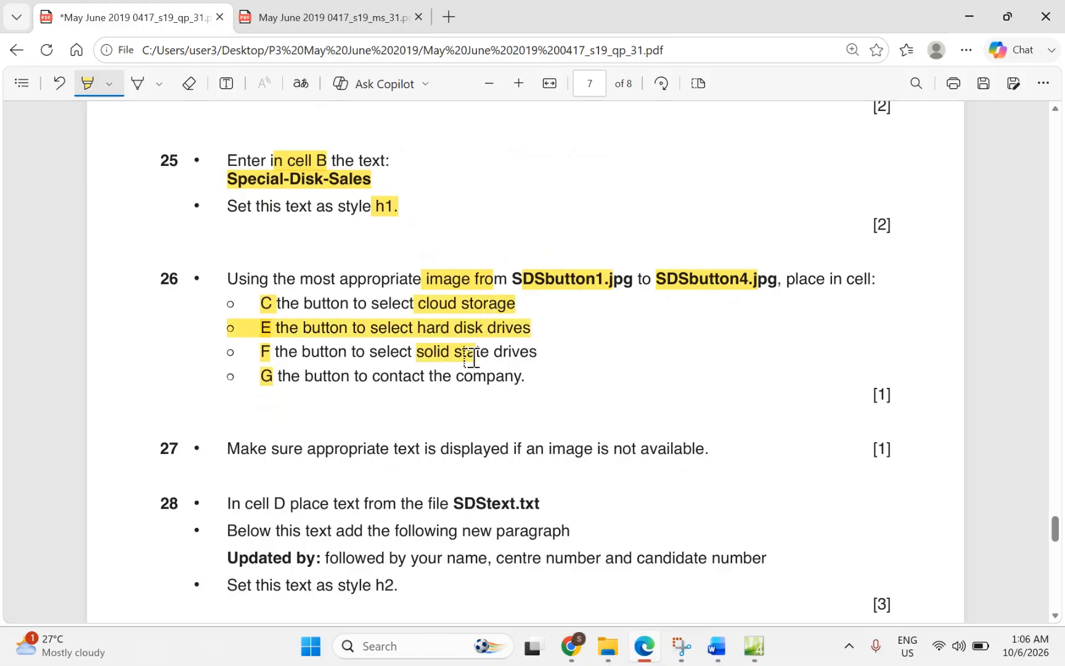
left_click_drag(444, 384, 456, 384)
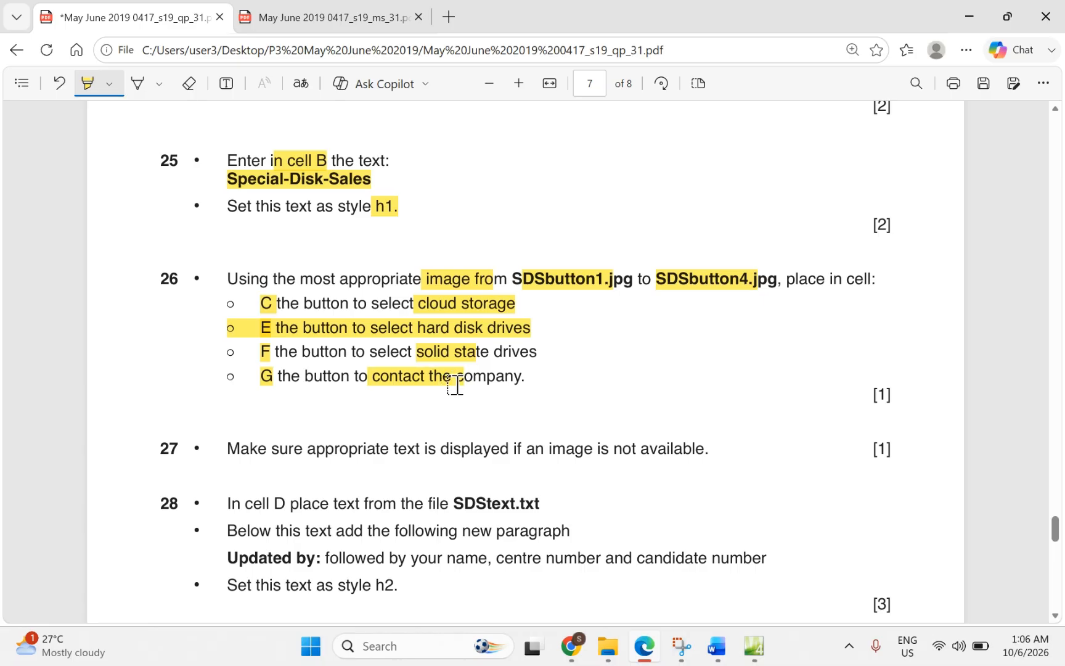
left_click(751, 655)
Step: Insert SDSbutton1.jpg into cell C with alternate text 'cloud'
left_click(523, 276)
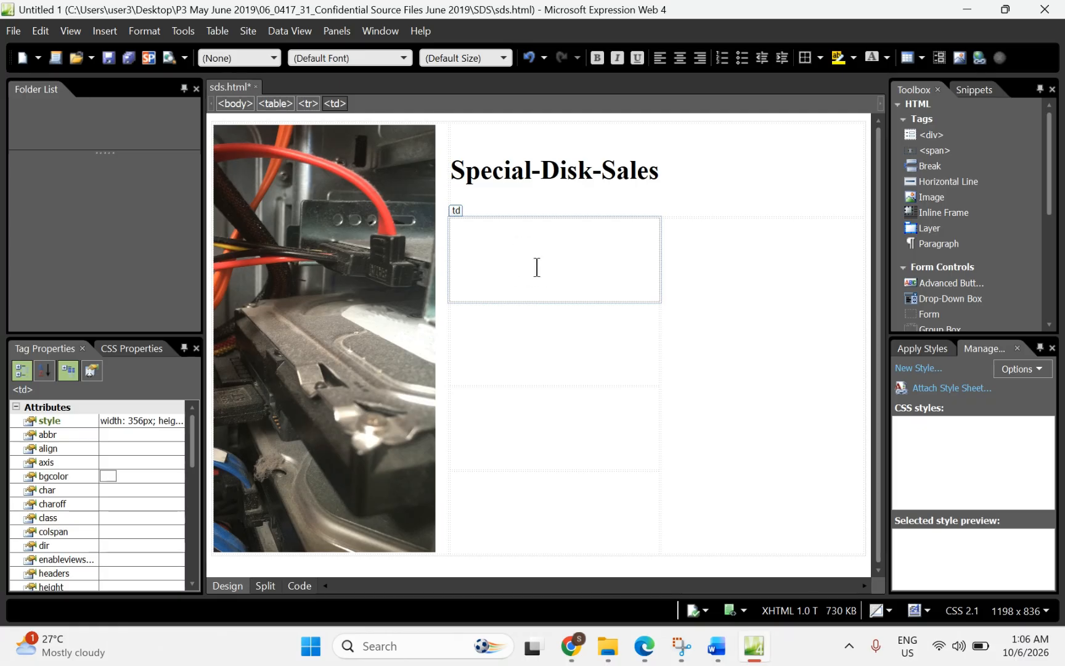
left_click(958, 58)
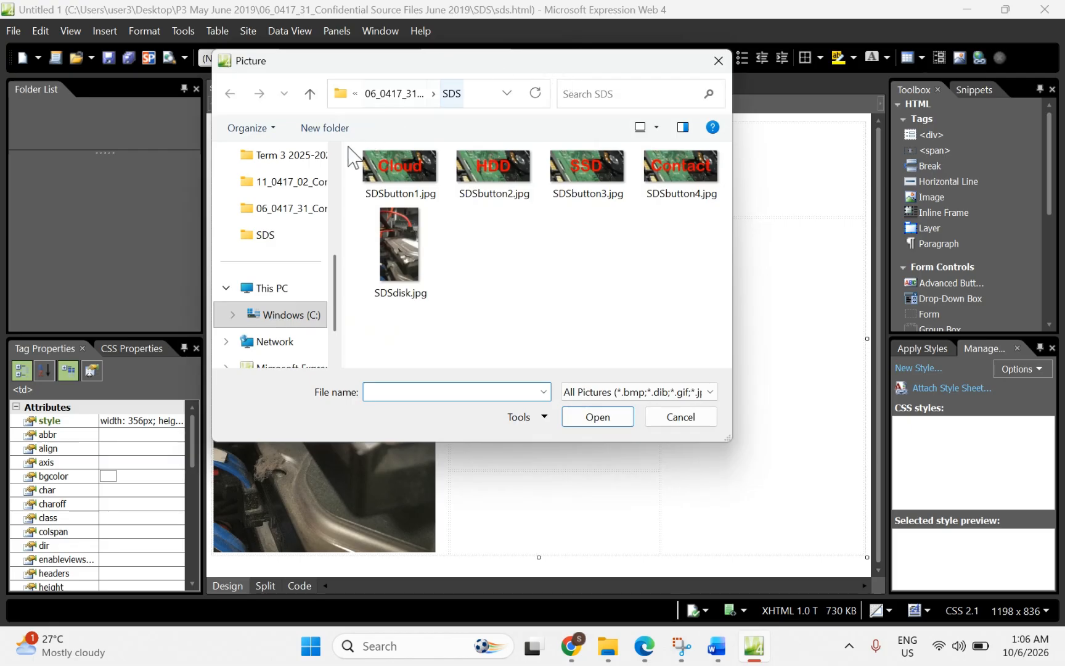
left_click(420, 191)
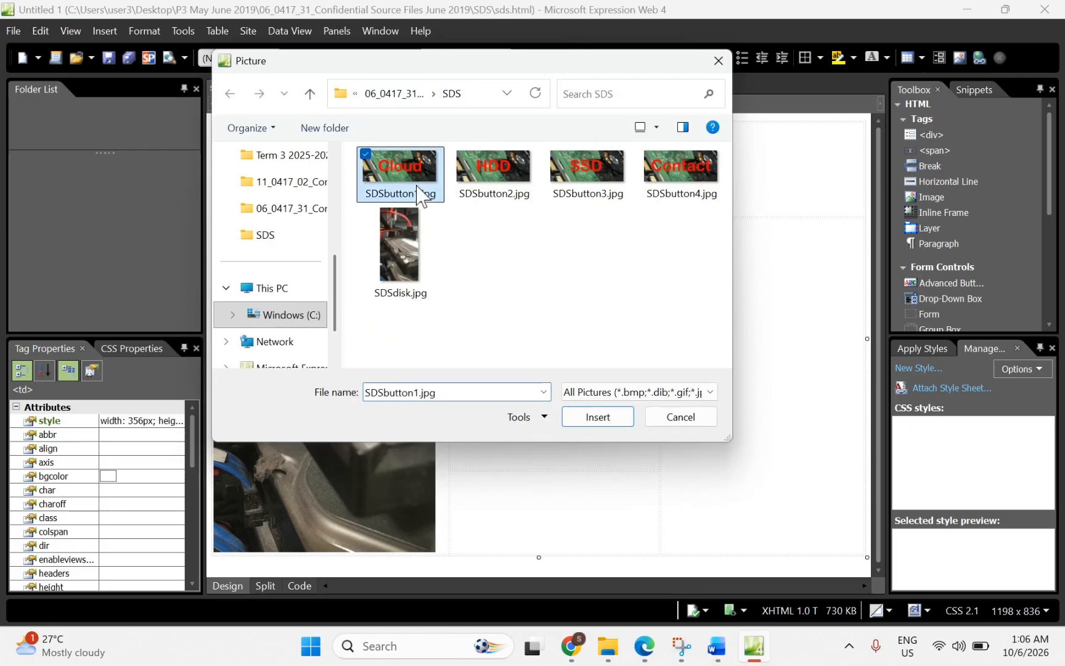
left_click(593, 418)
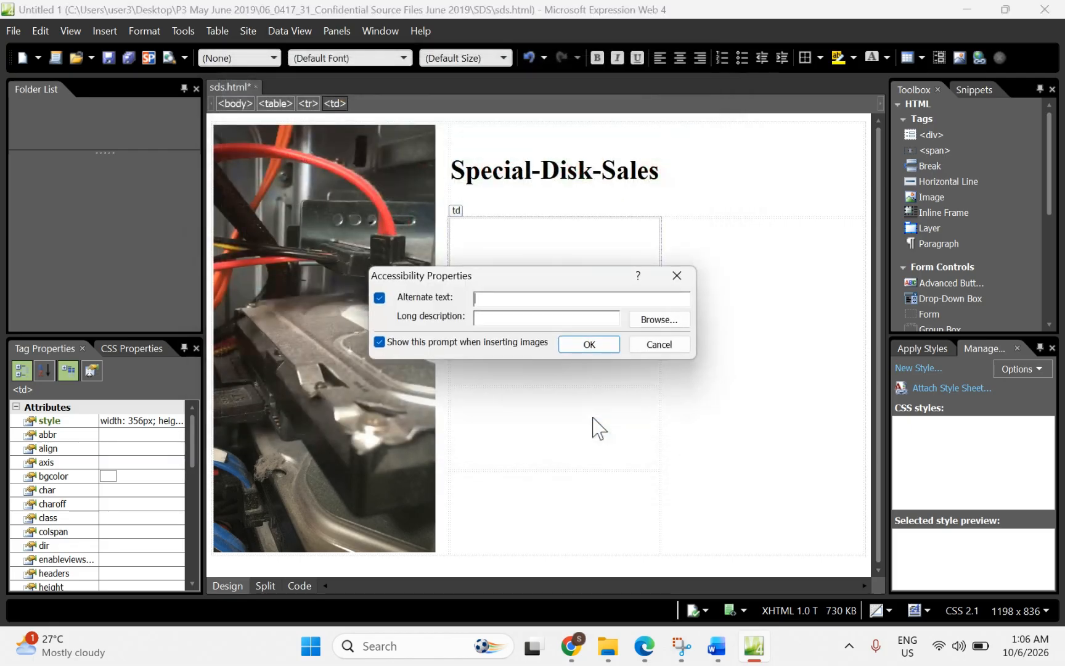
type("dloud")
left_click(586, 345)
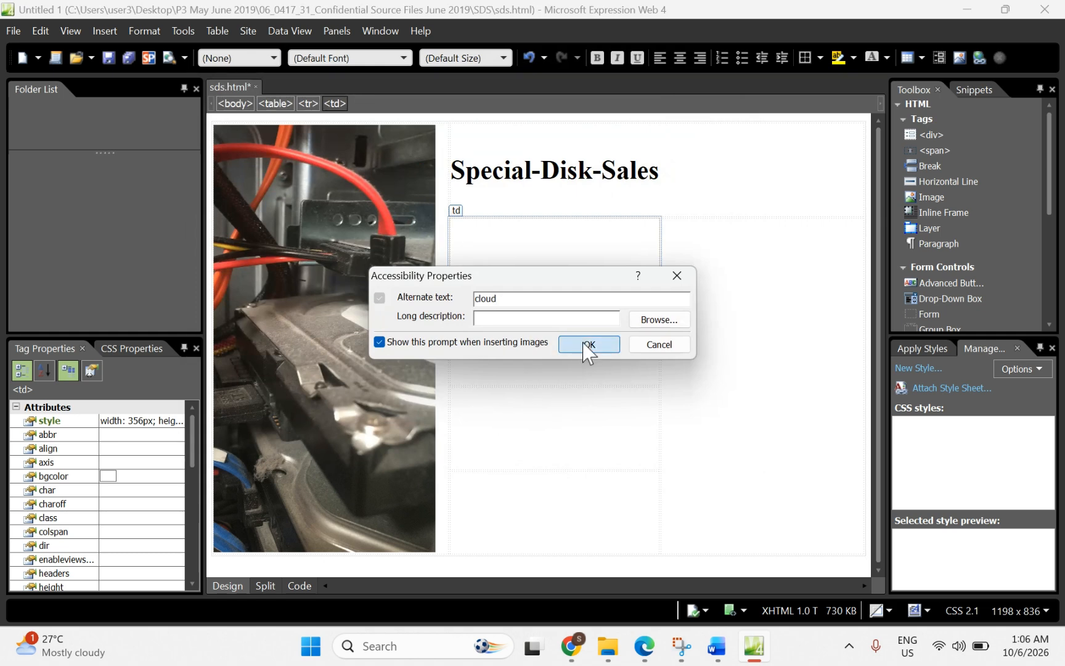
left_click(507, 357)
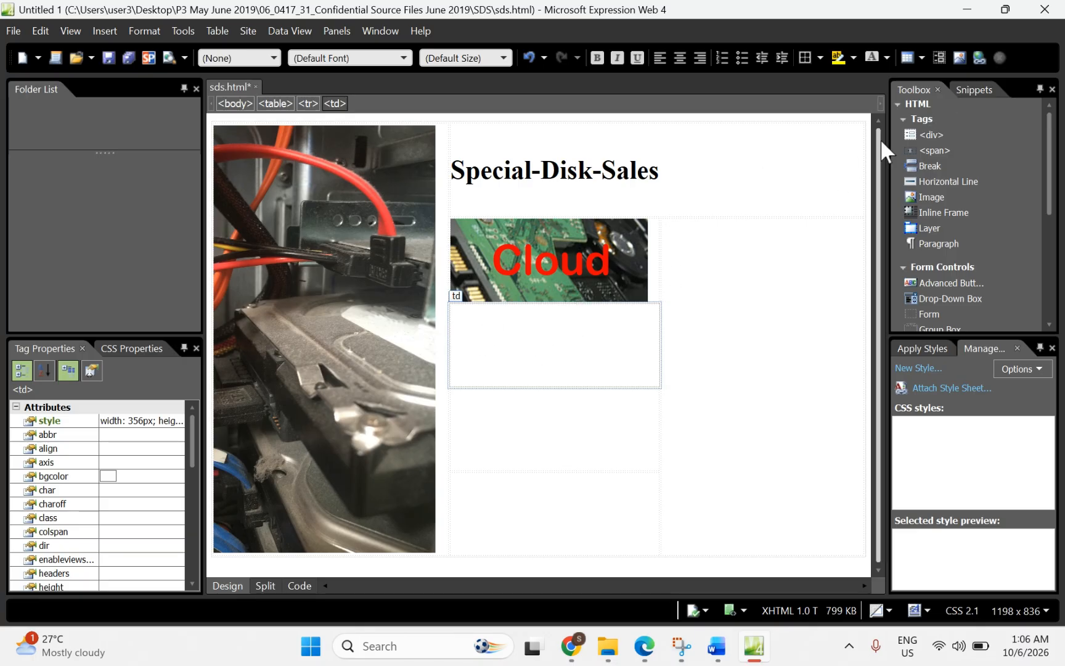
Step: Insert SDSbutton2.jpg into cell E with alternate text 'hdd'
left_click(960, 58)
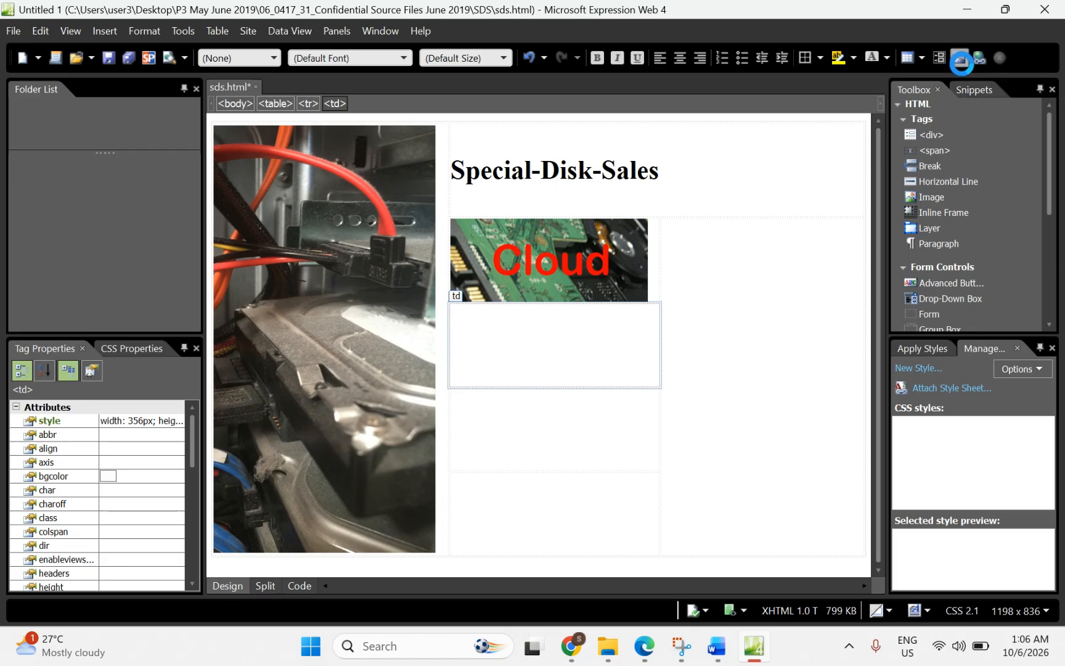
double_click(490, 212)
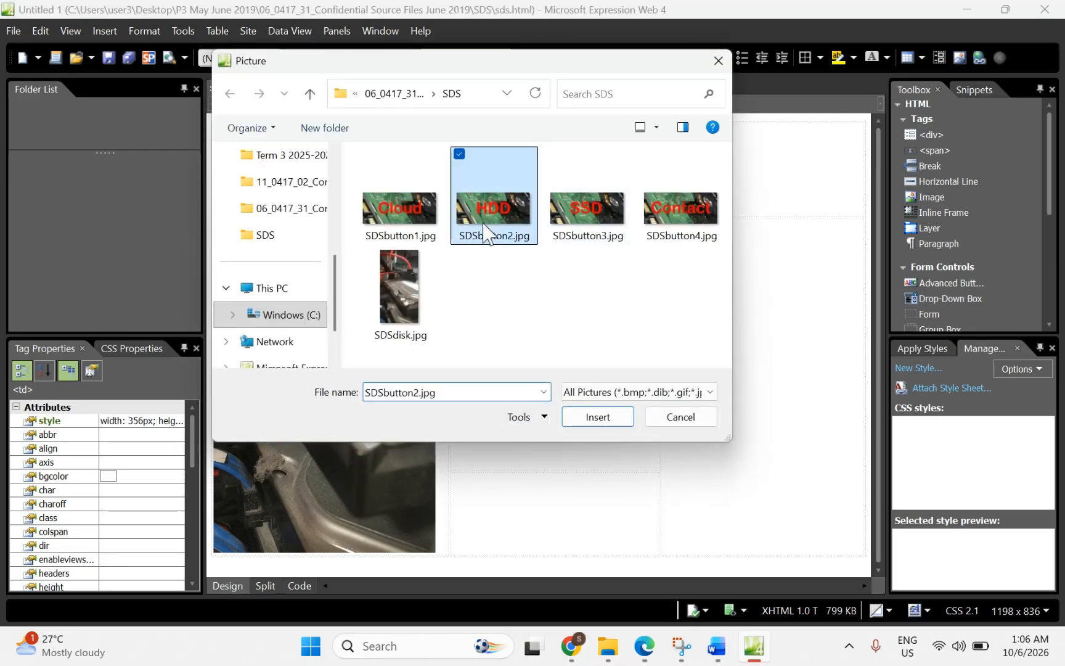
type("d")
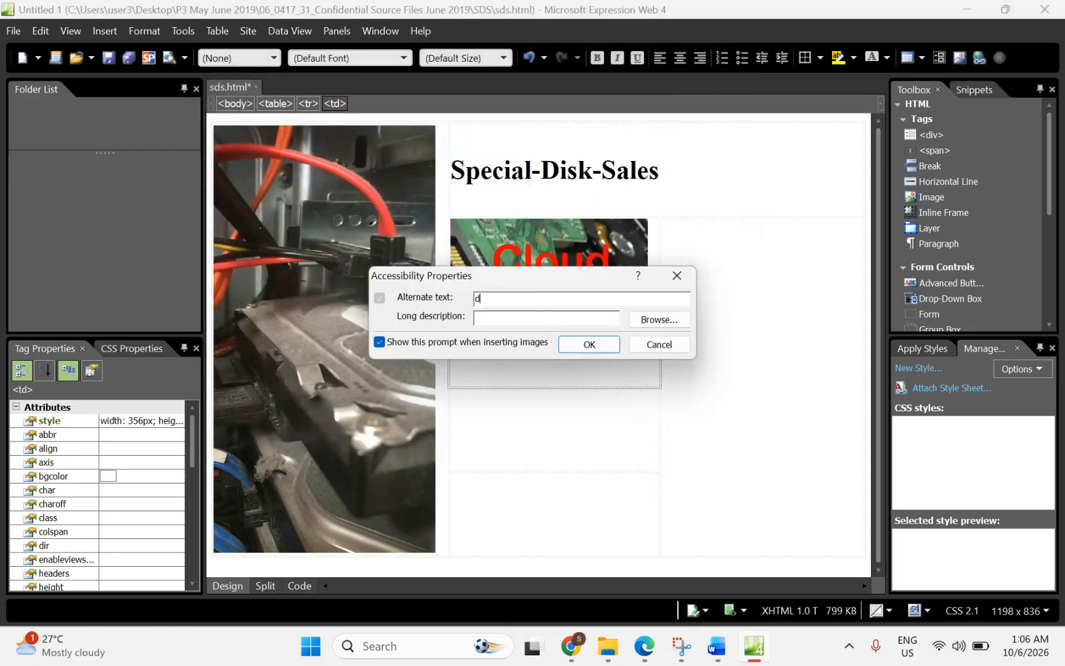
type("h")
key("BackSpace")
type("hdd")
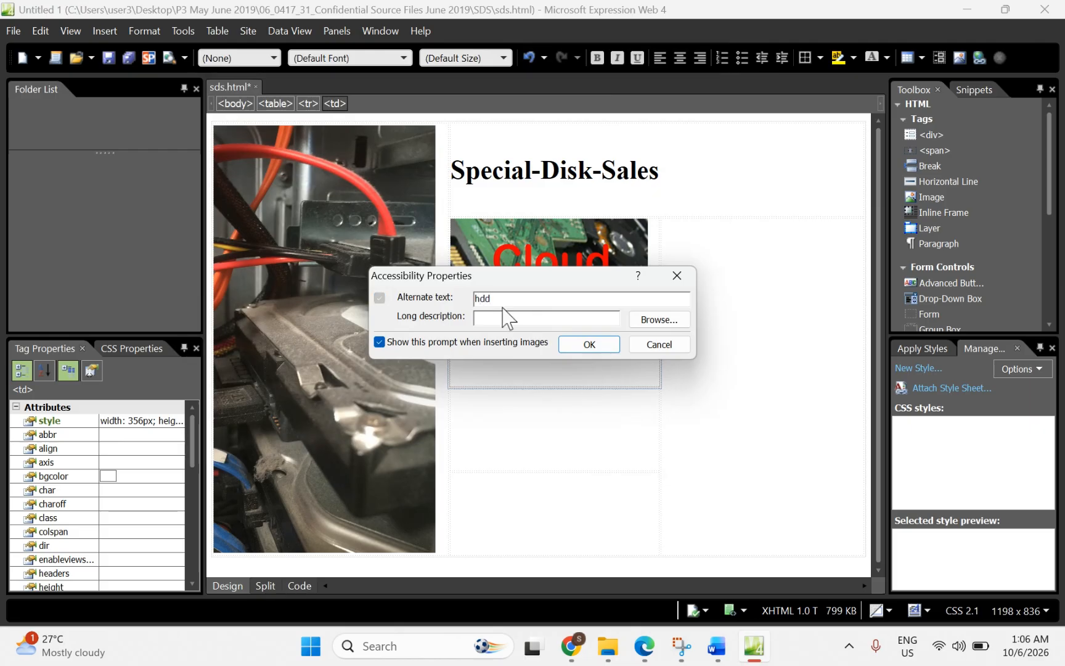
left_click(579, 347)
left_click(521, 434)
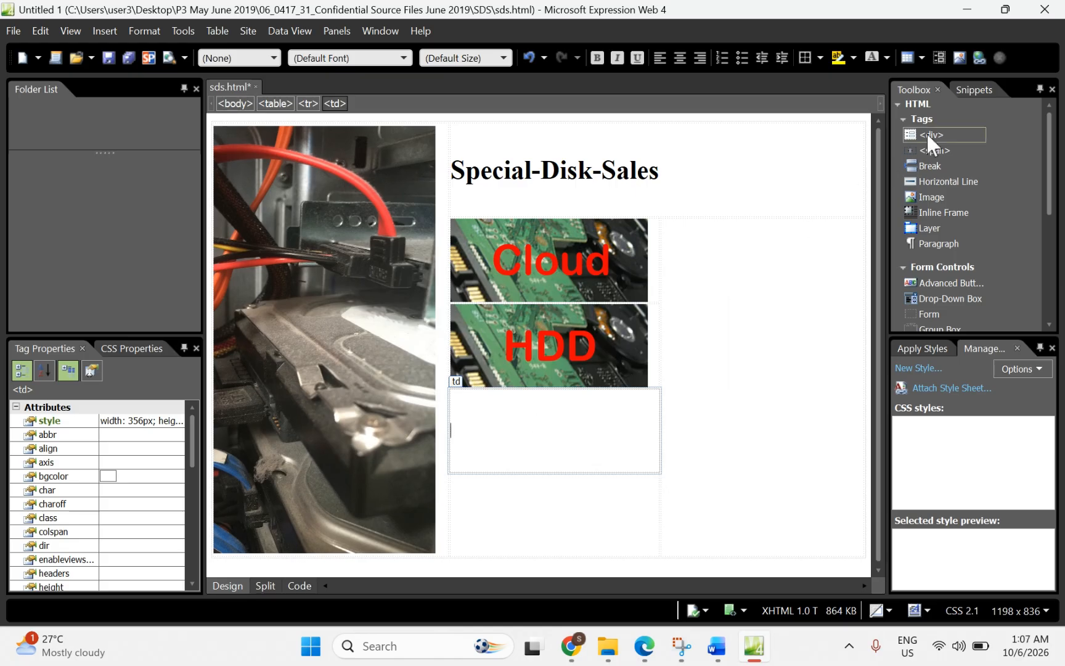
Step: Insert SDSbutton3.jpg into cell F with SSD alternate text
left_click(959, 59)
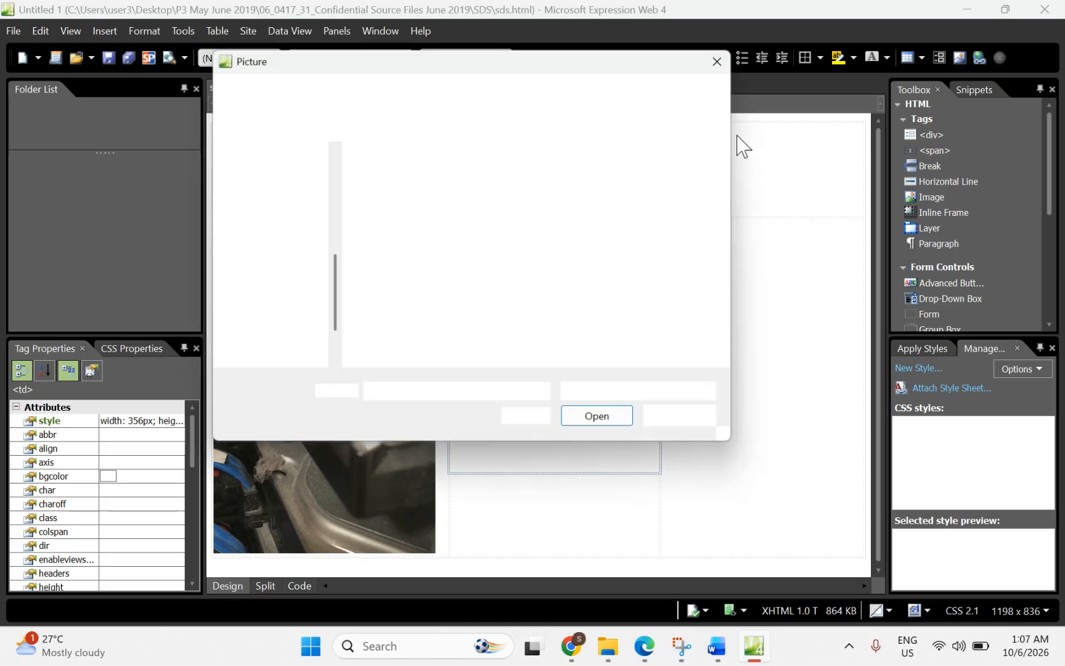
double_click(569, 200)
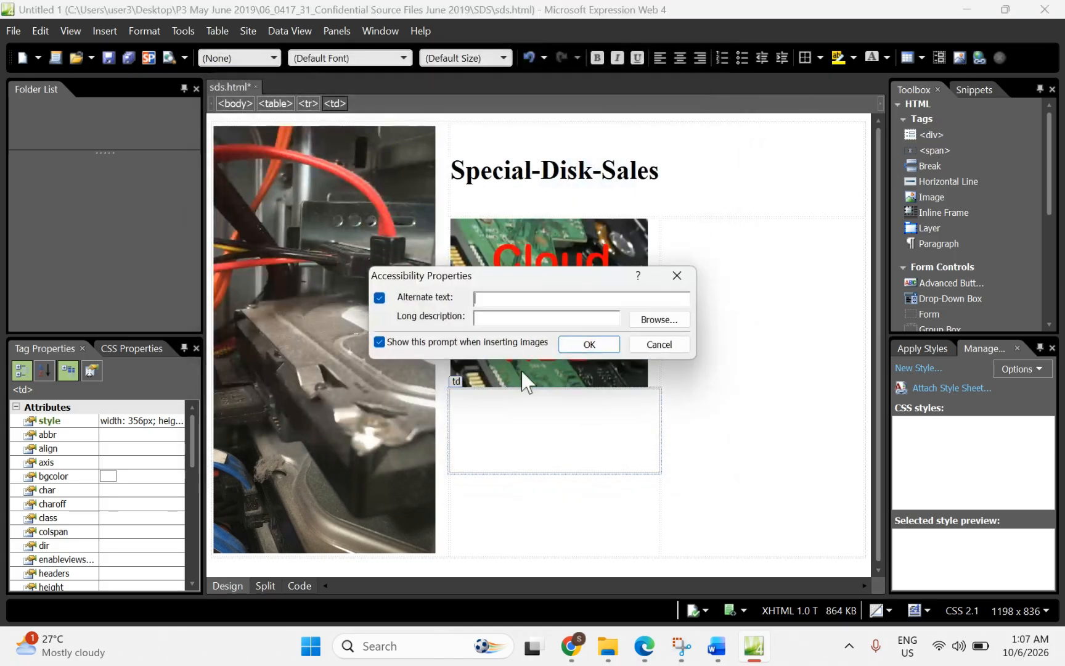
type("ssd")
left_click(586, 344)
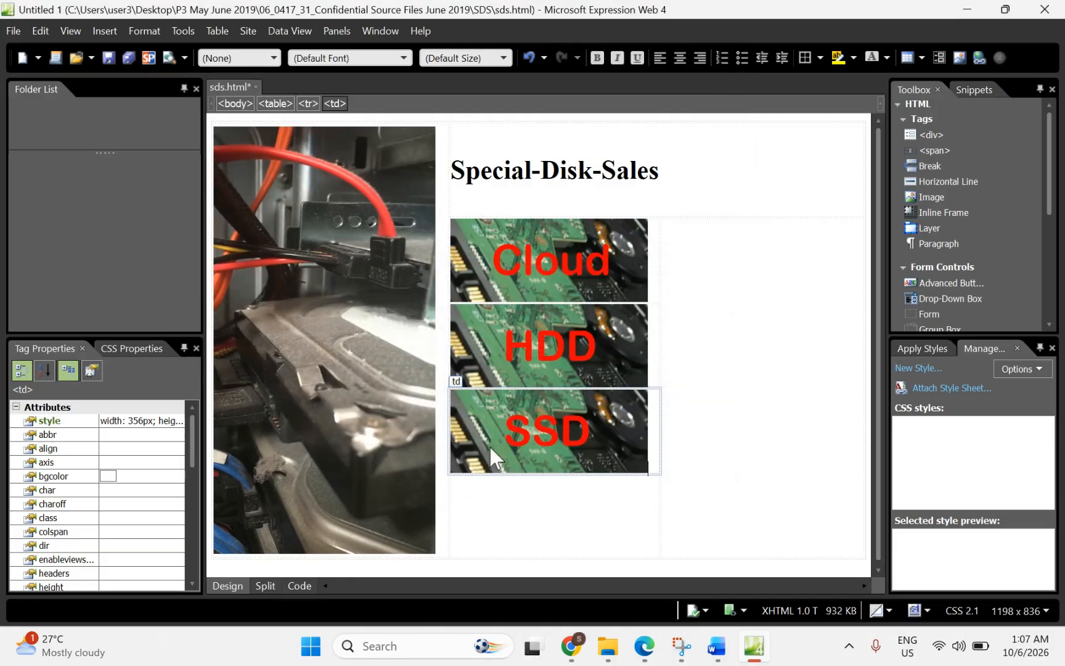
left_click(498, 511)
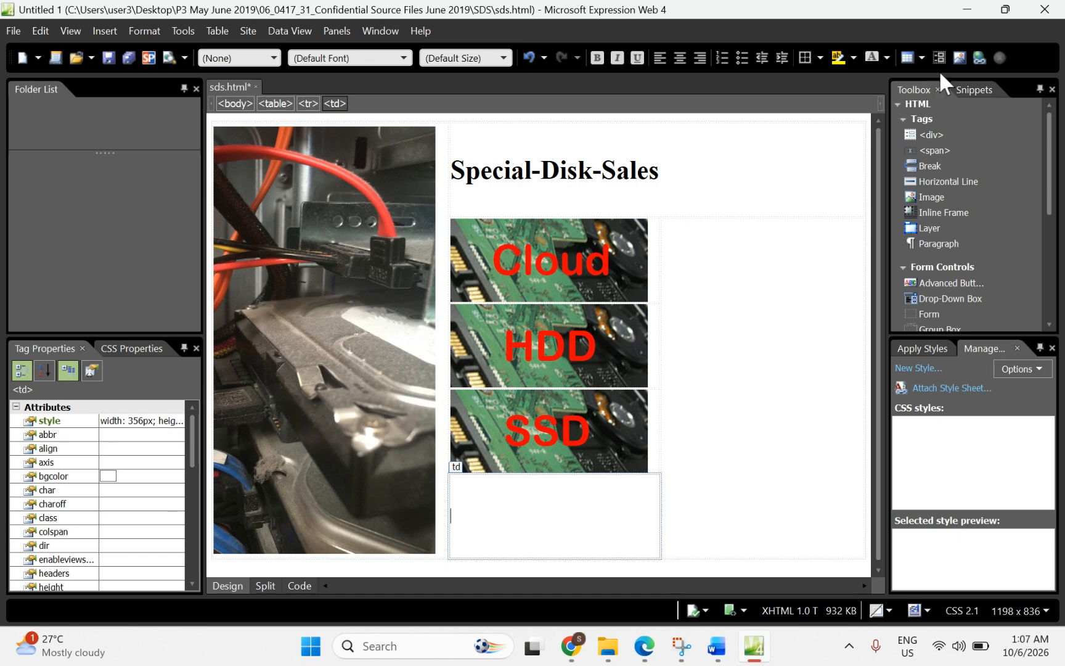
Step: Insert SDSbutton4.jpg into cell G with Contact alternate text
left_click(960, 58)
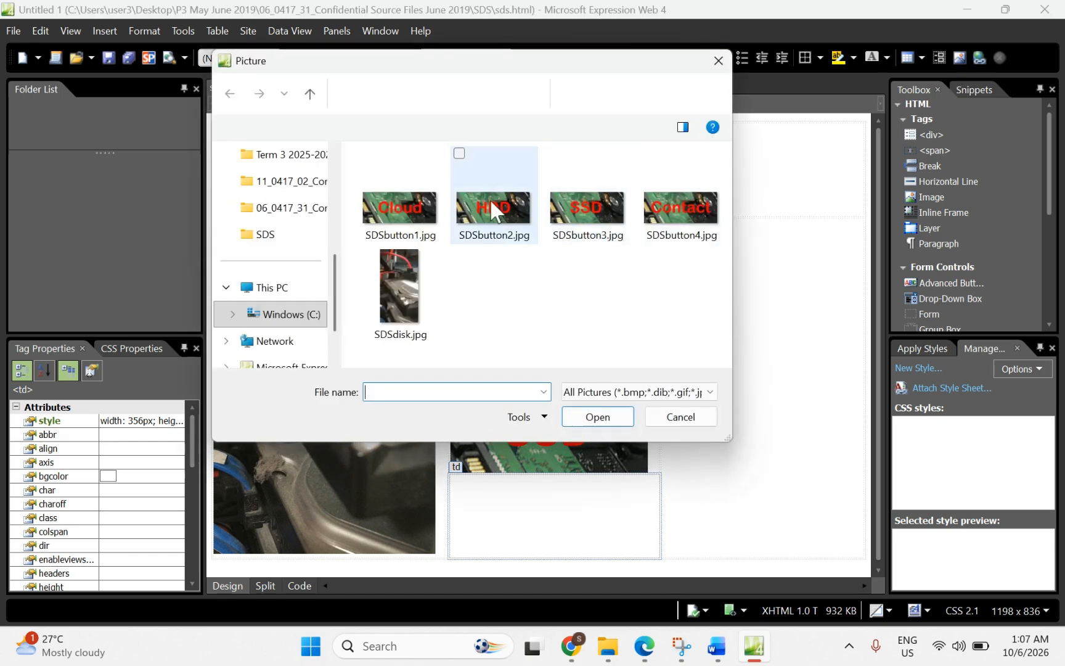
left_click(663, 213)
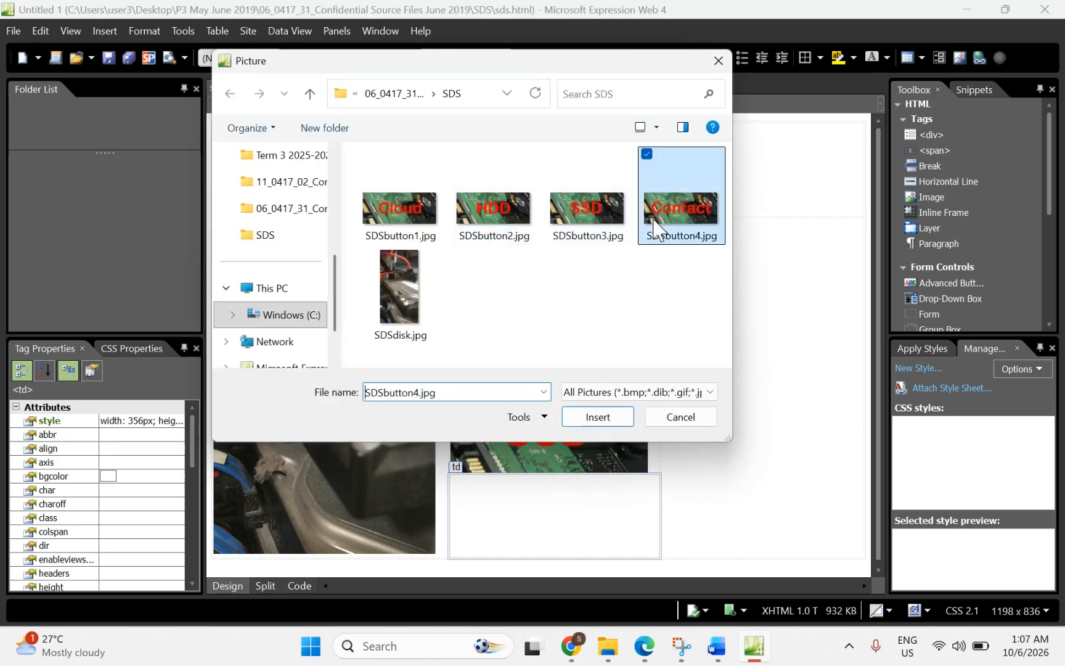
left_click(584, 425)
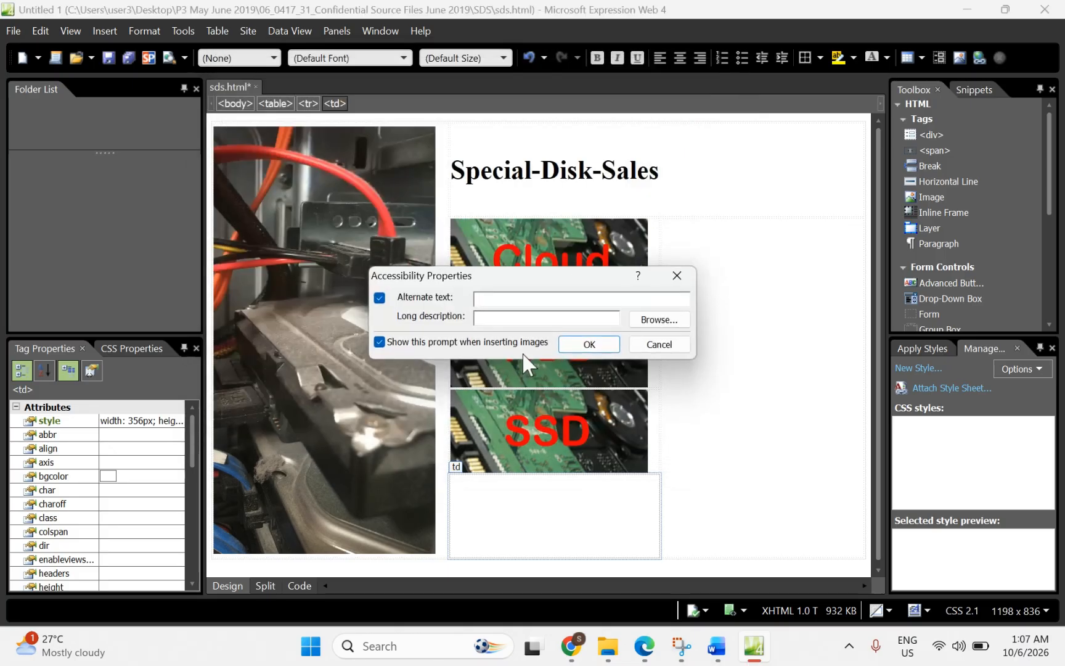
type("contact")
left_click(589, 345)
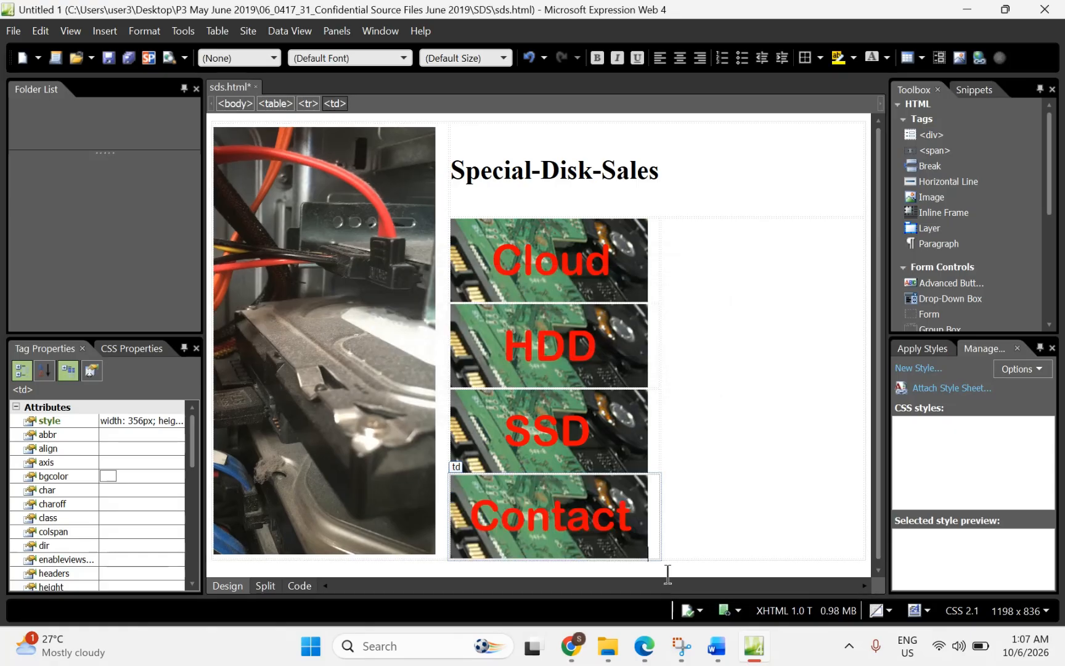
Step: Highlight question 27's 'appropriate text is displayed if an image is not available' in the PDF
mouse_move(644, 647)
left_click(566, 526)
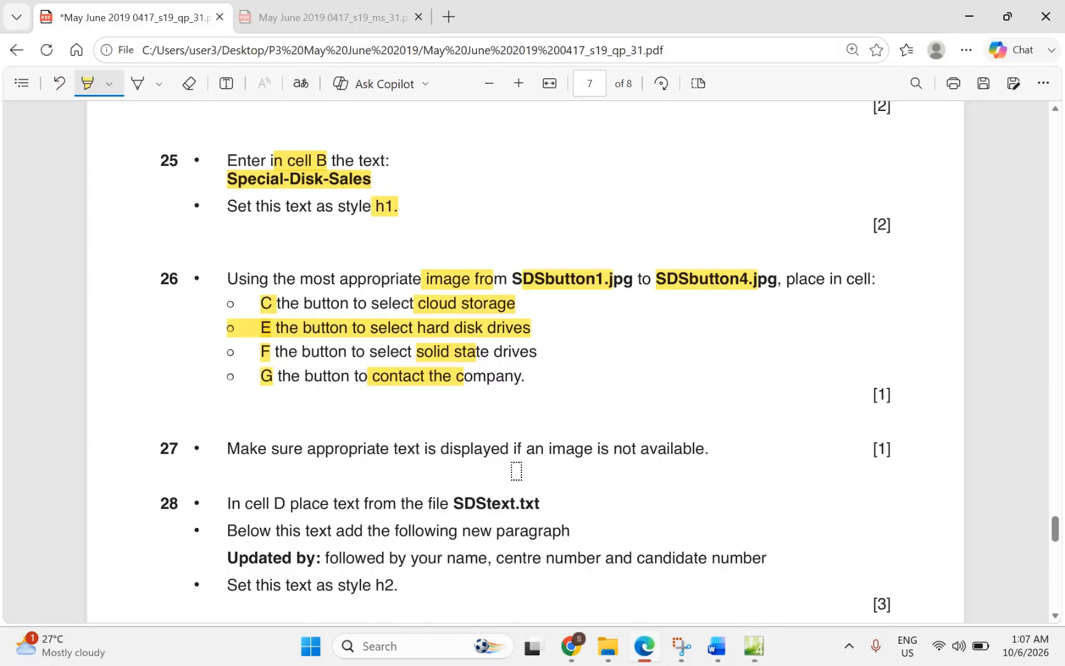
scroll(516, 471, "down", 1)
left_click_drag(306, 407, 683, 401)
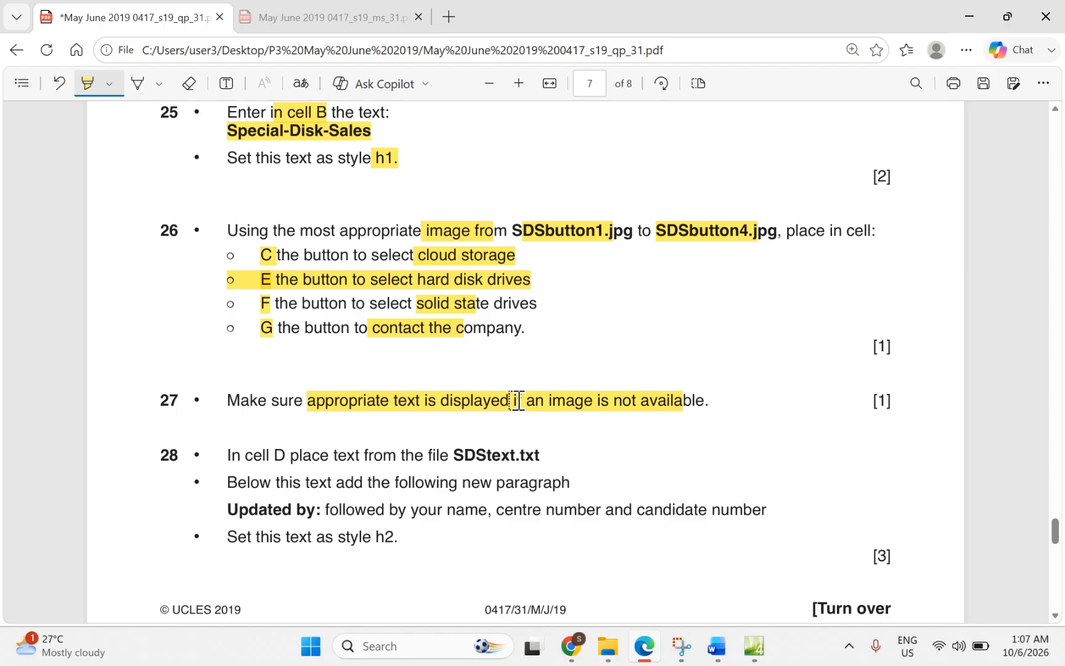
Step: Highlight 'cell D' and 'SDStext.txt' in question 28 of the question paper
scroll(388, 463, "down", 1)
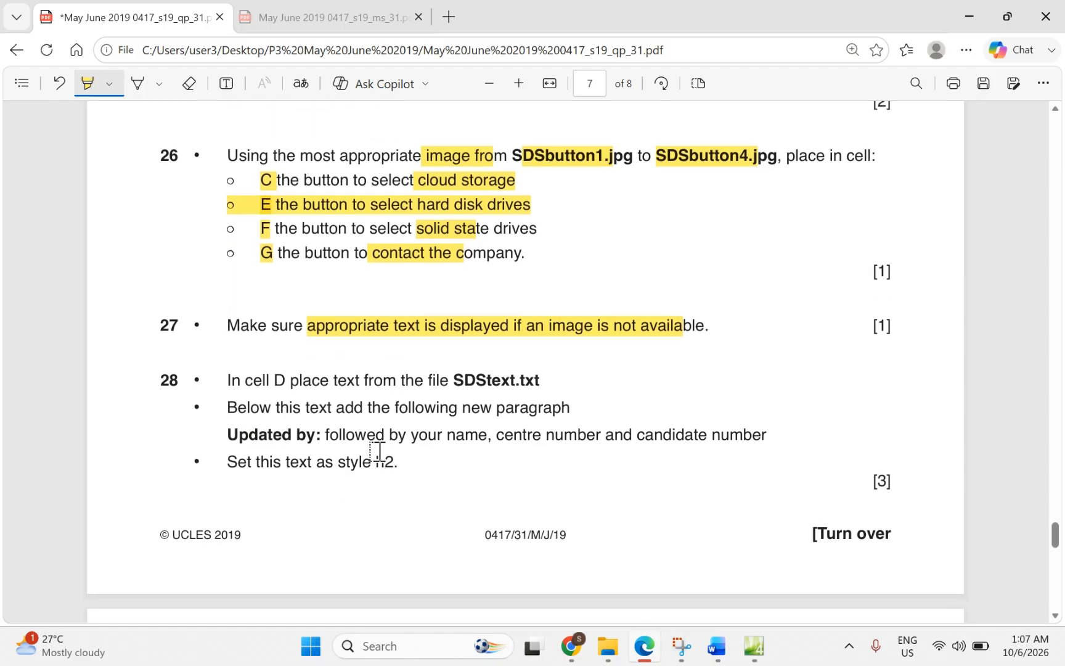
left_click_drag(242, 383, 286, 382)
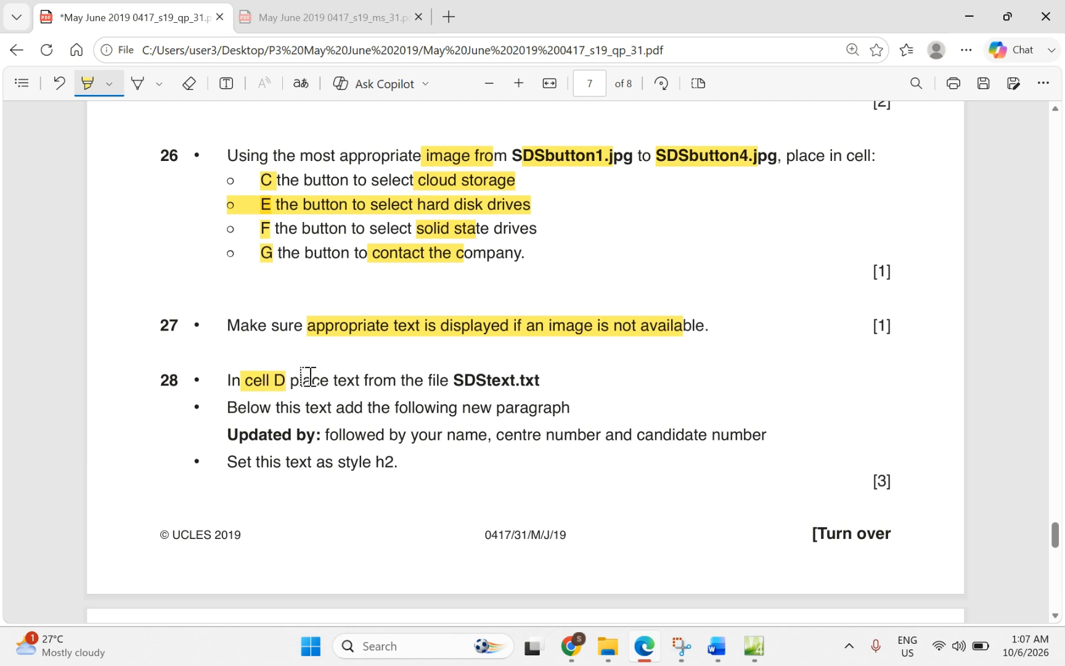
left_click_drag(449, 386, 540, 382)
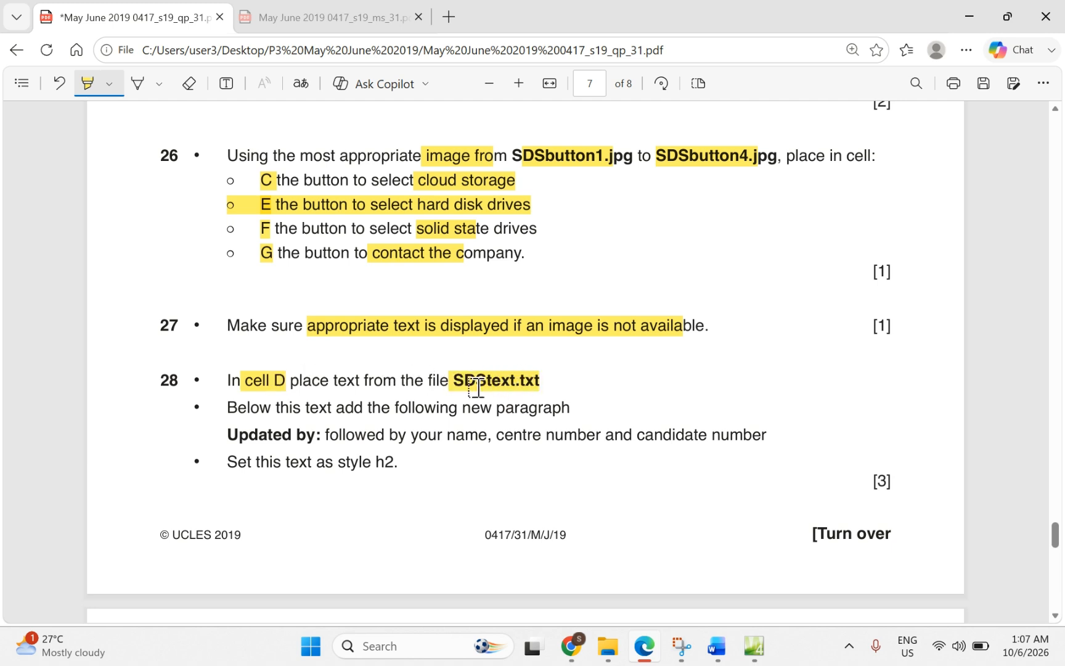
scroll(491, 385, "up", 8)
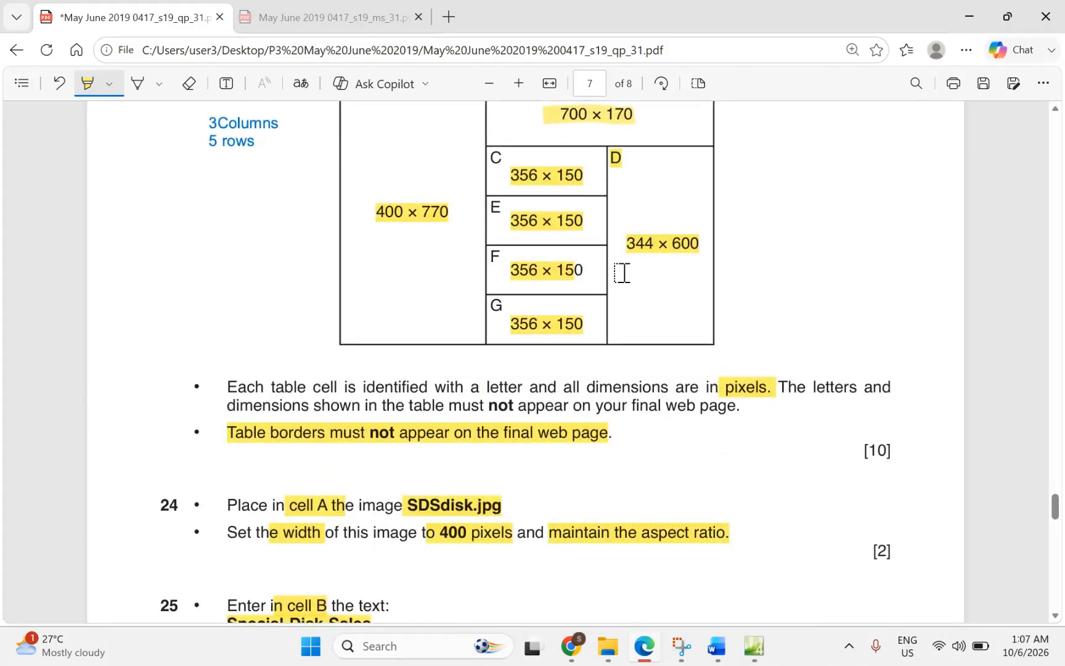
scroll(678, 231, "down", 8)
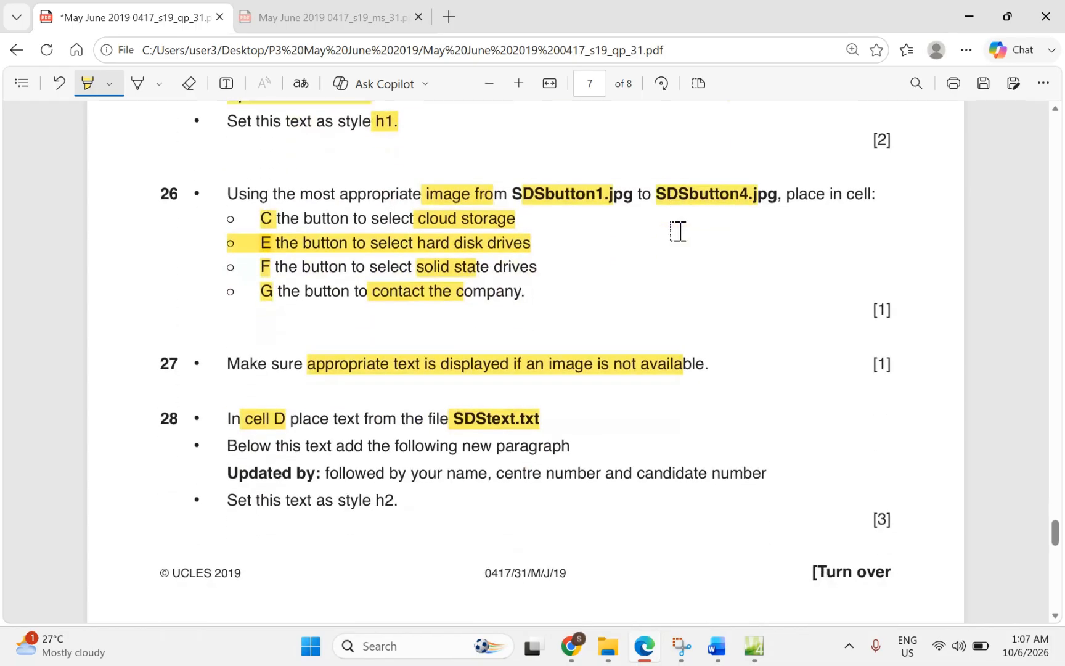
Step: Open SDStext.txt from the SDS folder in File Explorer
mouse_move(608, 646)
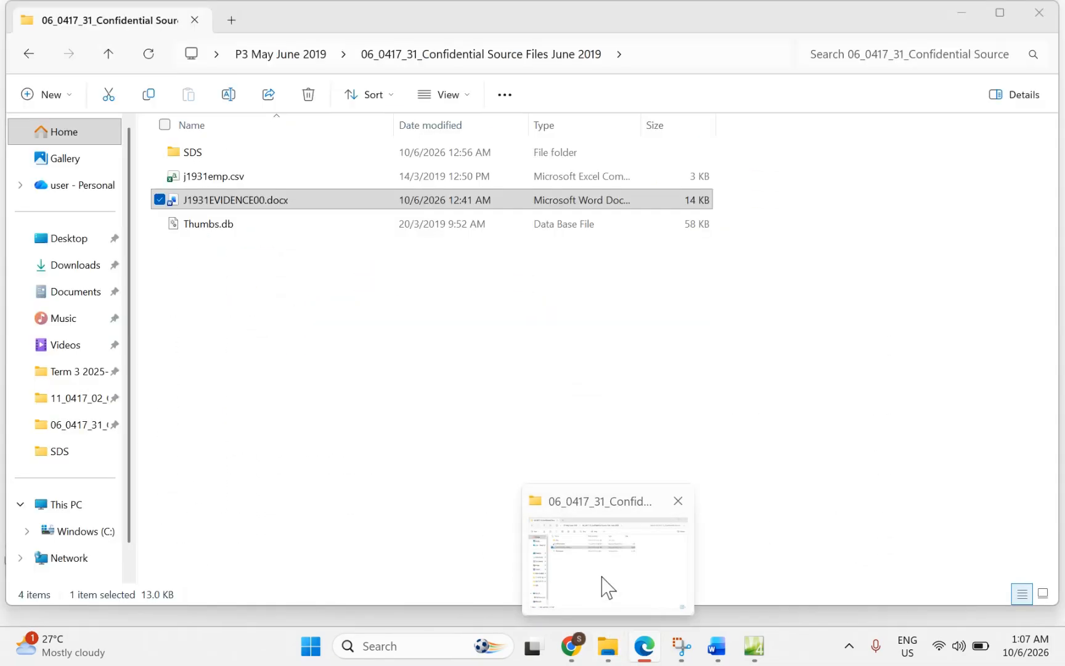
left_click(609, 587)
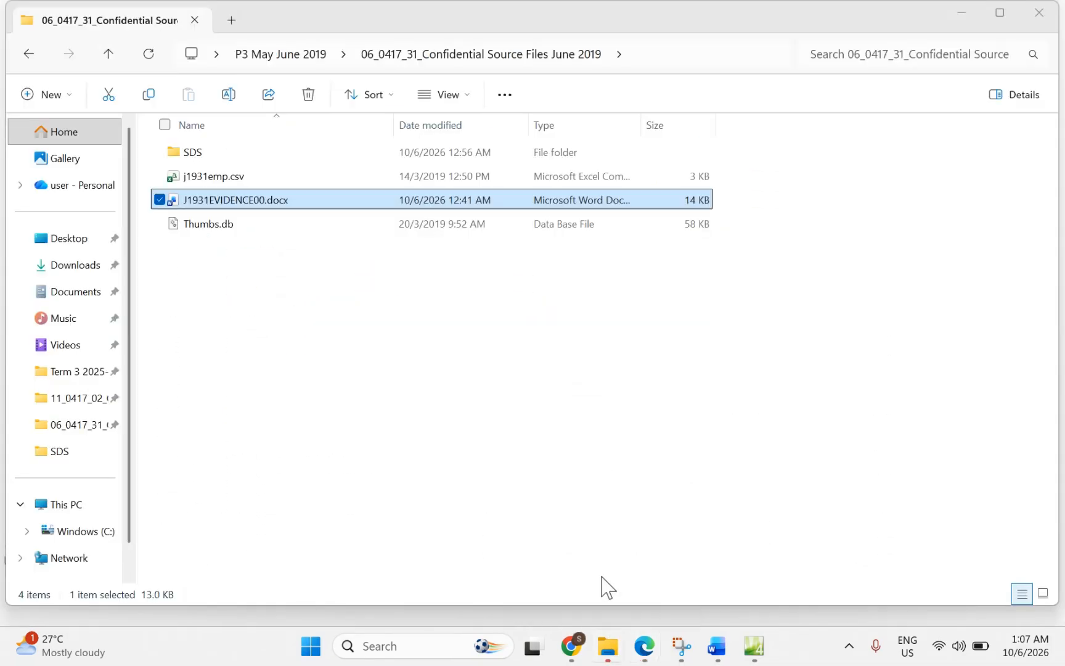
left_click(188, 155)
double_click(188, 154)
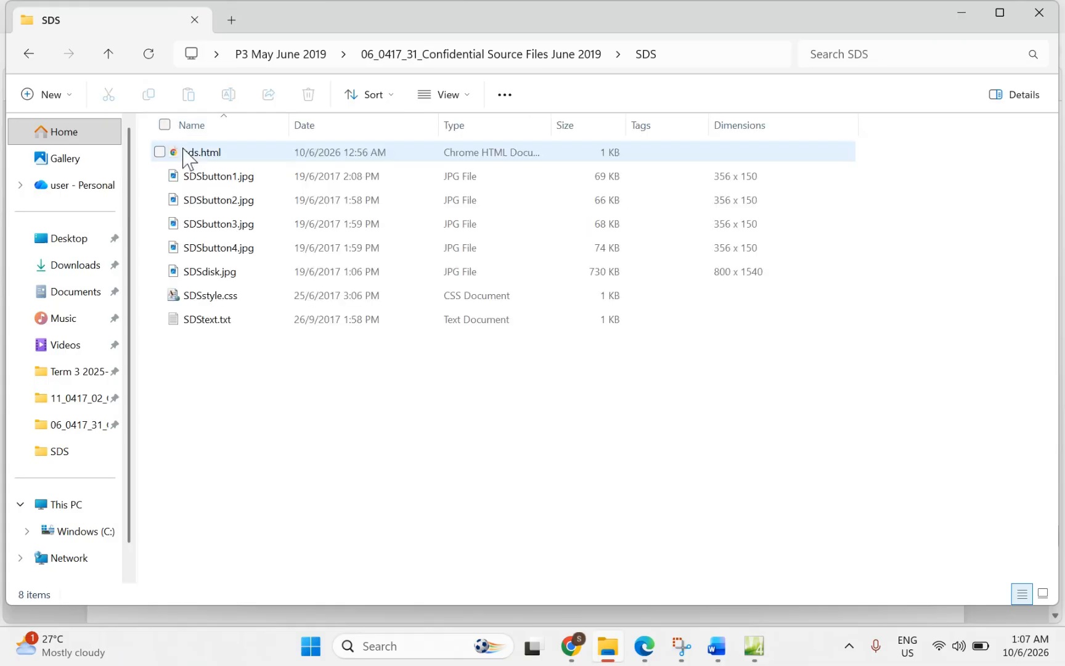
left_click(205, 320)
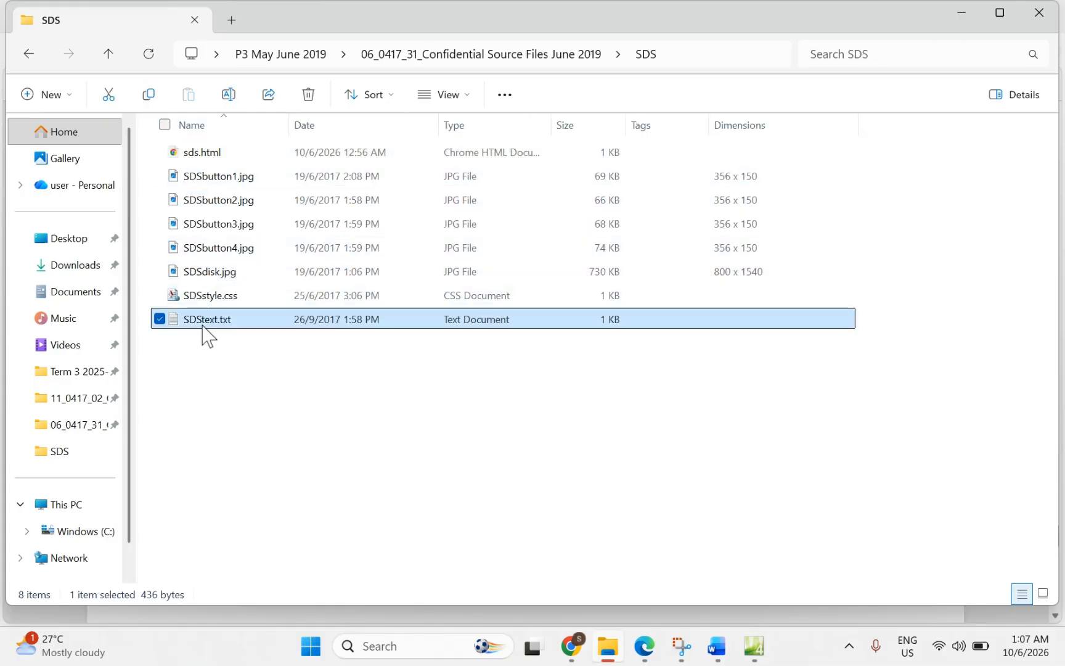
double_click(203, 327)
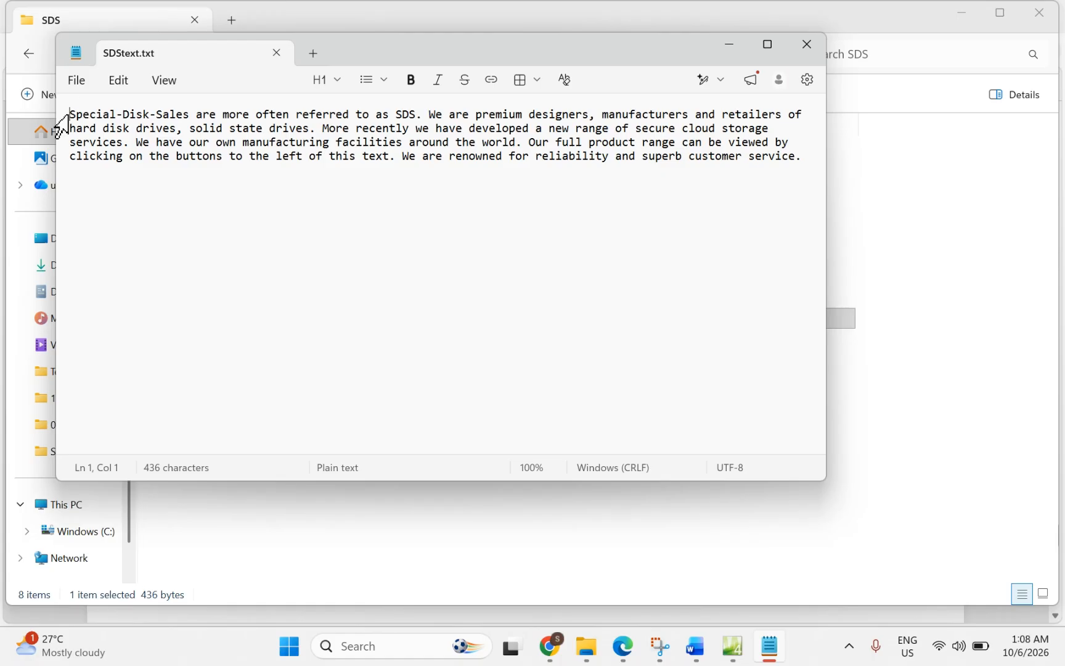
Step: Copy the whole Special-Disk-Sales paragraph from SDStext.txt and go back to the question paper
left_click_drag(70, 114, 800, 161)
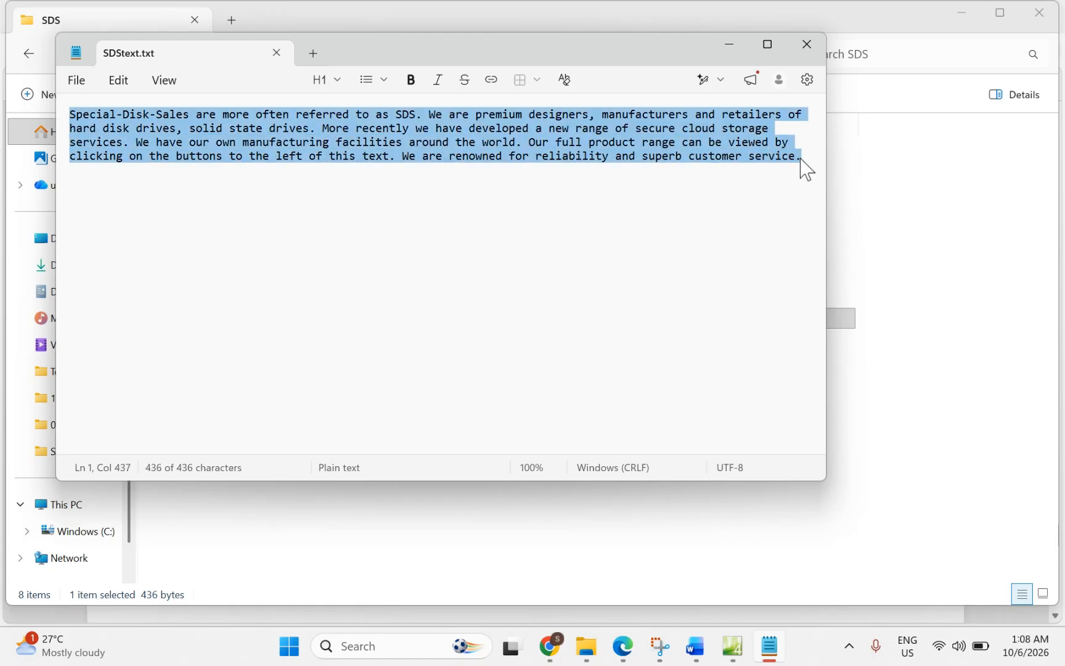
right_click(585, 162)
left_click(670, 188)
left_click(624, 657)
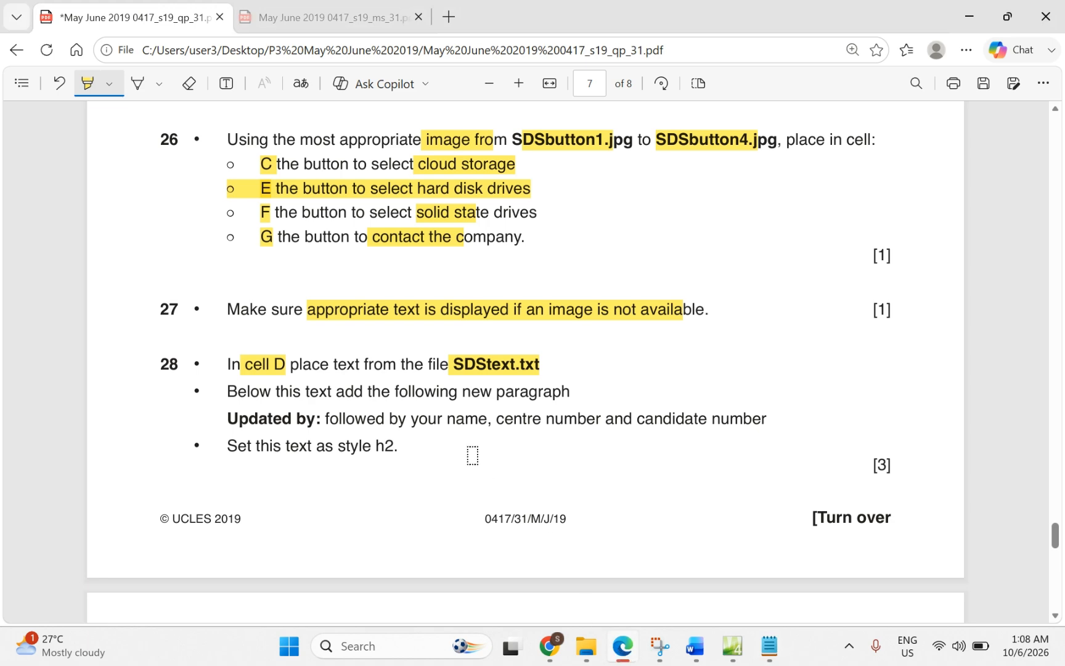
Step: Paste the Special-Disk-Sales paragraph into empty cell D in Expression Web
left_click(727, 649)
left_click(708, 307)
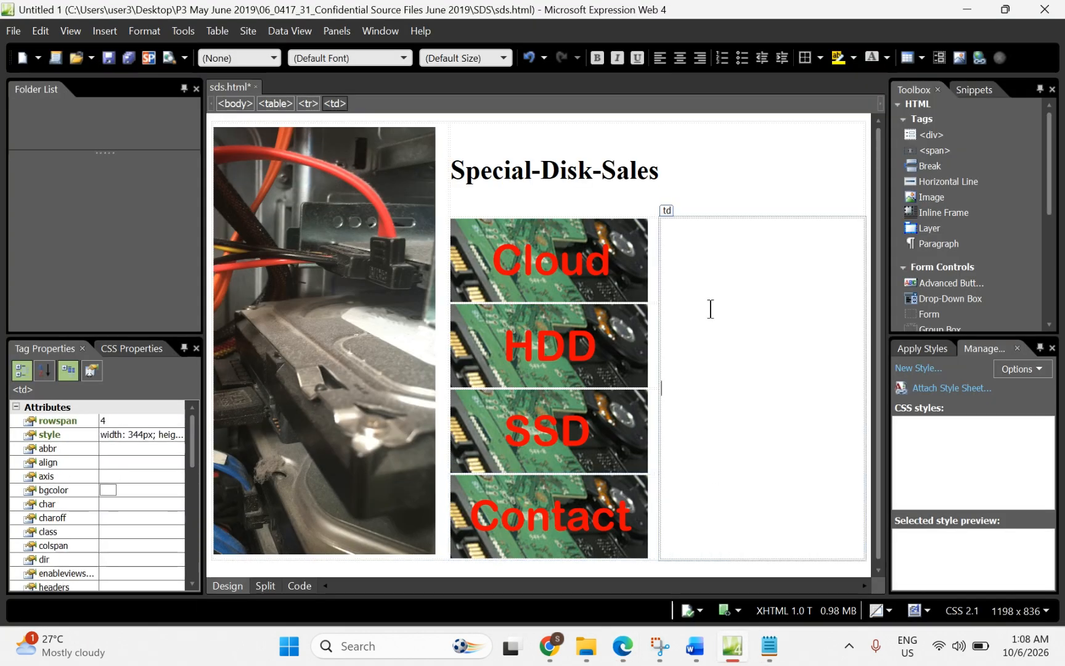
key("ctrl+v")
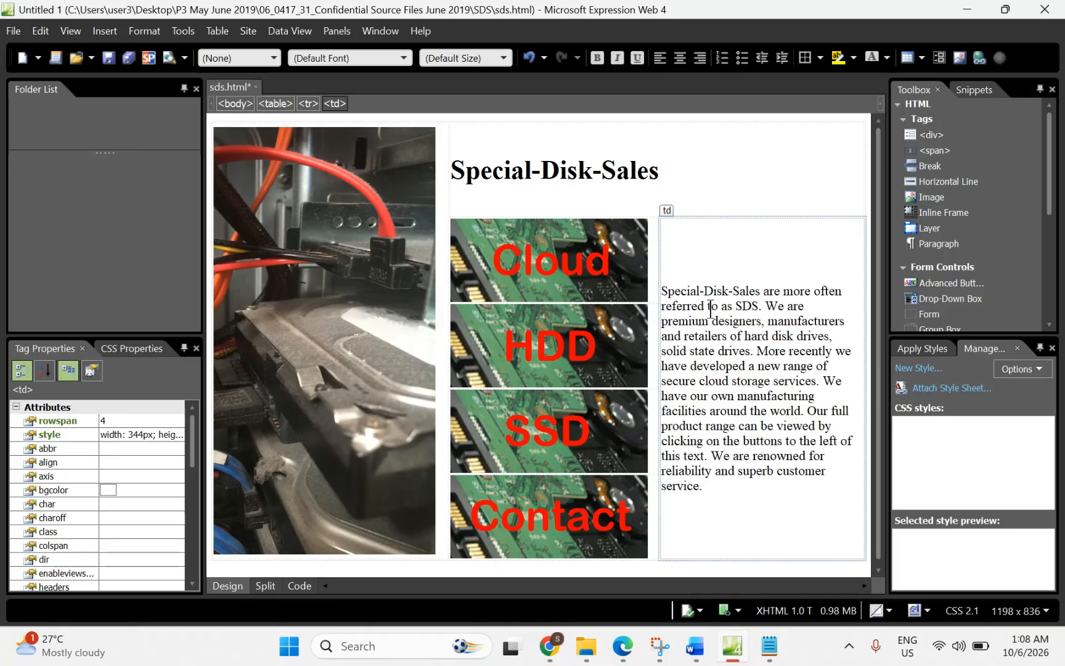
Step: Highlight 'this text', the 'Updated by:' requirement, name/centre number and style h2 in question 28
left_click(624, 647)
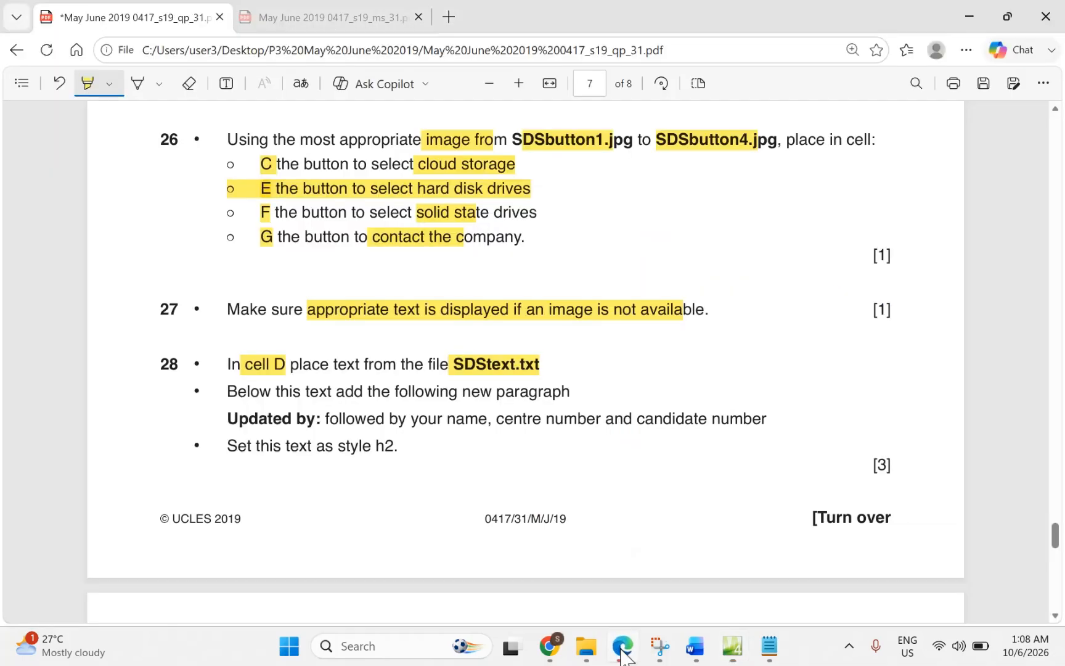
left_click_drag(259, 391, 339, 386)
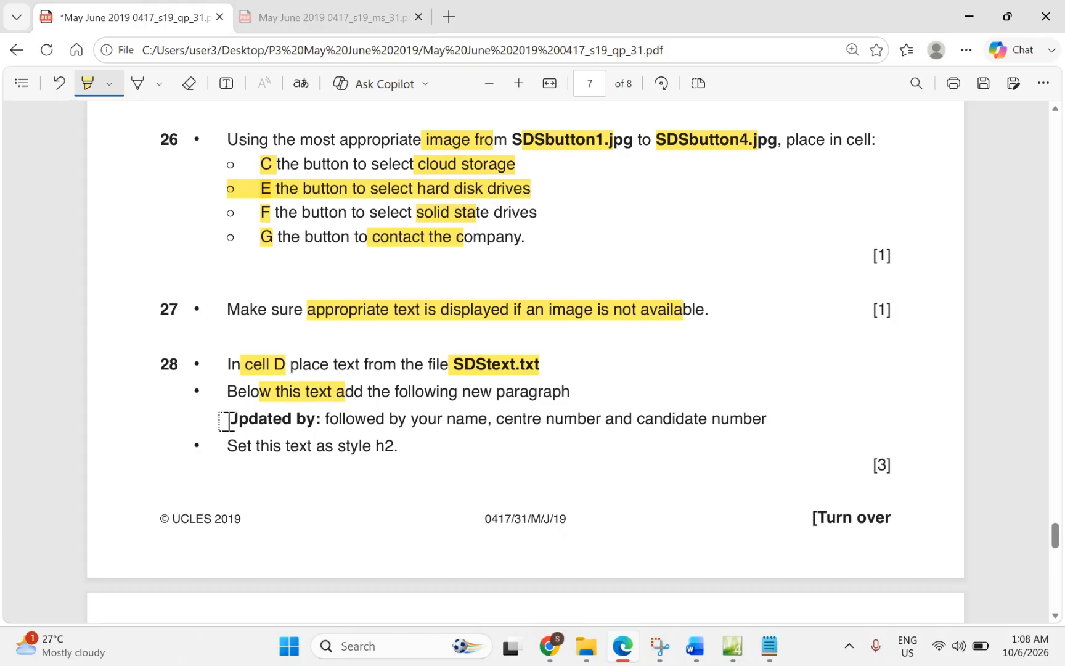
left_click_drag(222, 418, 321, 419)
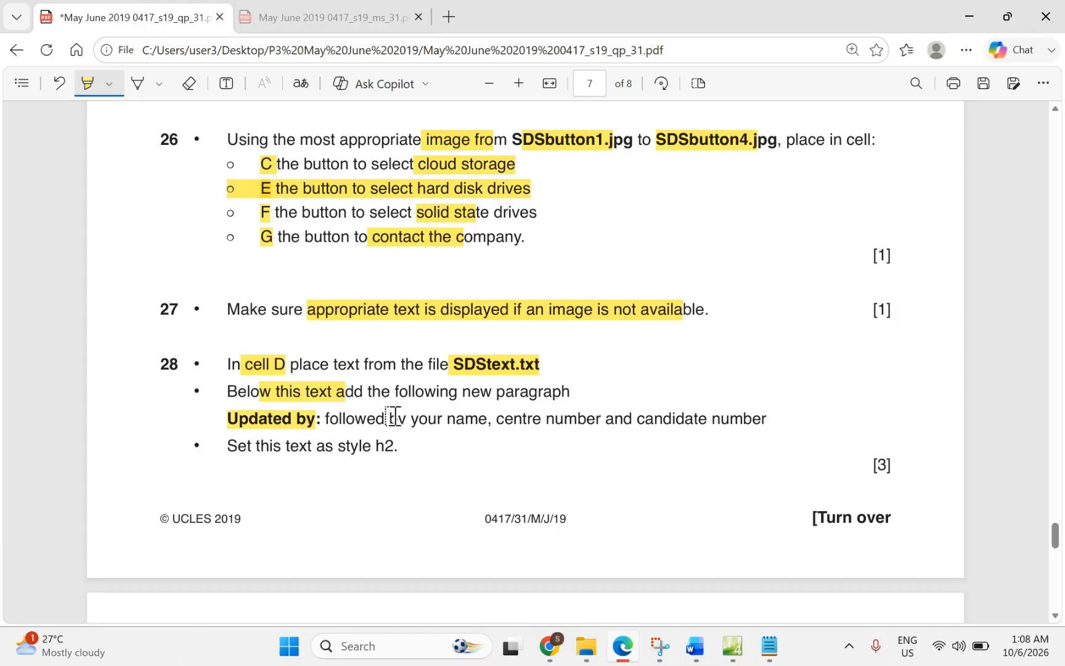
left_click_drag(393, 418, 754, 428)
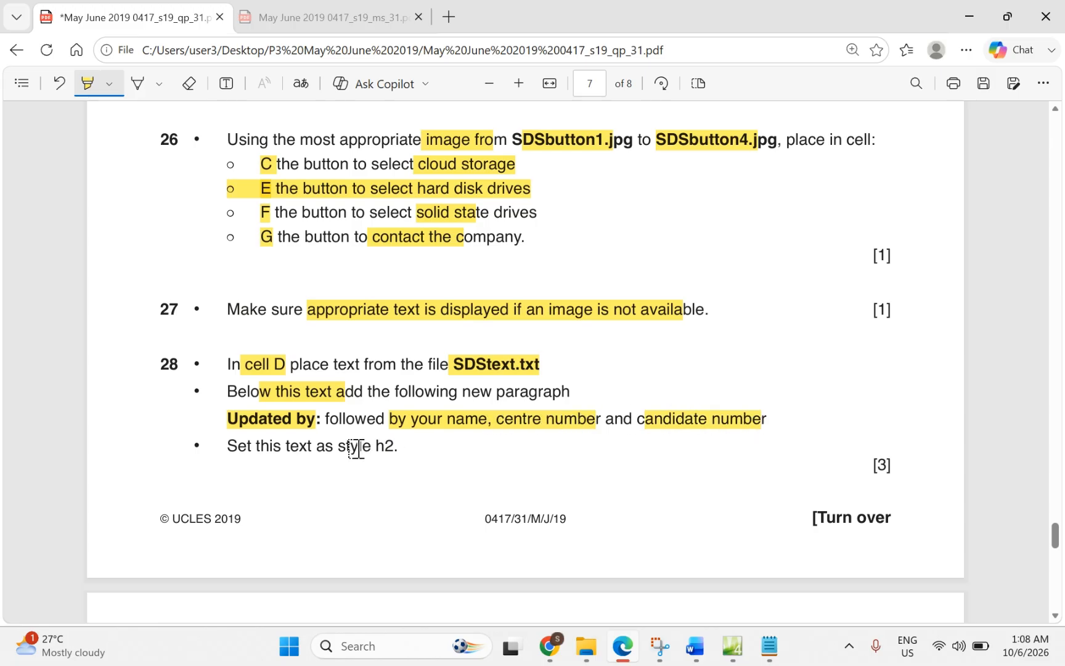
left_click_drag(362, 446, 399, 448)
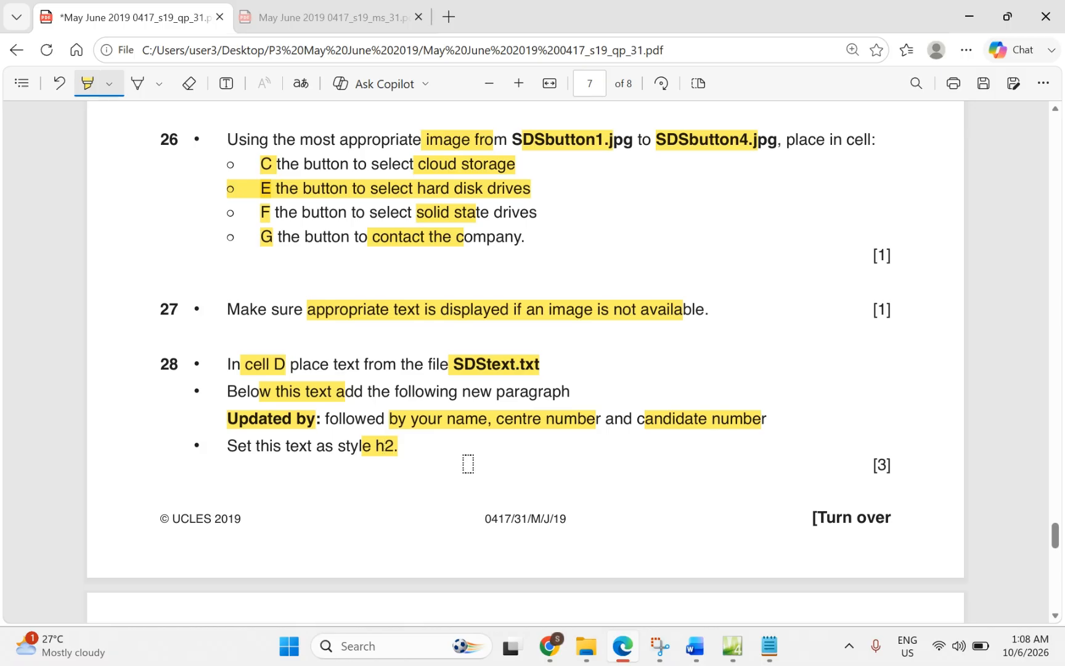
Step: Add an 'Updated by:' line with your name and centre number, then style cell D as Heading 2
left_click(732, 646)
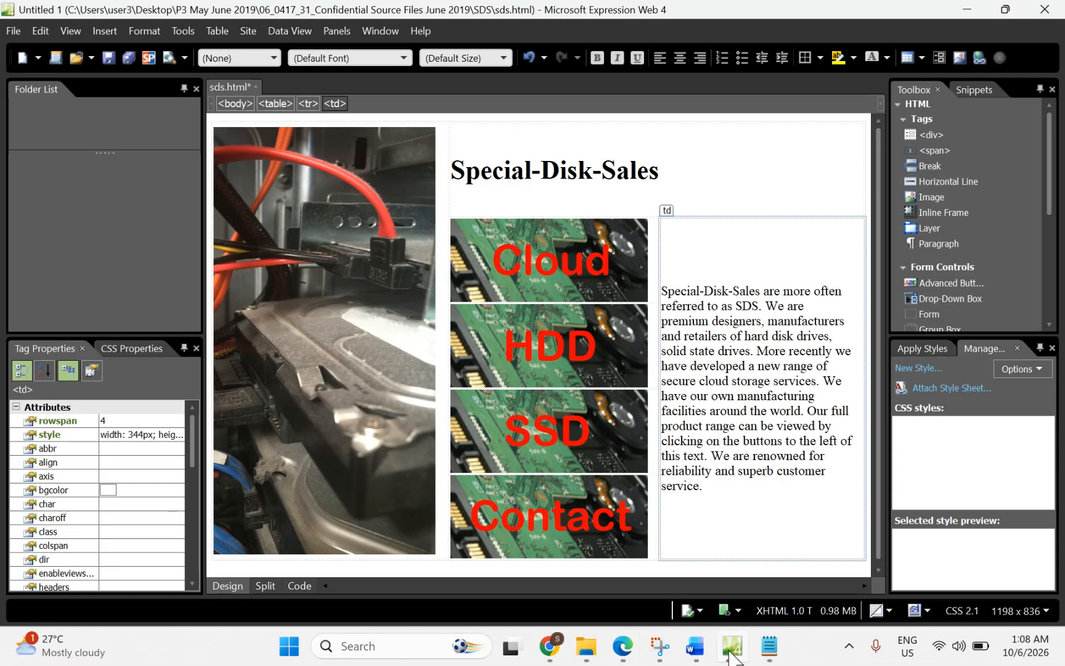
left_click(713, 493)
key("Return")
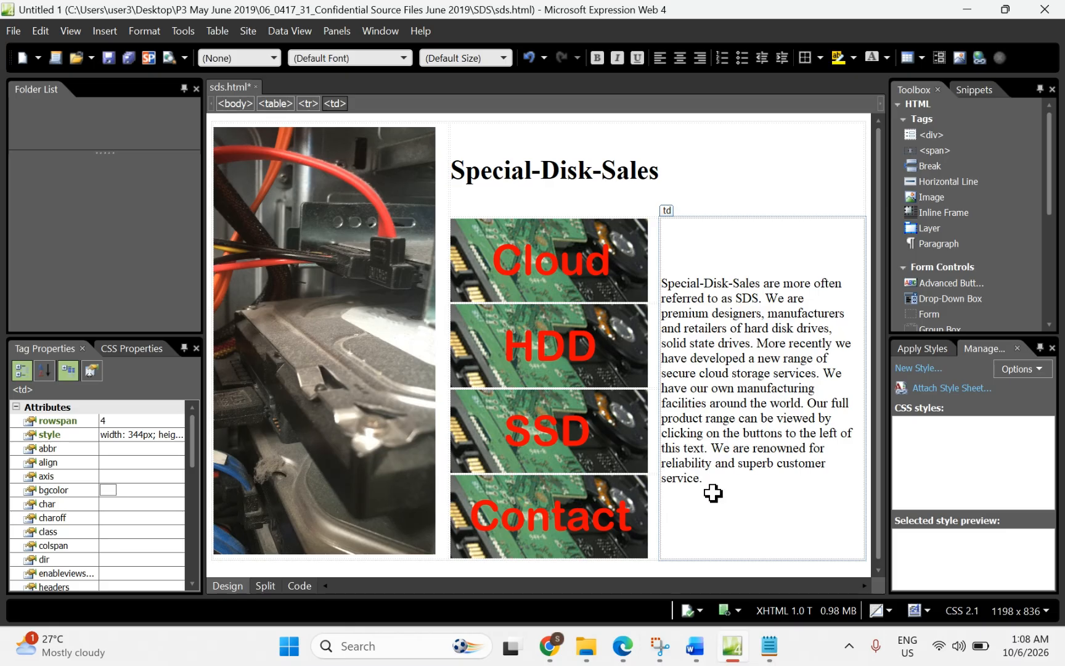
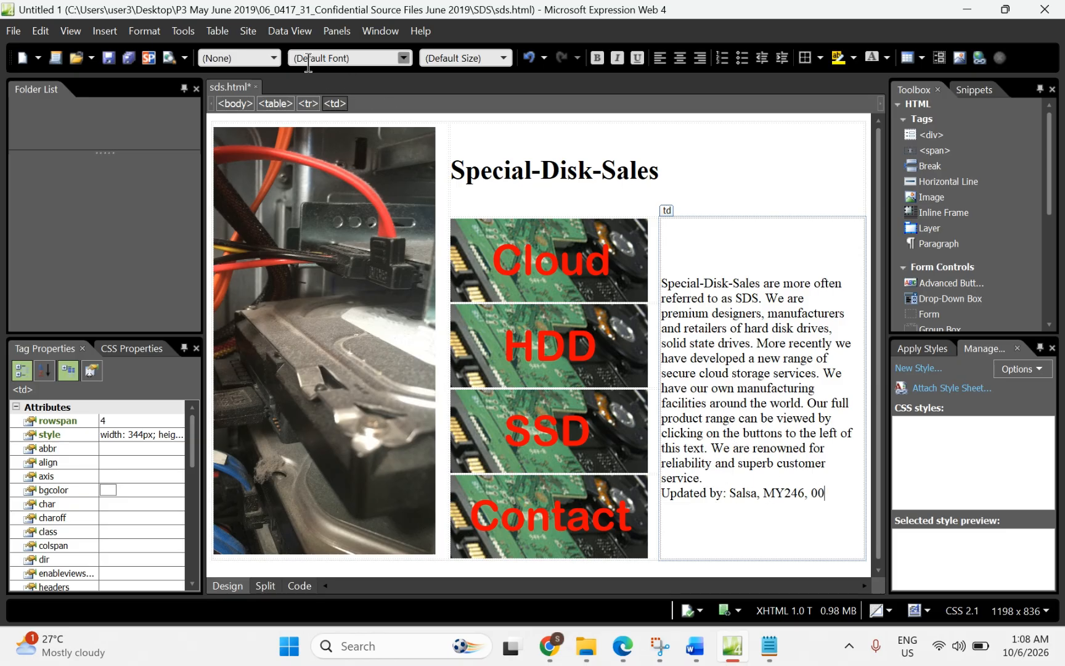
left_click(264, 58)
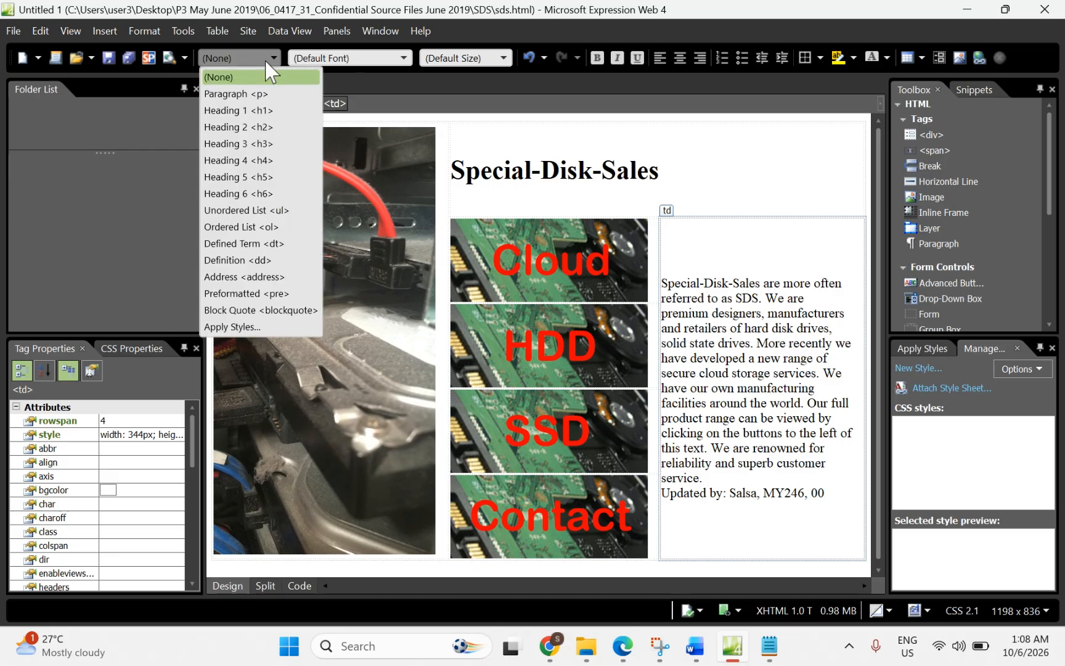
left_click(222, 127)
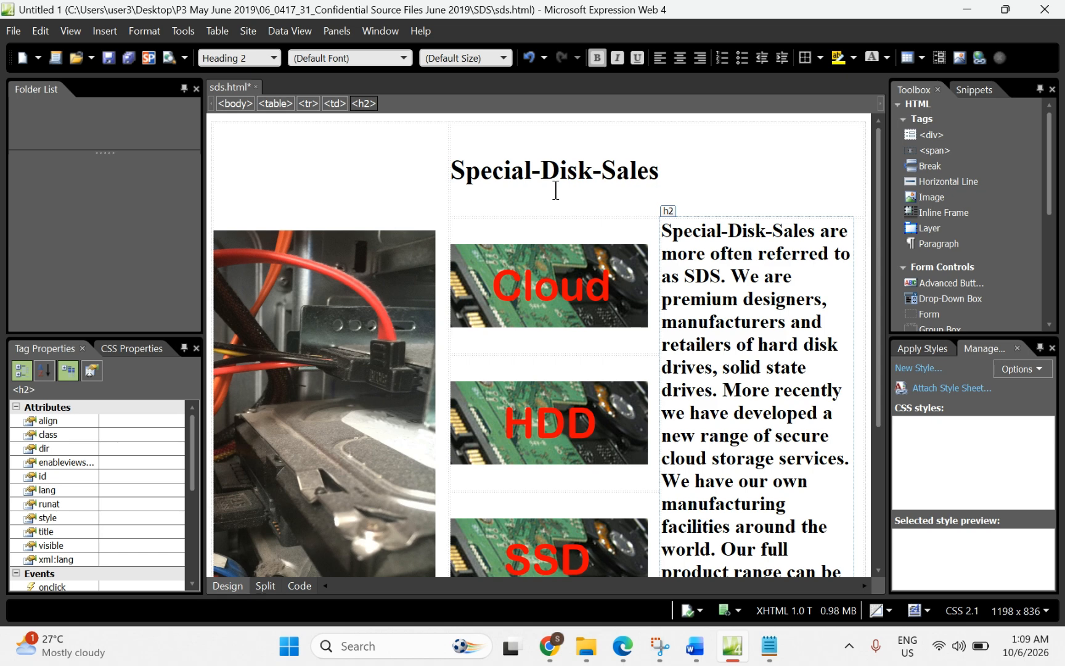
Step: Highlight 'the stylesheet SDSstyle.css' in question 29, then return to sds.html
left_click(622, 646)
scroll(502, 512, "down", 5)
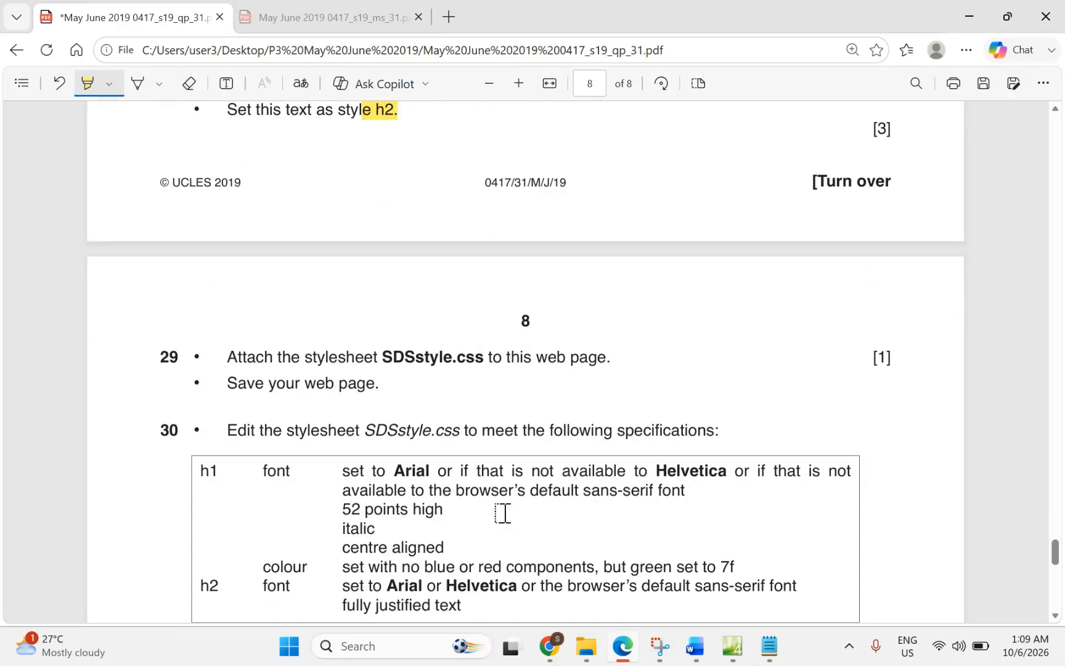
scroll(502, 512, "up", 4)
scroll(484, 535, "up", 2)
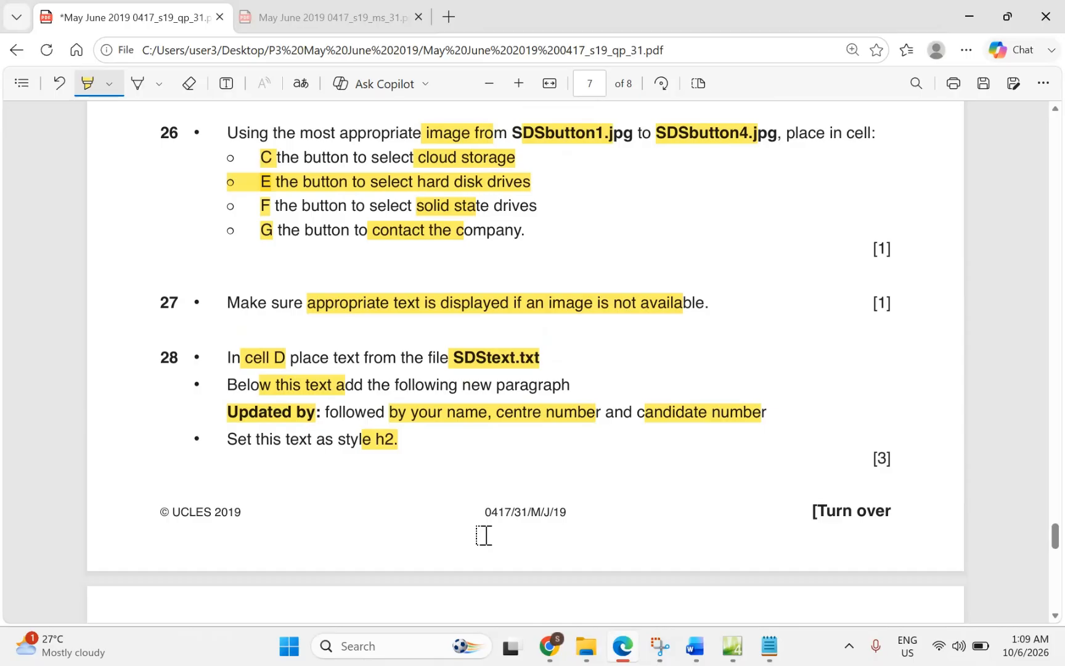
scroll(484, 535, "down", 8)
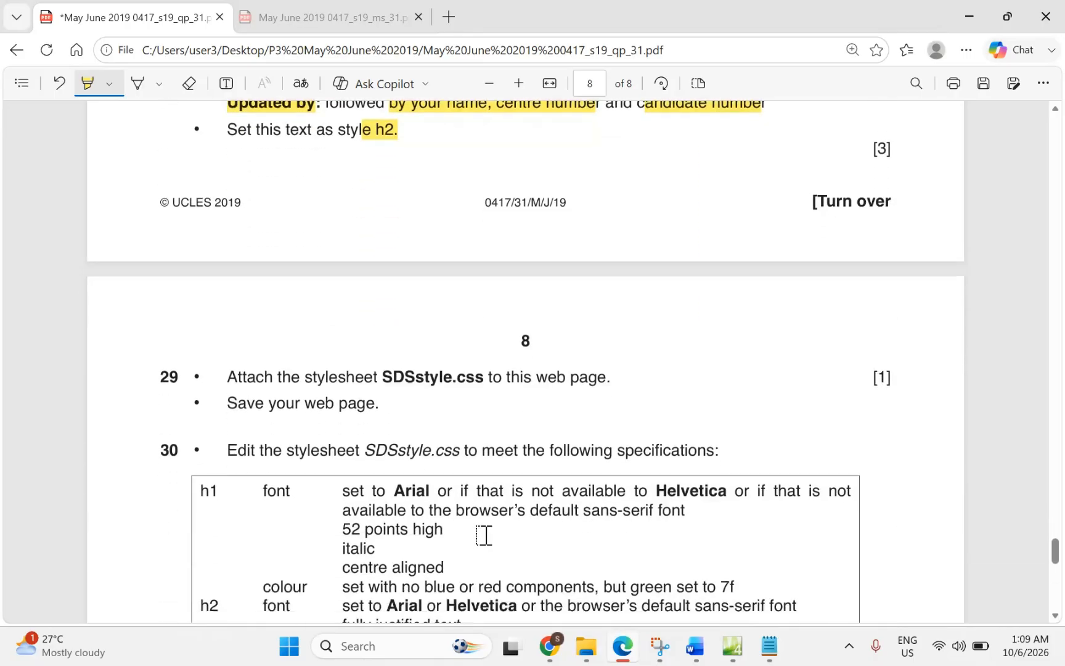
scroll(484, 535, "down", 2)
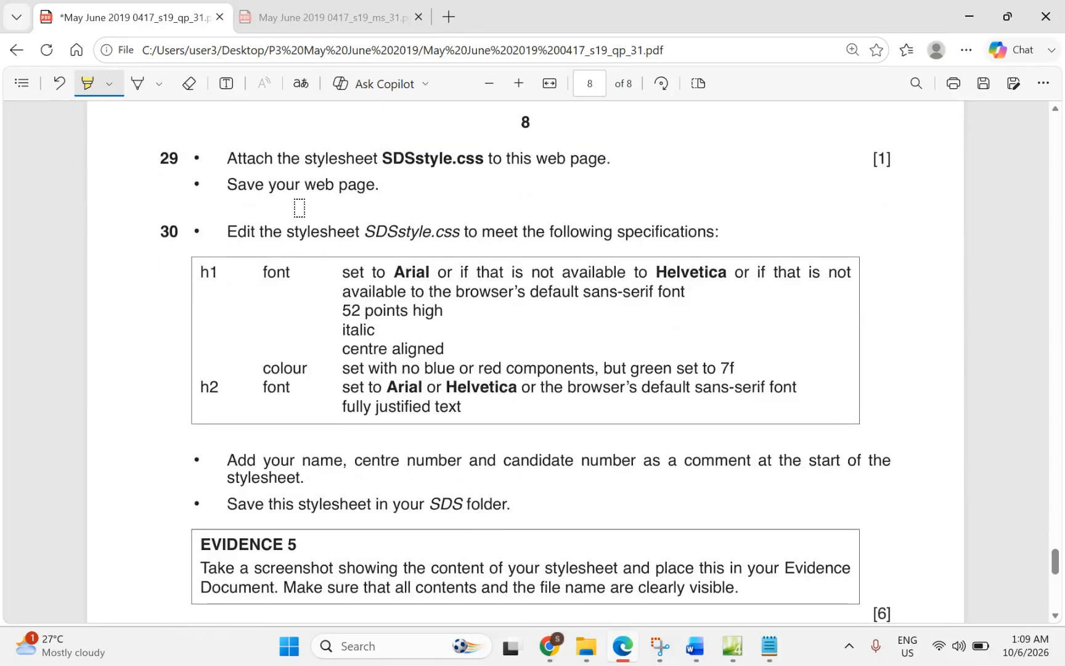
left_click_drag(293, 162, 479, 160)
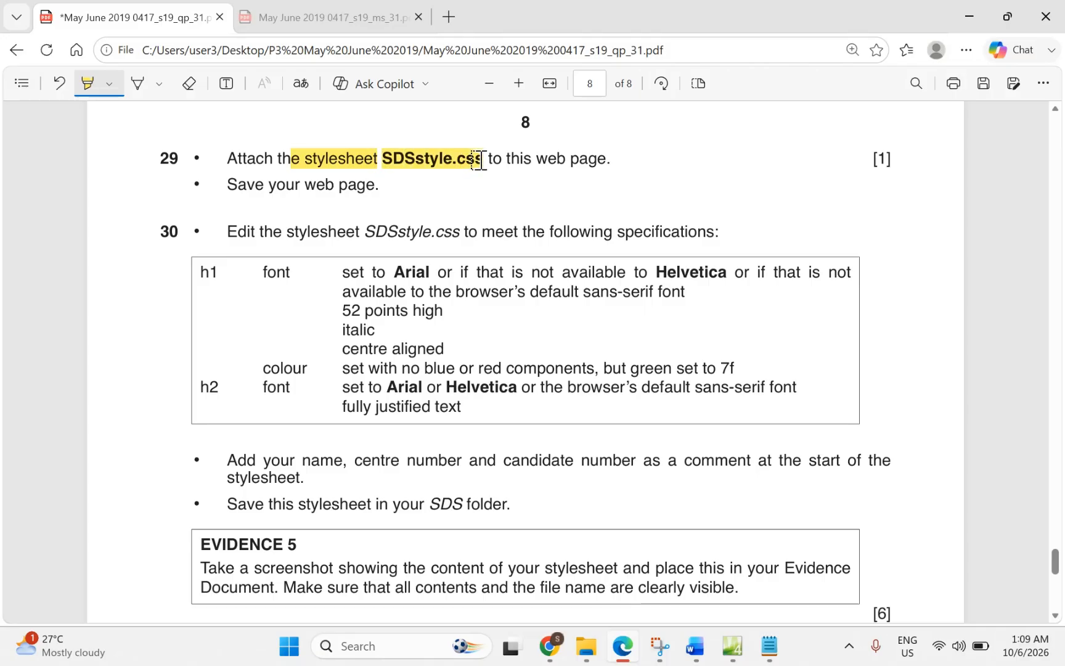
left_click(733, 647)
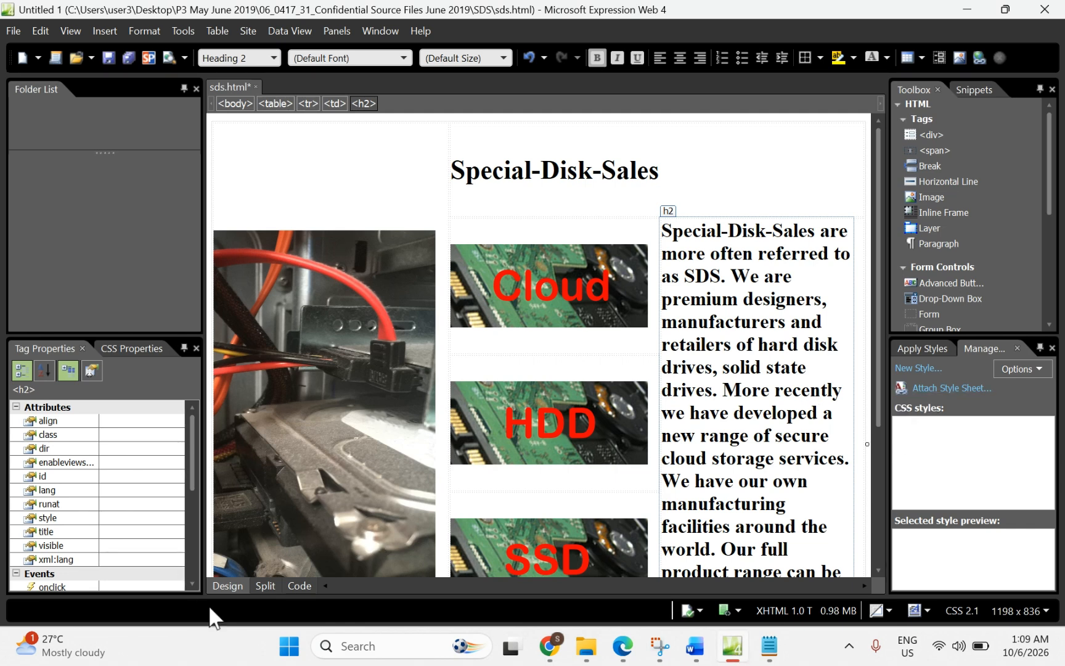
left_click(299, 587)
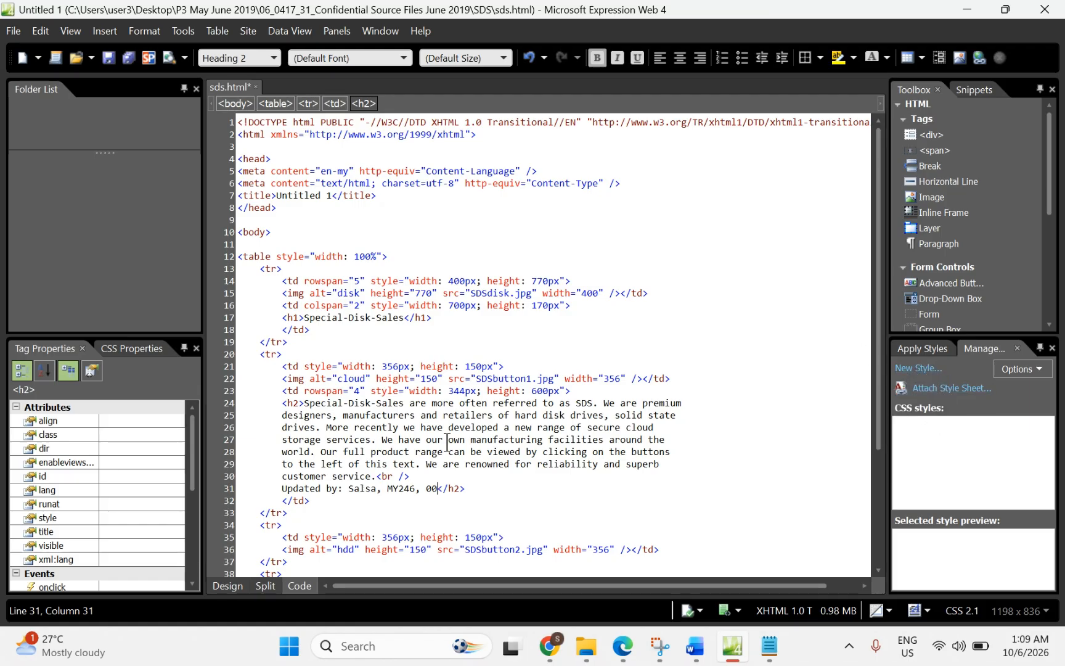
left_click(226, 586)
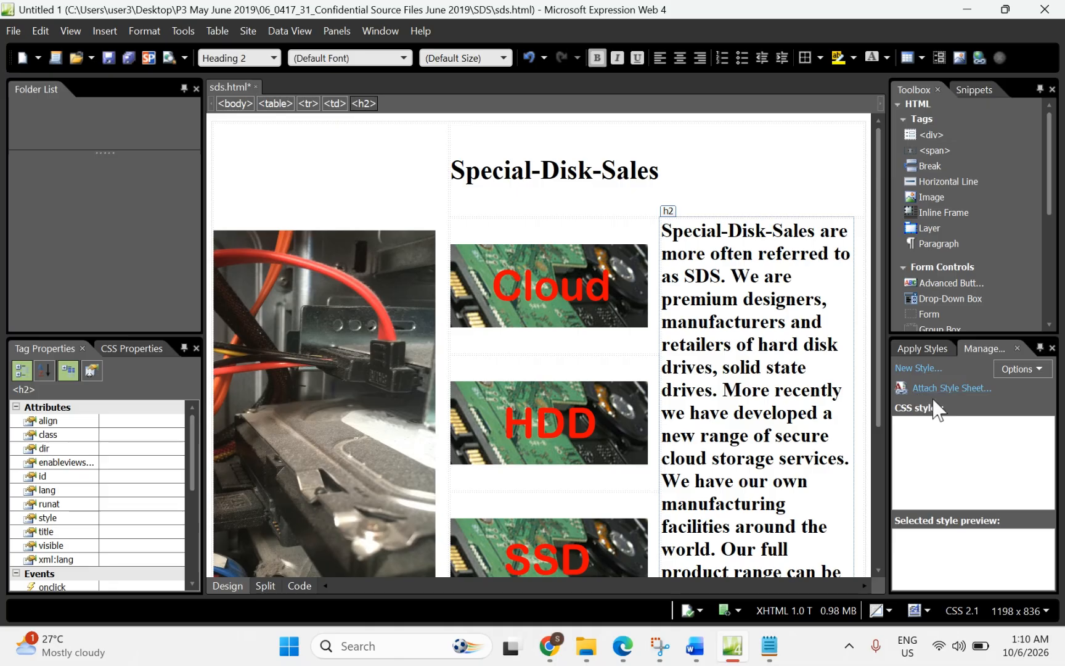
left_click(1052, 349)
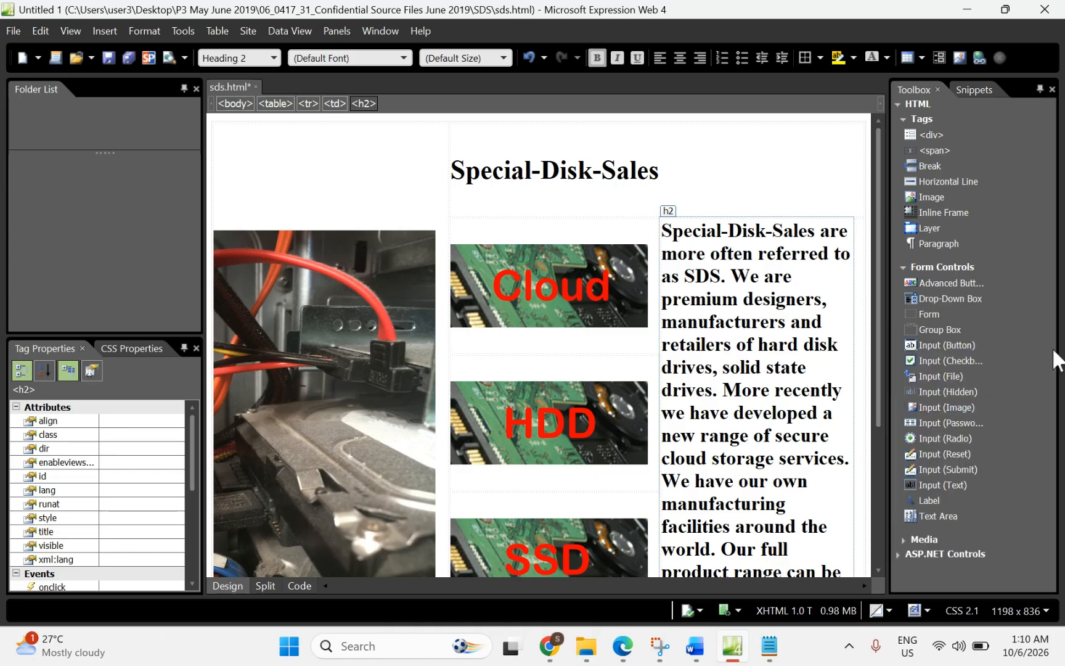
left_click(1052, 90)
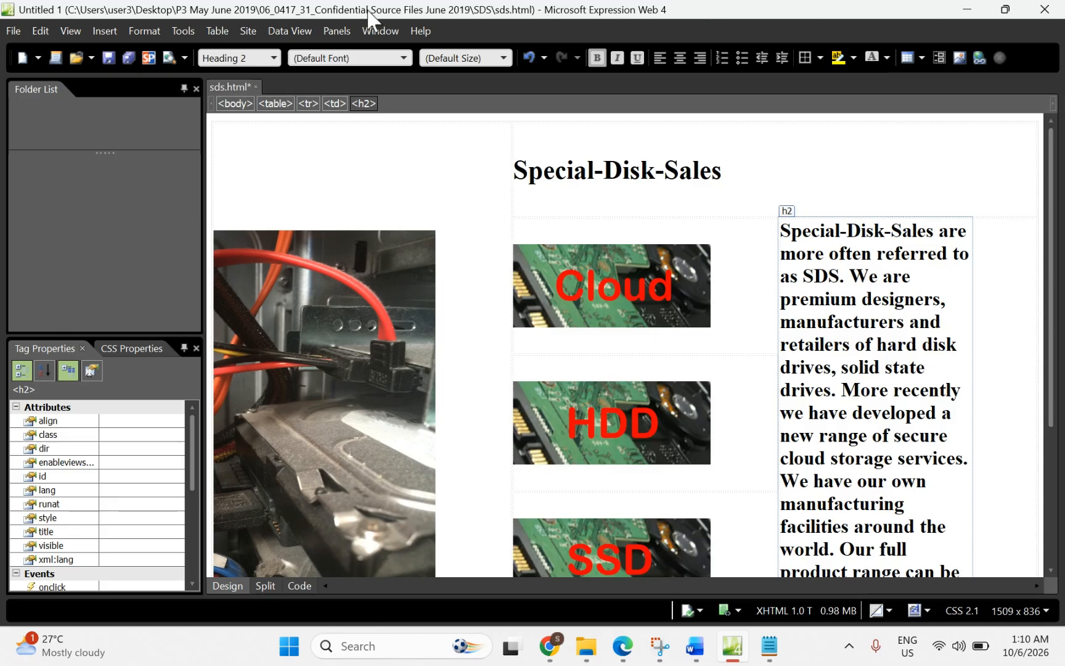
left_click(336, 32)
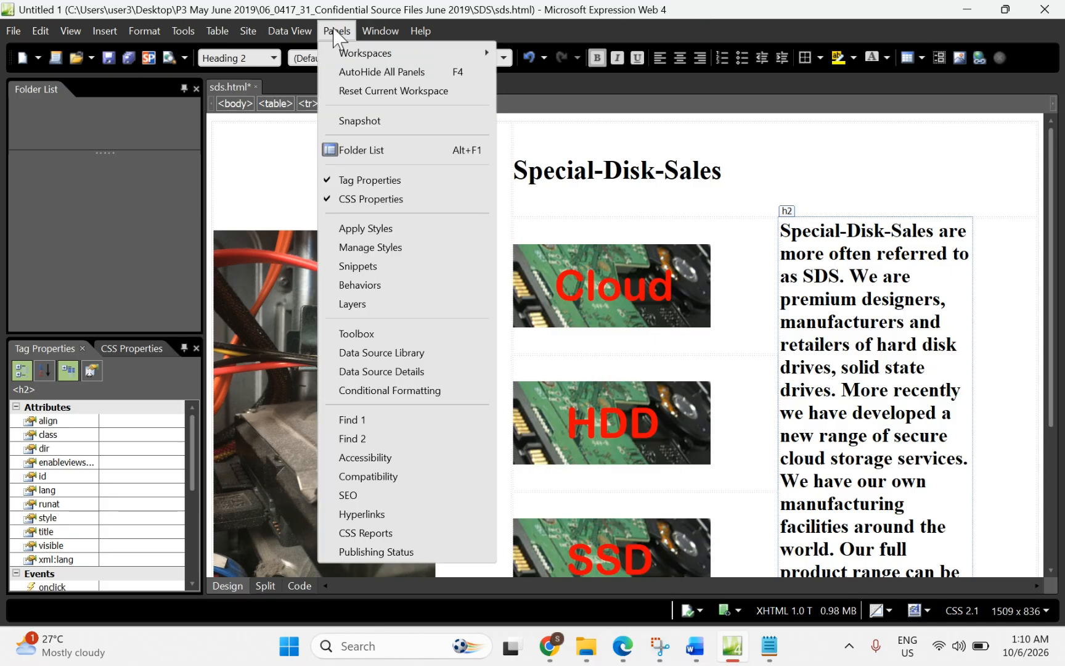
left_click(363, 93)
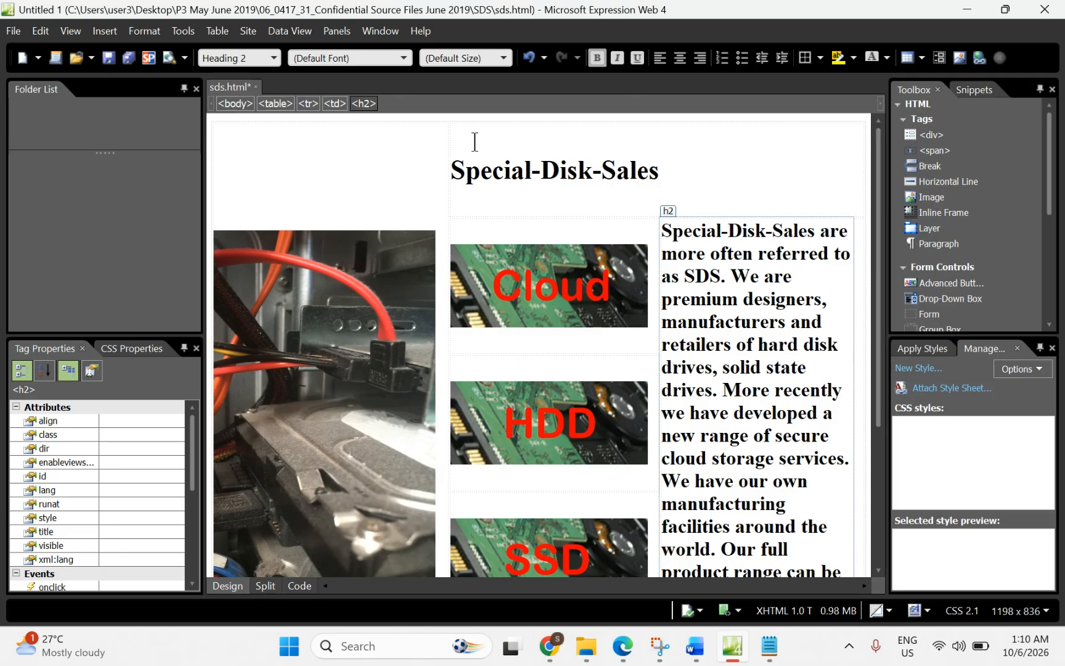
Step: Attach SDSstyle.css from Desktop > P3 May June 2019 > 06_0417_31 source files > SDS to the page
left_click(930, 388)
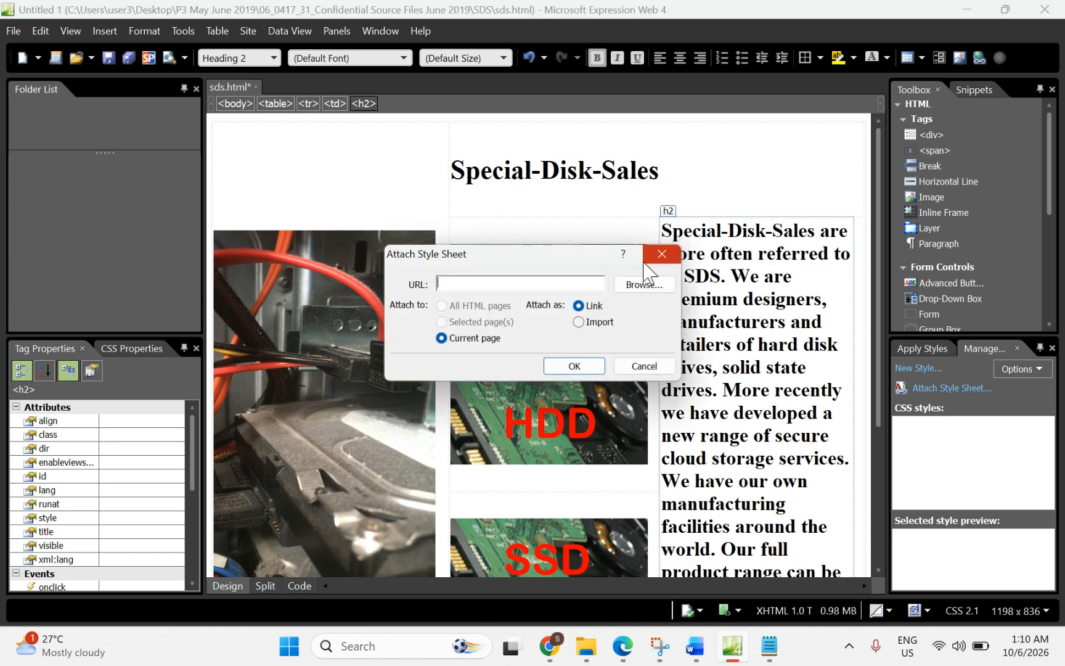
left_click(641, 285)
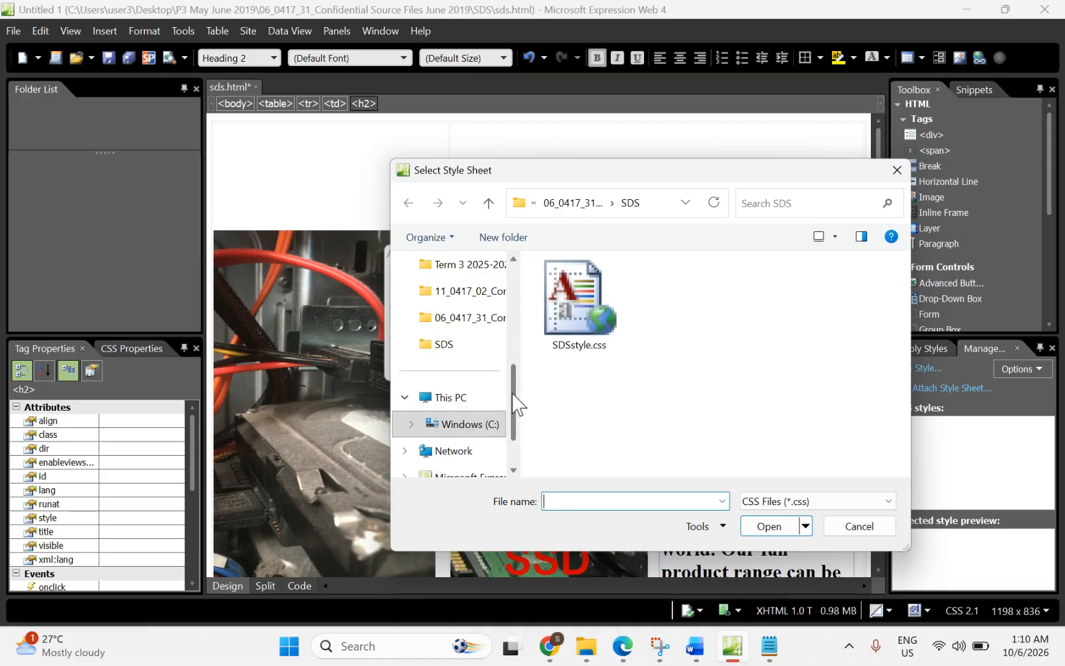
left_click_drag(512, 395, 518, 305)
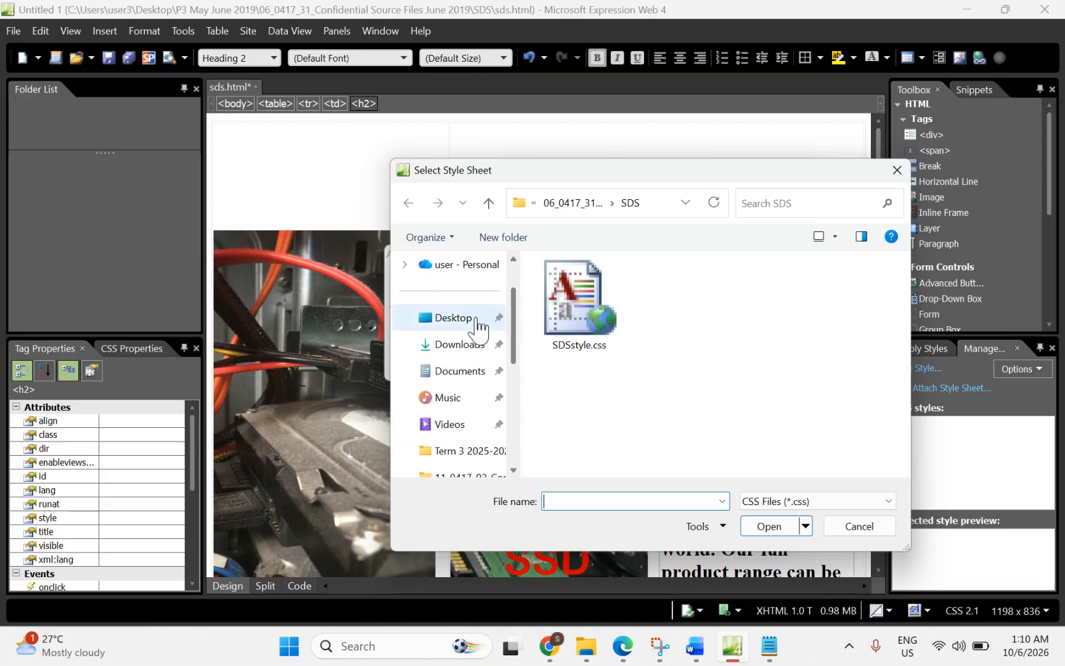
left_click(454, 327)
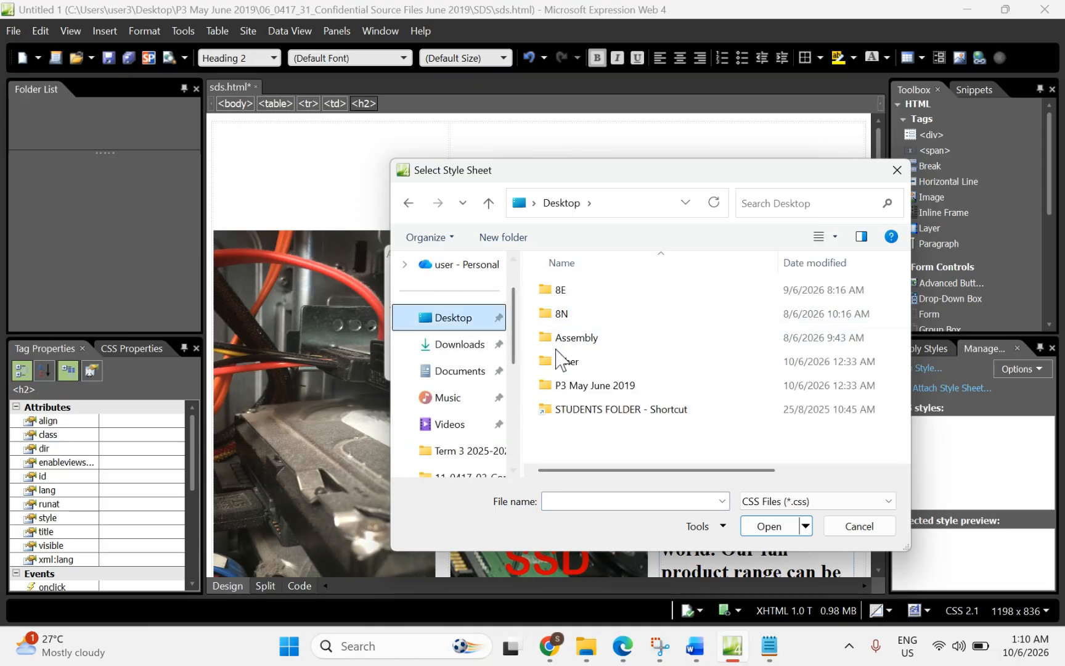
double_click(572, 387)
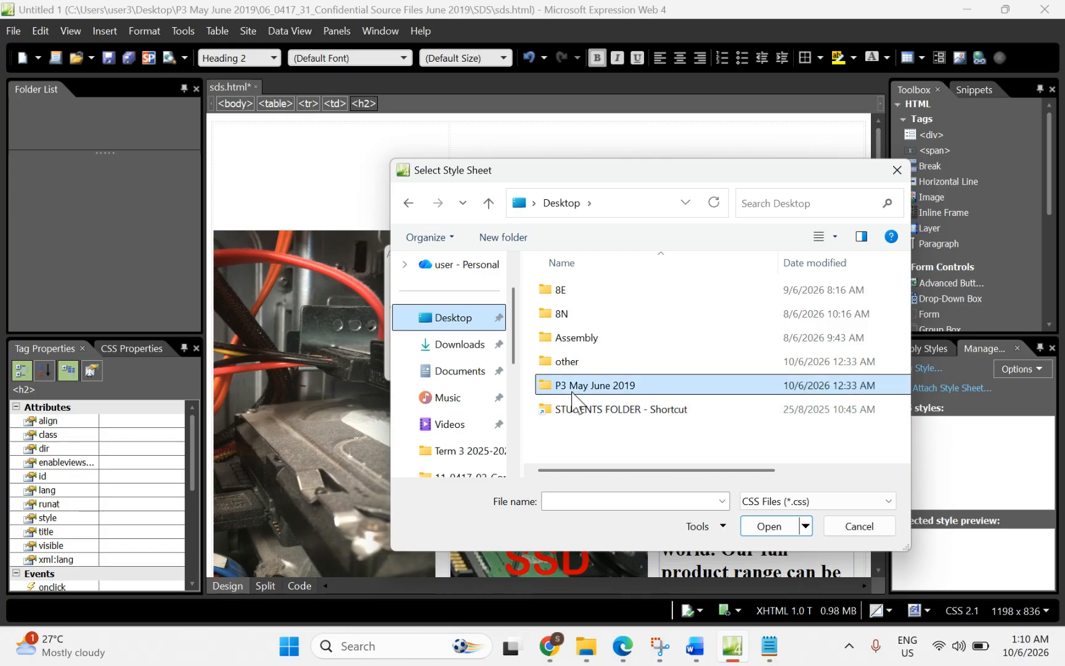
double_click(567, 299)
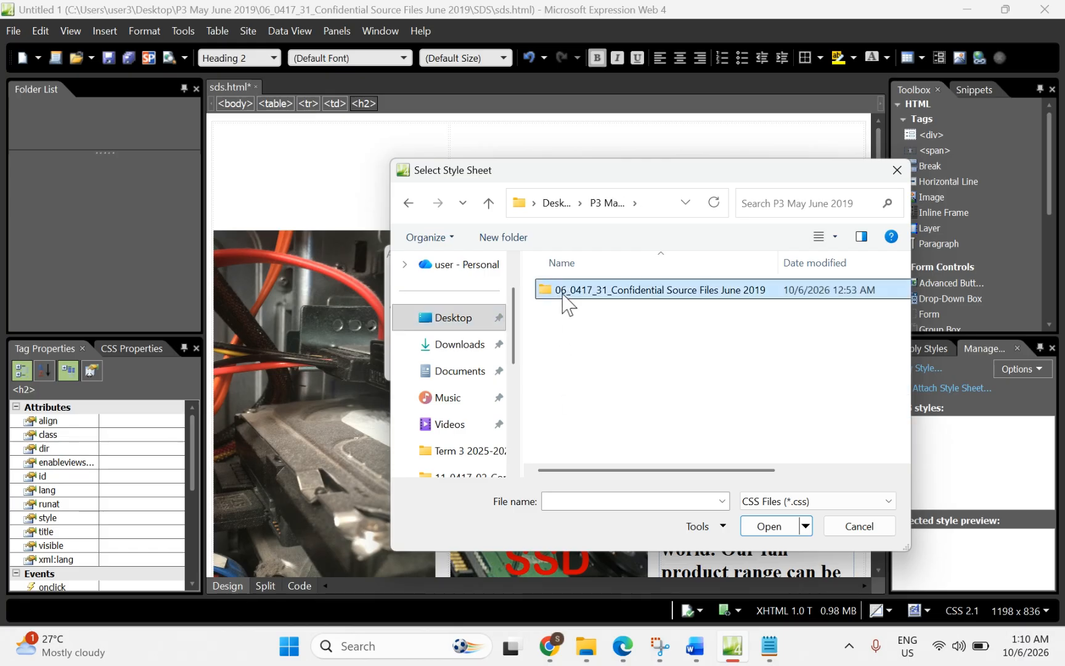
double_click(579, 302)
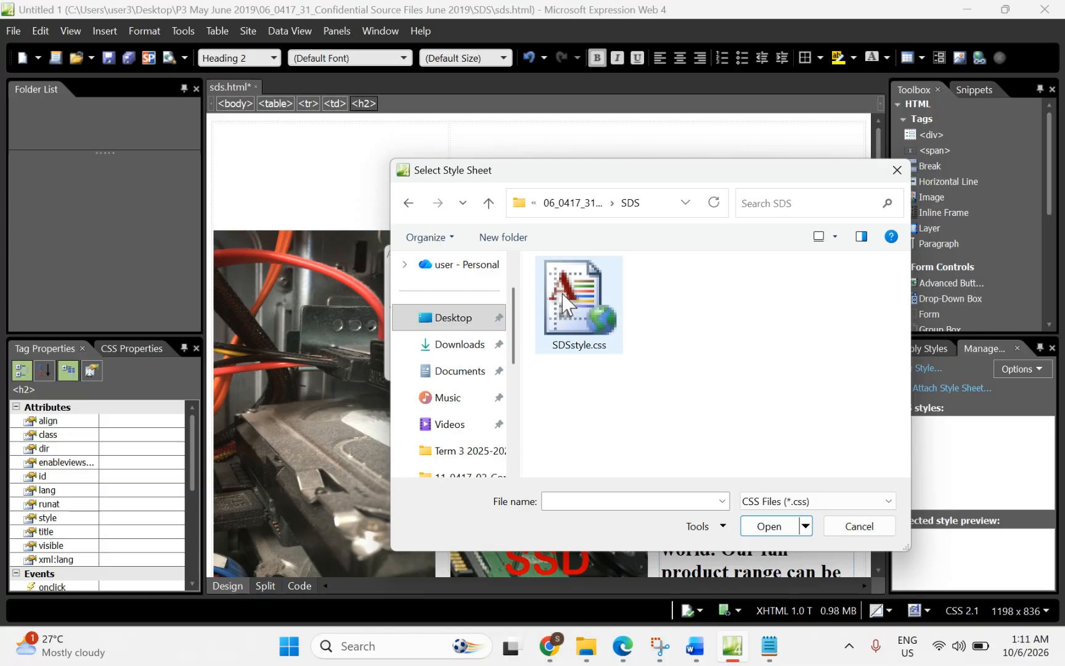
double_click(563, 302)
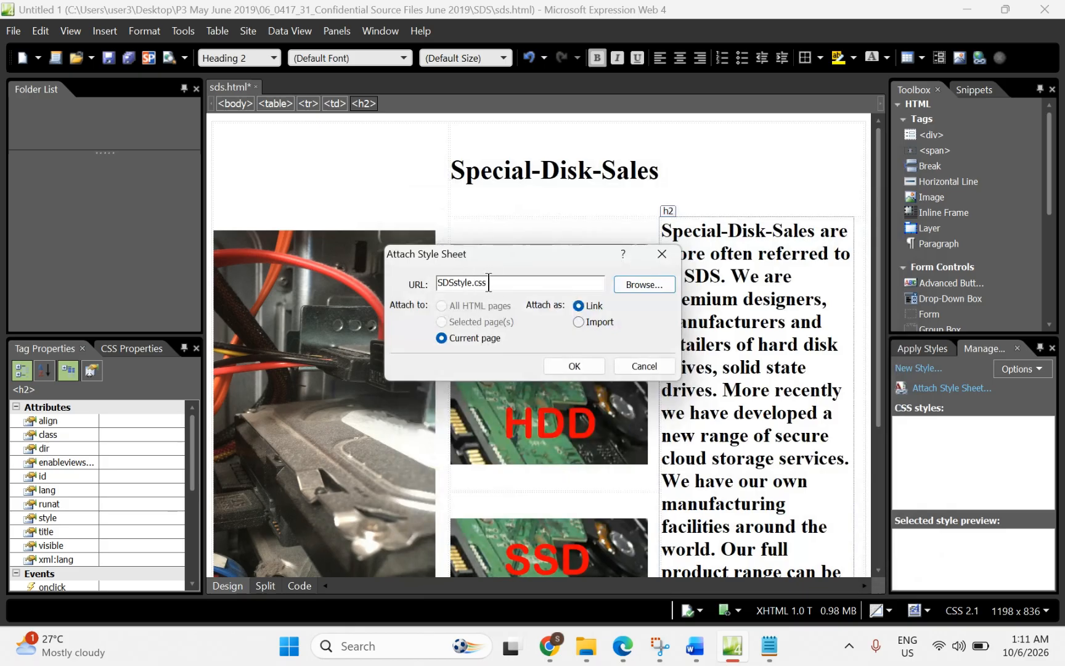
left_click(573, 366)
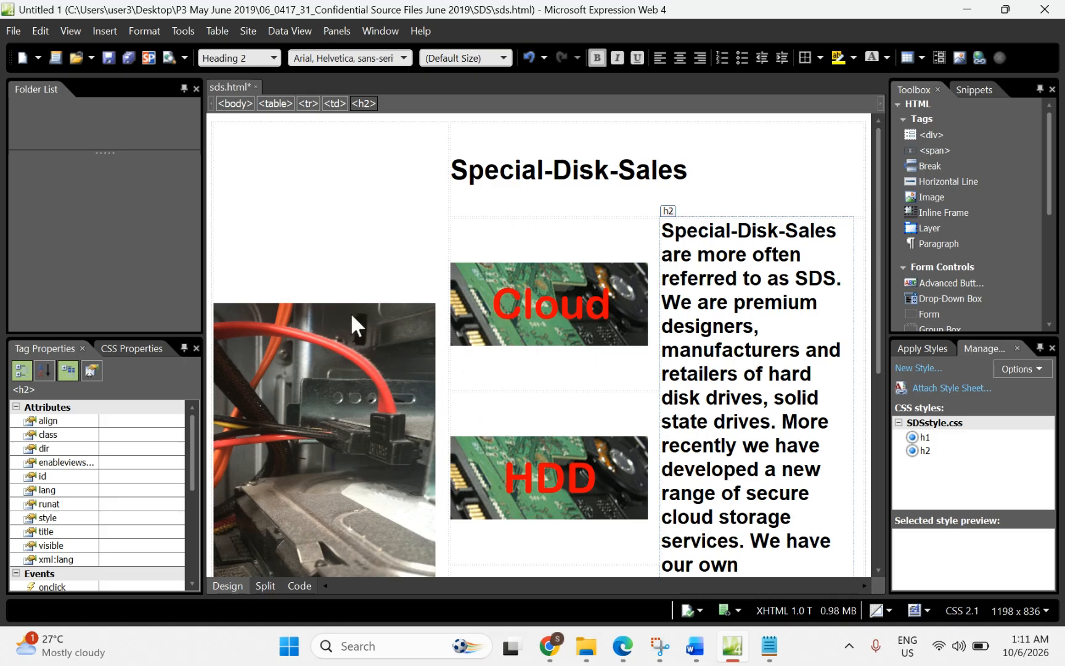
Step: View the HTML source and select the SDSstyle.css link on line 8 of the head
left_click(291, 585)
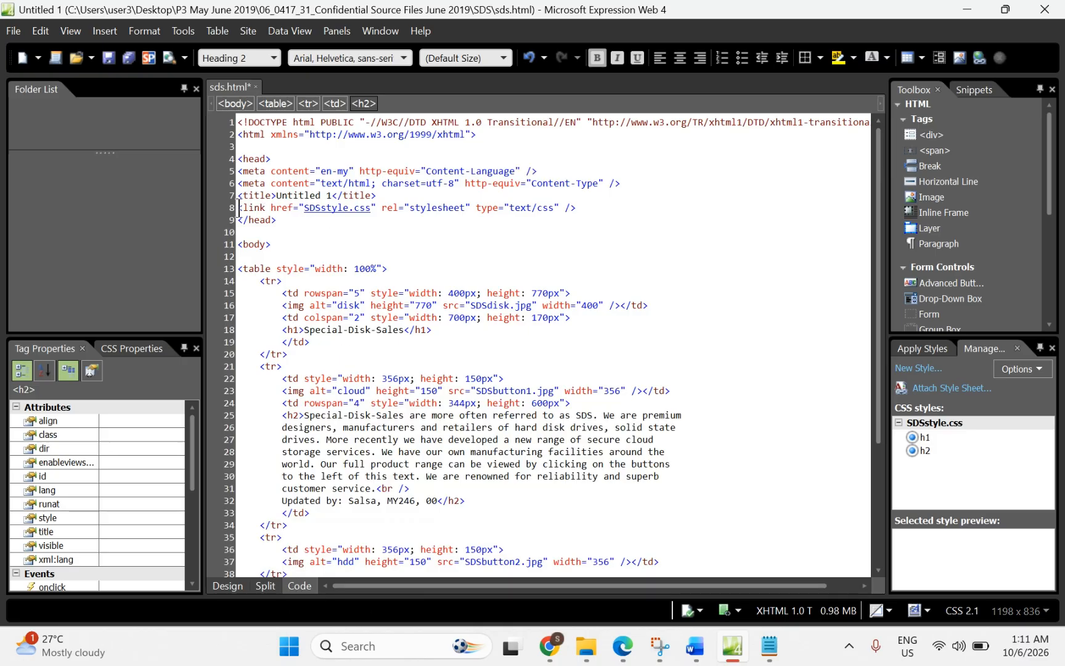
left_click_drag(237, 208, 578, 208)
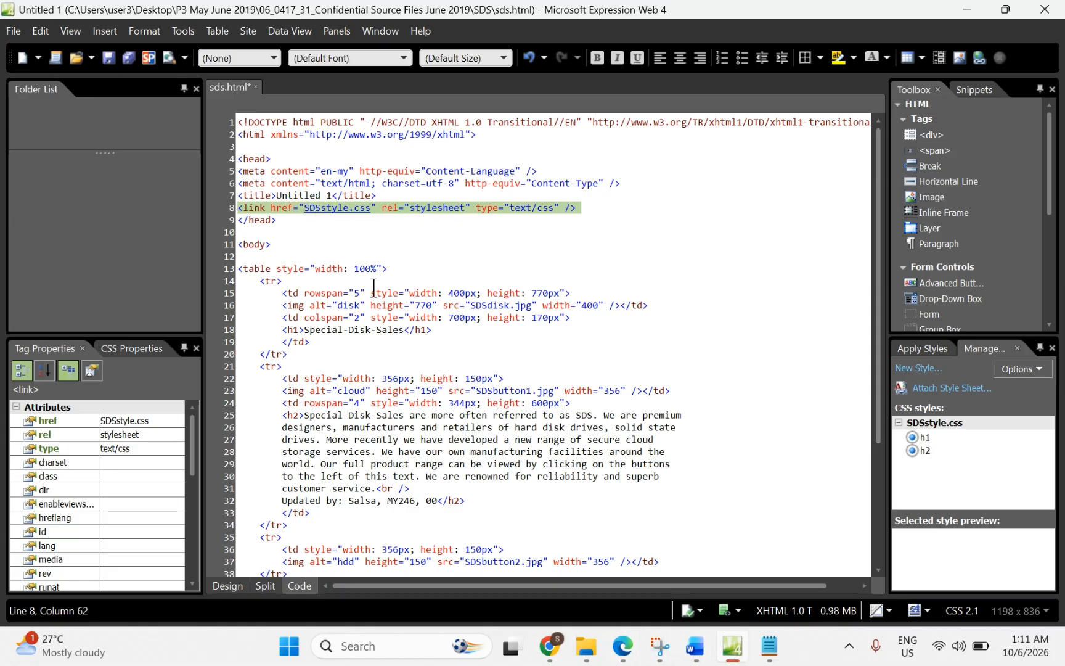
left_click(624, 652)
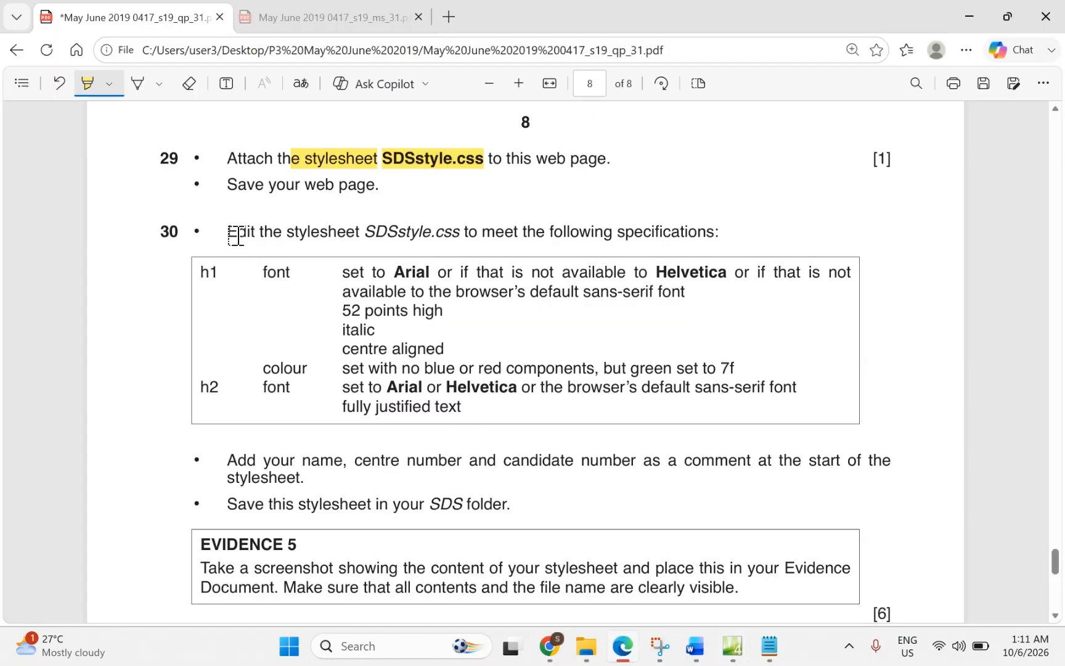
Step: Highlight question 30's edit-SDSstyle.css instruction plus the h1 and h2 Arial/Helvetica, sans-serif requirements
left_click_drag(236, 236, 461, 238)
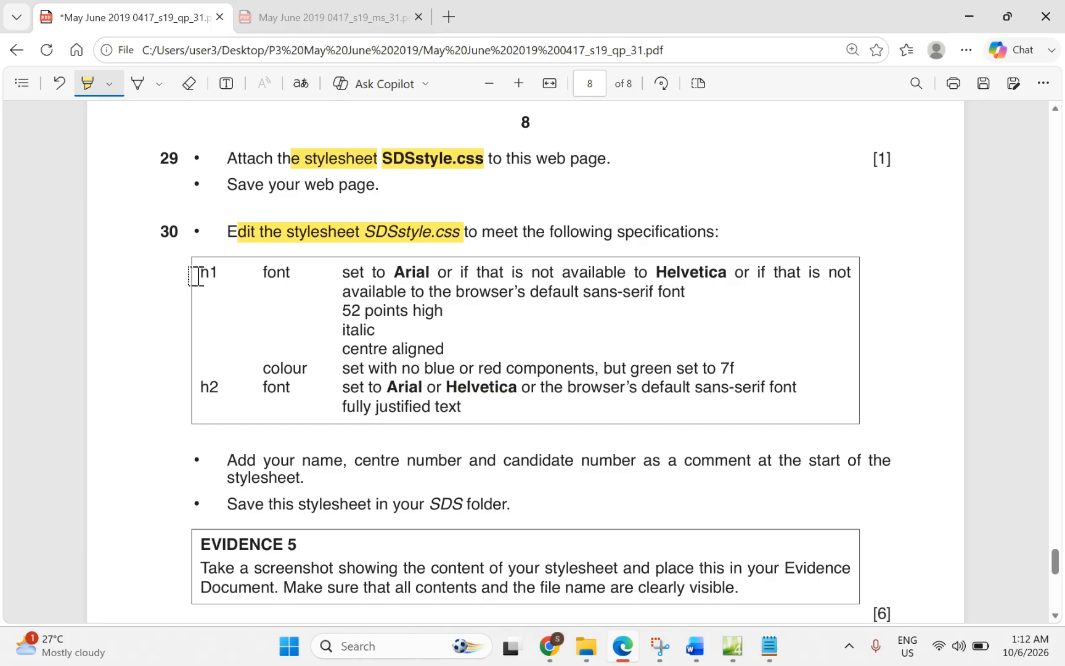
left_click_drag(196, 276, 219, 277)
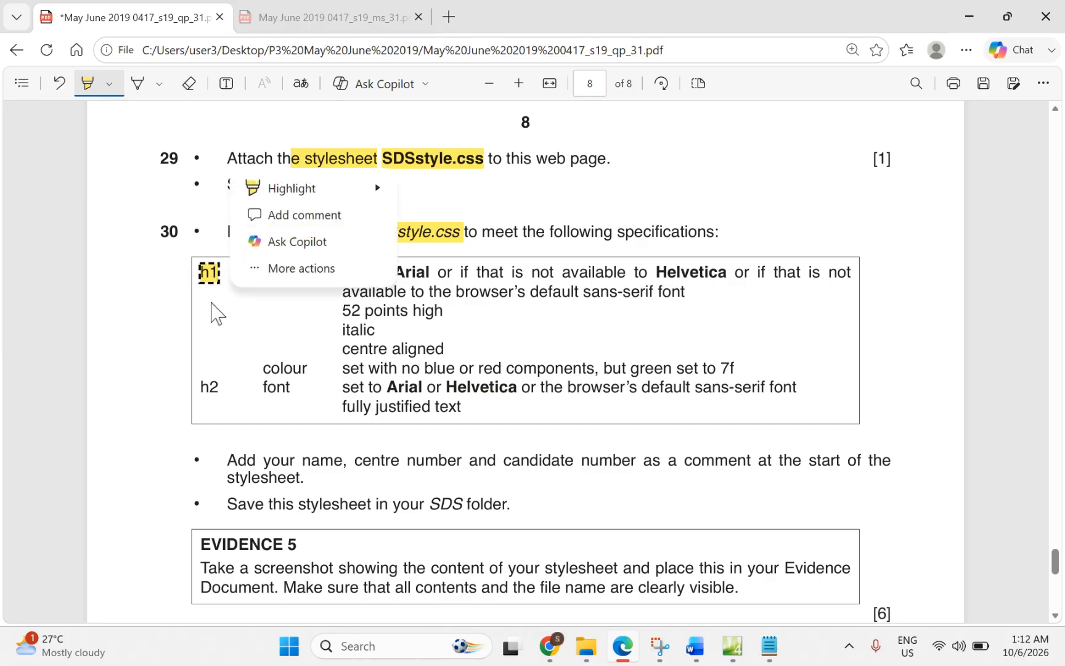
left_click_drag(197, 384, 221, 386)
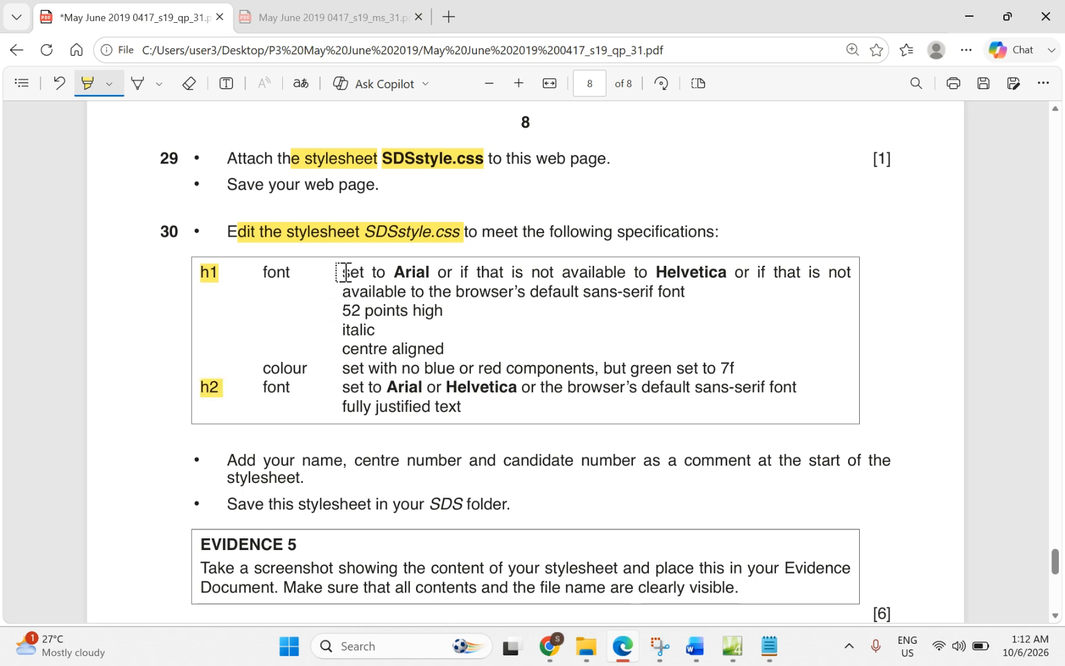
left_click_drag(342, 272, 709, 272)
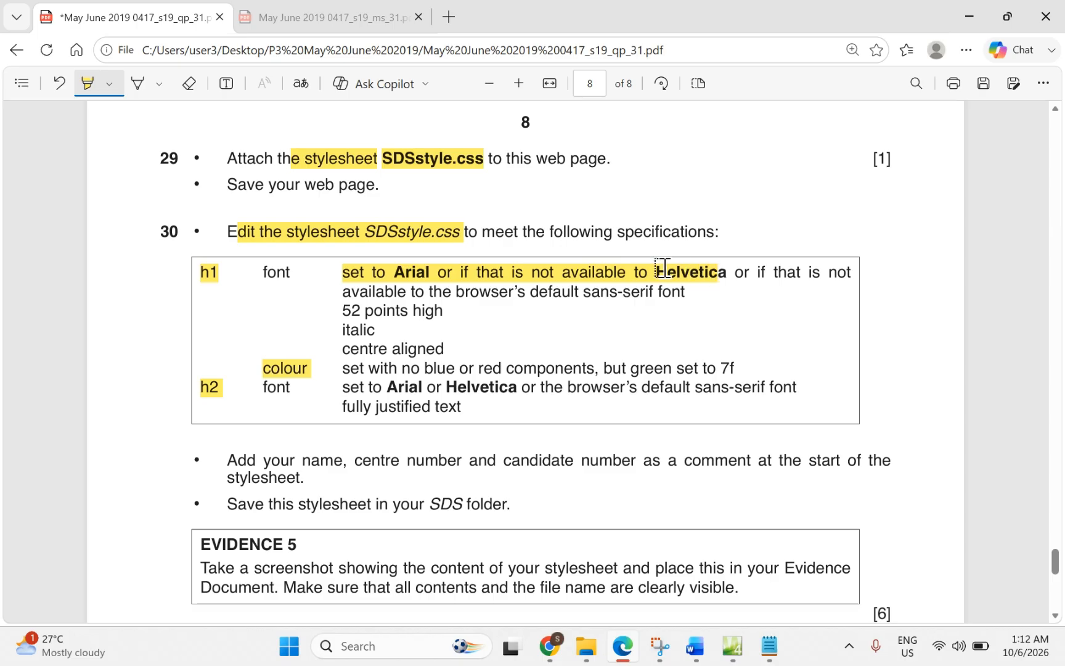
left_click_drag(589, 293, 671, 290)
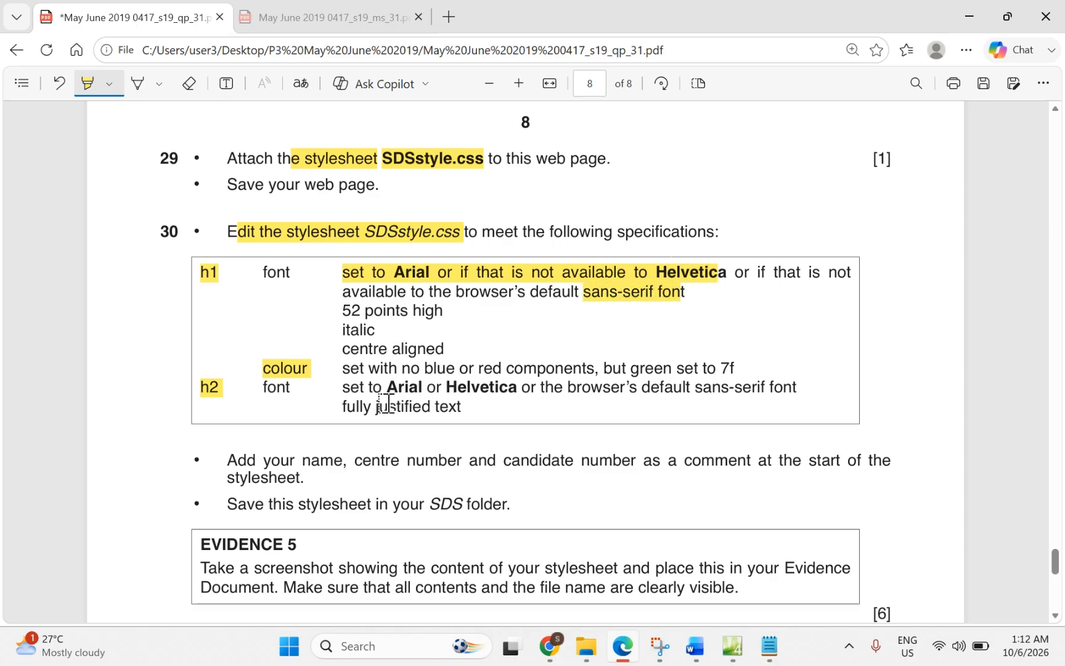
left_click_drag(388, 388, 516, 389)
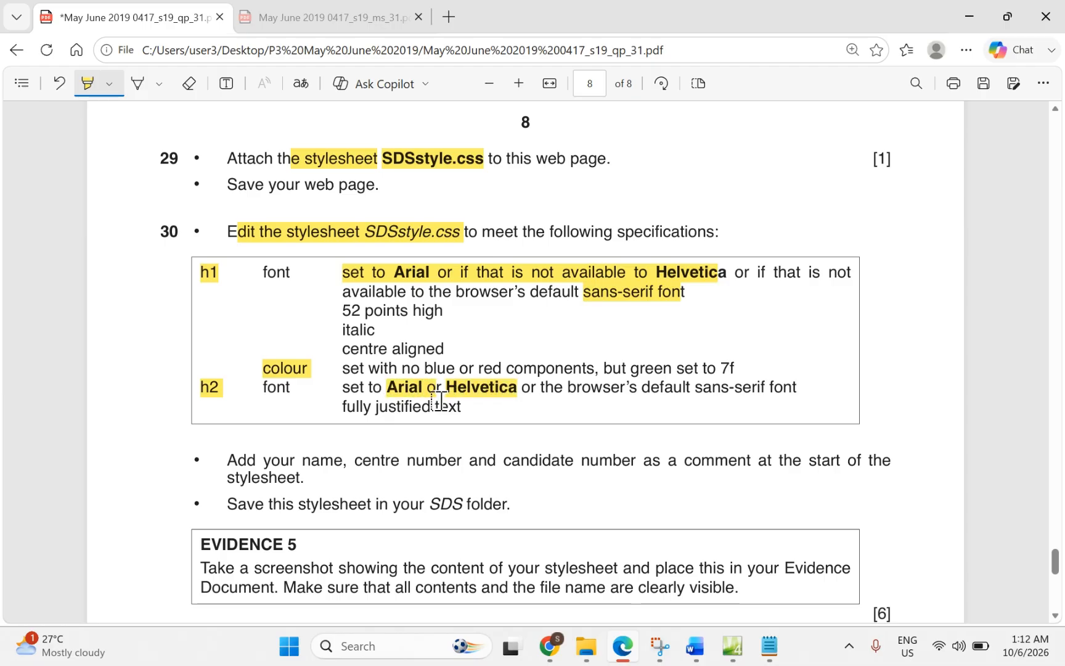
left_click_drag(691, 389, 781, 390)
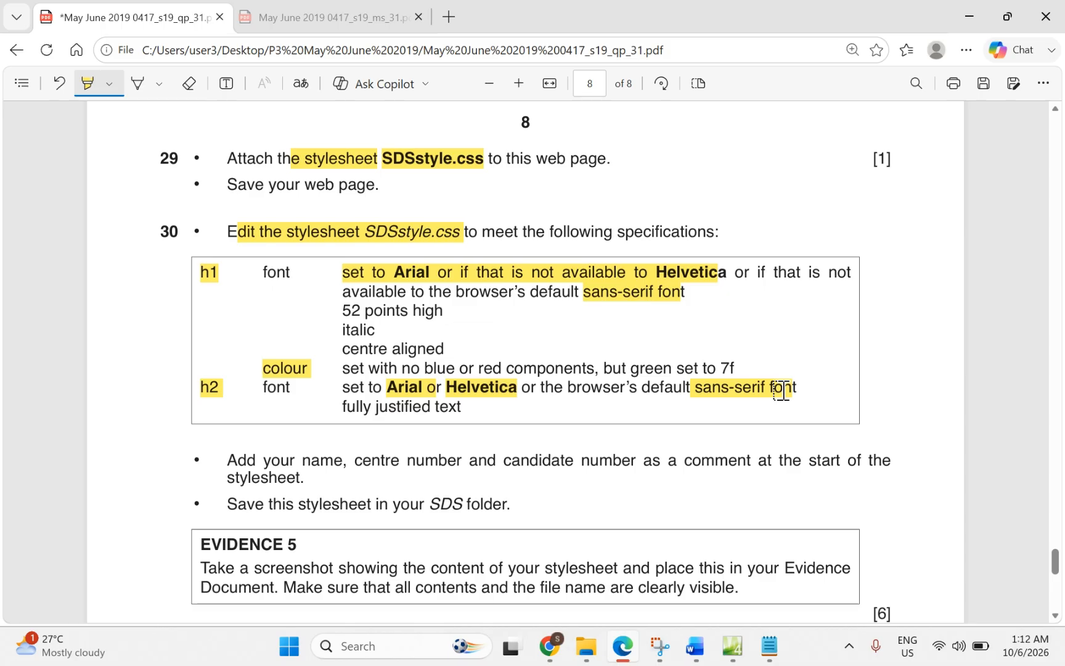
Step: Open SDSstyle.css and select its separate h2 font-family rule on line 5
left_click(731, 647)
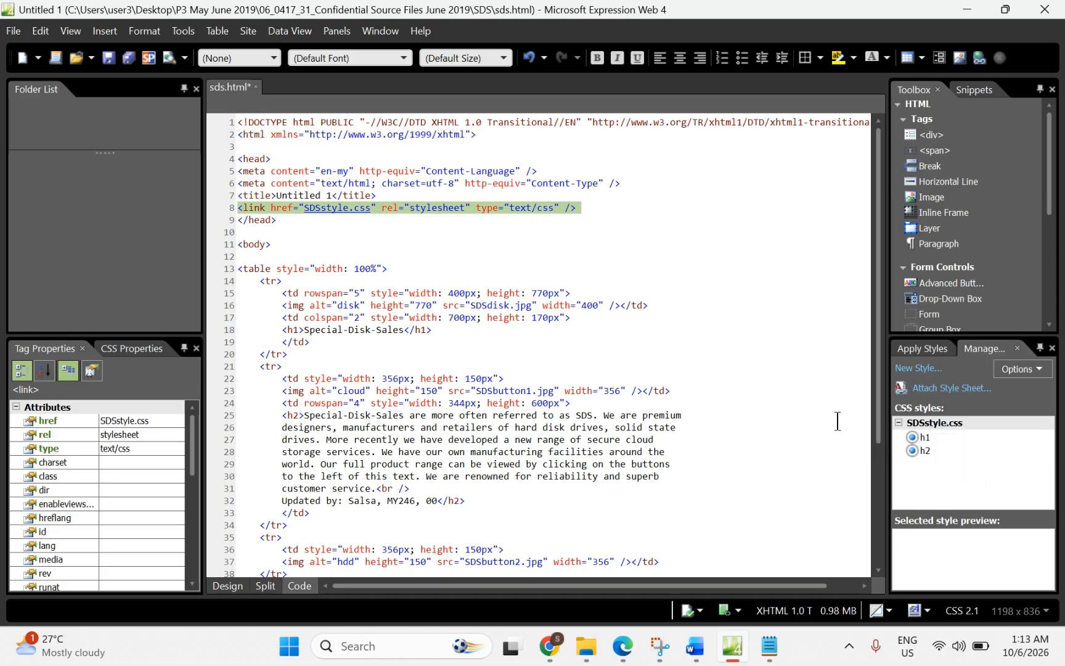
double_click(929, 425)
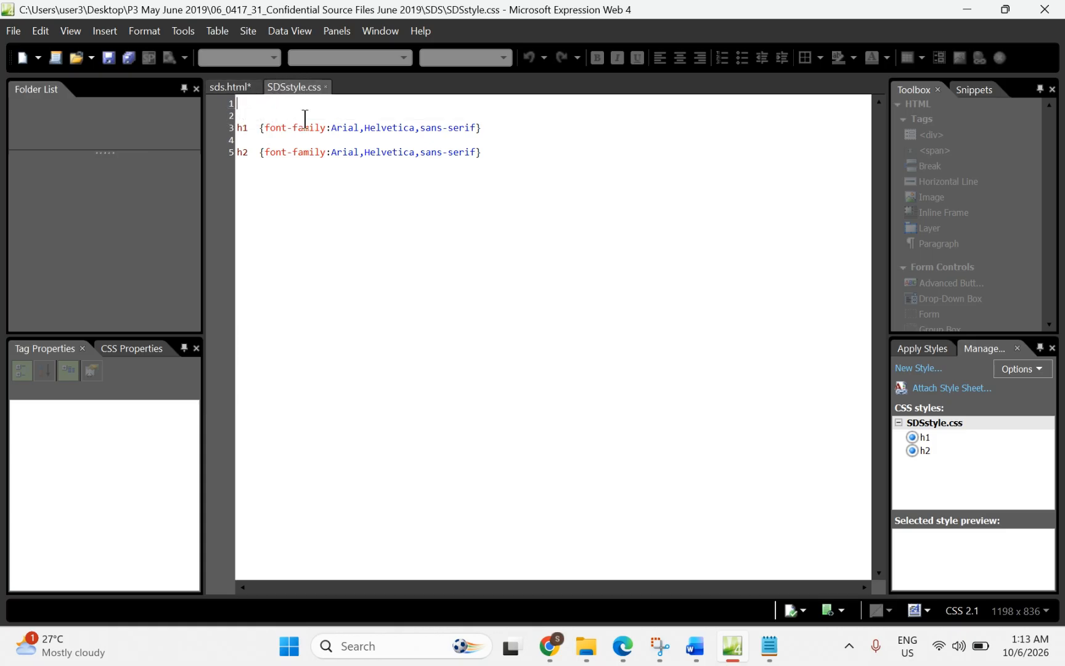
left_click(229, 87)
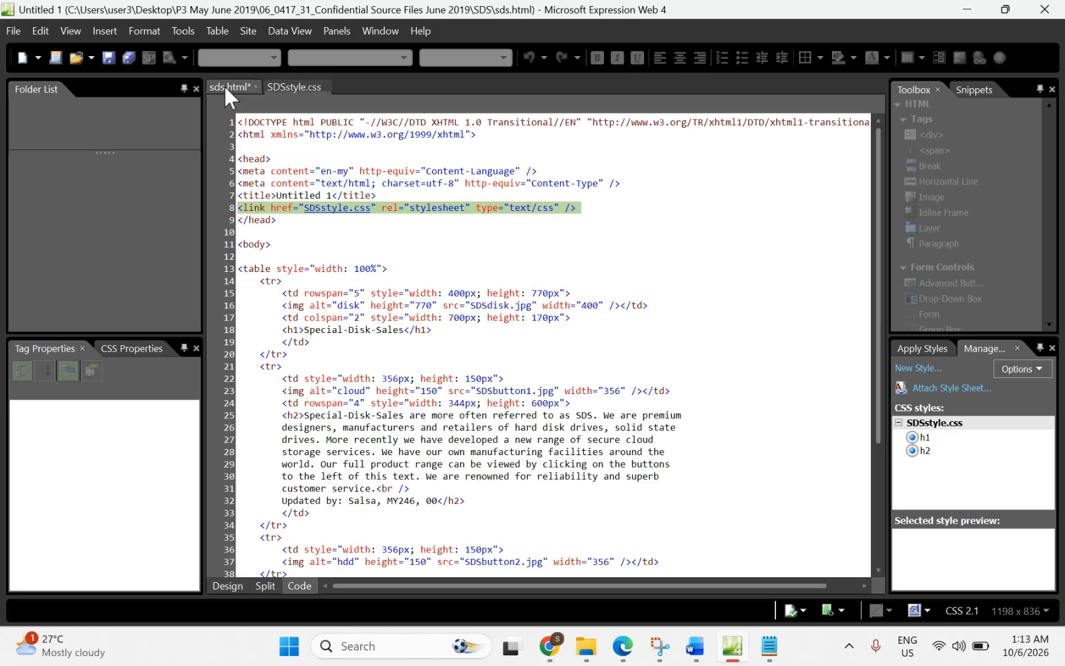
left_click(287, 88)
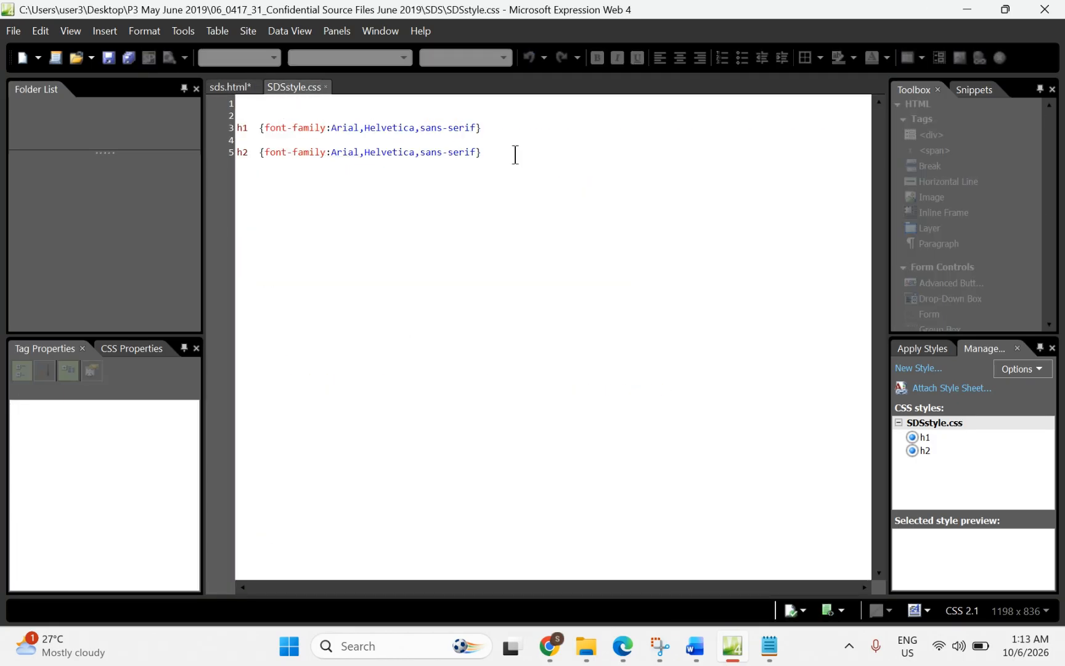
left_click_drag(521, 152, 239, 131)
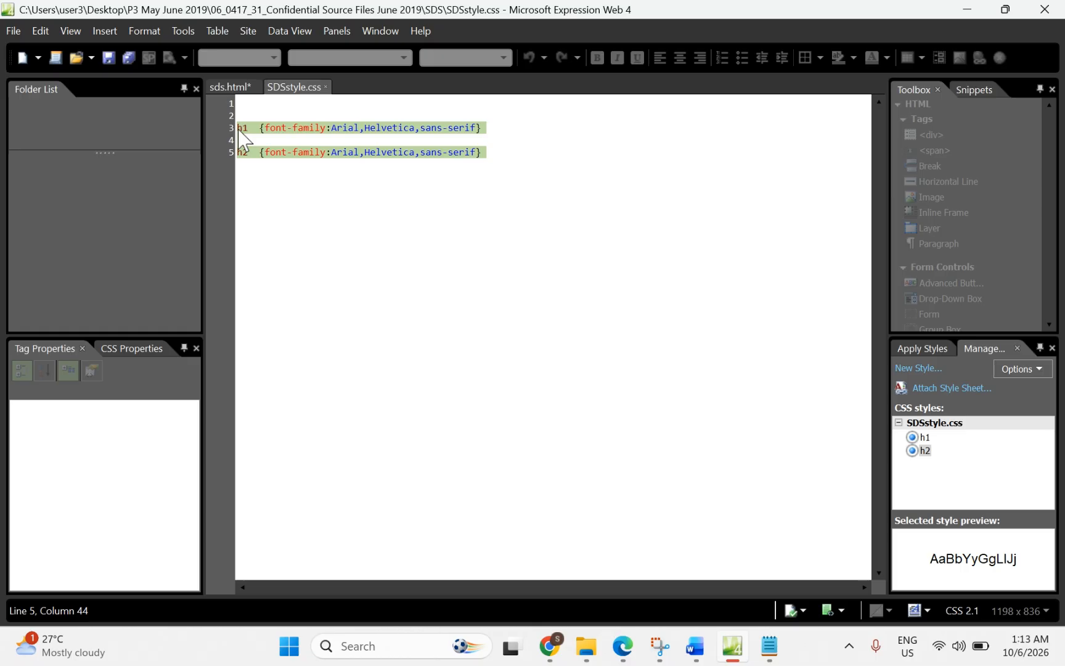
left_click(270, 140)
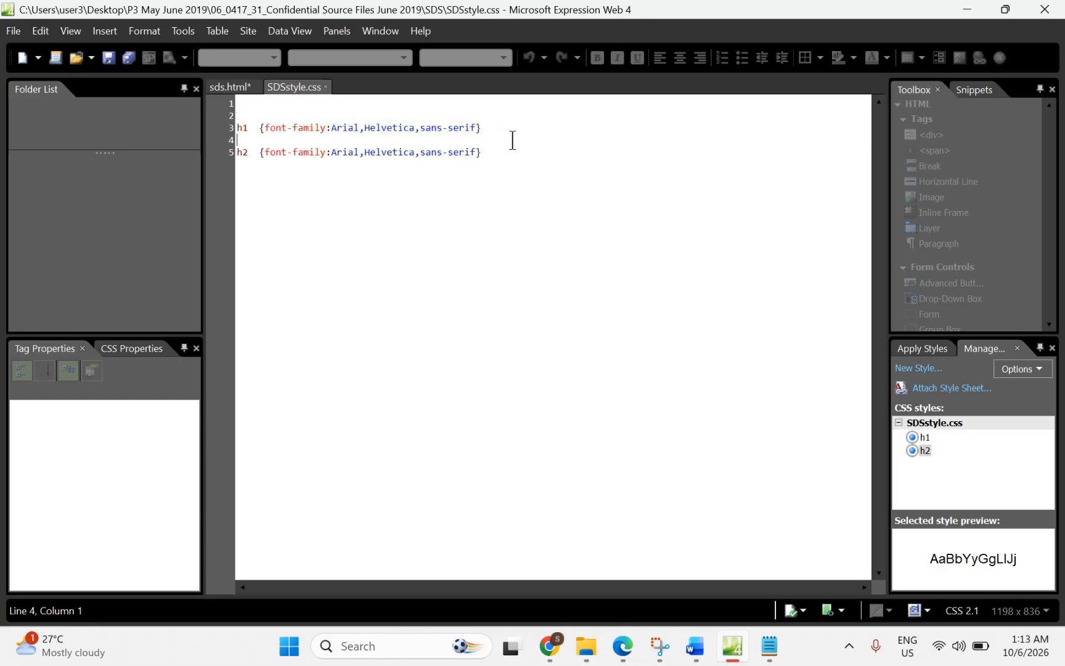
left_click_drag(507, 155, 244, 131)
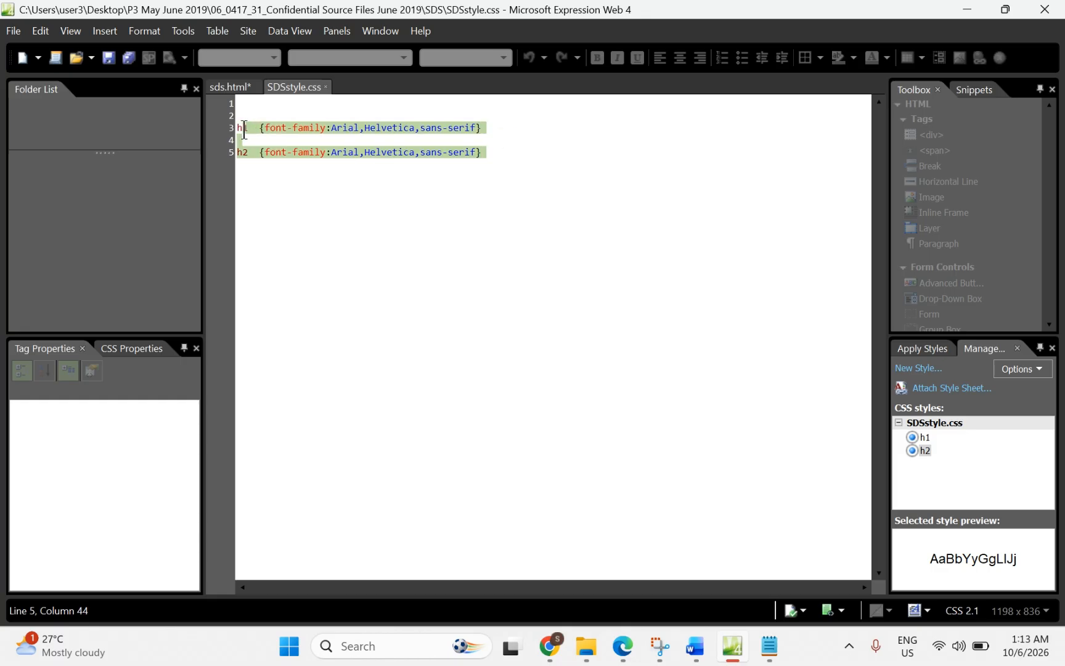
left_click(485, 151)
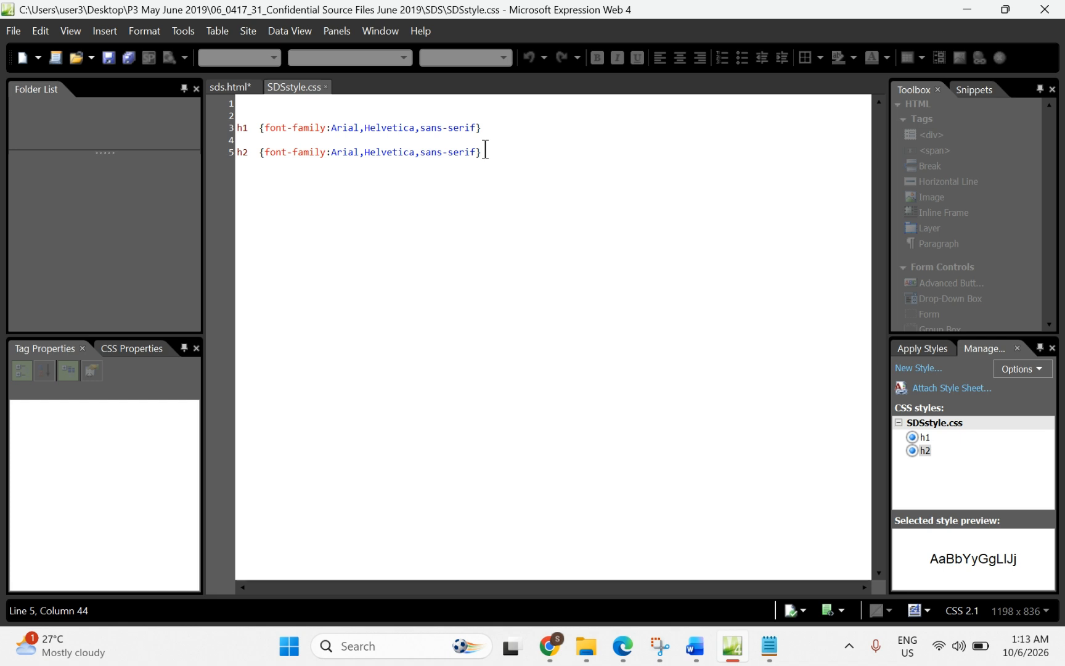
left_click_drag(486, 151, 220, 163)
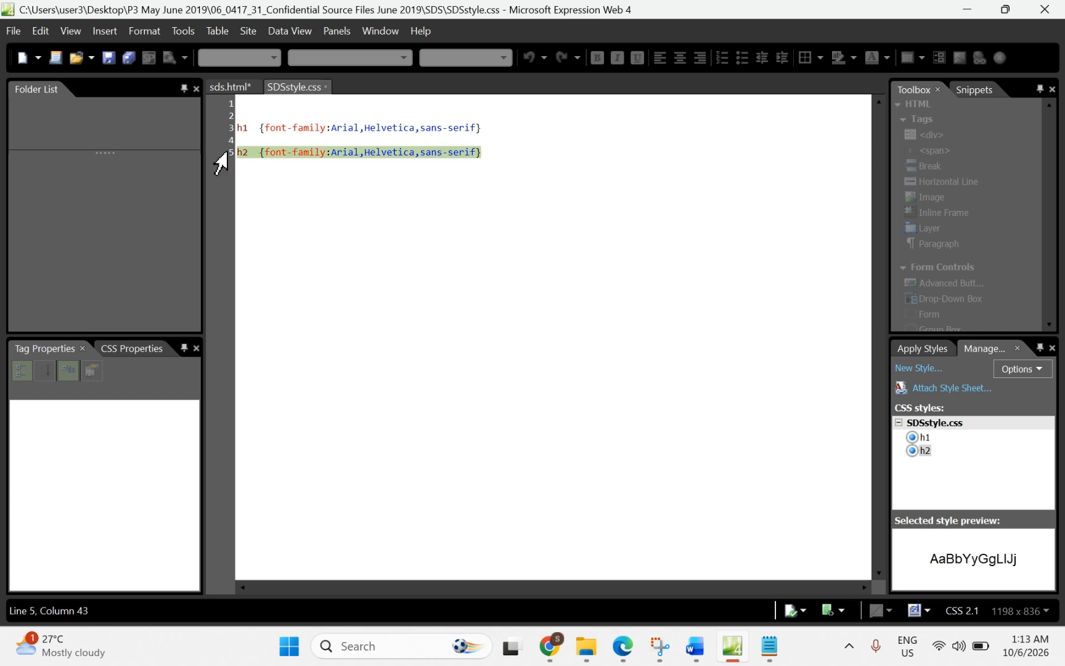
Step: Delete the h2 rule and type ',h2' after h1 to form one grouped h1,h2 rule
key("Delete")
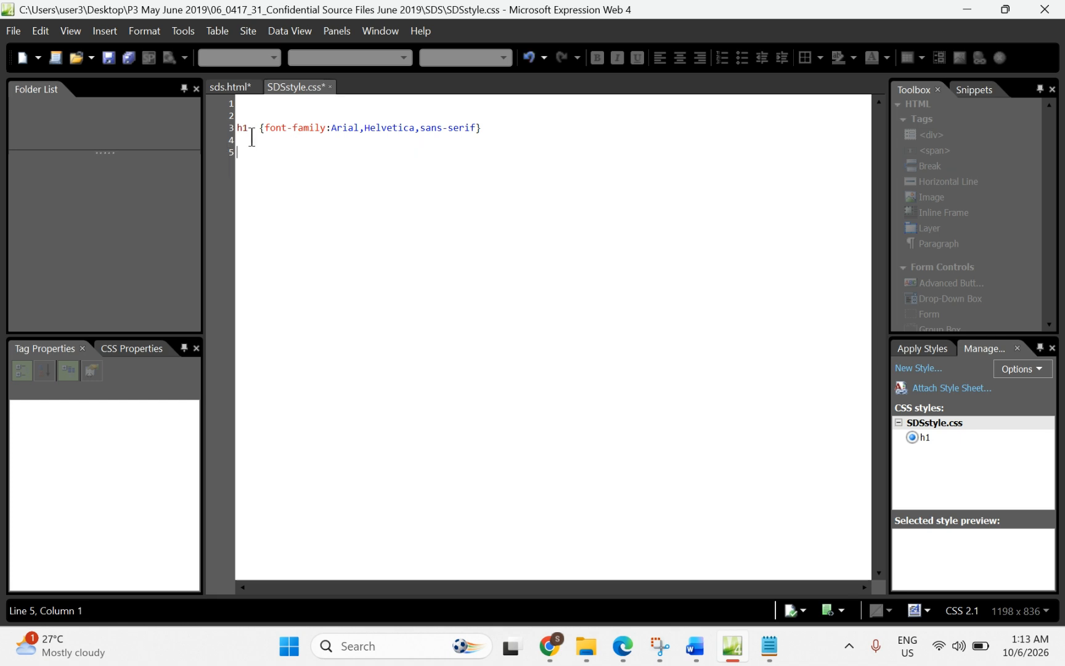
left_click(242, 140)
left_click(247, 128)
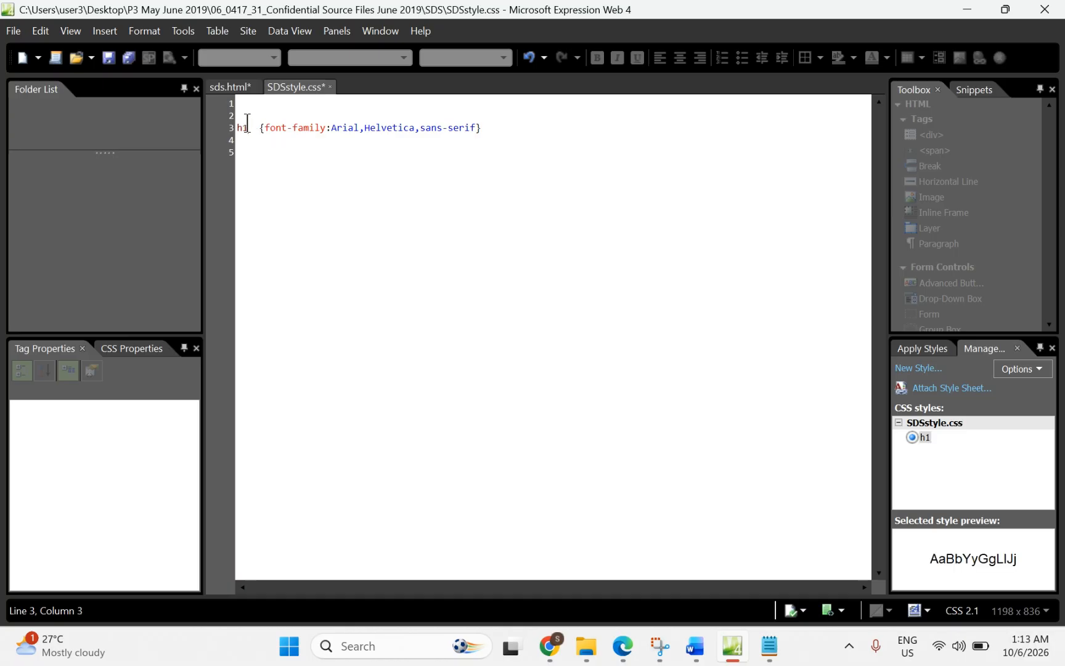
type(",")
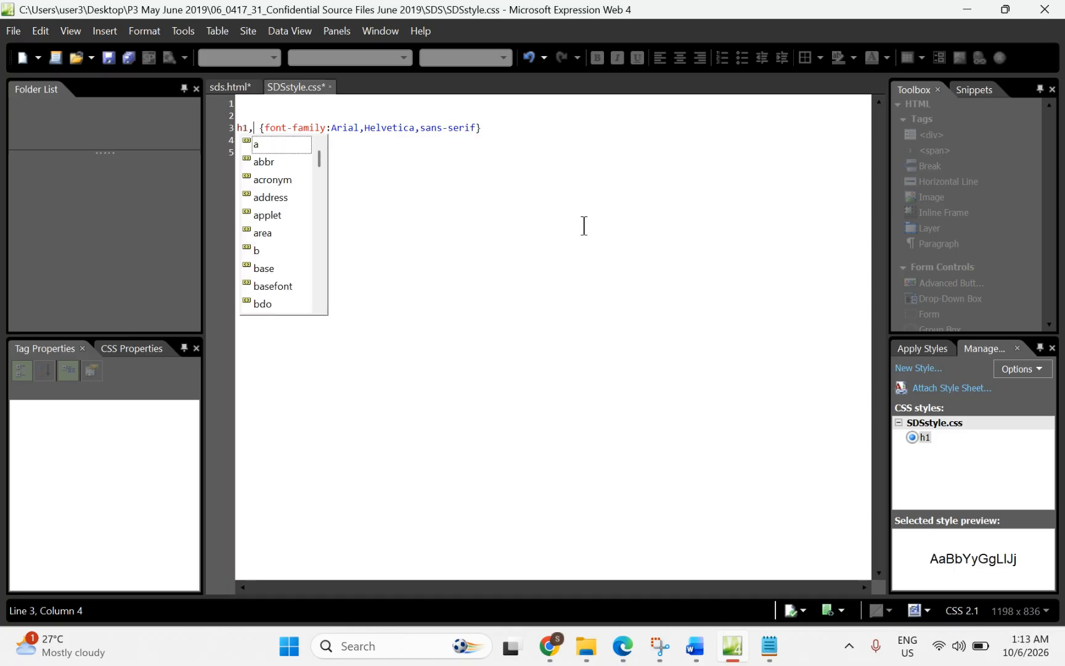
type("h")
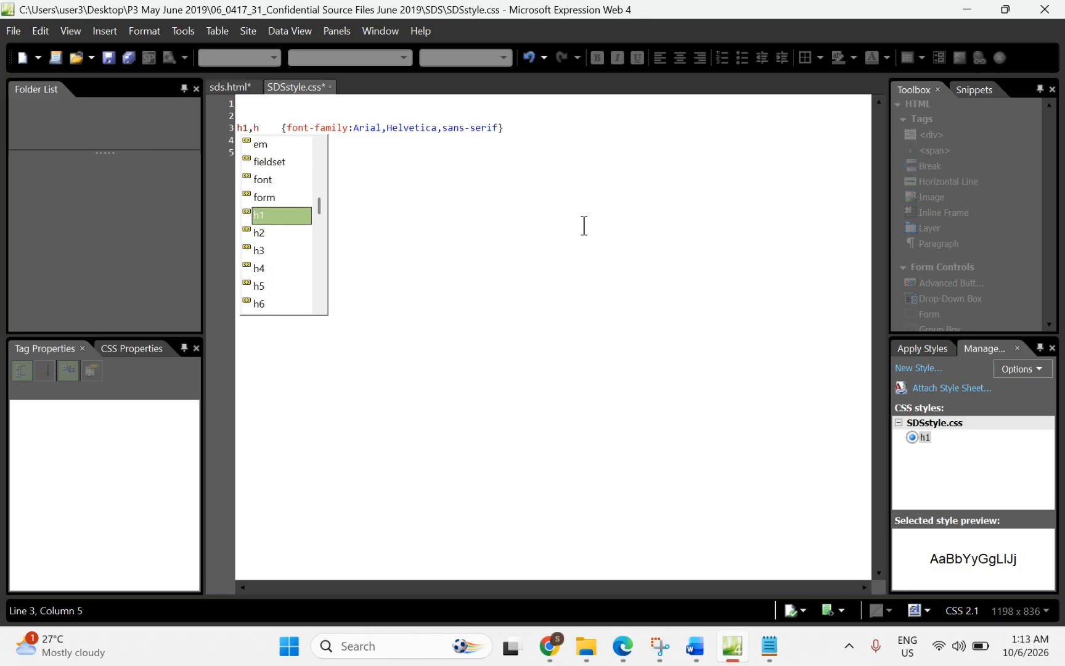
type("2")
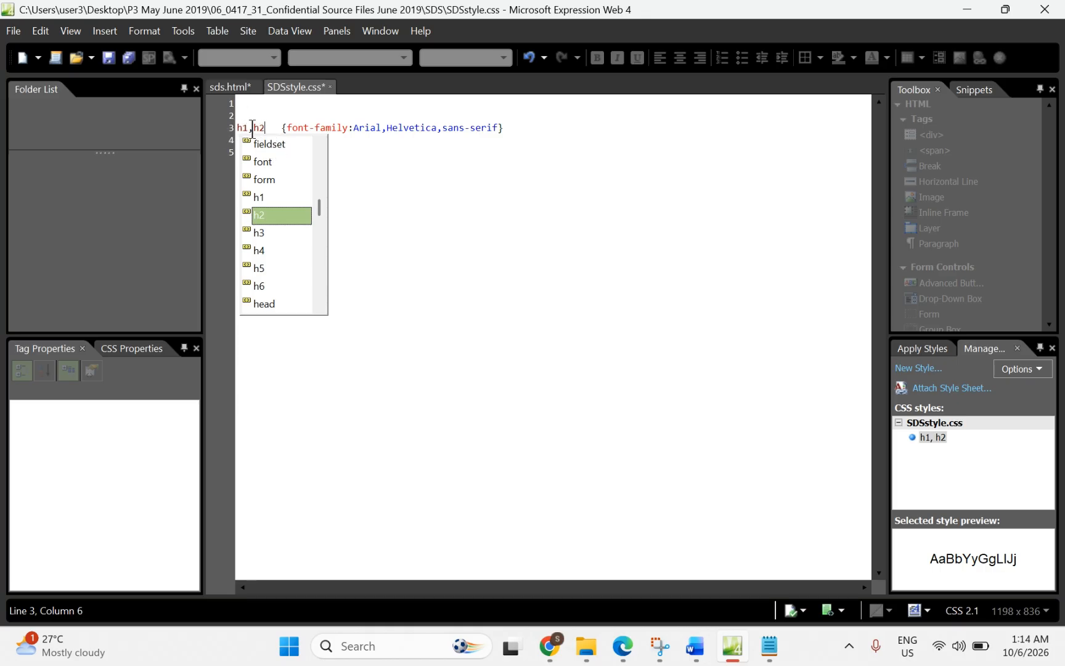
left_click(403, 200)
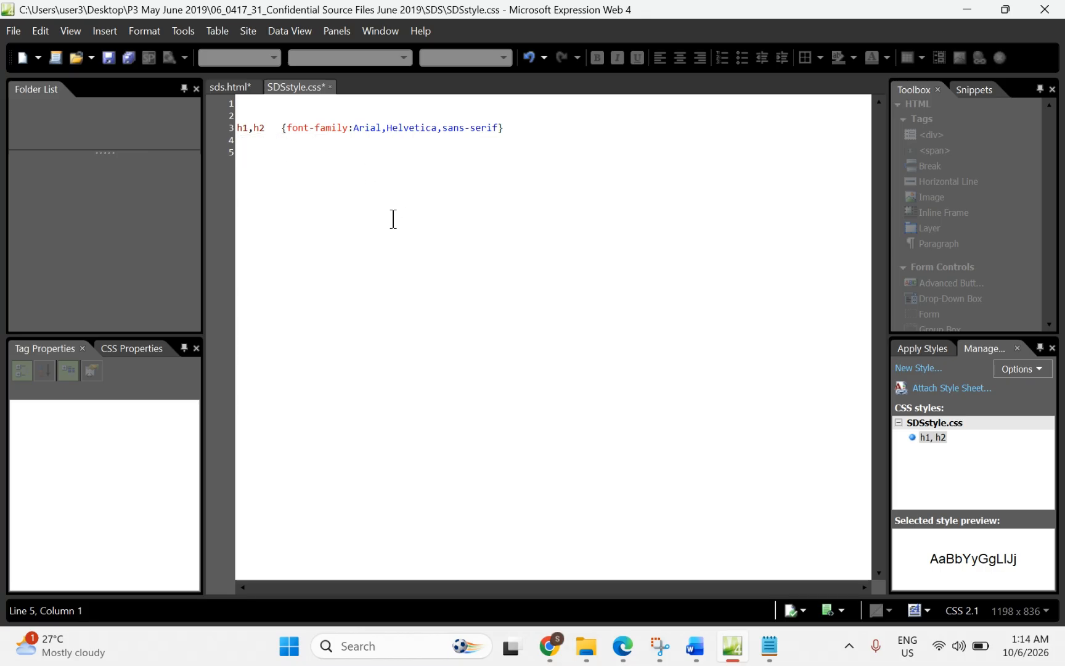
Step: Highlight '52 points high', 'italic' and 'centre aligned' in the question paper's h1 requirements
mouse_move(625, 644)
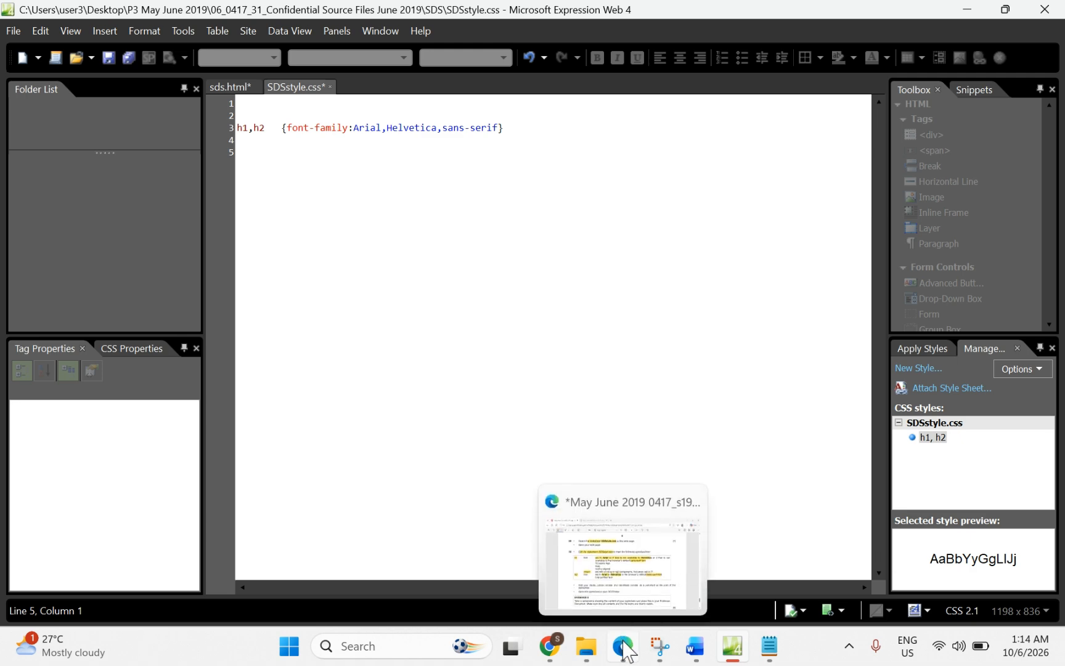
left_click(625, 573)
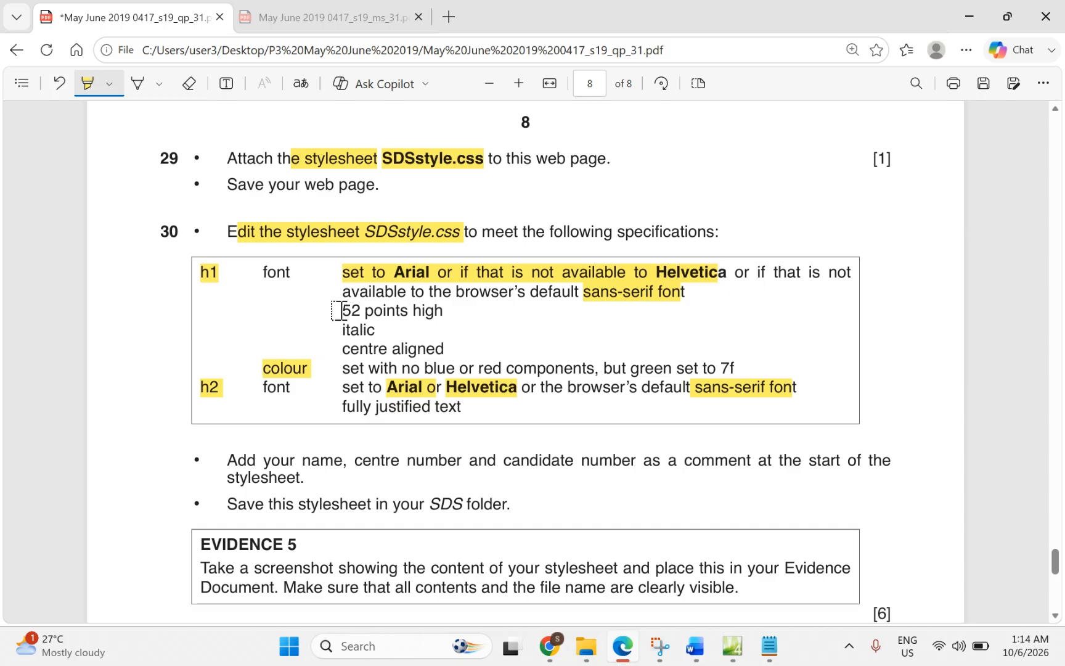
left_click_drag(343, 311, 436, 311)
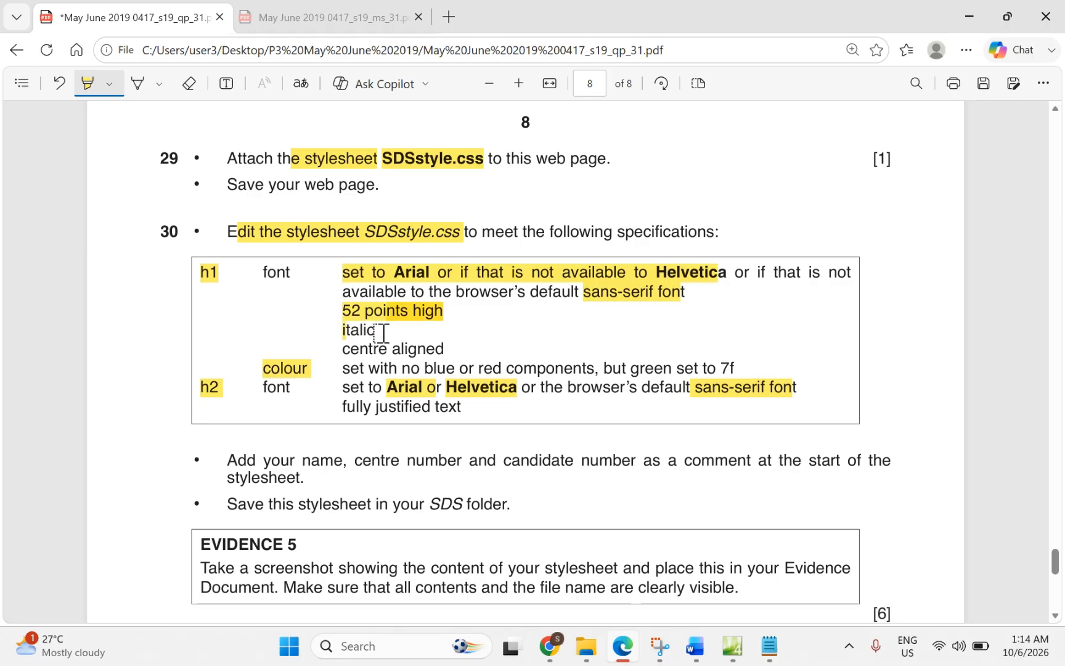
left_click_drag(382, 333, 341, 334)
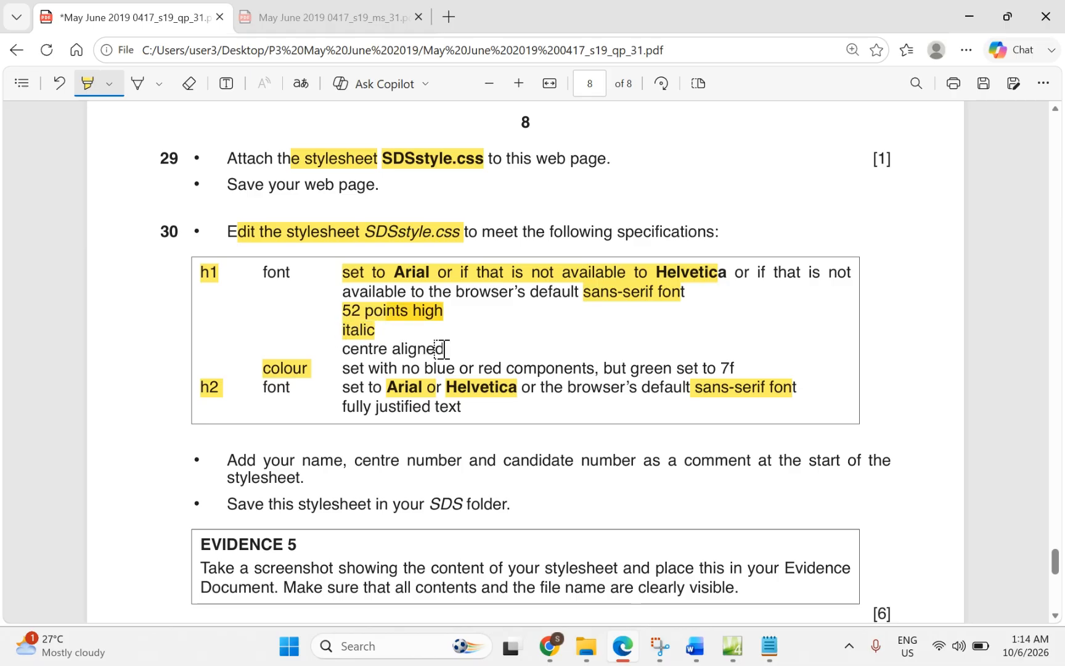
left_click_drag(443, 349, 338, 353)
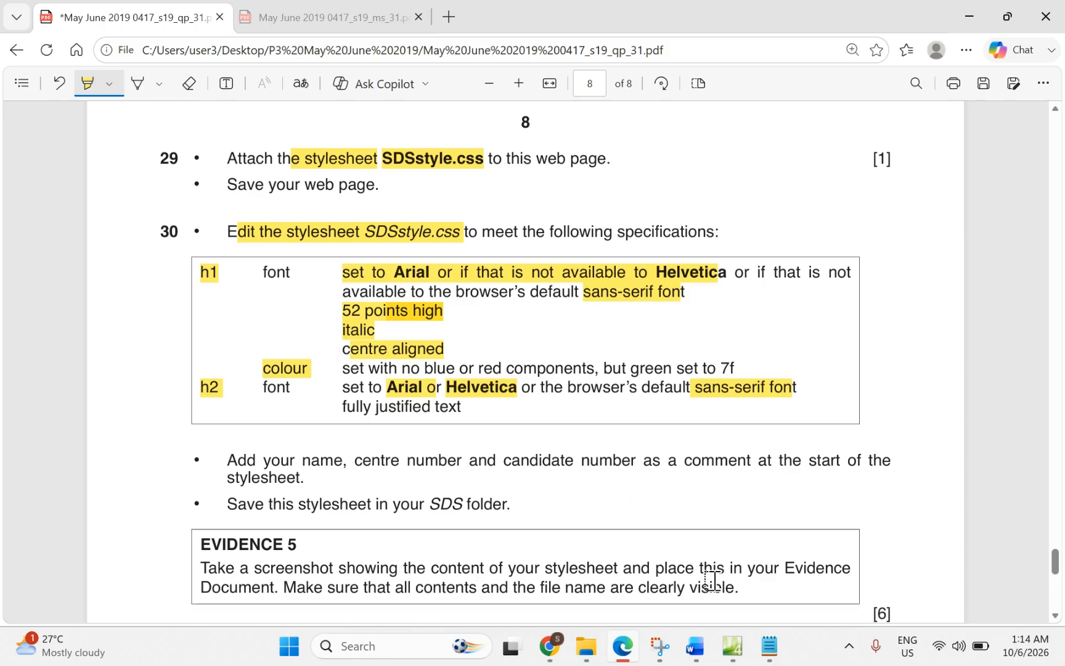
left_click(733, 658)
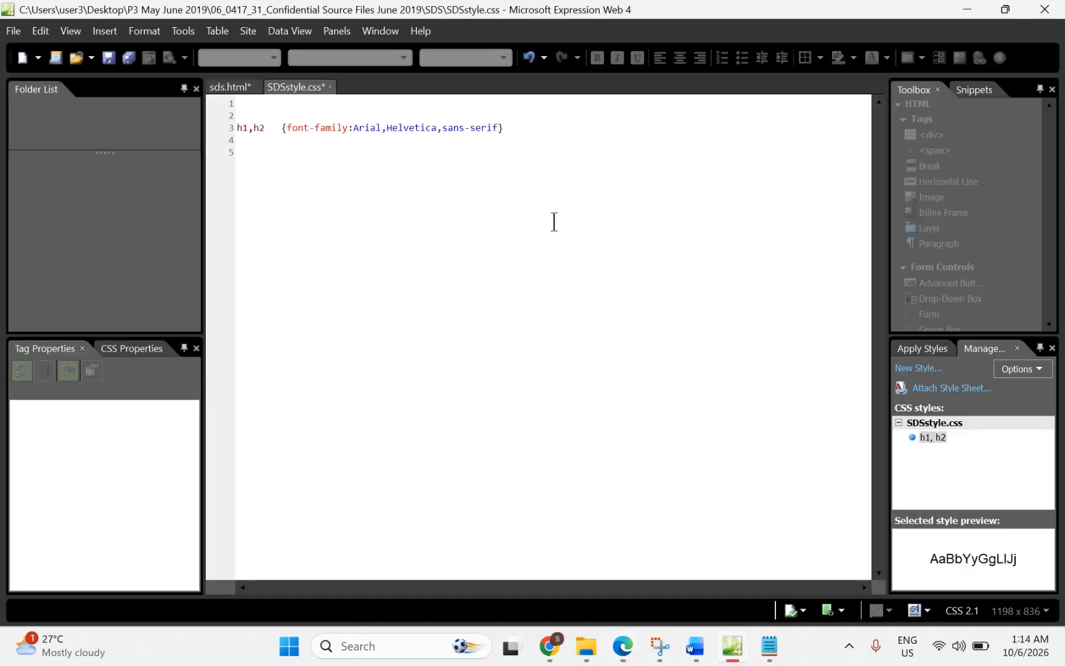
Step: Start an h1 rule on line 5 and insert the font-size property from IntelliSense
left_click(245, 166)
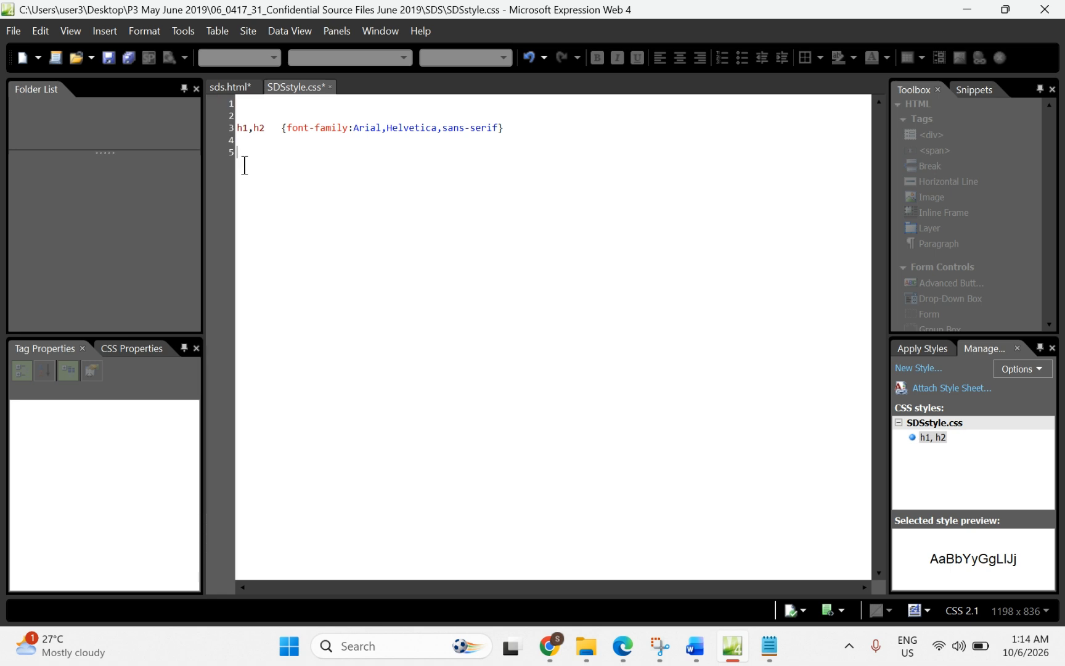
type("h")
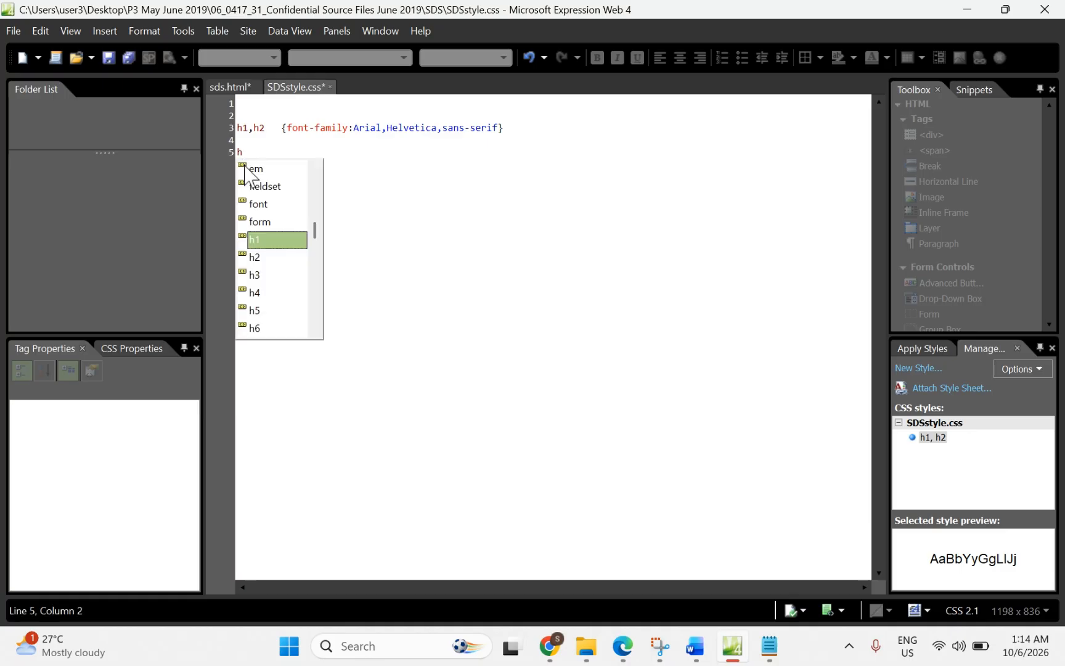
type("1{ \t")
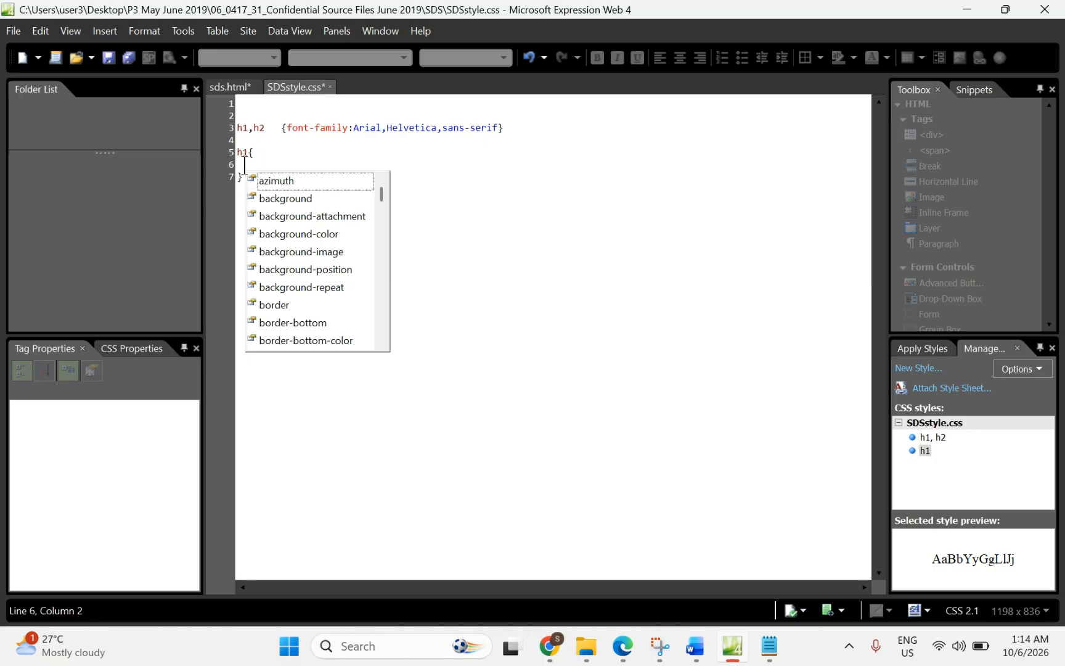
type("f")
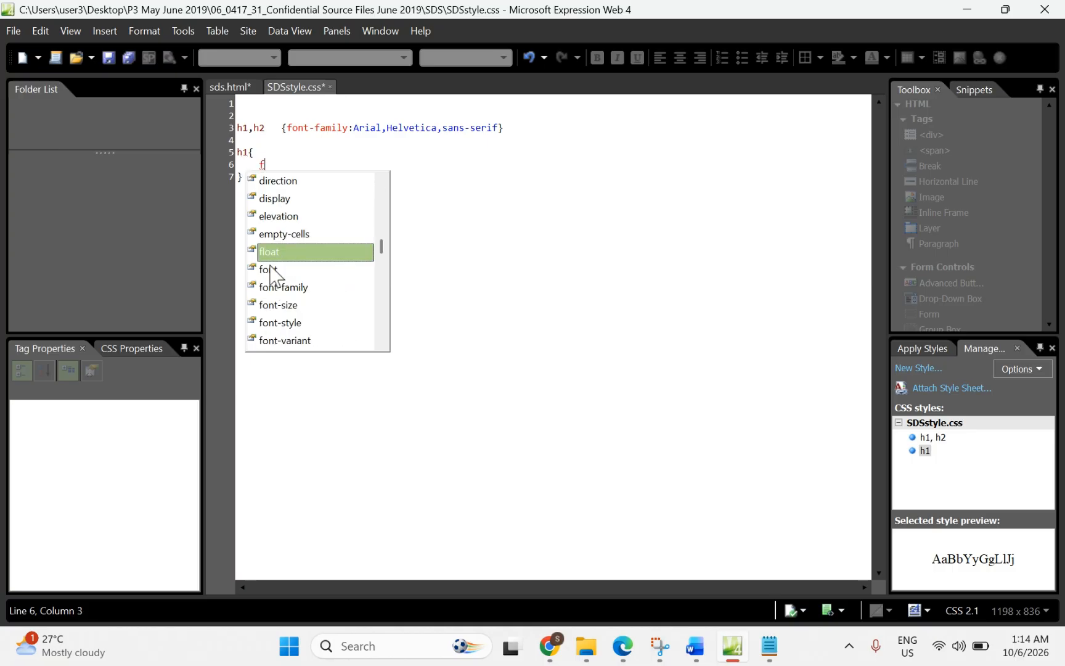
left_click(278, 305)
double_click(278, 306)
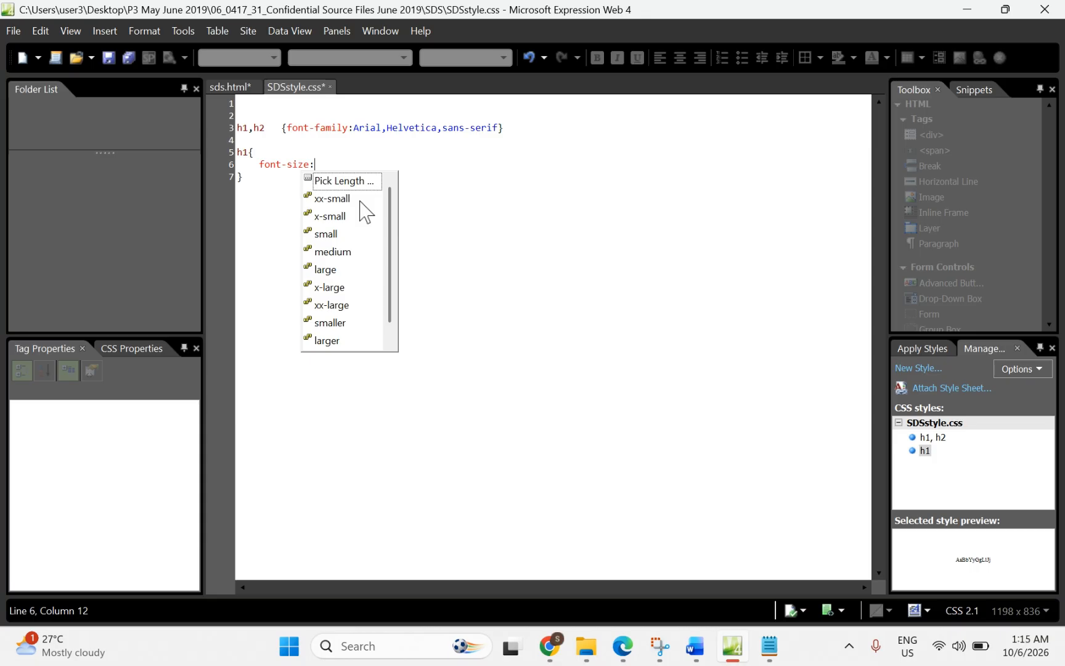
type("fhf")
key("BackSpace")
key("BackSpace")
key("BackSpace")
left_click(481, 245)
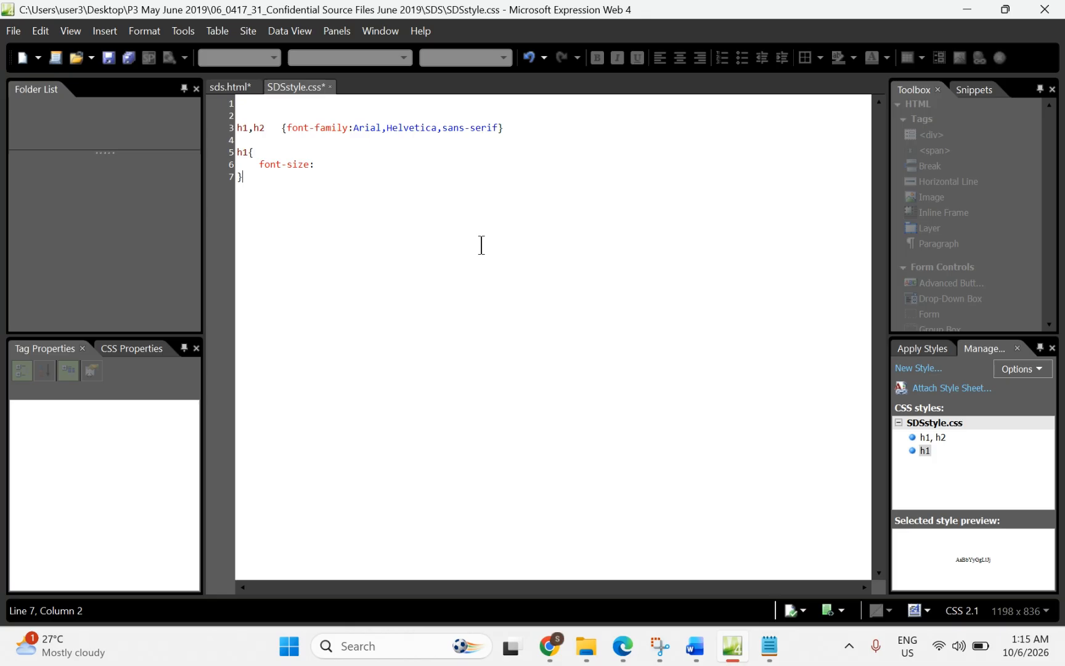
Step: Fix the colon, set font-size to 52pt, and insert the font-style property
left_click(326, 170)
key("BackSpace")
type(";")
key("BackSpace")
type(":")
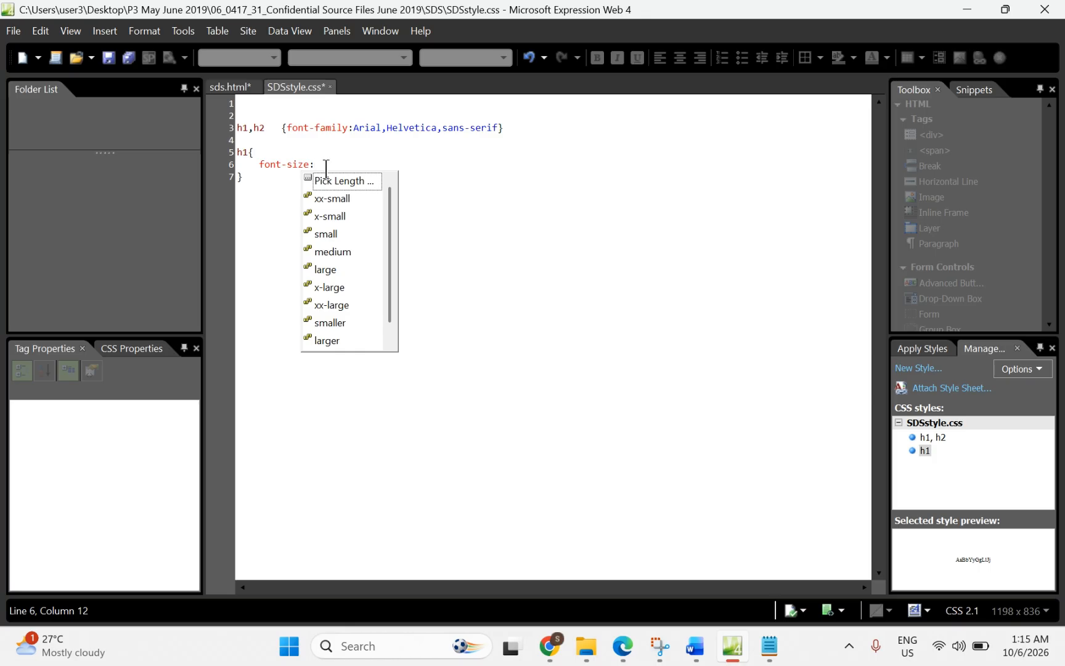
type("52pt")
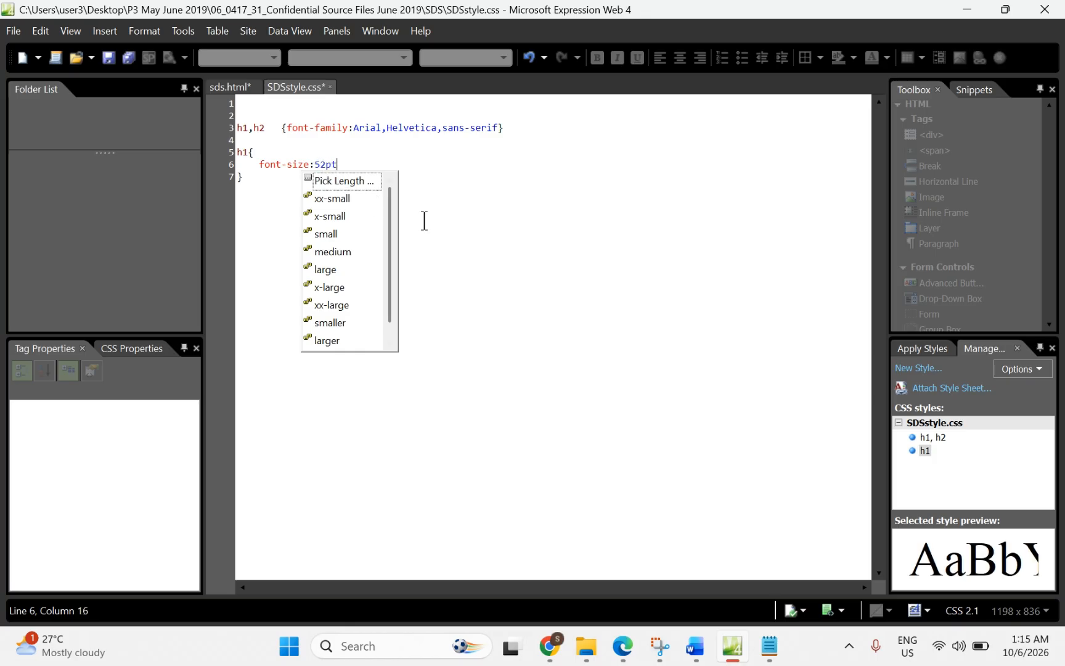
type(";")
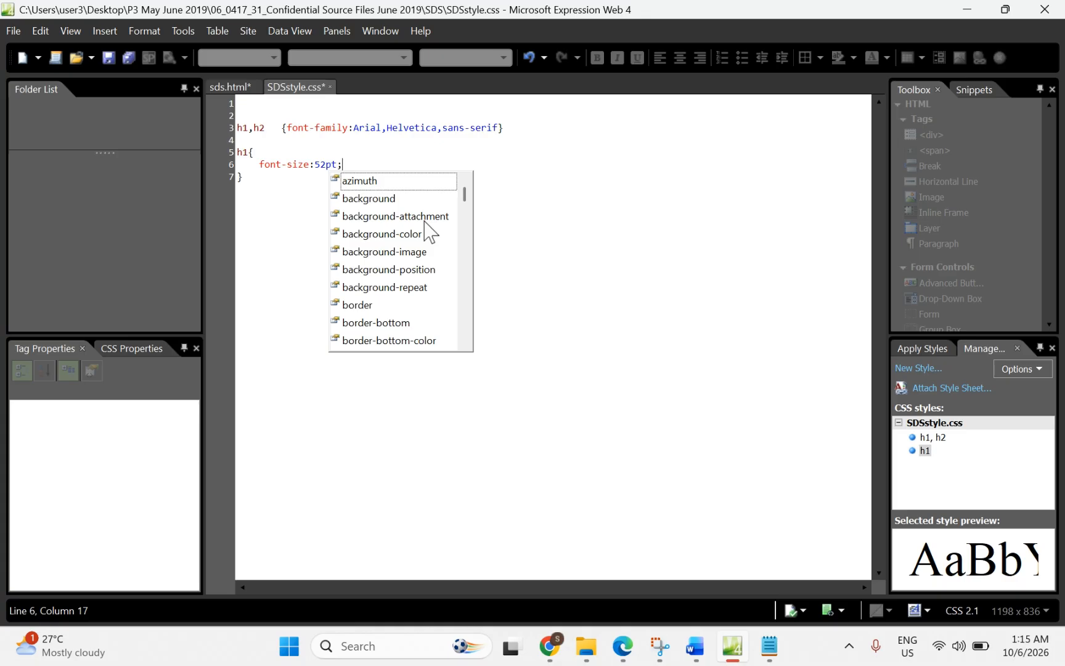
type("f")
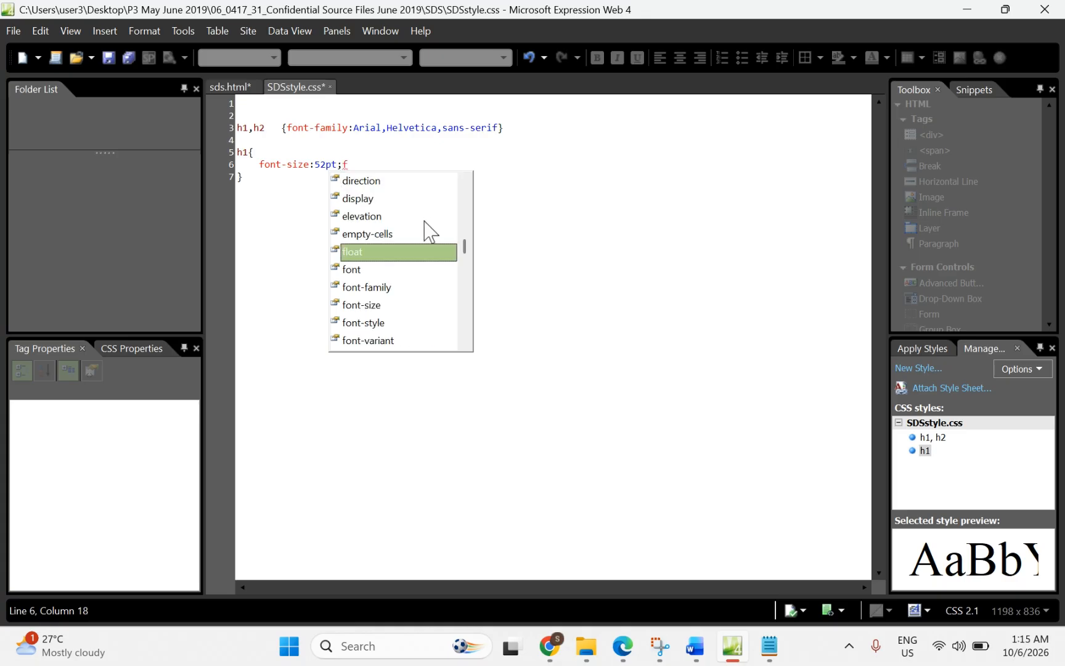
double_click(354, 323)
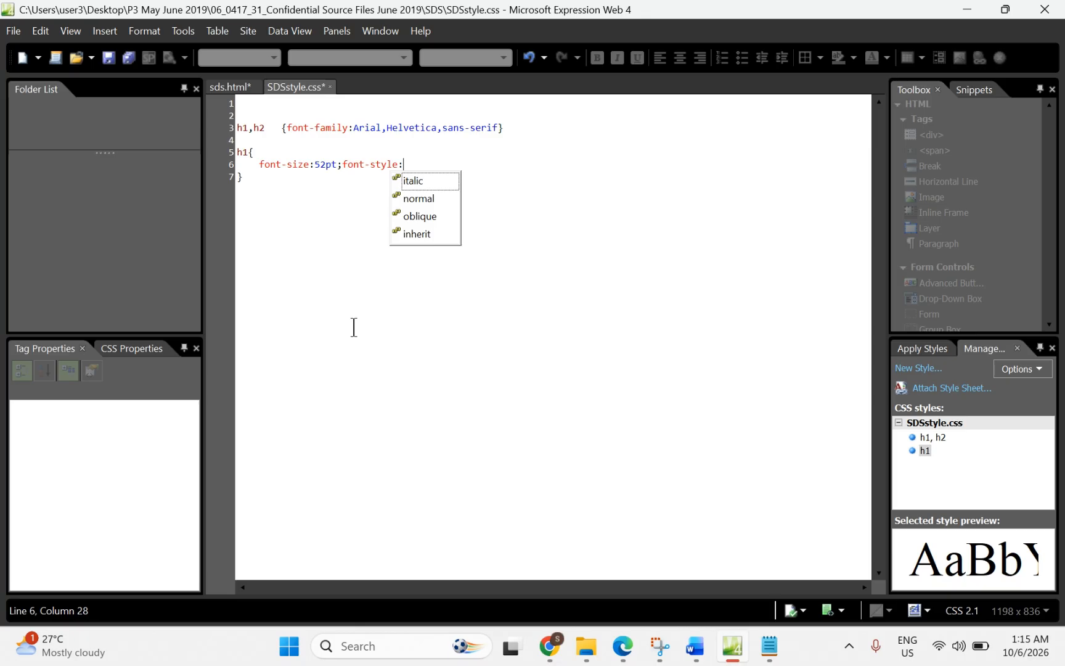
Step: Set the h1 font-style to italic after checking the question paper
double_click(418, 181)
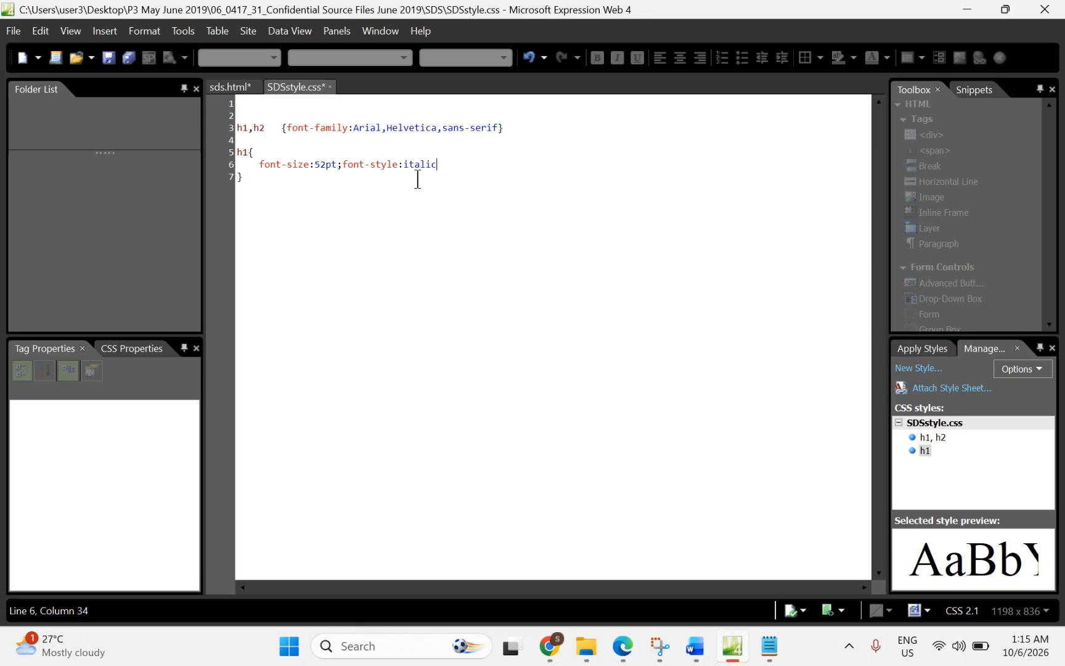
type(";")
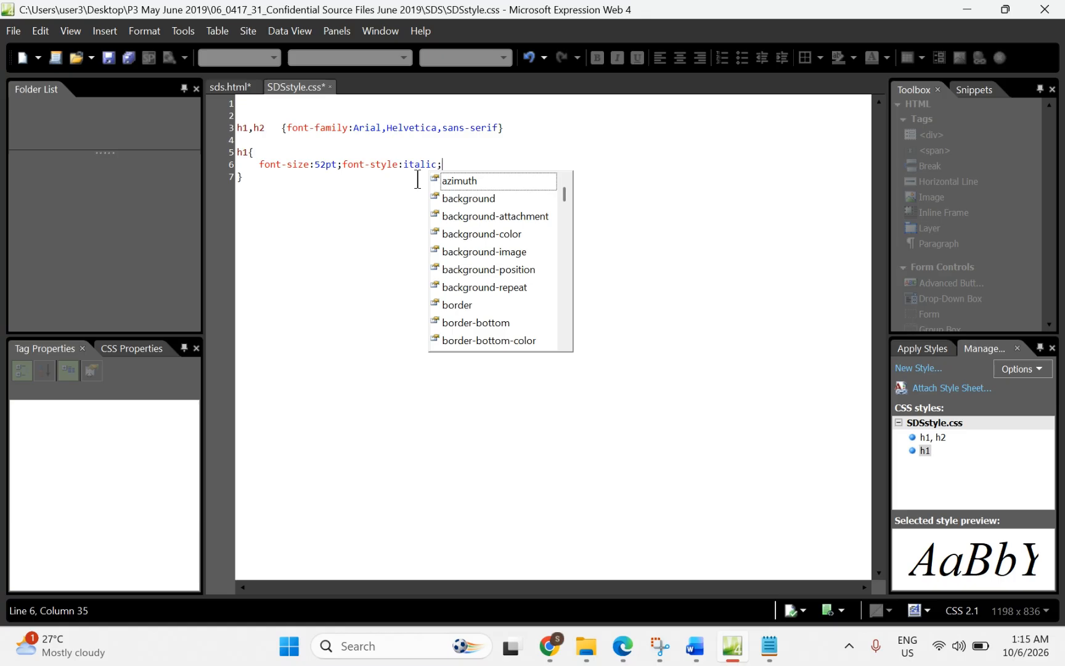
left_click(622, 651)
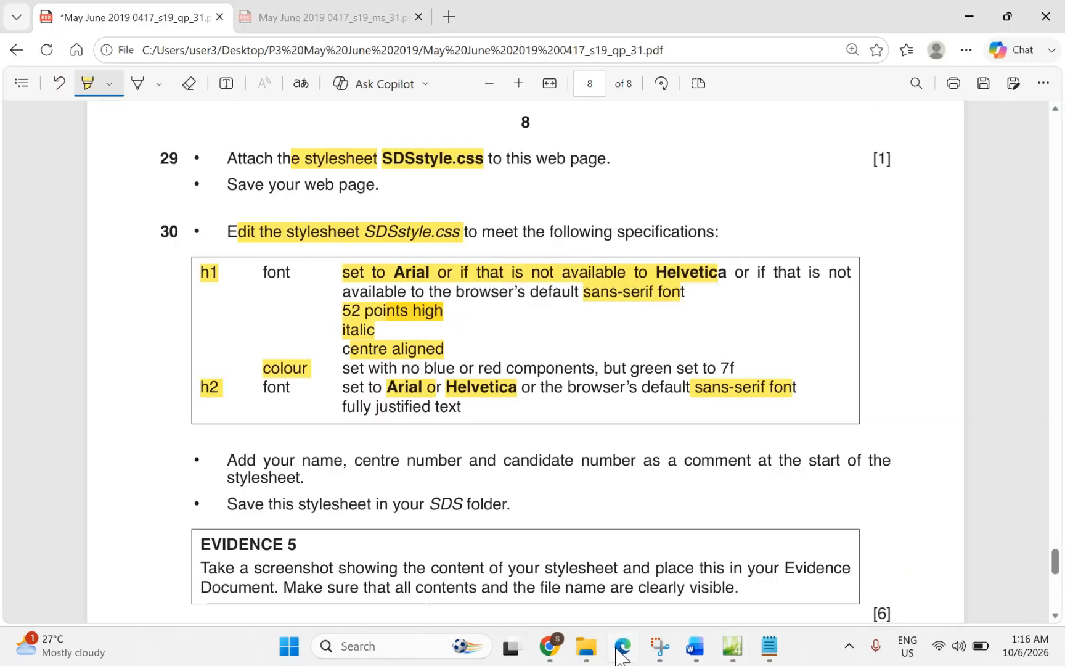
left_click(622, 651)
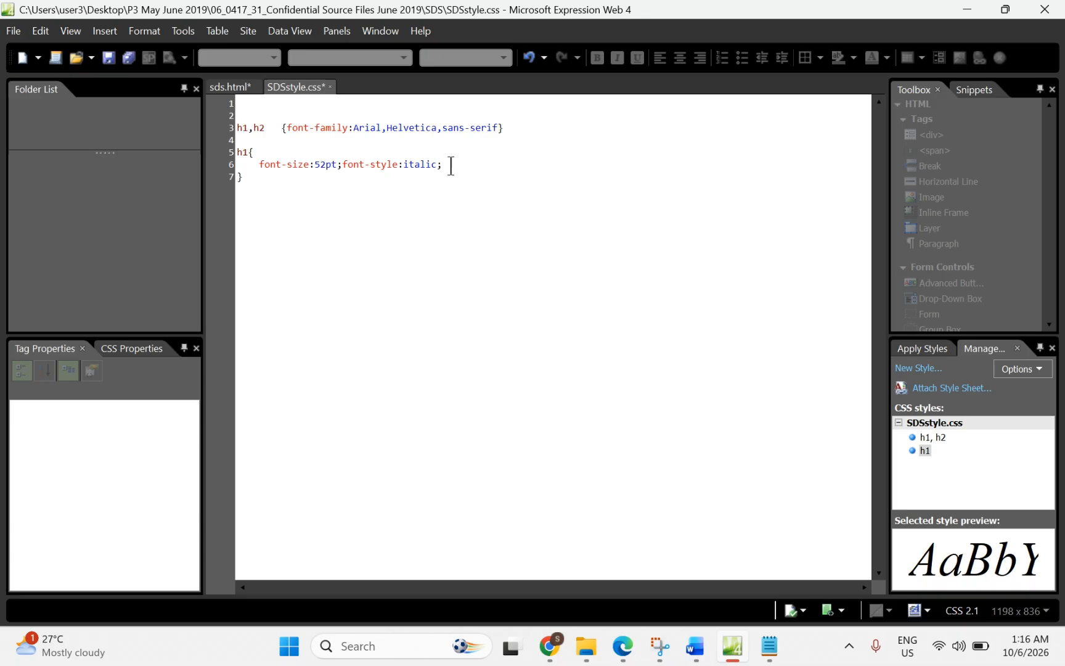
type("t")
key("BackSpace")
key("BackSpace")
type(";")
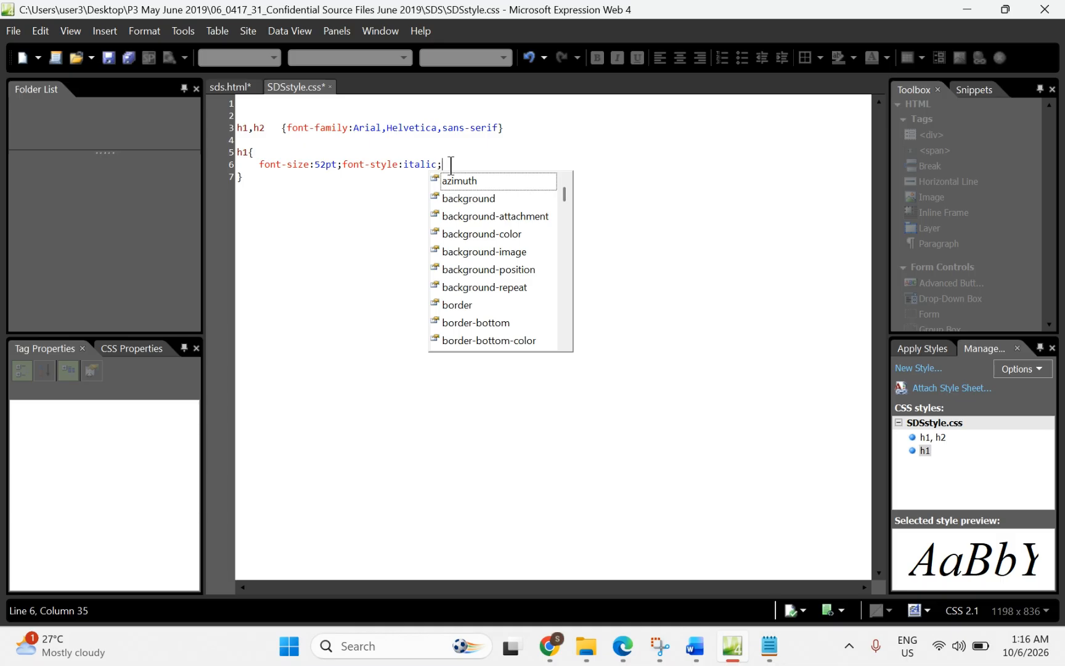
Step: Add text-align:center; to the h1 rule
type("t")
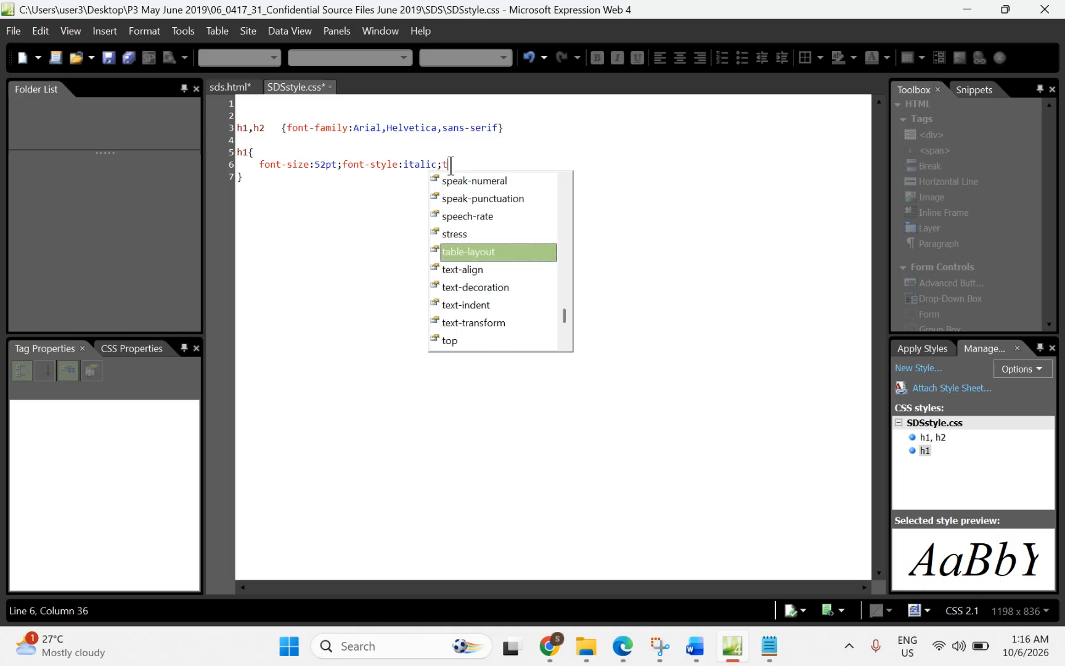
double_click(461, 271)
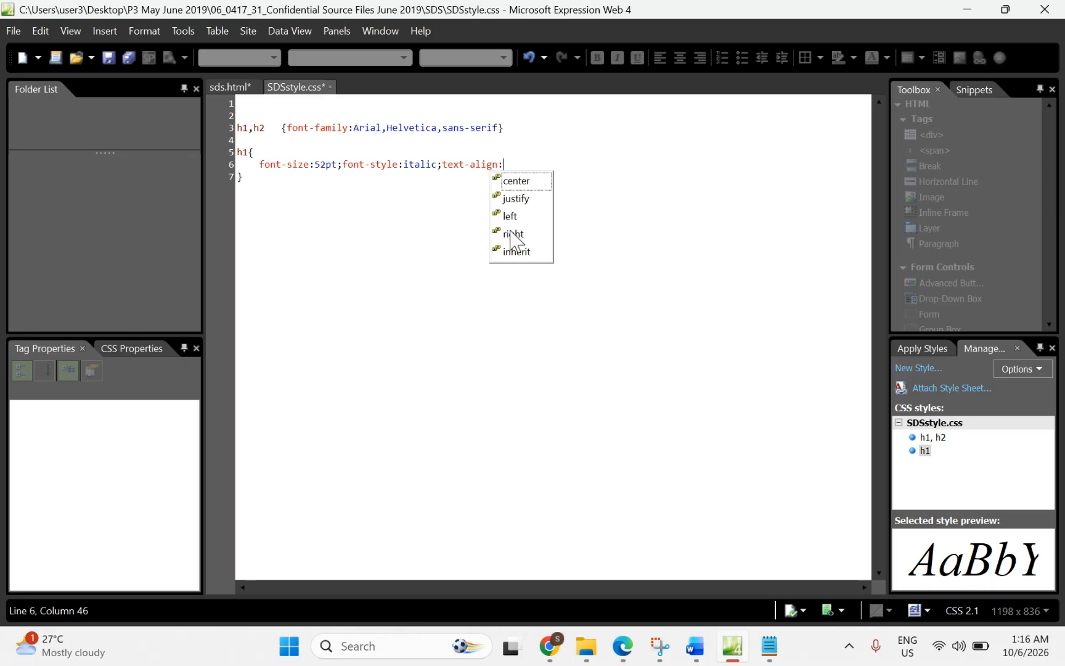
double_click(512, 180)
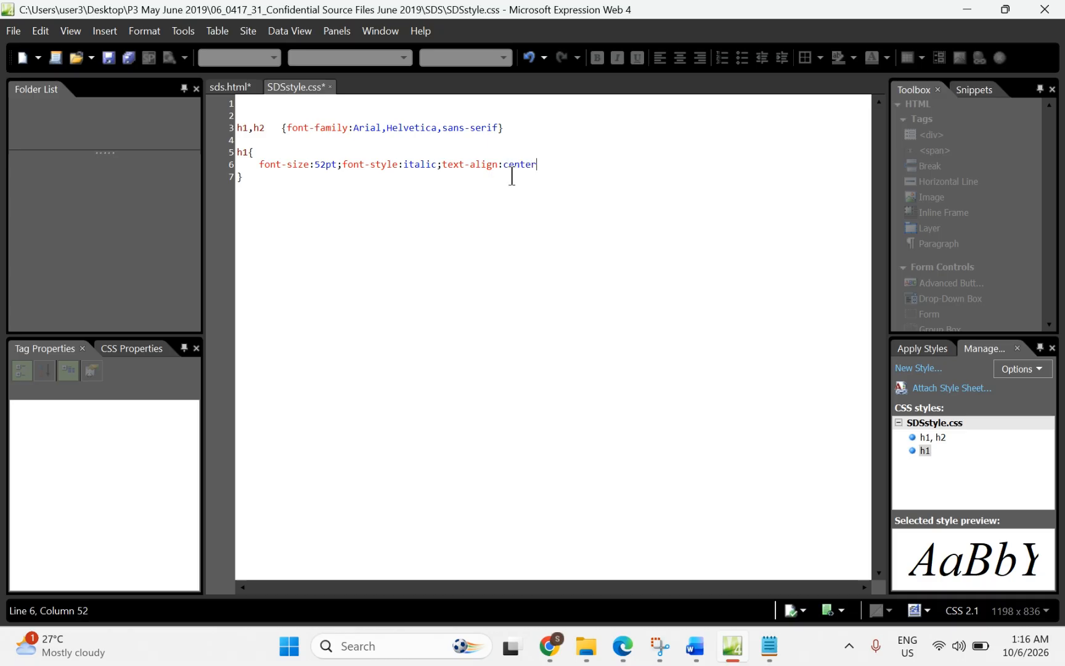
type(";")
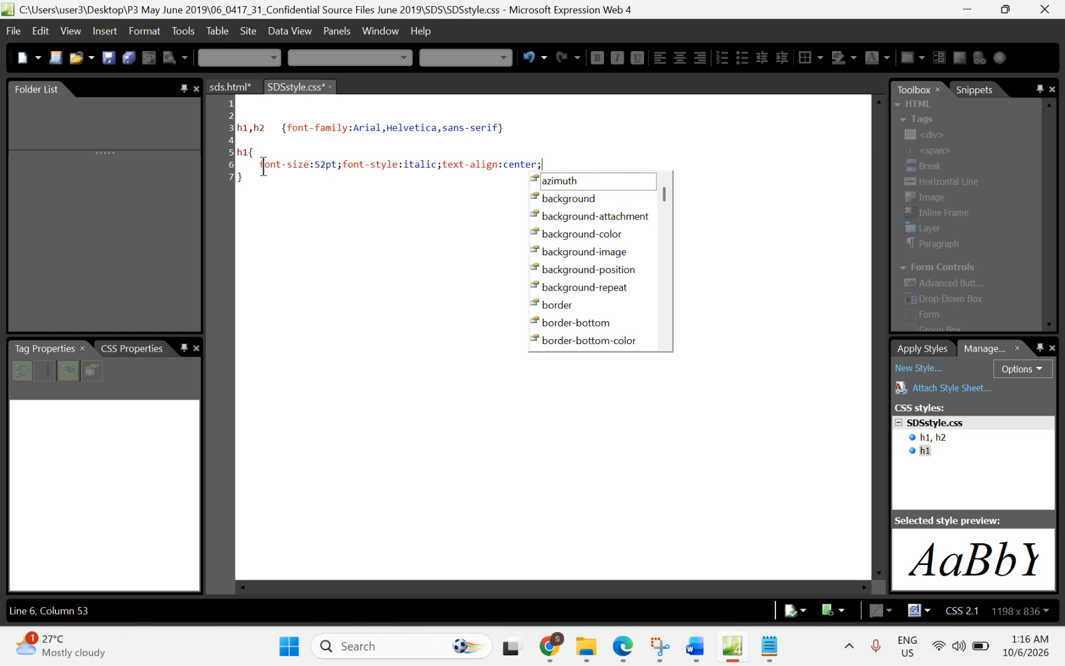
Step: Split font-size:52pt, font-style:italic and text-align:center onto separate lines, adding a blank line after the rule
left_click(340, 165)
key("Return")
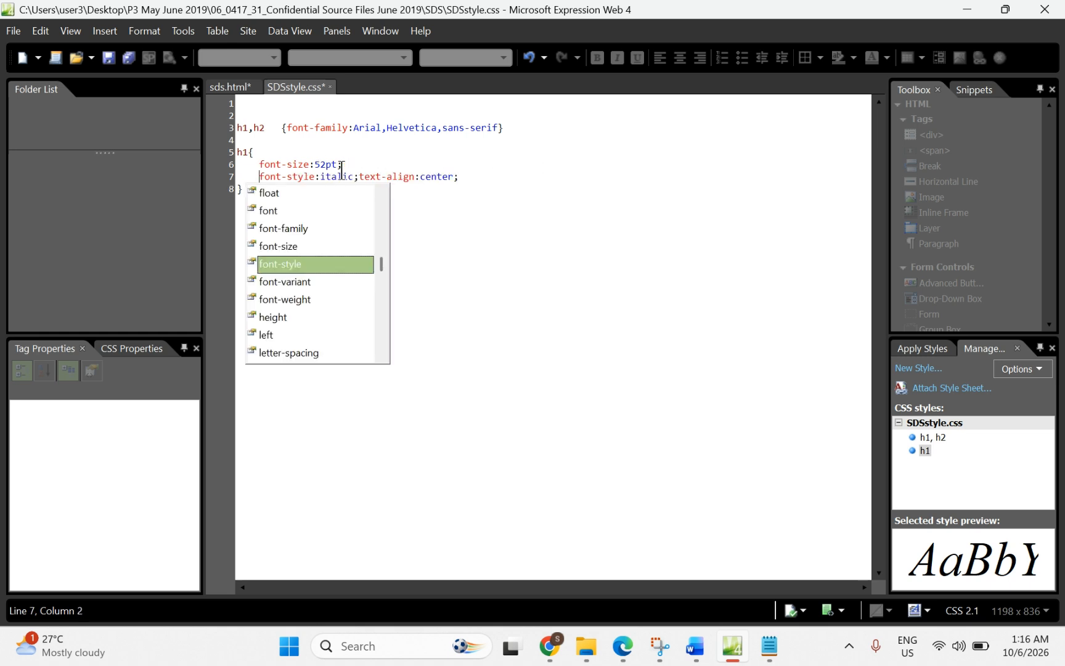
left_click(360, 178)
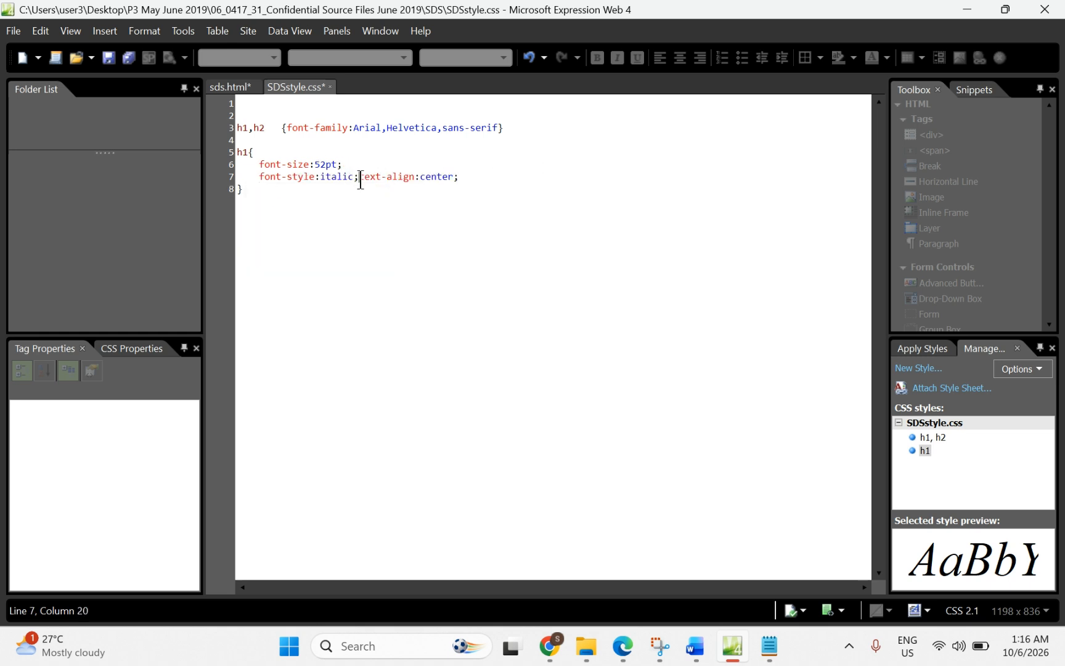
key("Return")
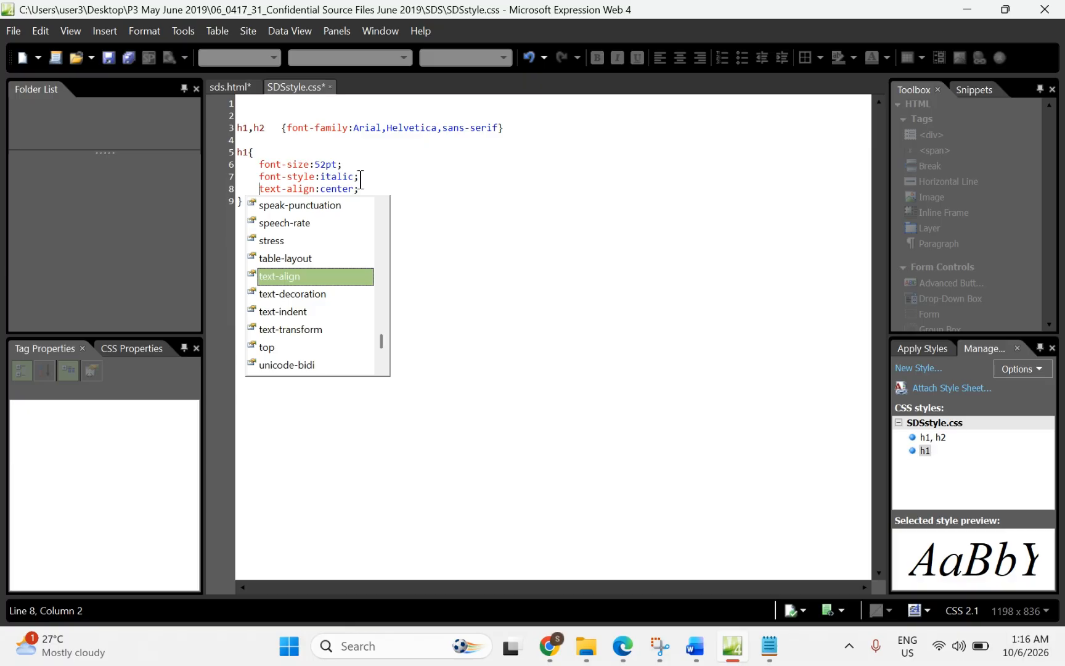
left_click(459, 244)
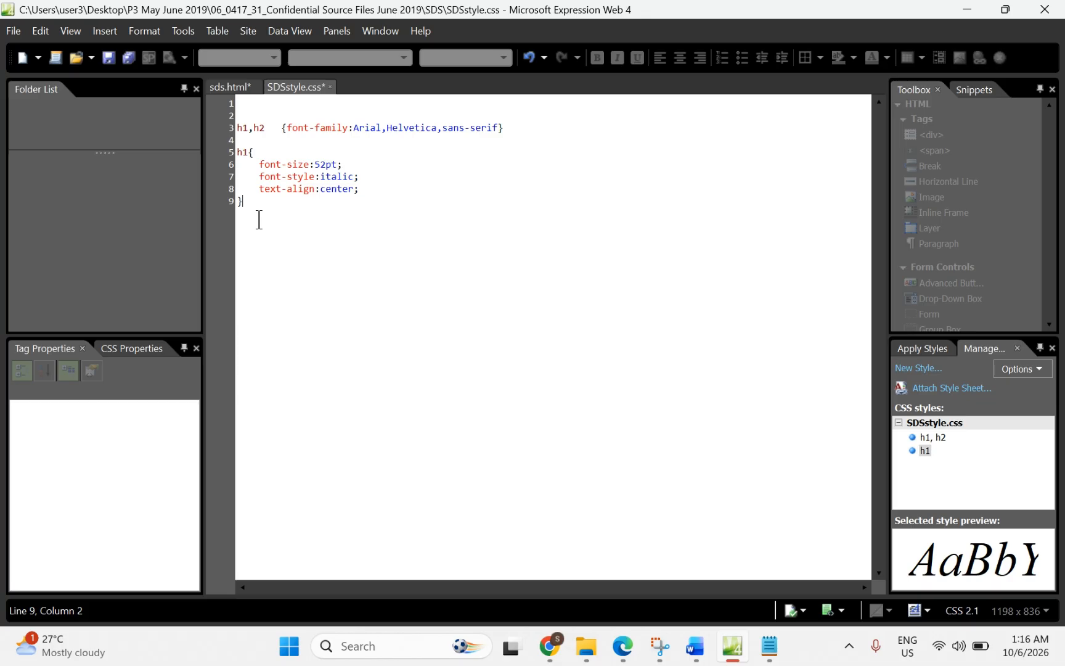
key("Return")
Step: Highlight 'no blue' and 'green set to 7f' in the colour row of the question paper
left_click(624, 661)
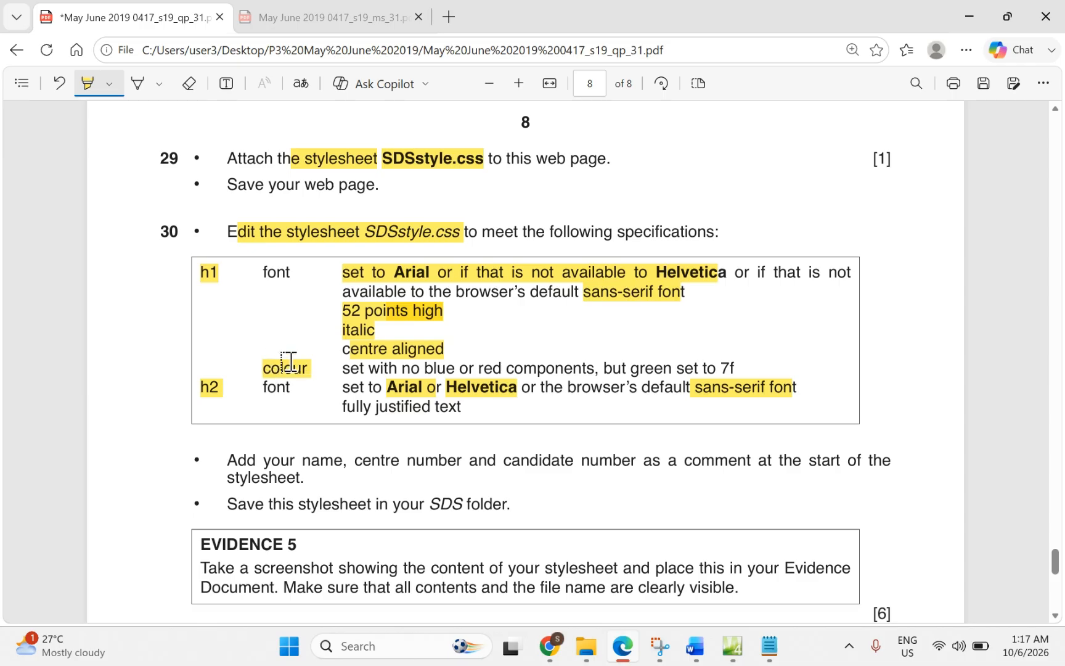
left_click_drag(388, 365, 551, 368)
left_click_drag(630, 368, 742, 370)
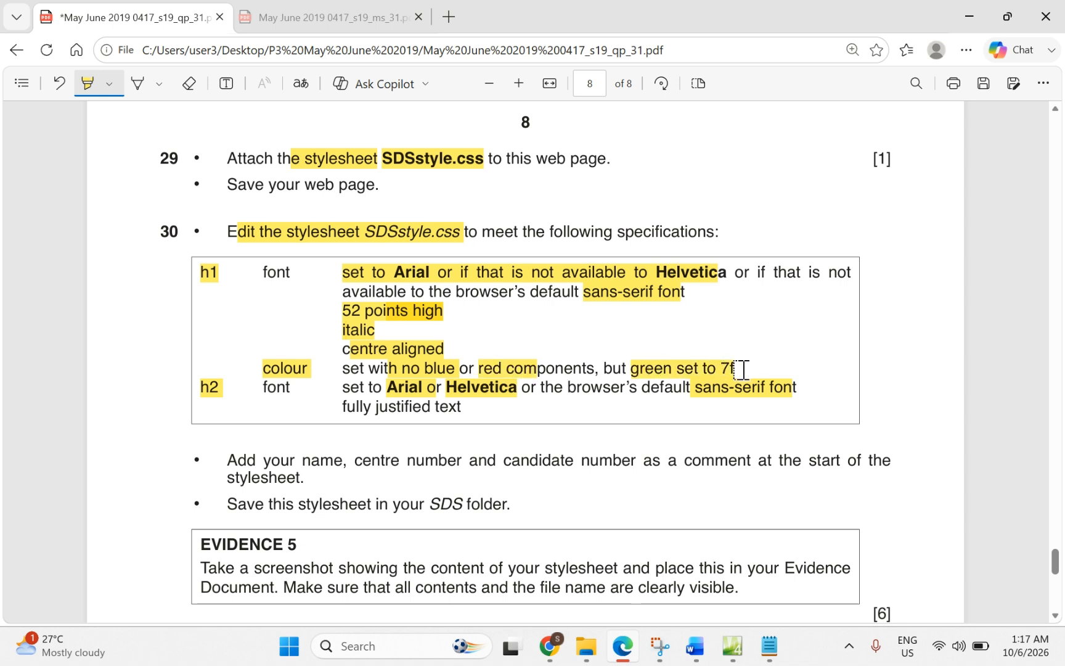
Step: Add a text note reading #007f00 beside the h1 specifications
left_click(227, 85)
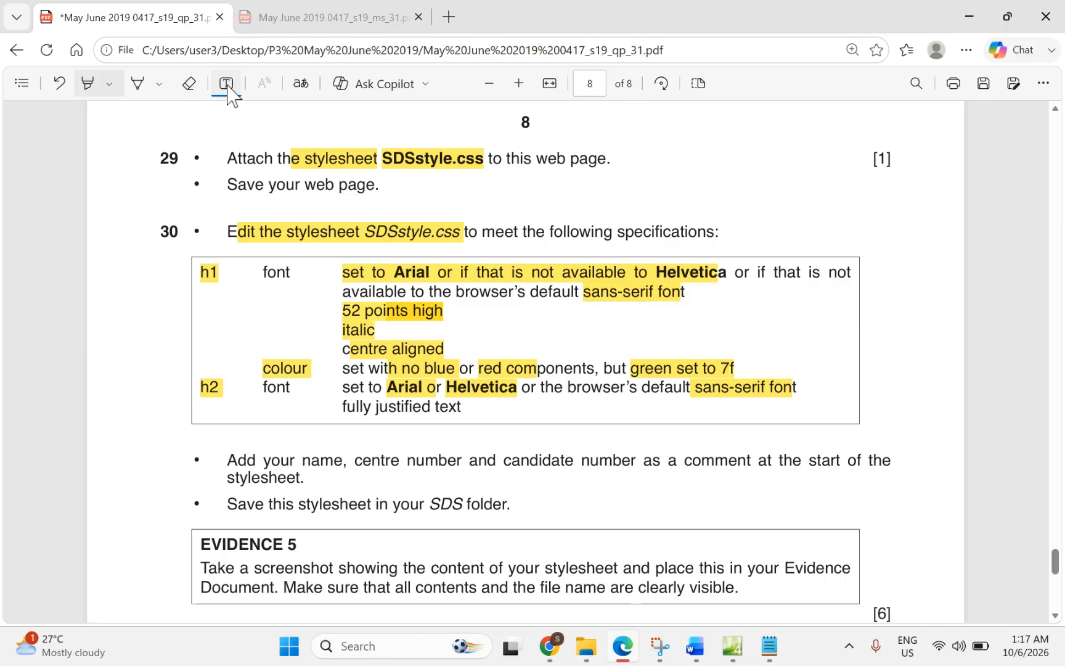
left_click(556, 331)
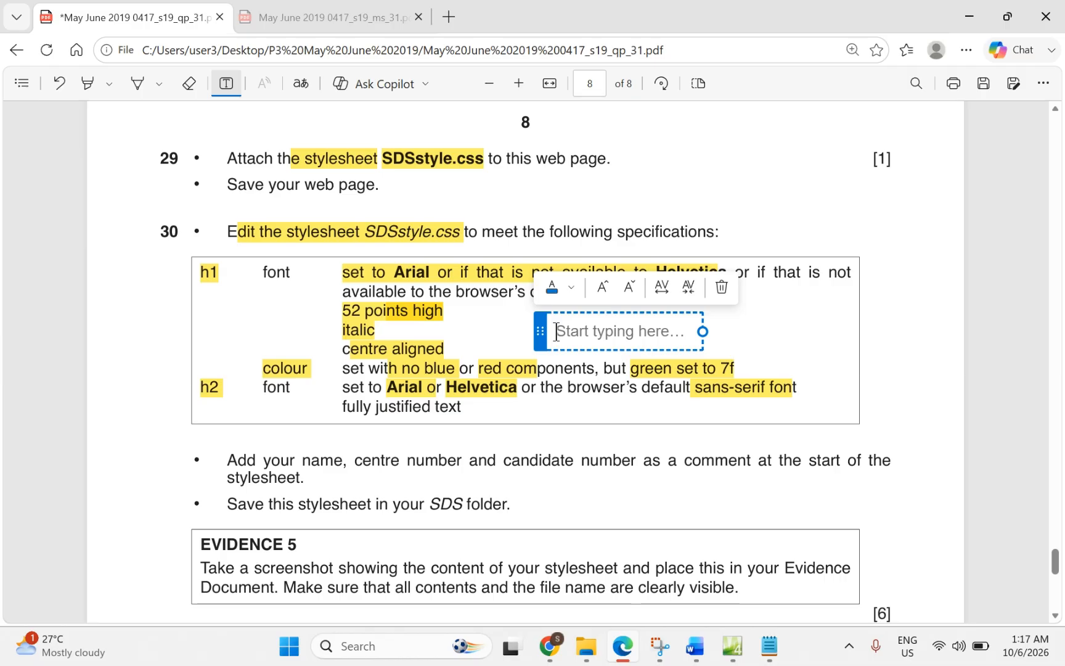
type("#")
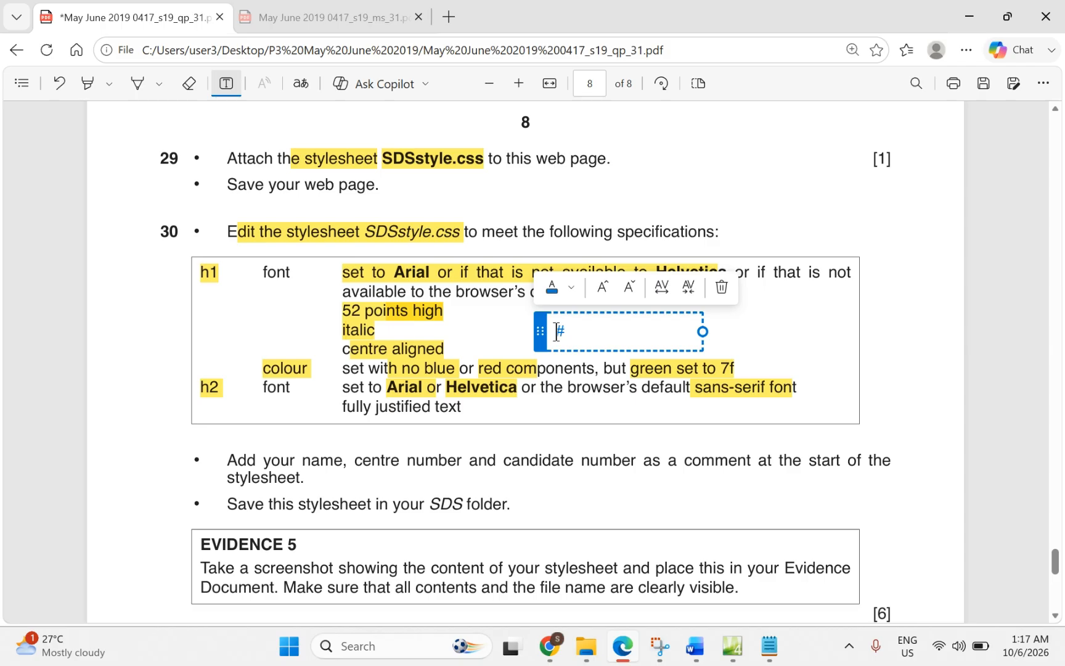
type("007")
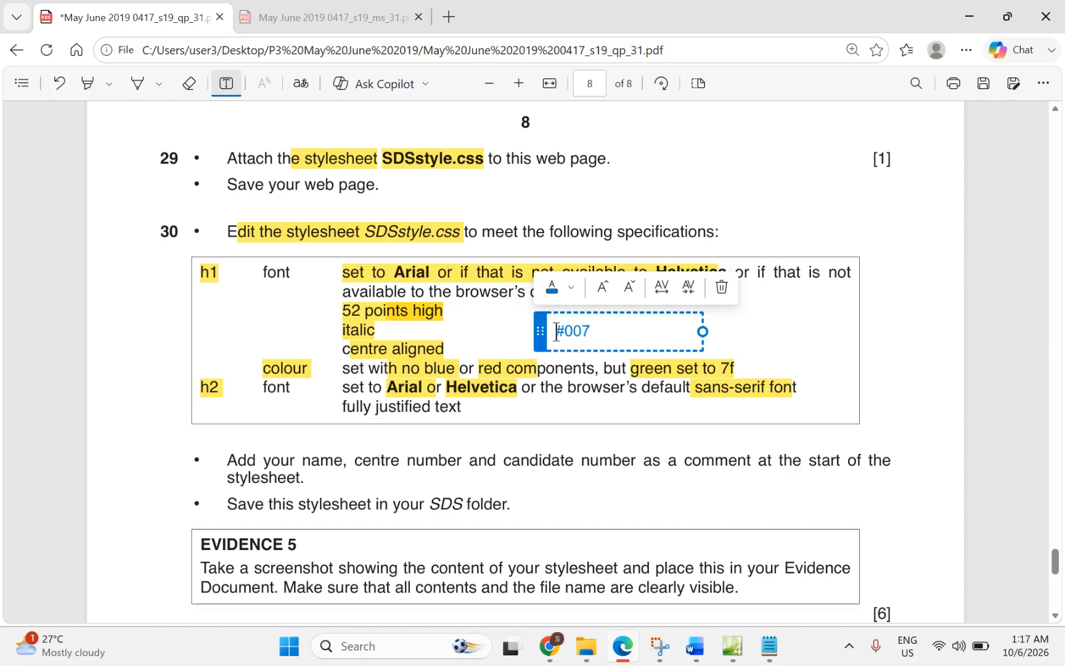
type("f00")
Step: Add a two-line note '#RRGGBB' / '0 - lowest / F- highest' further right on the paper
left_click(789, 330)
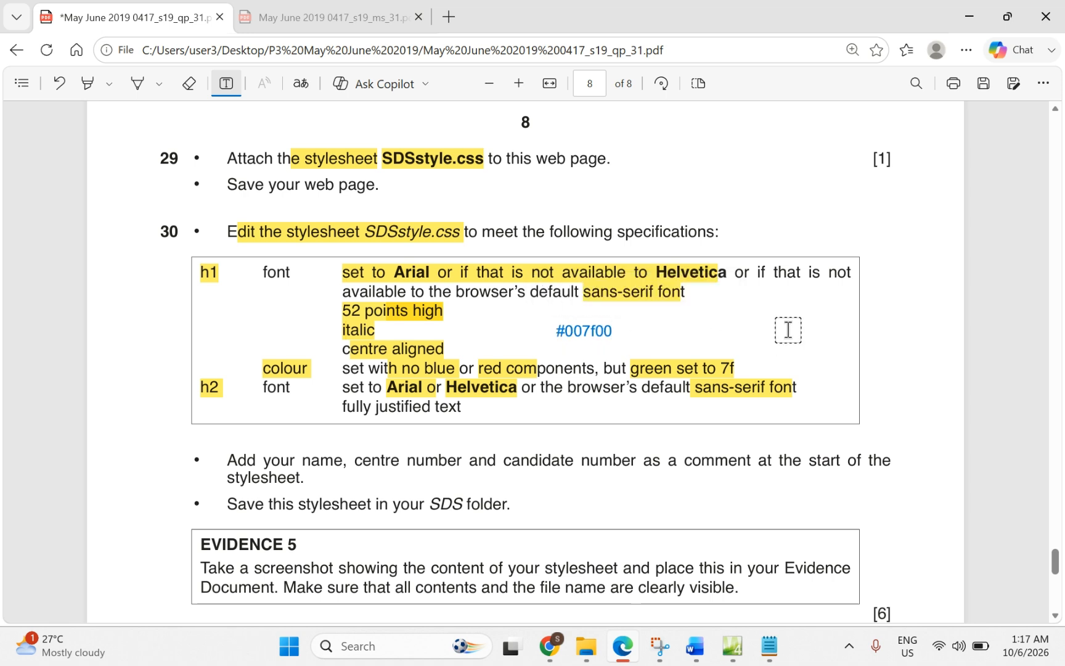
left_click(789, 330)
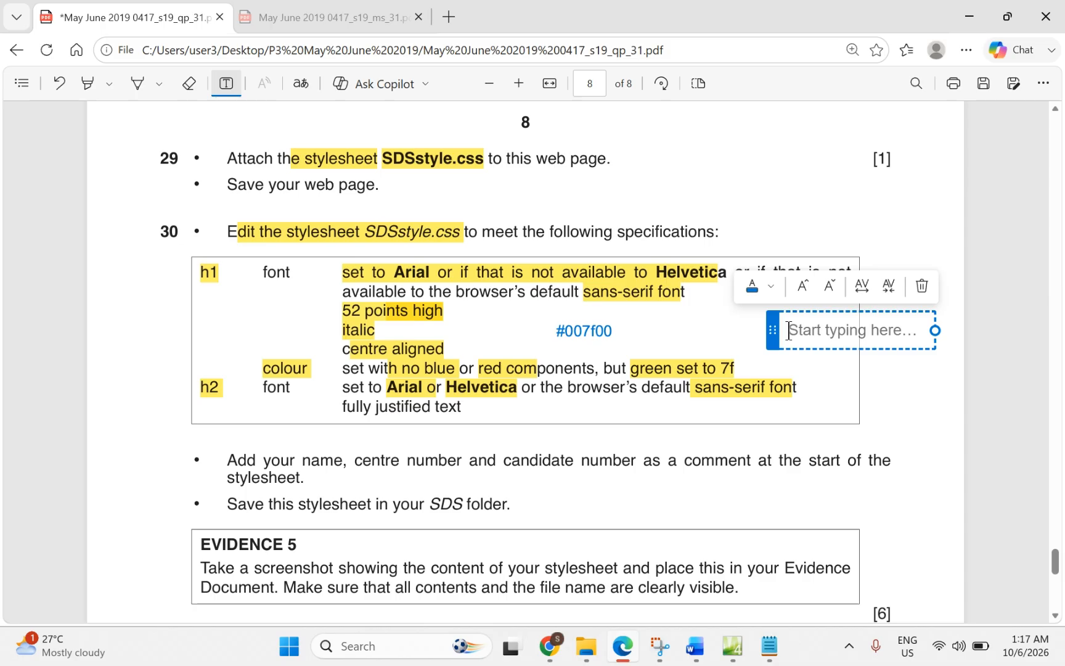
type("#")
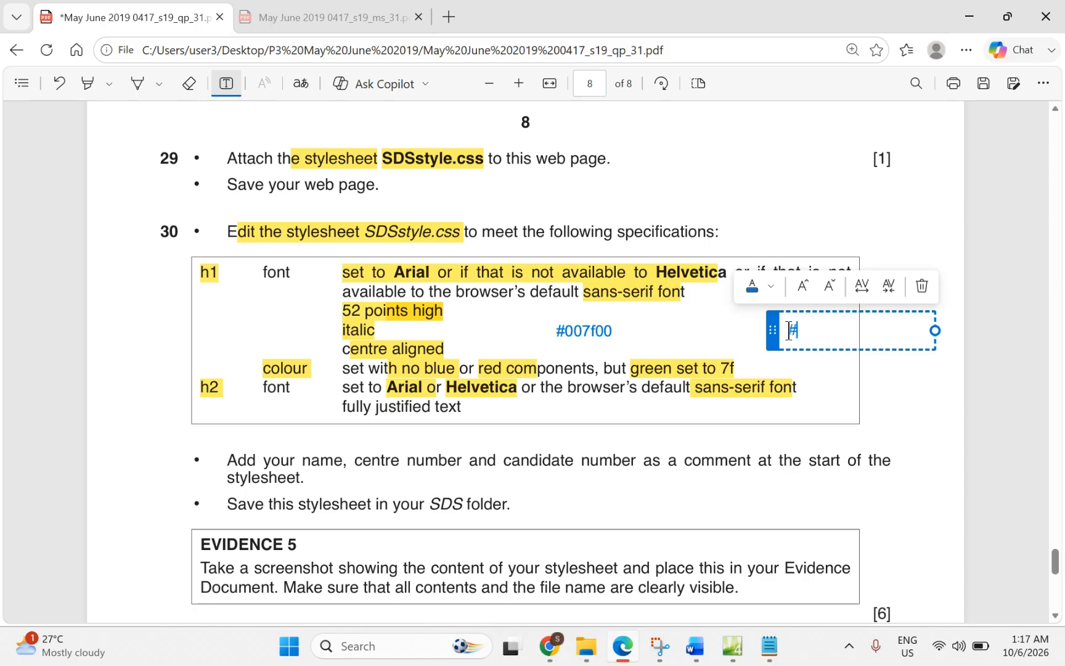
type("RRGGBB")
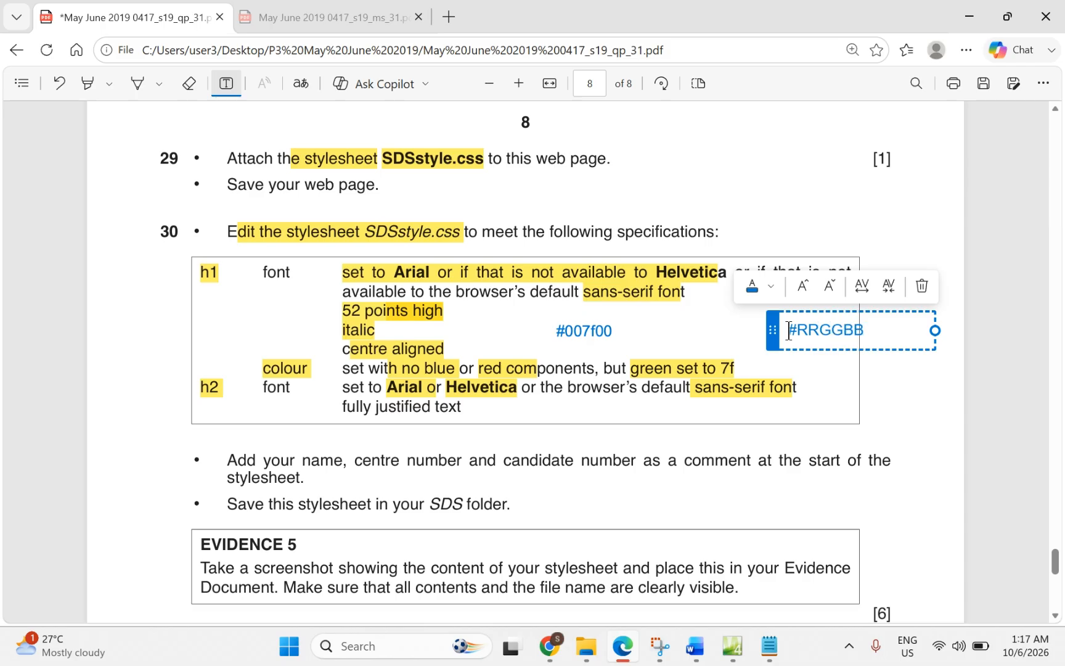
key("Return")
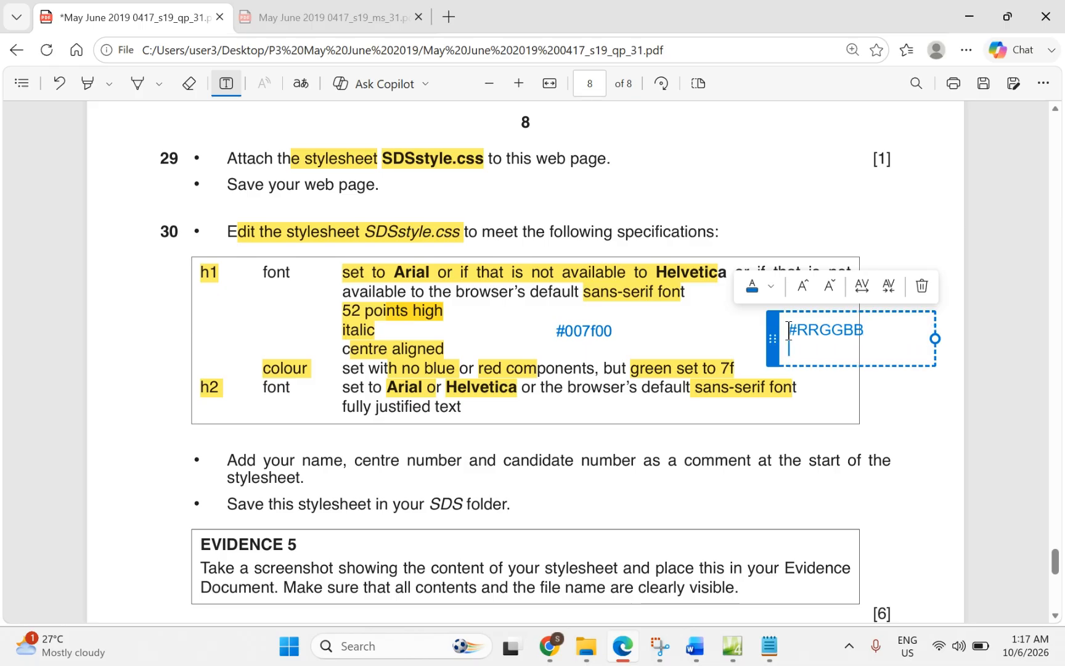
type("0")
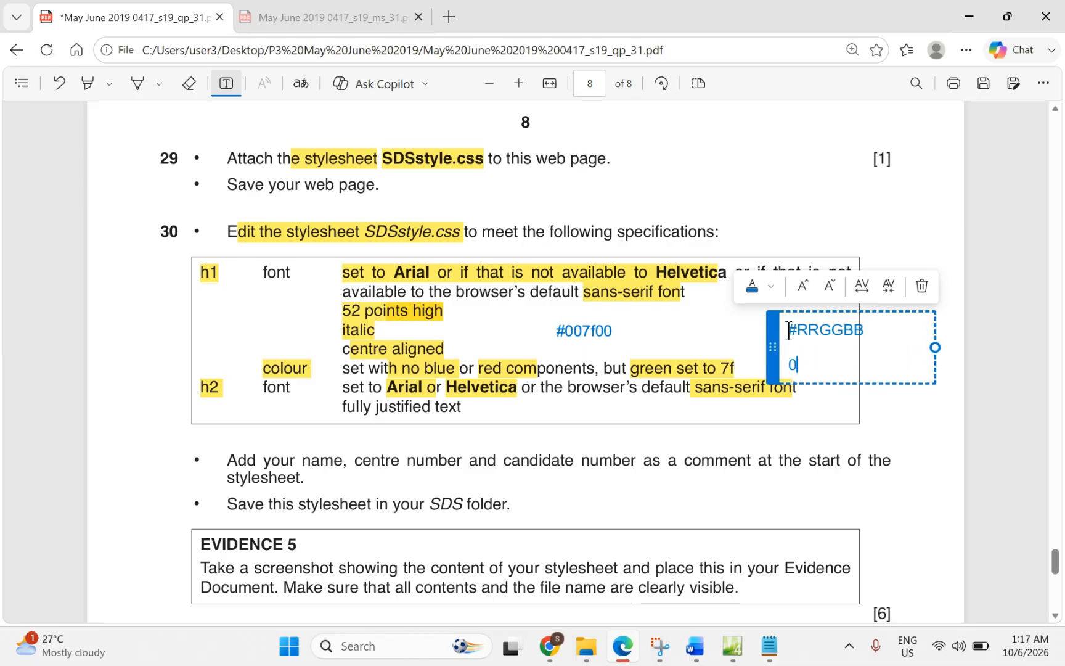
type(" - lowers")
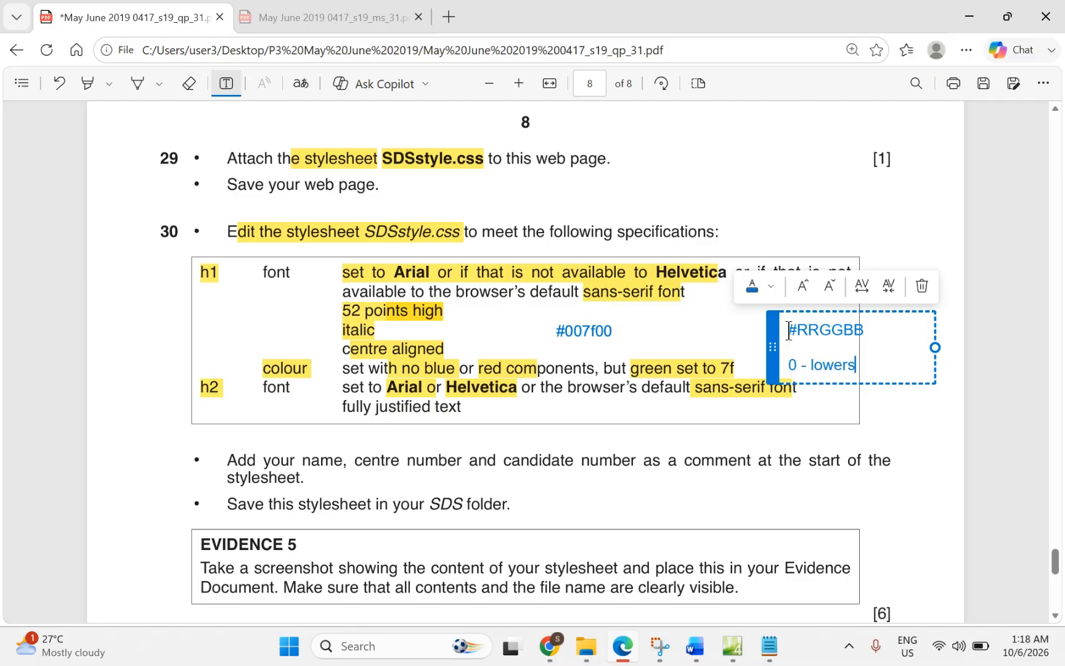
key("BackSpace")
key("BackSpace")
type("st / F- highers")
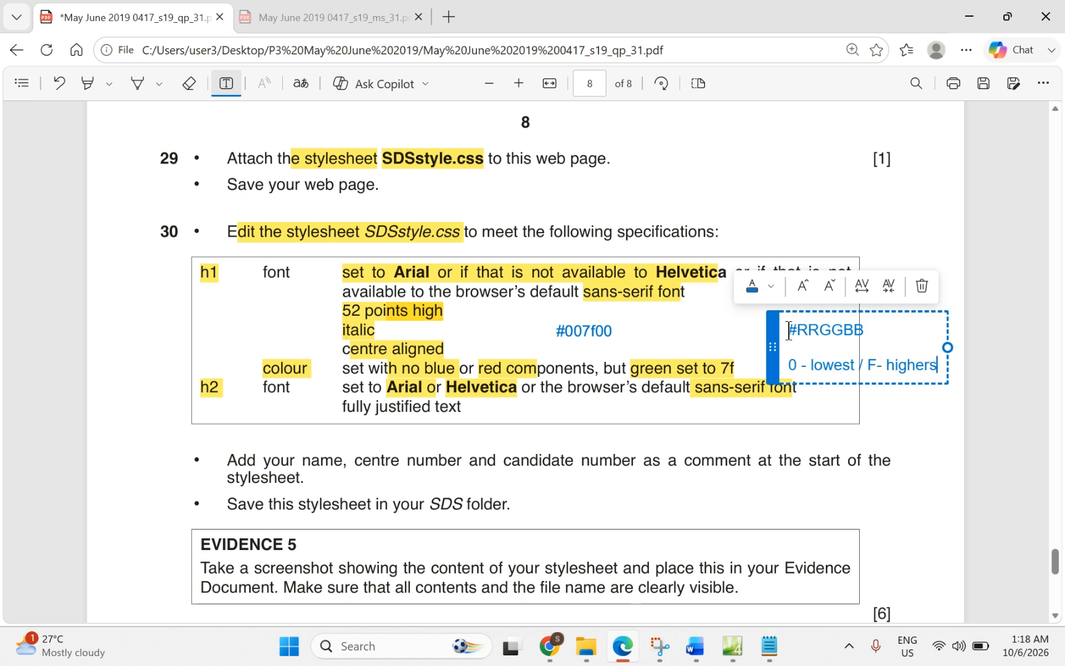
key("BackSpace")
key("BackSpace")
type("s")
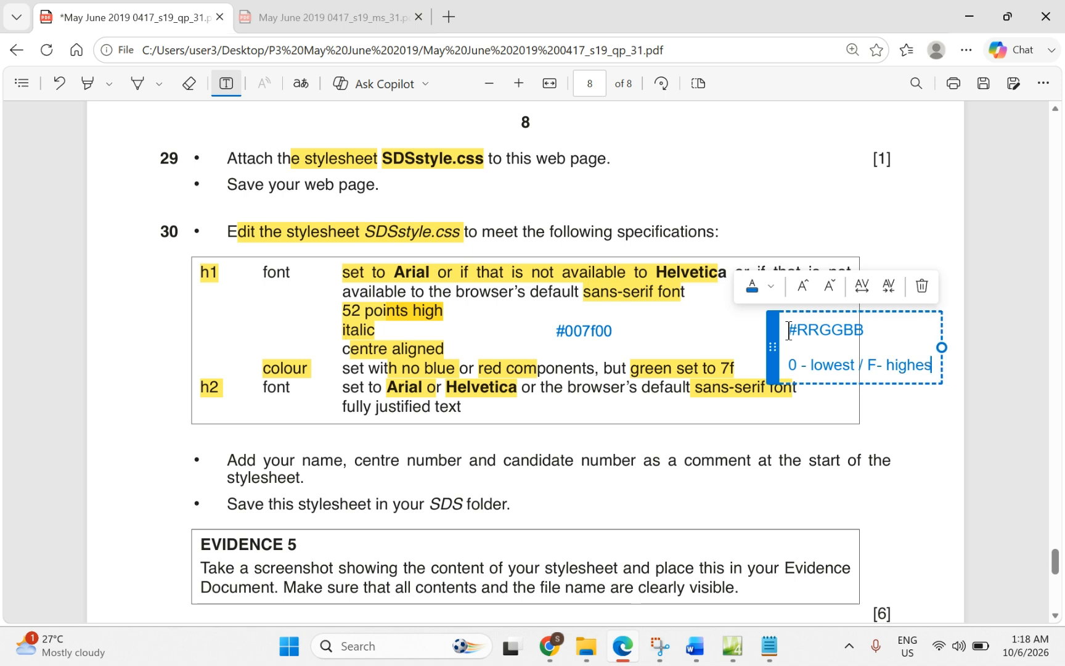
type("t")
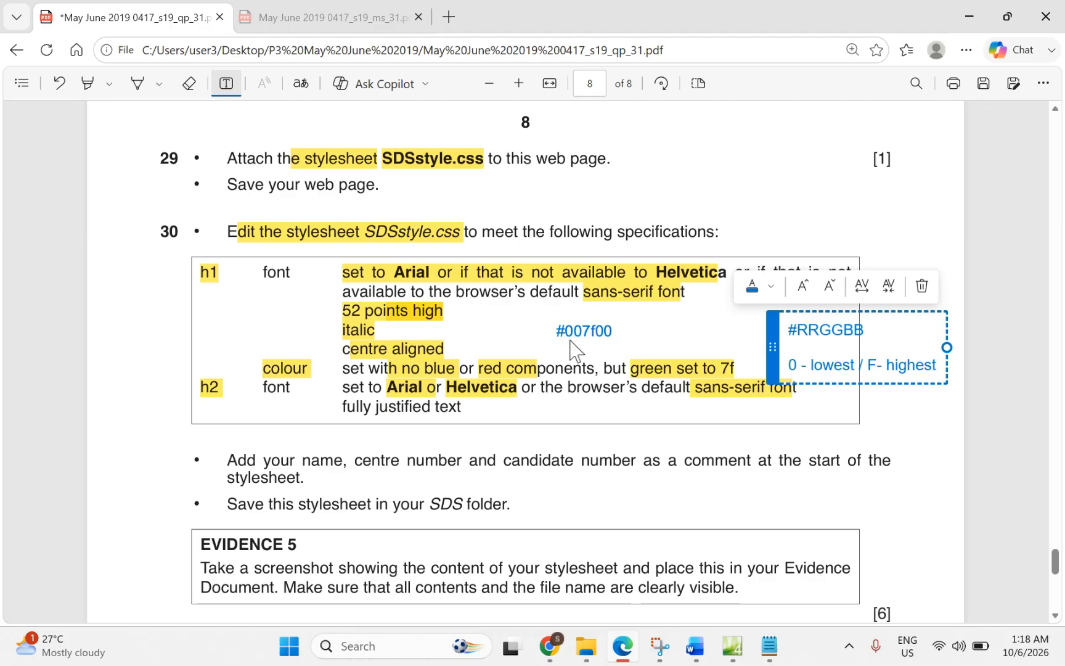
left_click(732, 647)
left_click(361, 188)
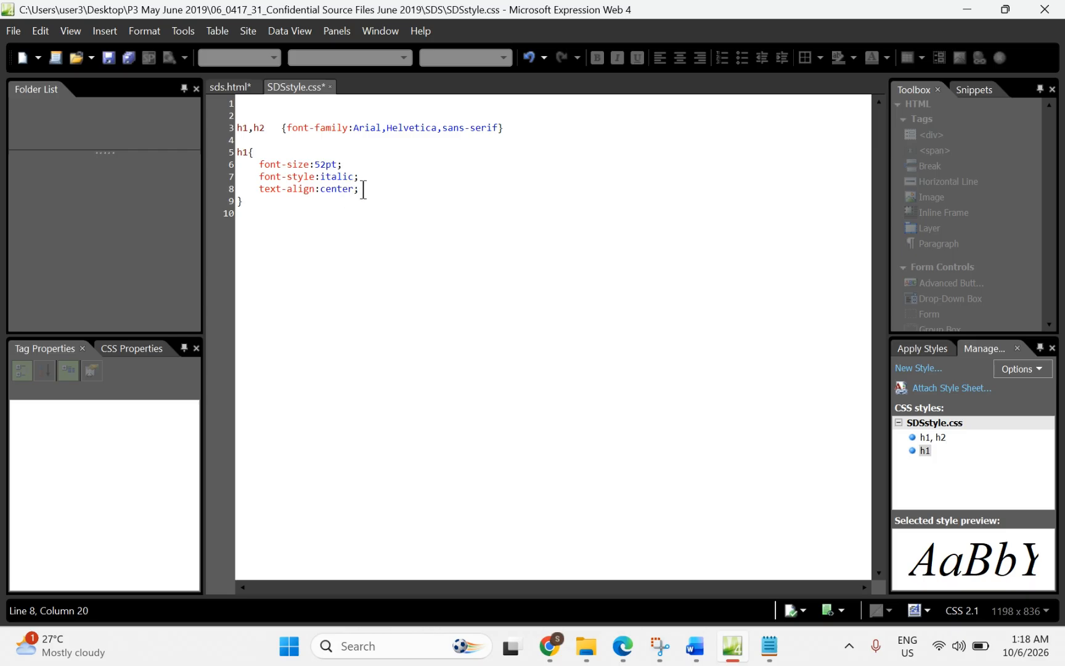
Step: Add color:#007f00 on a new line in the h1 rule
key("Return")
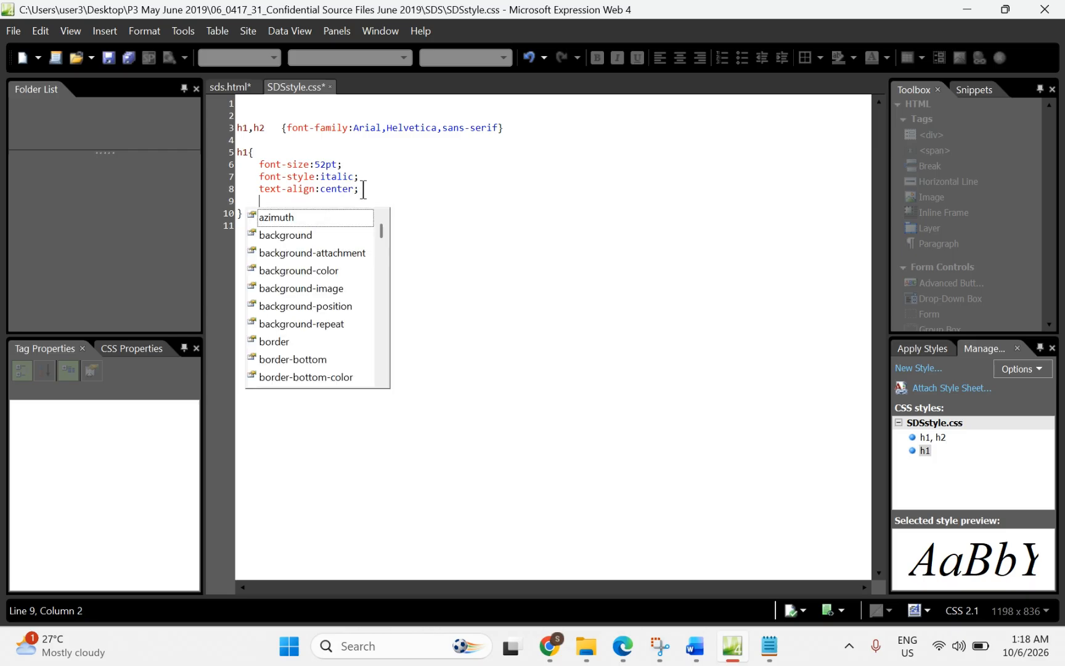
type("co")
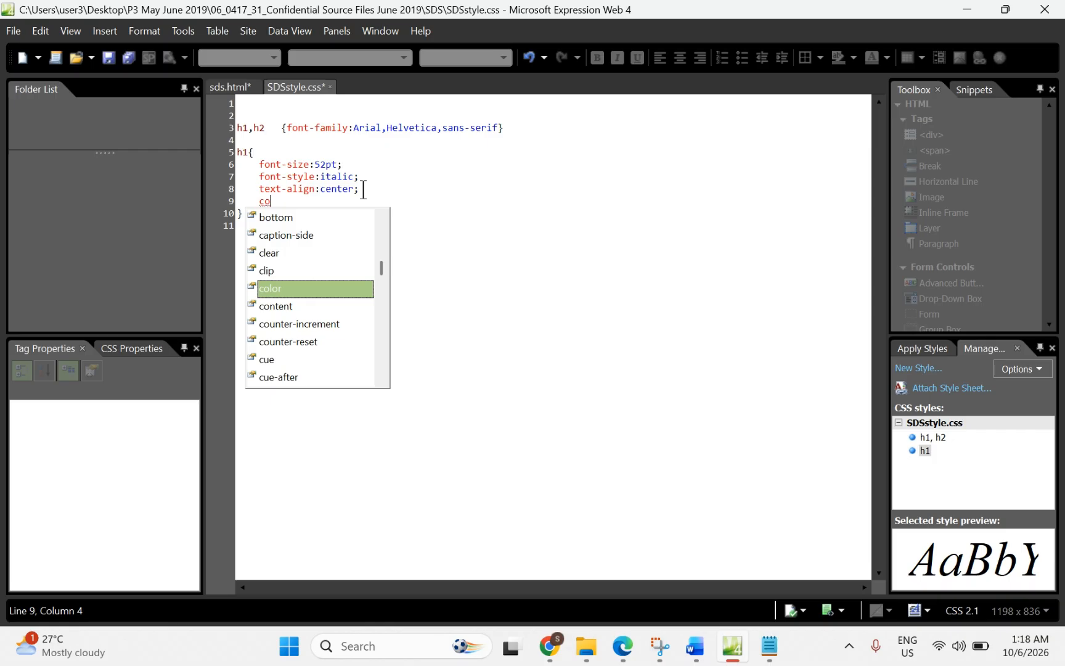
double_click(265, 289)
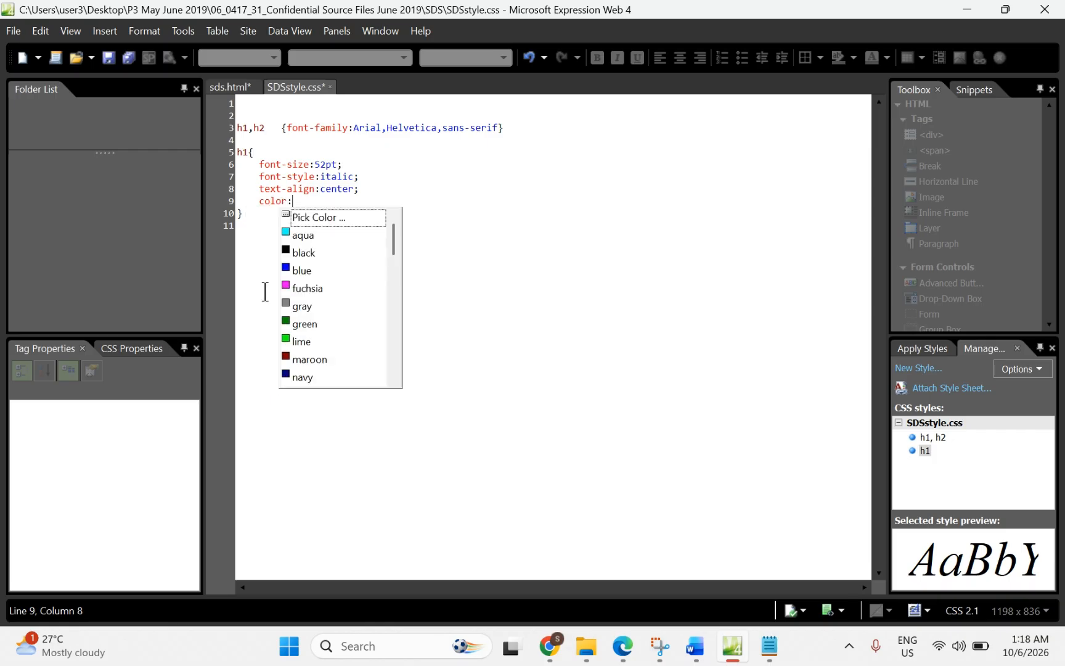
type("#007f00")
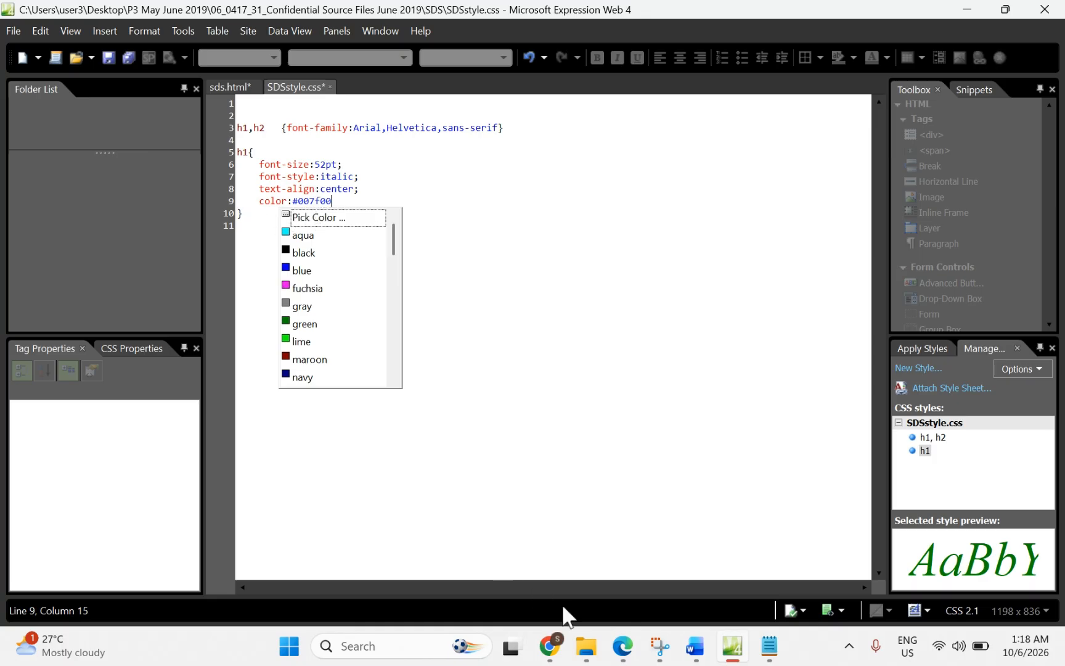
left_click(622, 646)
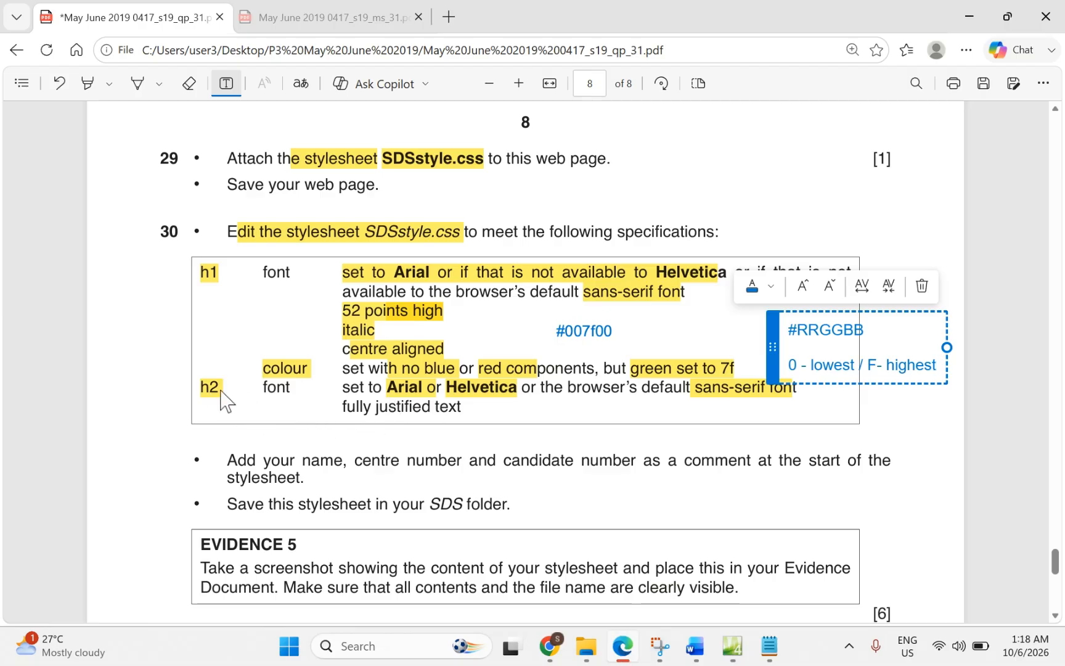
Step: Highlight 'fully justified text' among the h2 requirements on the question paper
left_click(373, 419)
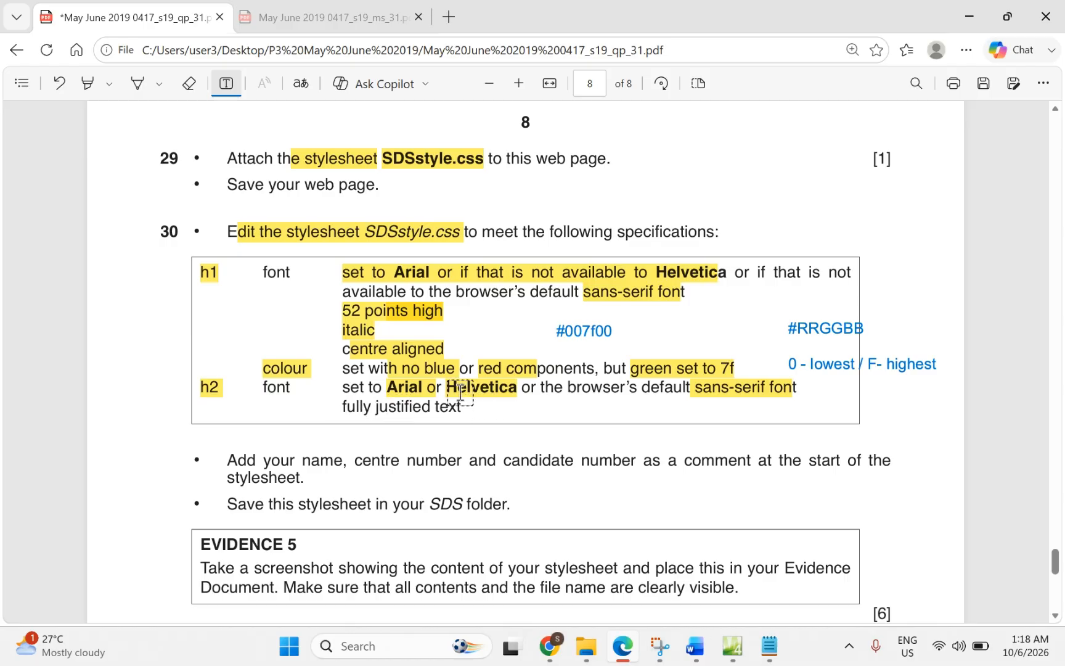
left_click(87, 84)
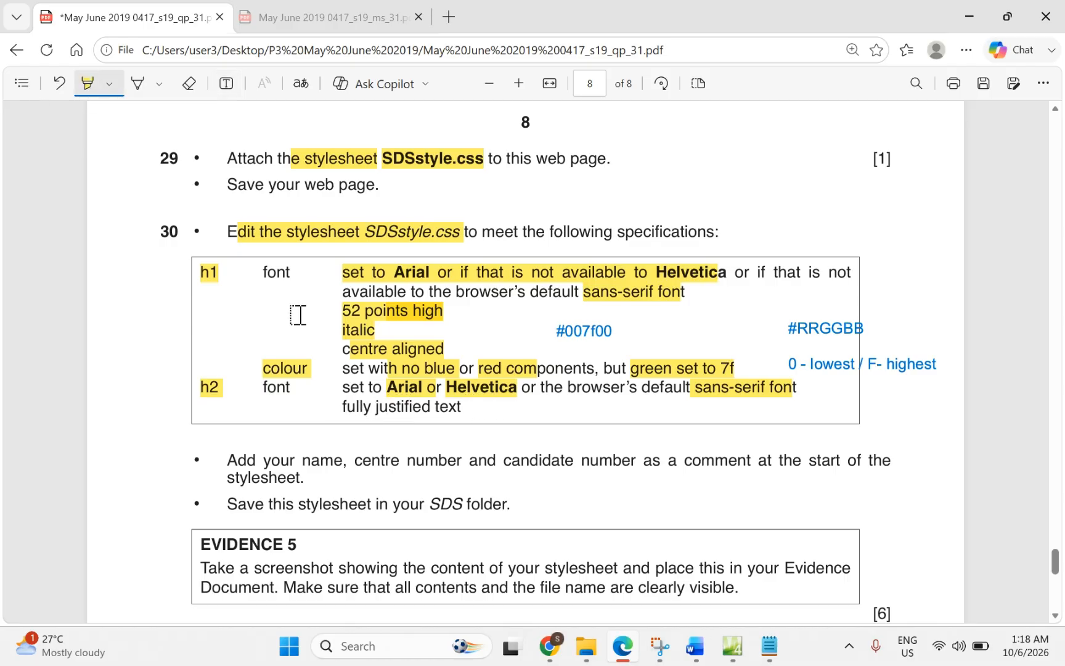
left_click_drag(343, 406, 464, 409)
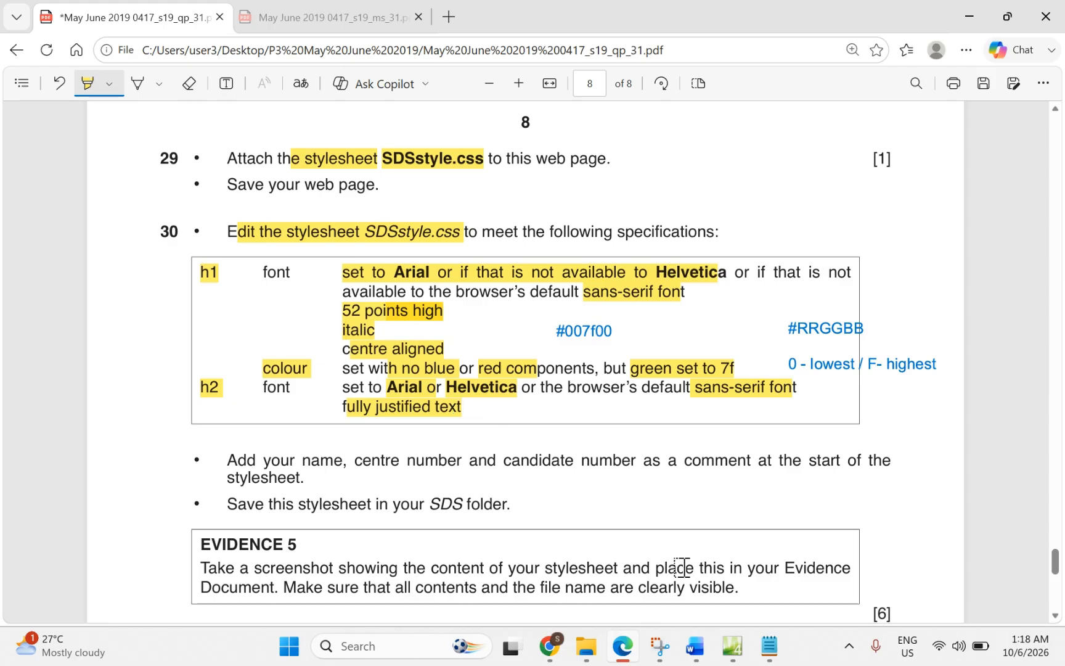
left_click(732, 646)
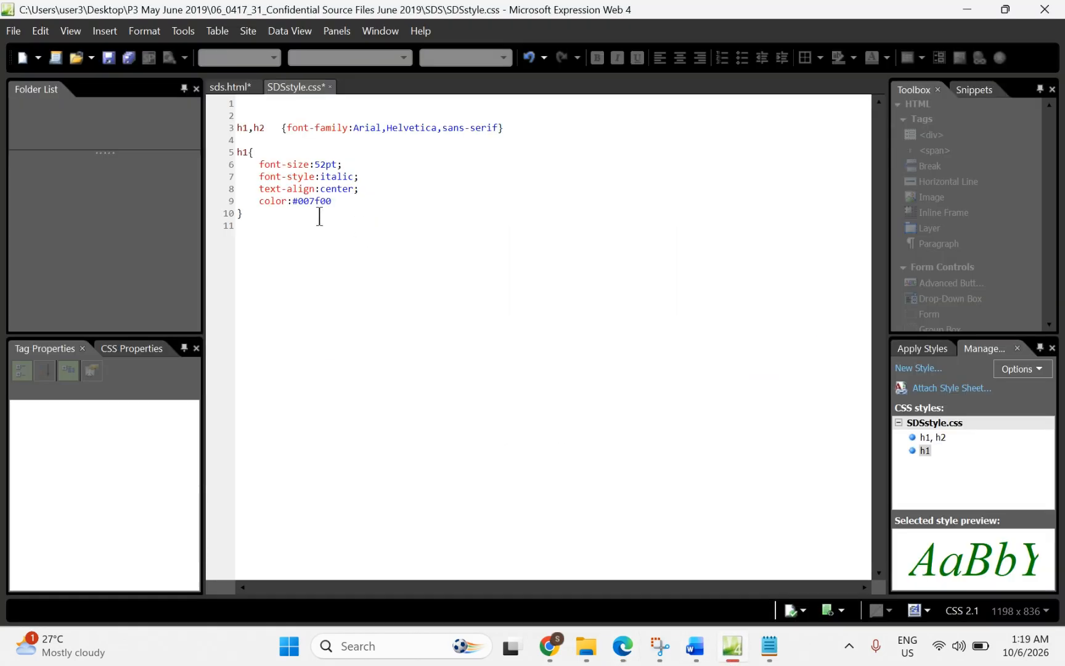
Step: Add an h2 rule with text-align:justify below the h1 rule
left_click(265, 215)
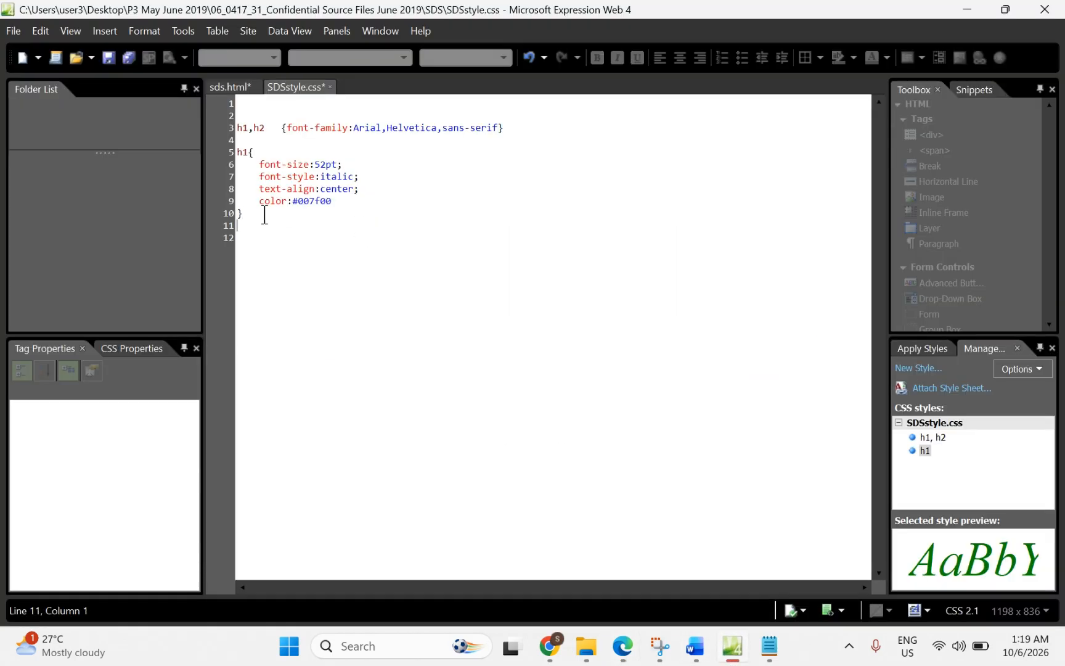
key("Return")
type("h2")
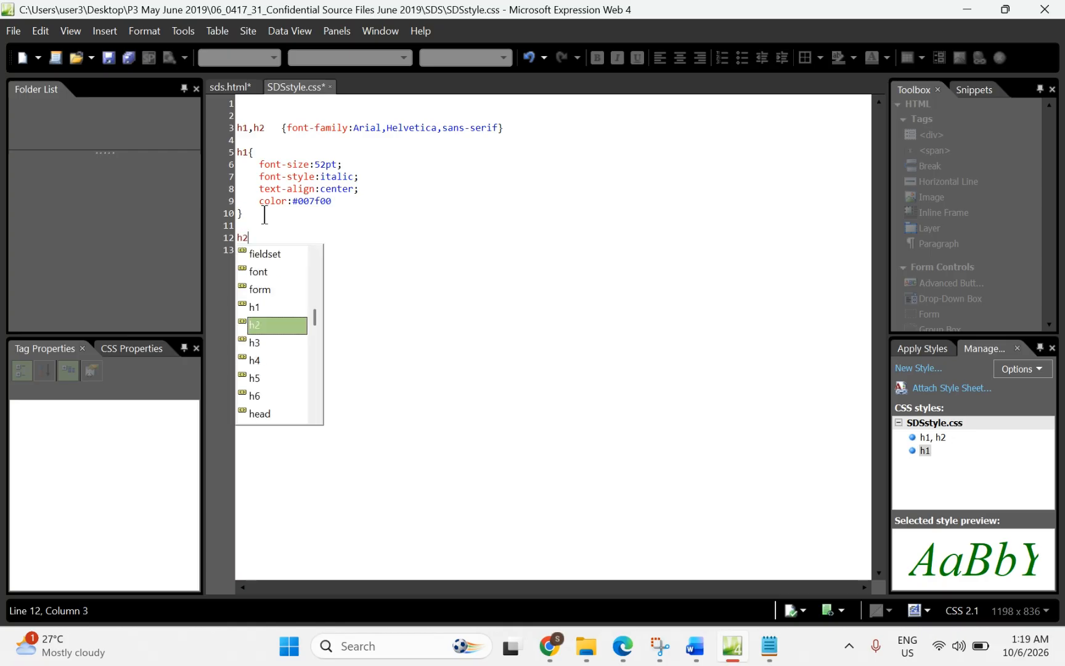
type("{     ")
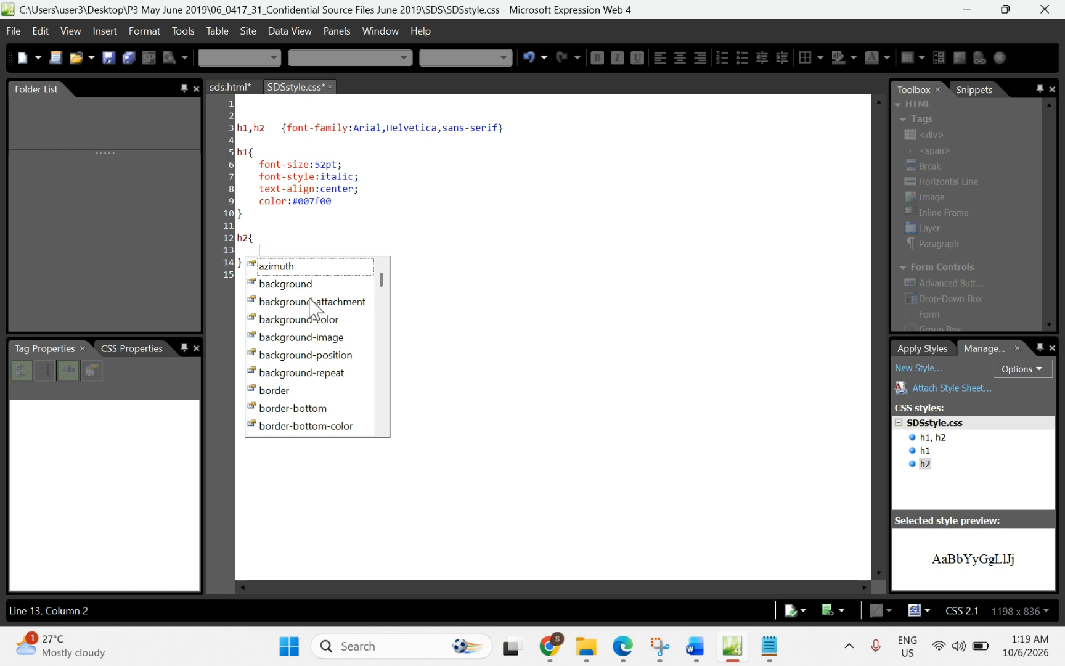
type("te")
double_click(301, 341)
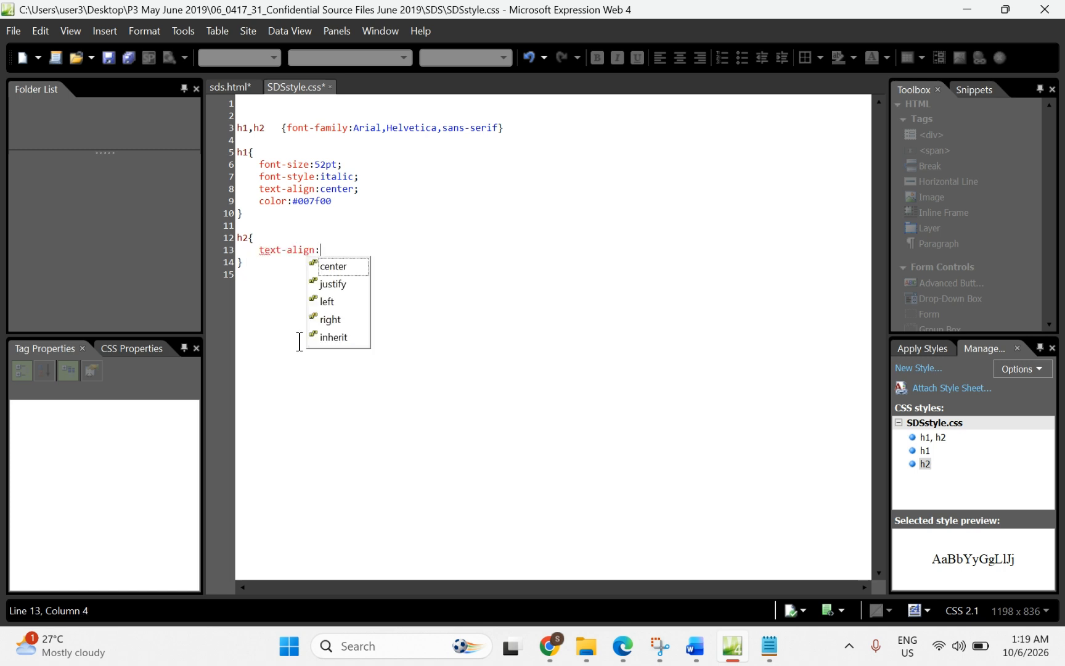
double_click(338, 283)
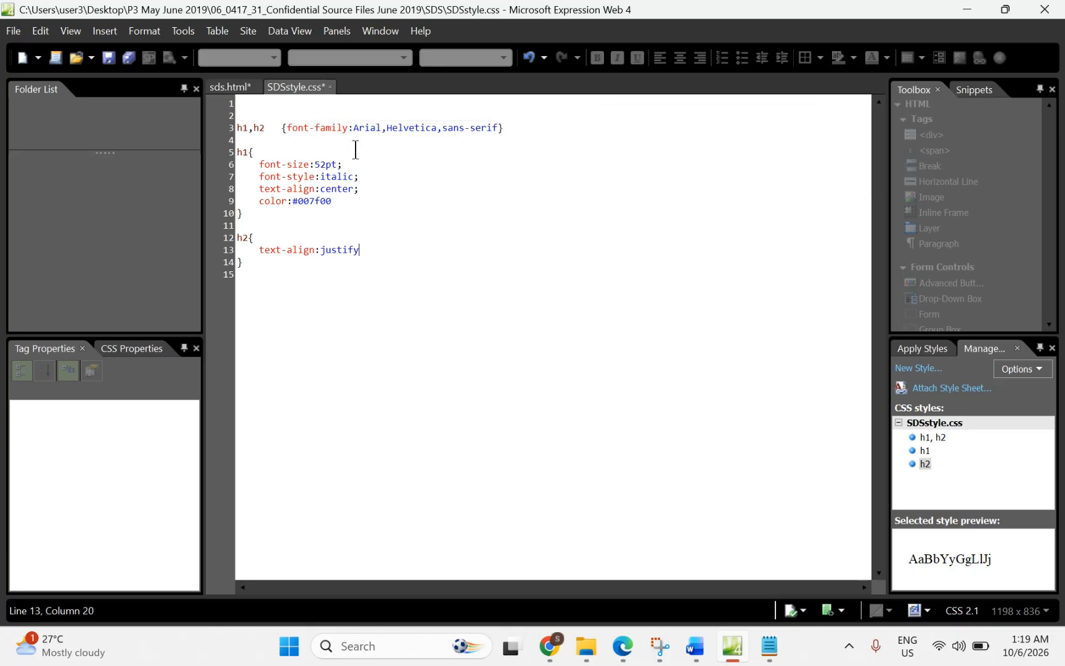
Step: Save SDSstyle.css and sds.html with Ctrl+S
key("ctrl+s")
left_click(230, 88)
left_click(375, 252)
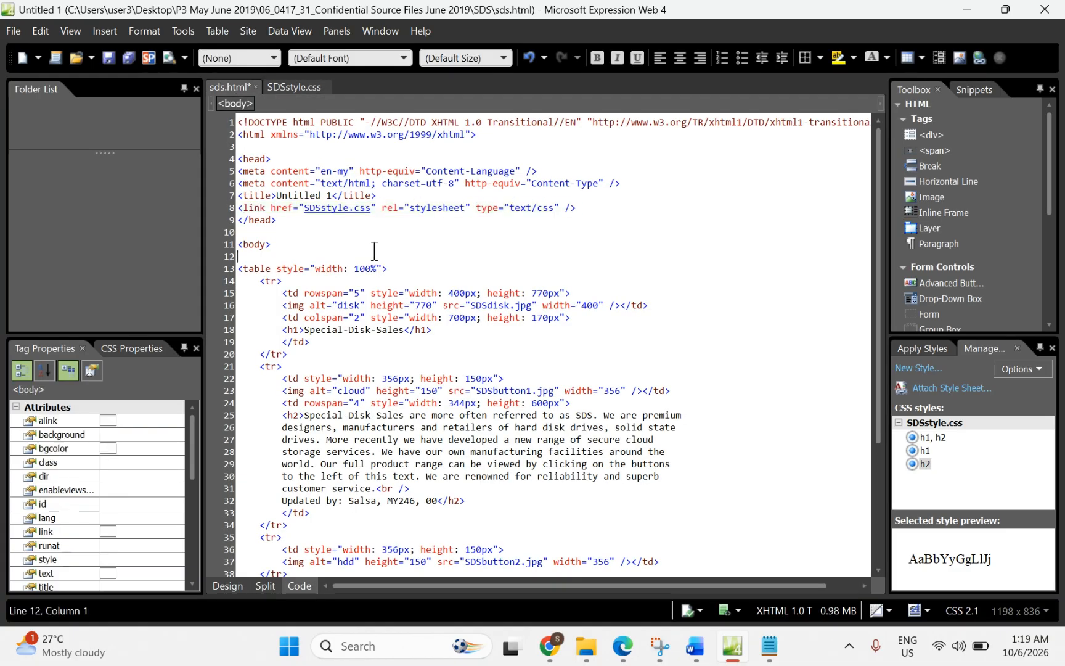
key("ctrl+s")
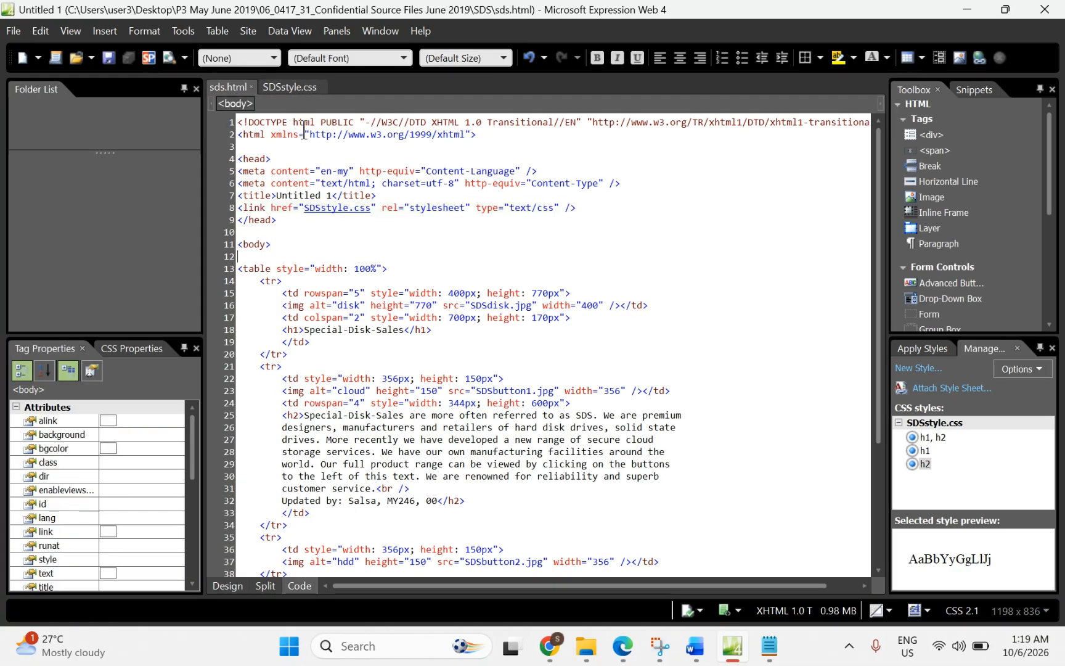
left_click(292, 91)
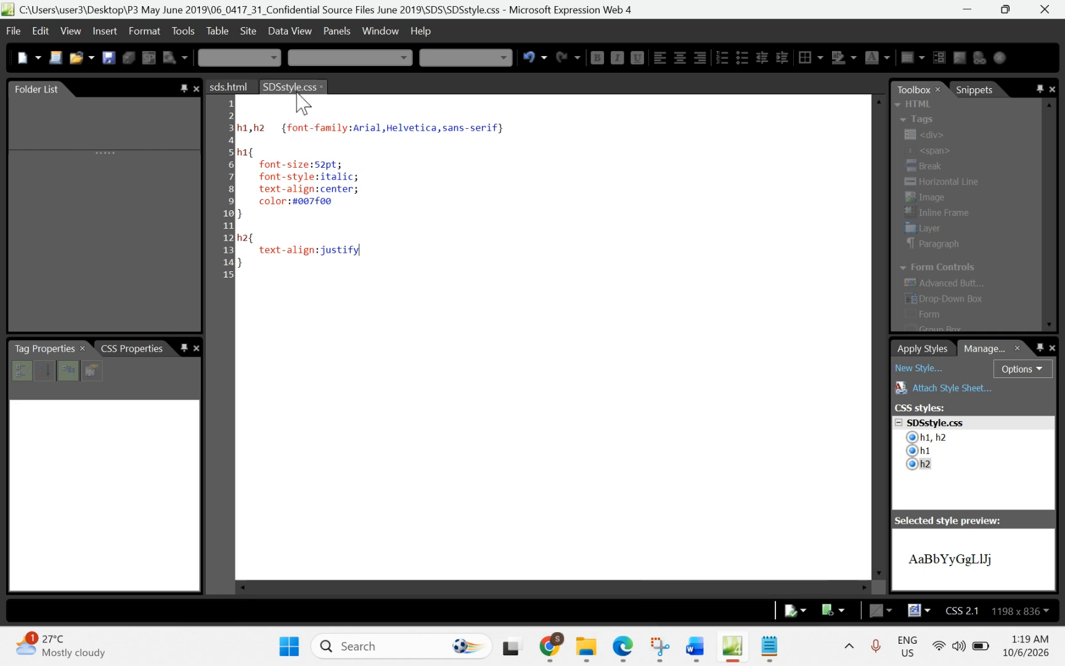
Step: Highlight the name, centre and candidate number and 'comment' wording in question 30
mouse_move(709, 660)
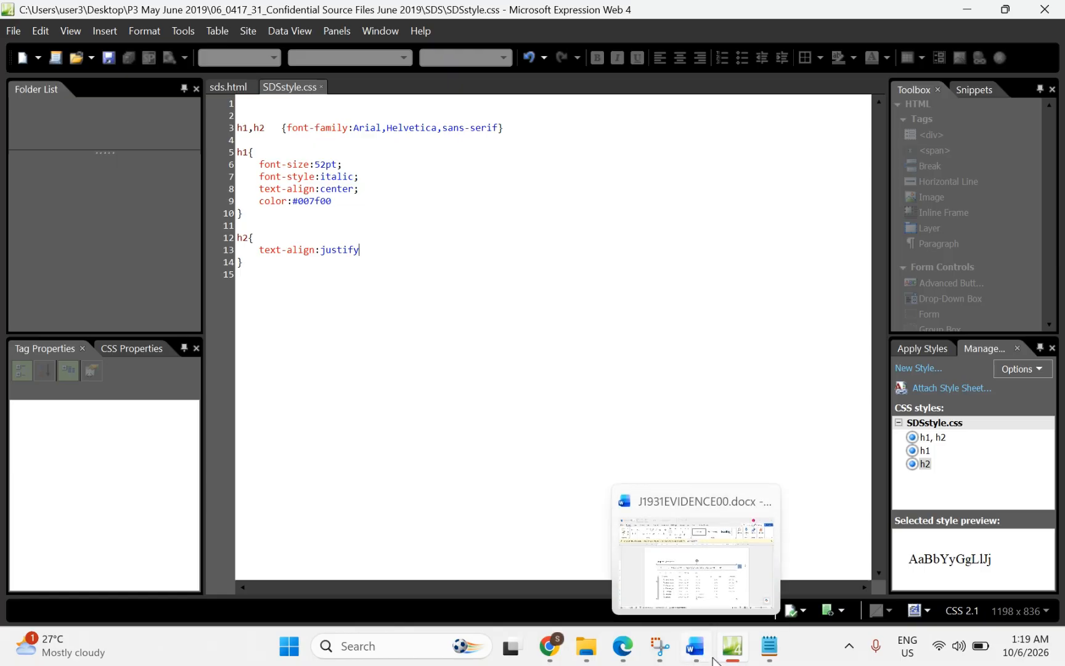
left_click(623, 646)
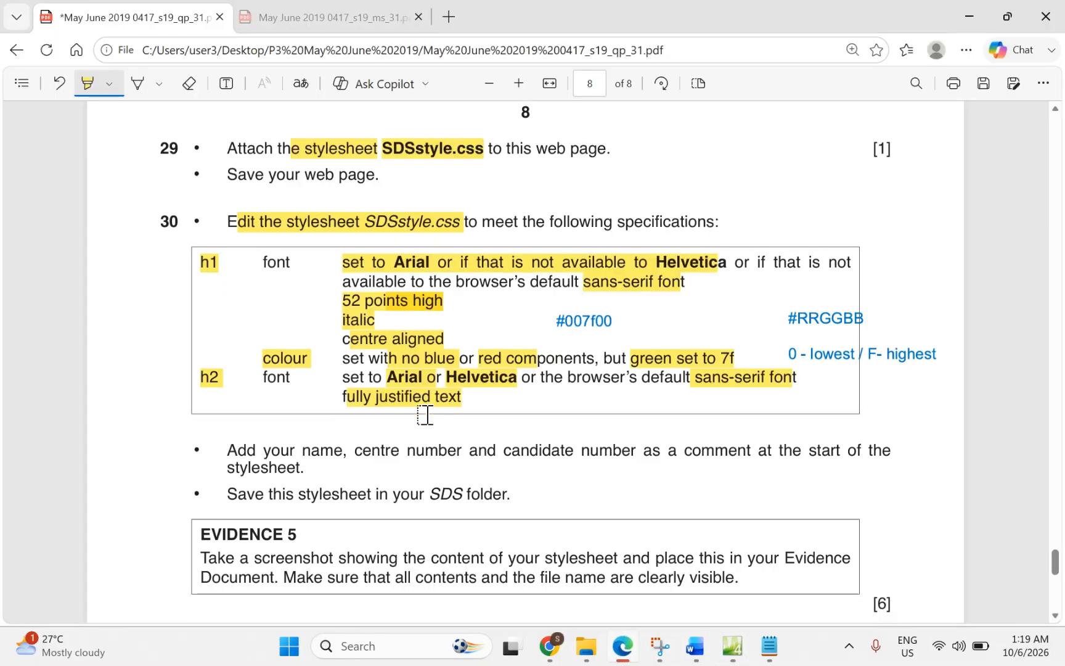
scroll(426, 414, "down", 1)
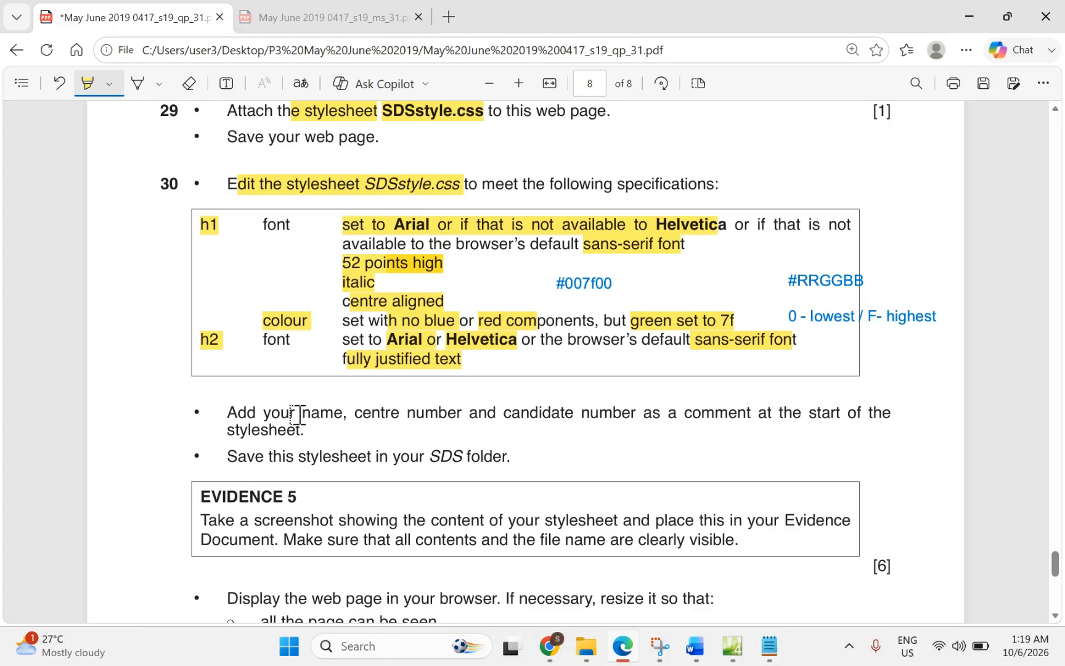
left_click_drag(299, 414, 586, 414)
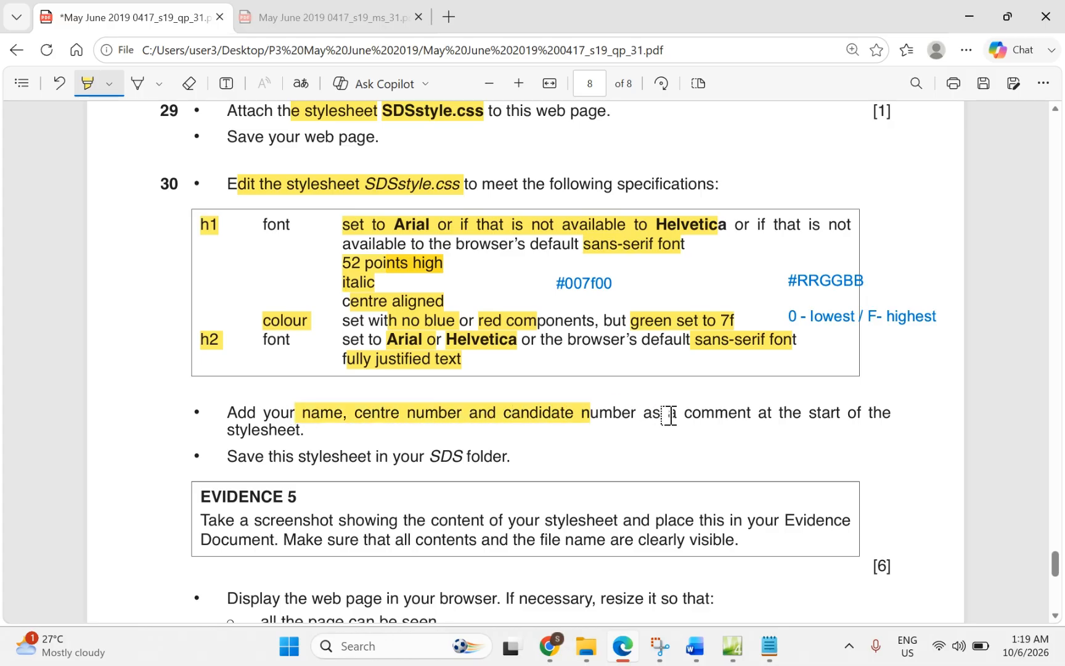
left_click_drag(686, 415, 844, 411)
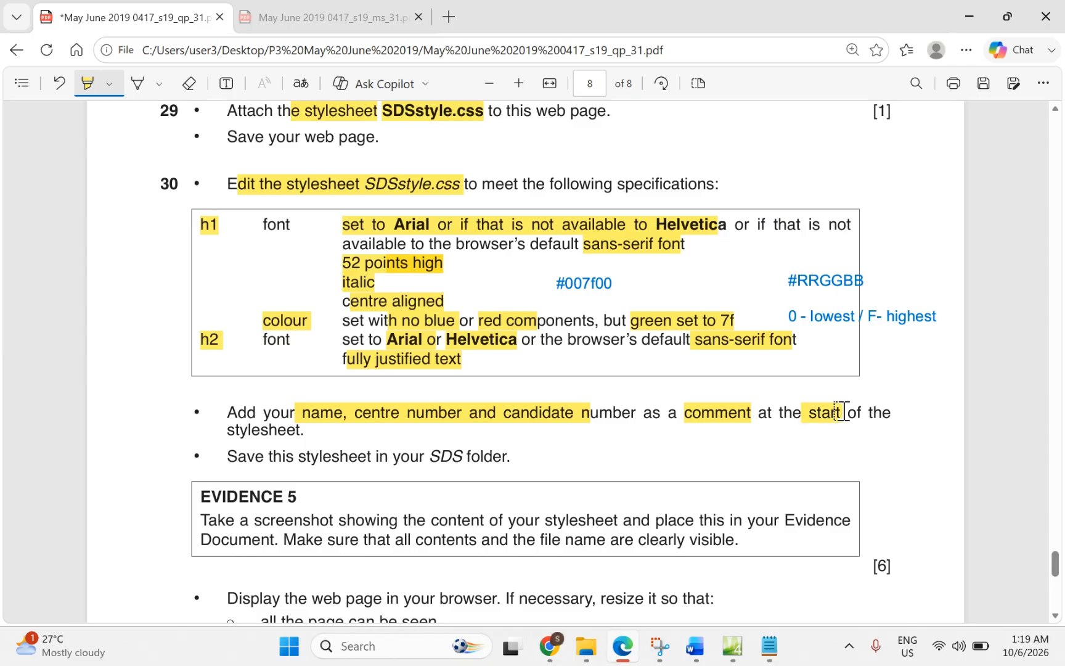
left_click(731, 647)
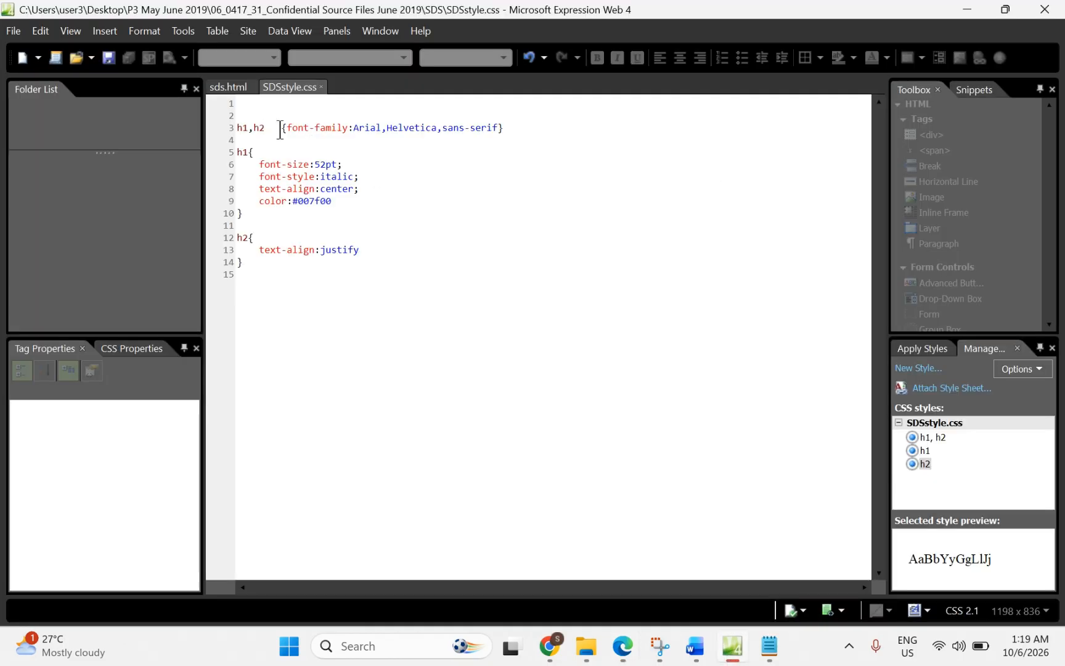
Step: Add a /* */ comment with the candidate's name, centre and candidate numbers atop SDSstyle.css, then save
left_click(242, 108)
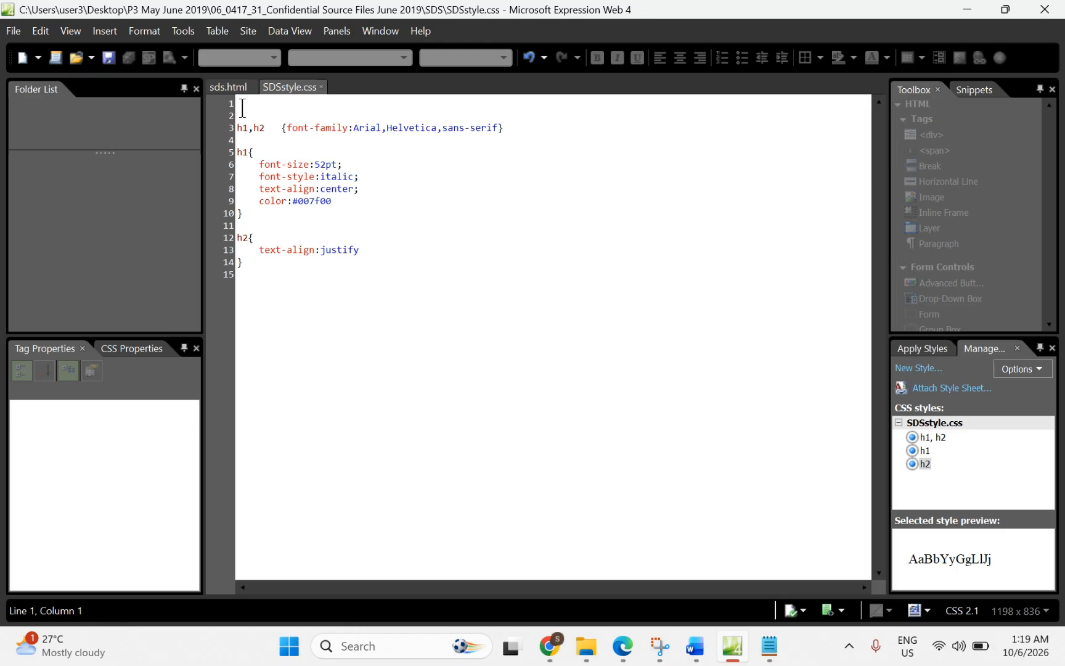
type("/*S")
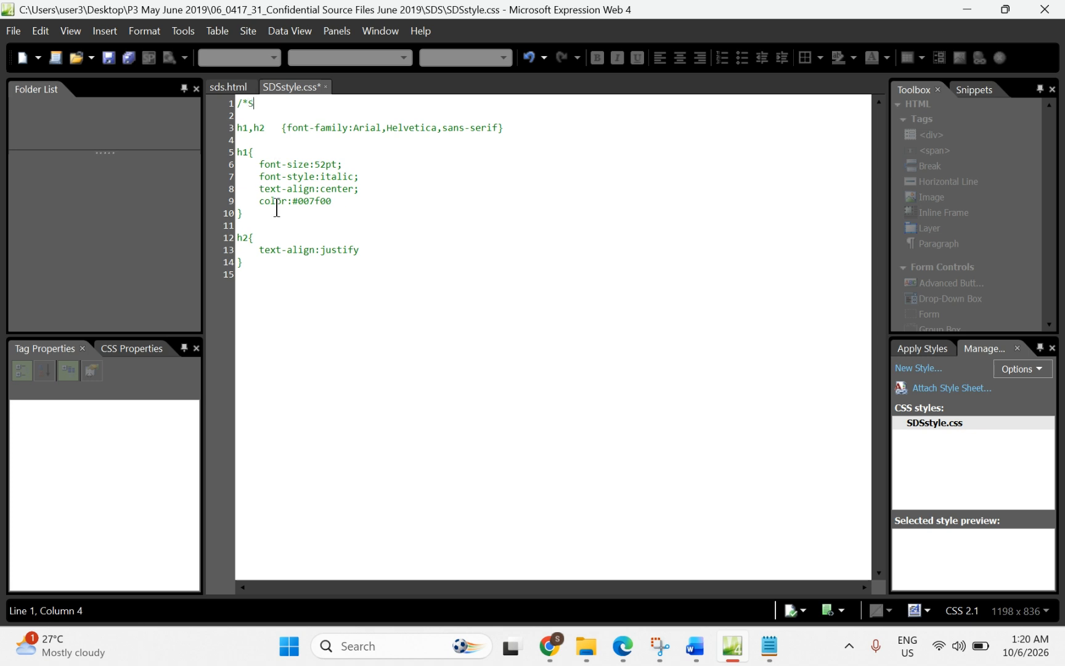
type("alsa, MY246, 00")
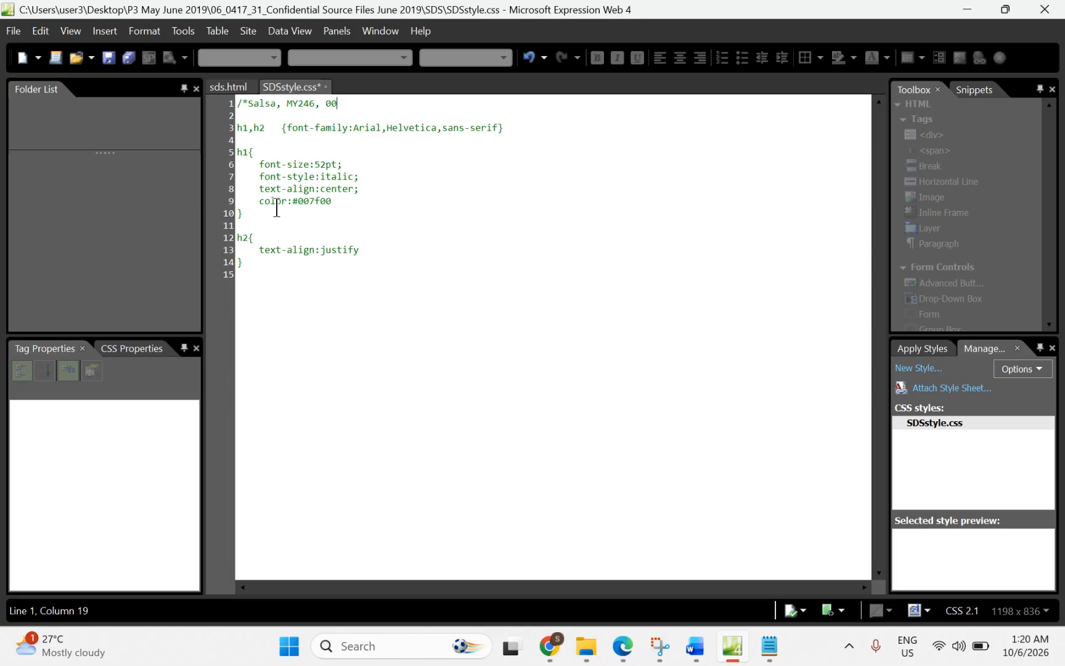
type("*/")
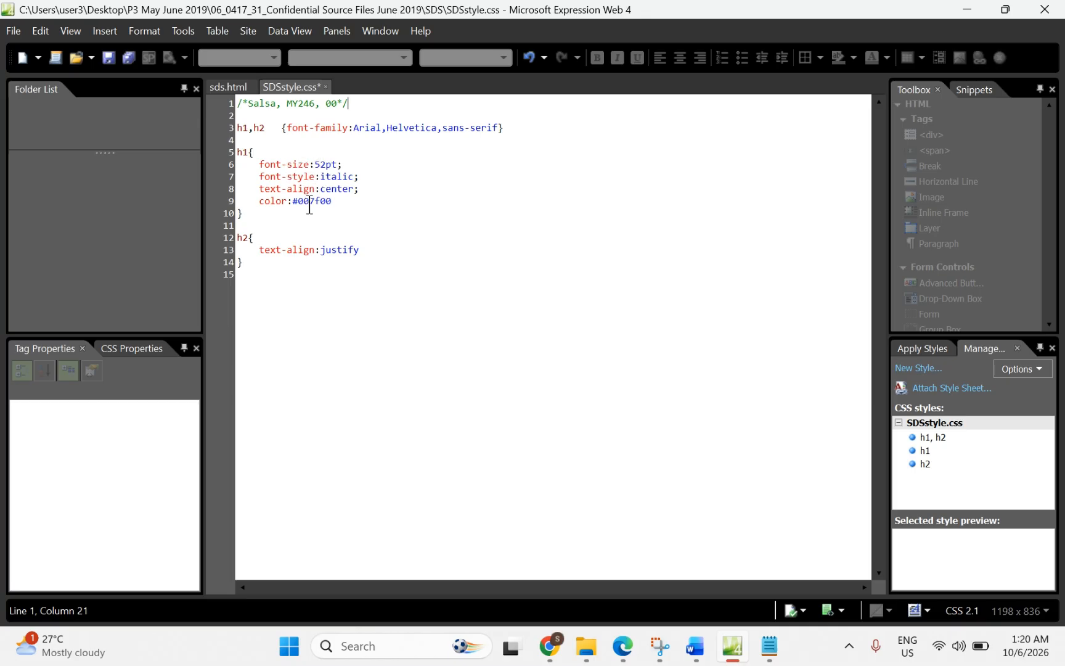
key("ctrl+s")
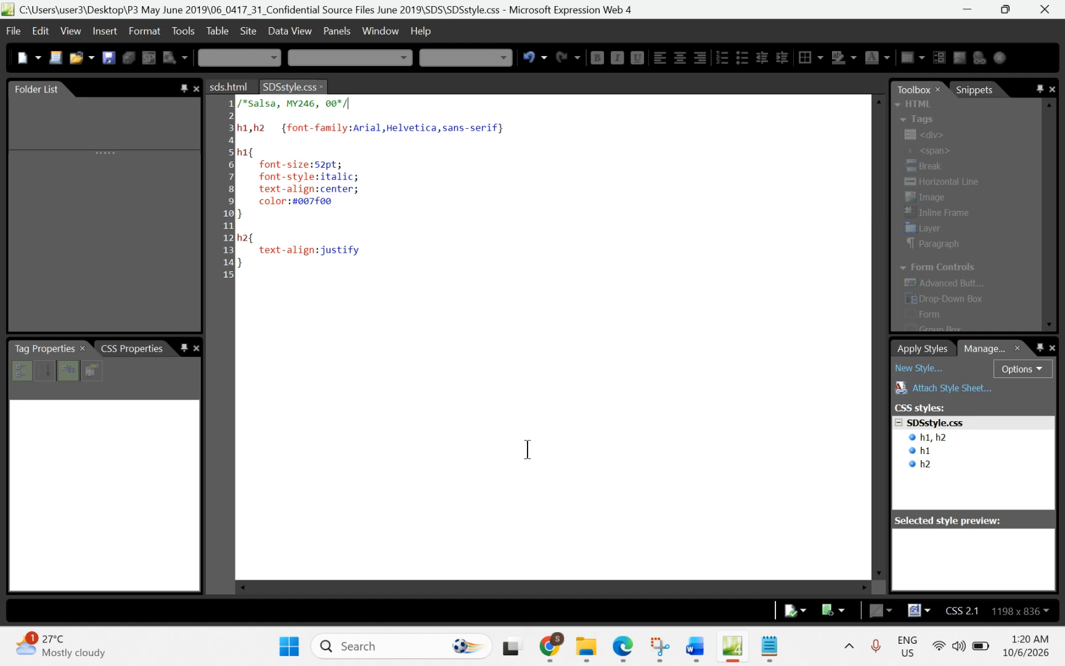
Step: Highlight the EVIDENCE 5 heading and what its screenshot must show on the exam paper
left_click(614, 644)
scroll(407, 426, "down", 3)
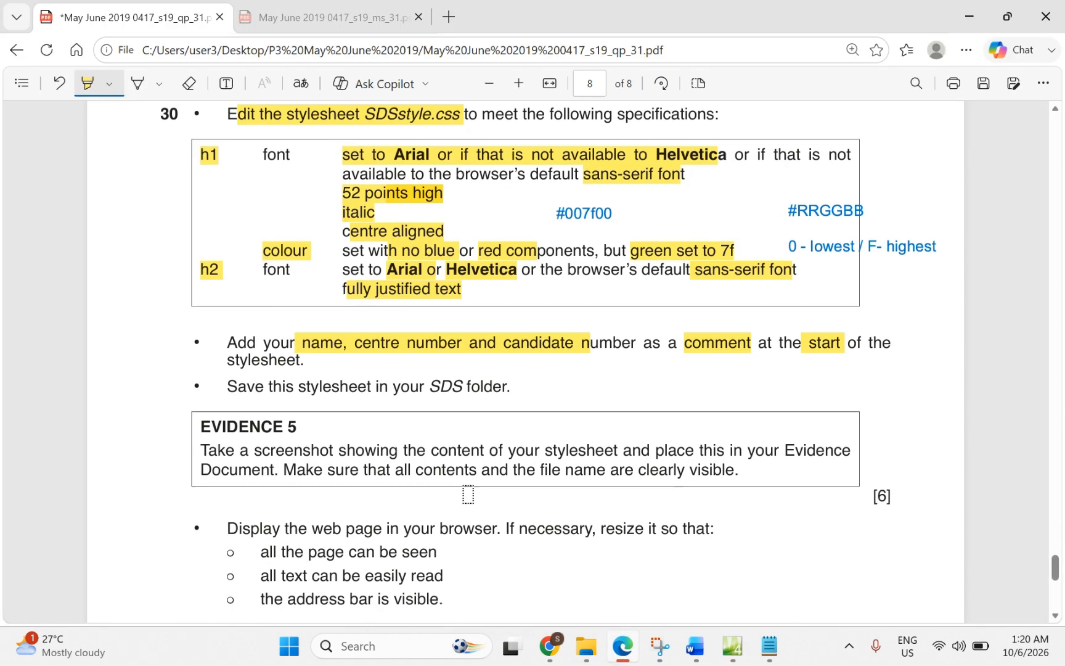
scroll(324, 419, "down", 1)
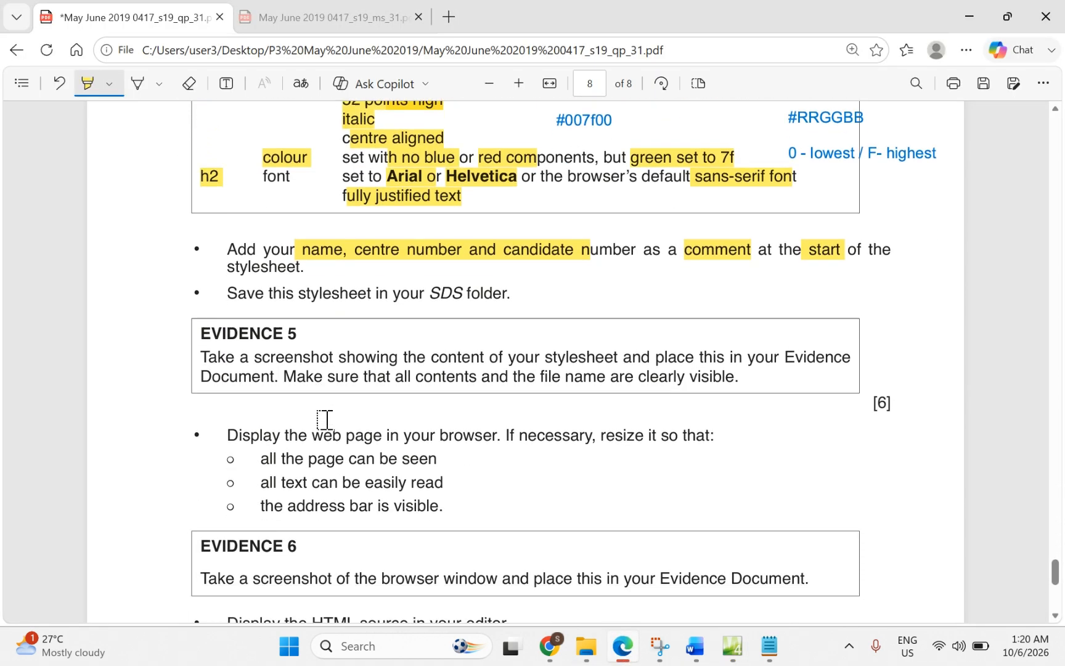
left_click_drag(201, 333, 307, 338)
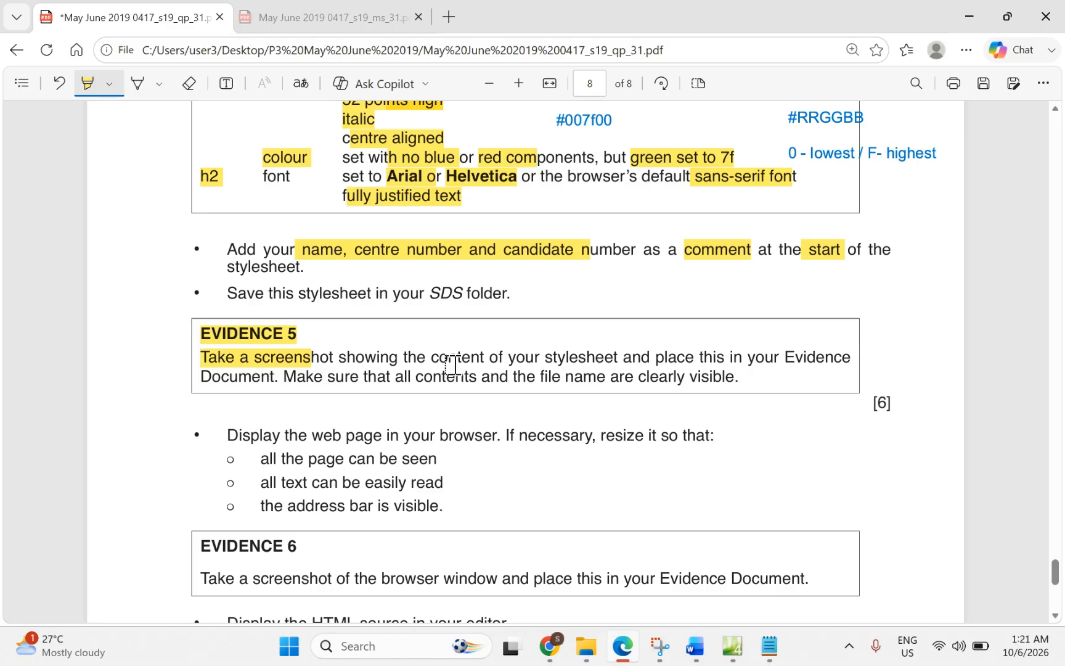
mouse_move(433, 358)
left_mouse_down()
mouse_move(618, 372)
mouse_move(618, 357)
left_mouse_up()
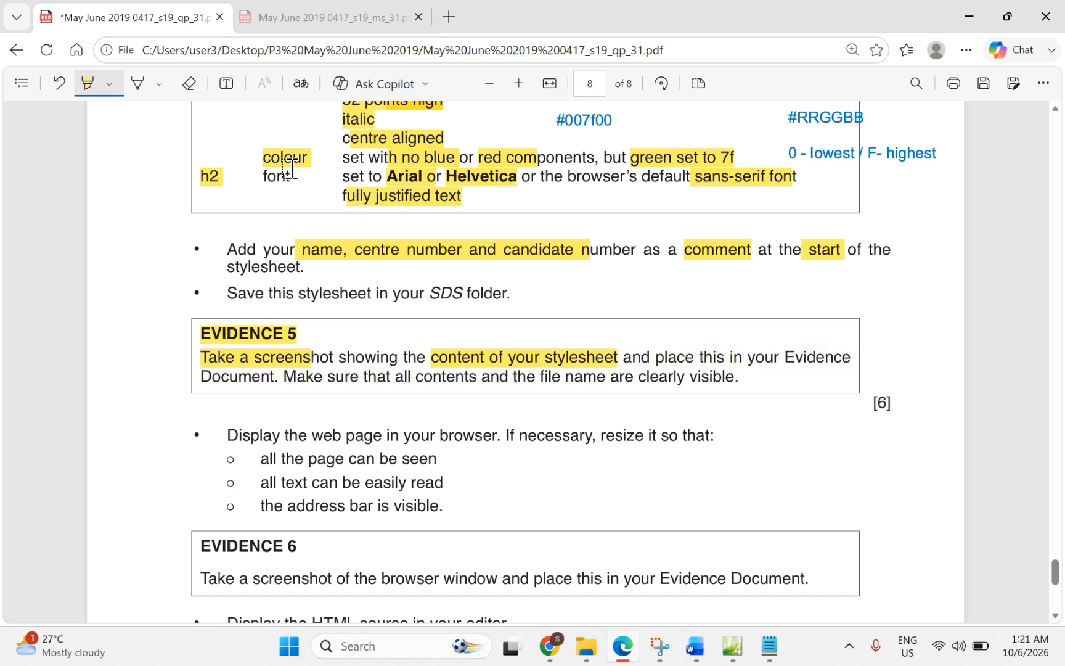
Step: Add a 'css' text note beside the Evidence 5 heading
left_click(225, 85)
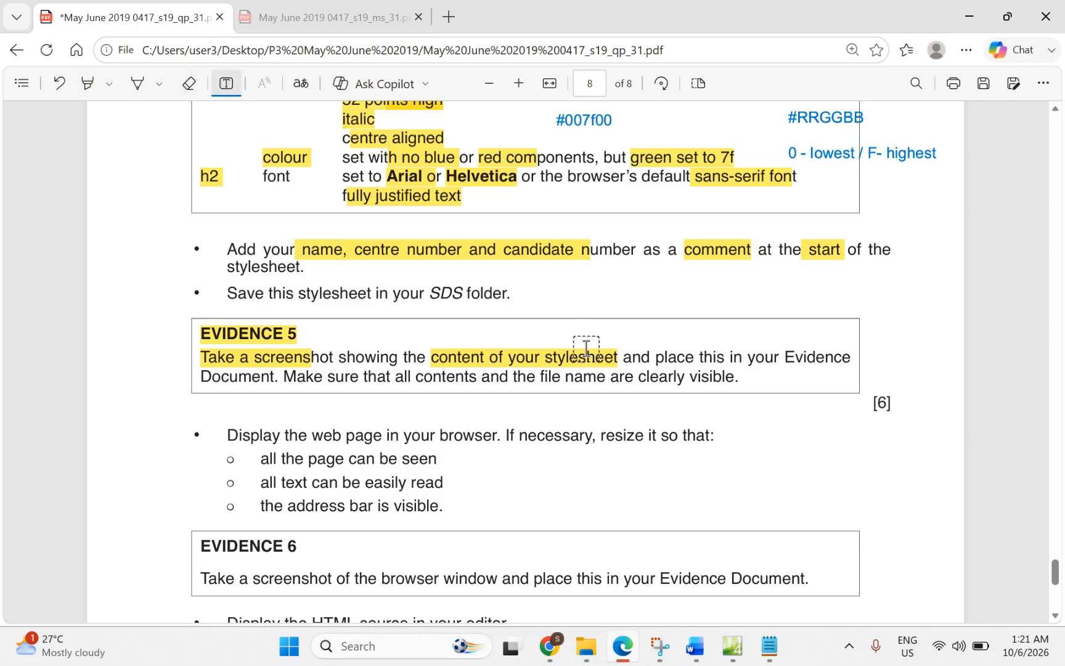
left_click(546, 331)
type("css")
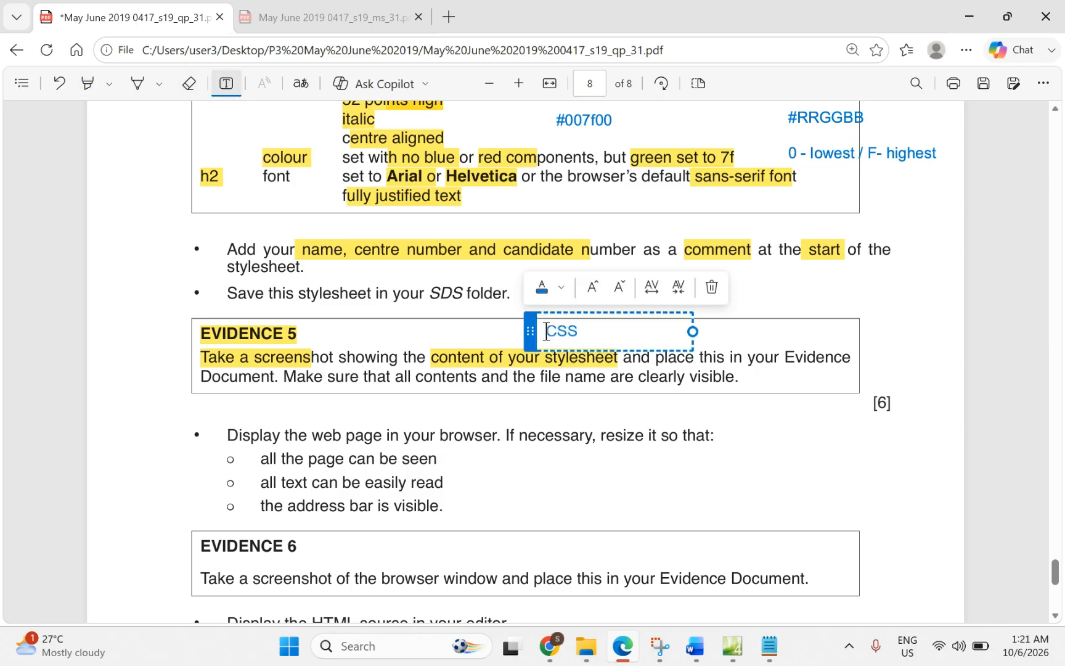
Step: Snip the SDSstyle.css file tab and full stylesheet code from Expression Web
left_click(747, 651)
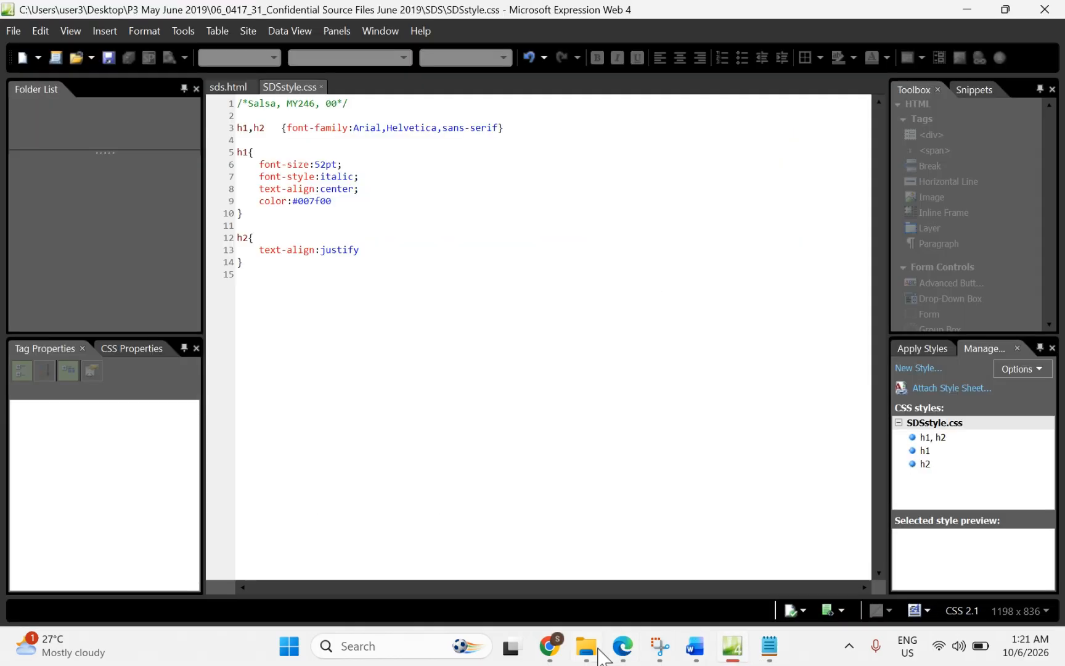
left_click(661, 648)
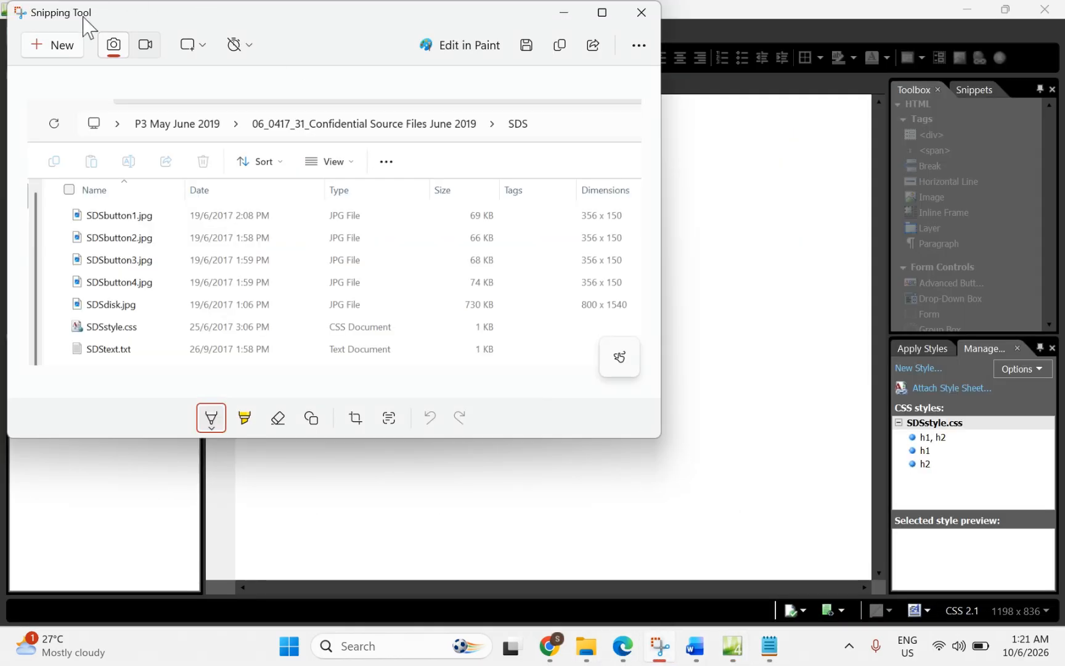
left_click(68, 49)
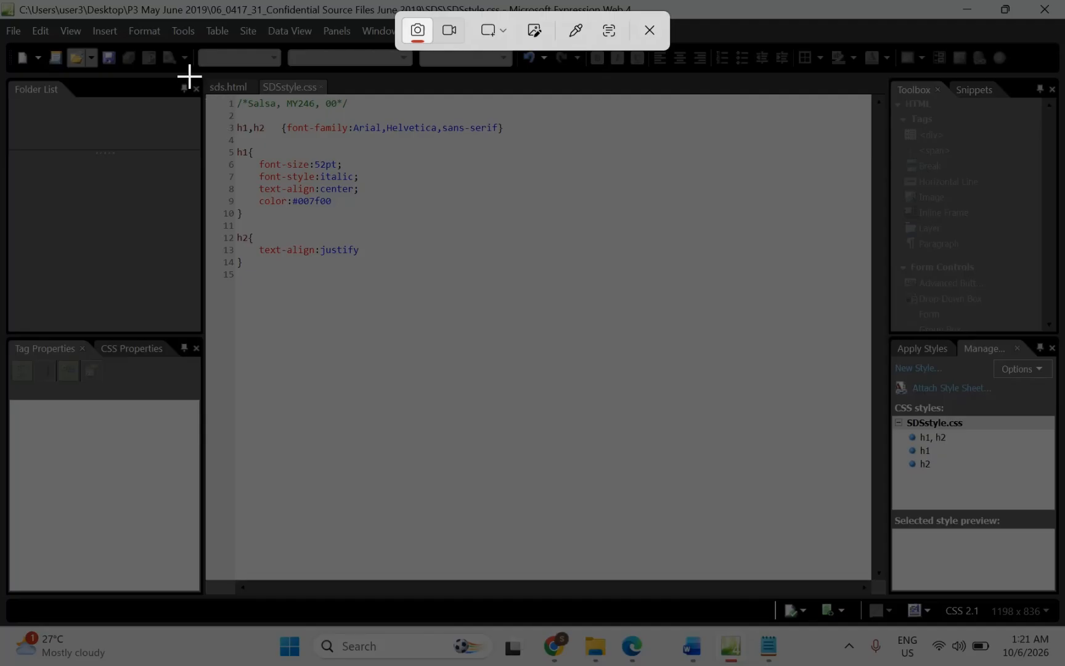
left_click_drag(192, 73, 511, 278)
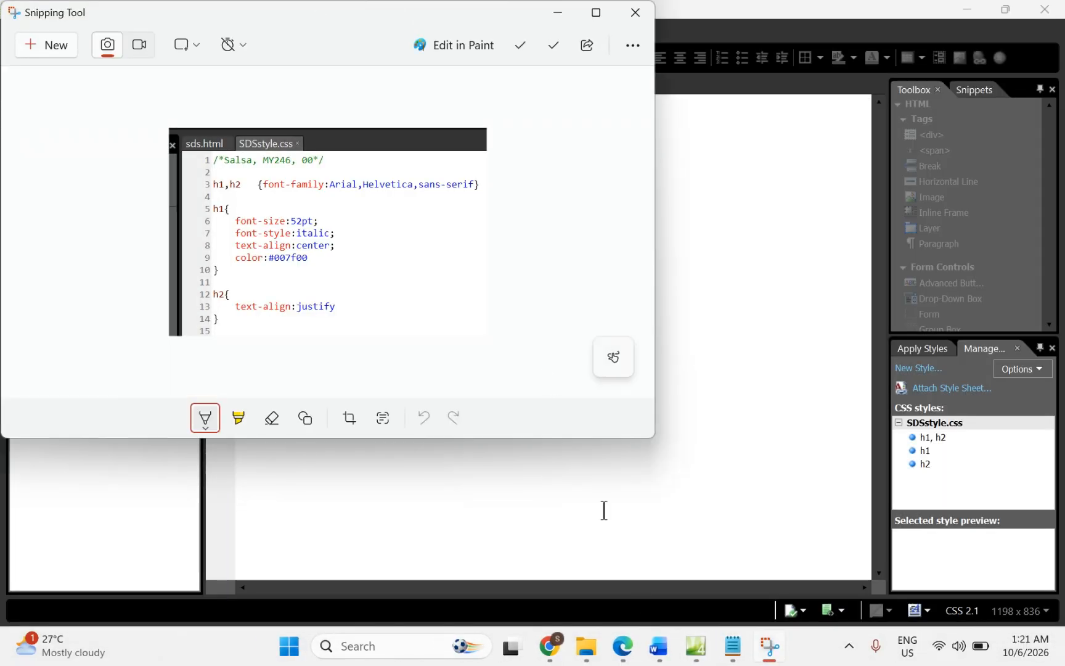
left_click(622, 647)
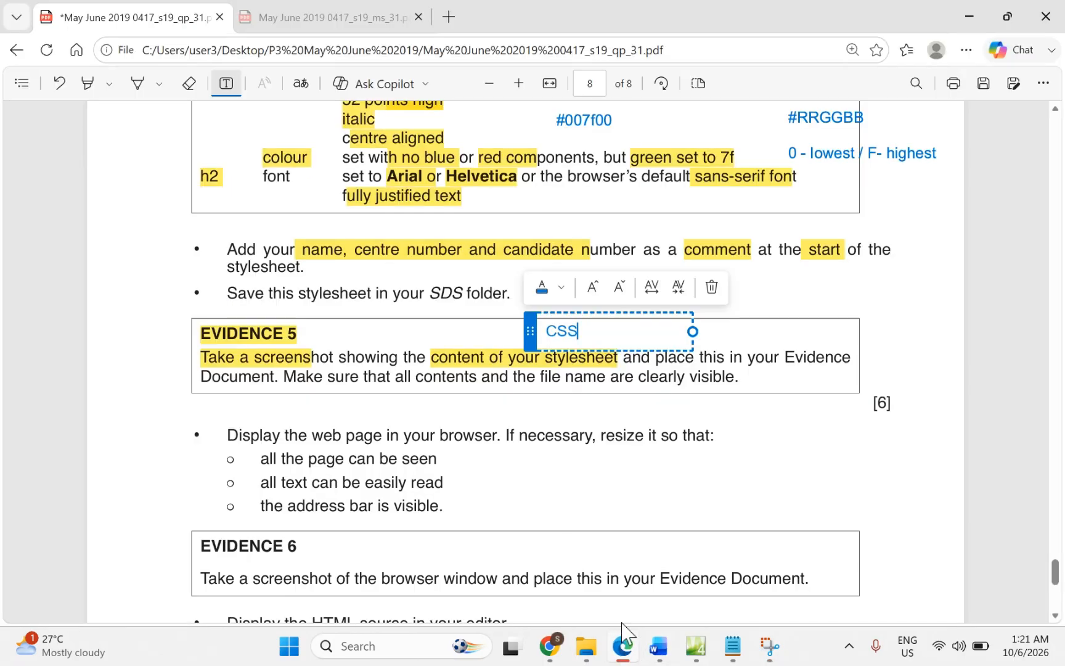
Step: Type 'Step 30 Evidence 5' below the folder screenshot and paste the stylesheet snip beneath it
scroll(580, 407, "up", 4)
scroll(579, 407, "down", 3)
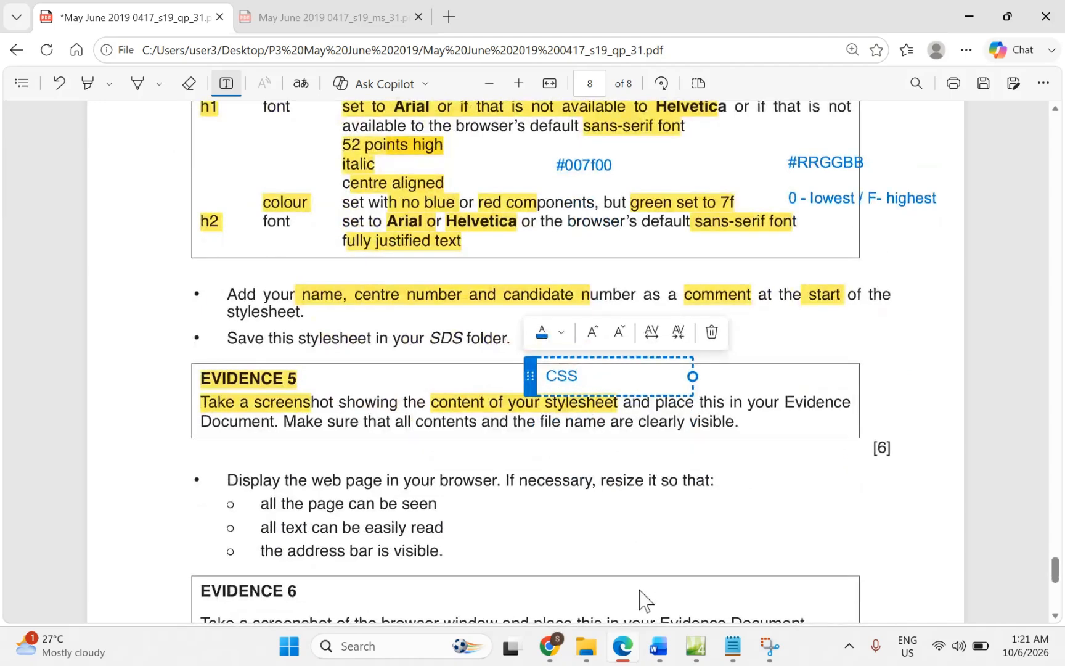
left_click(657, 647)
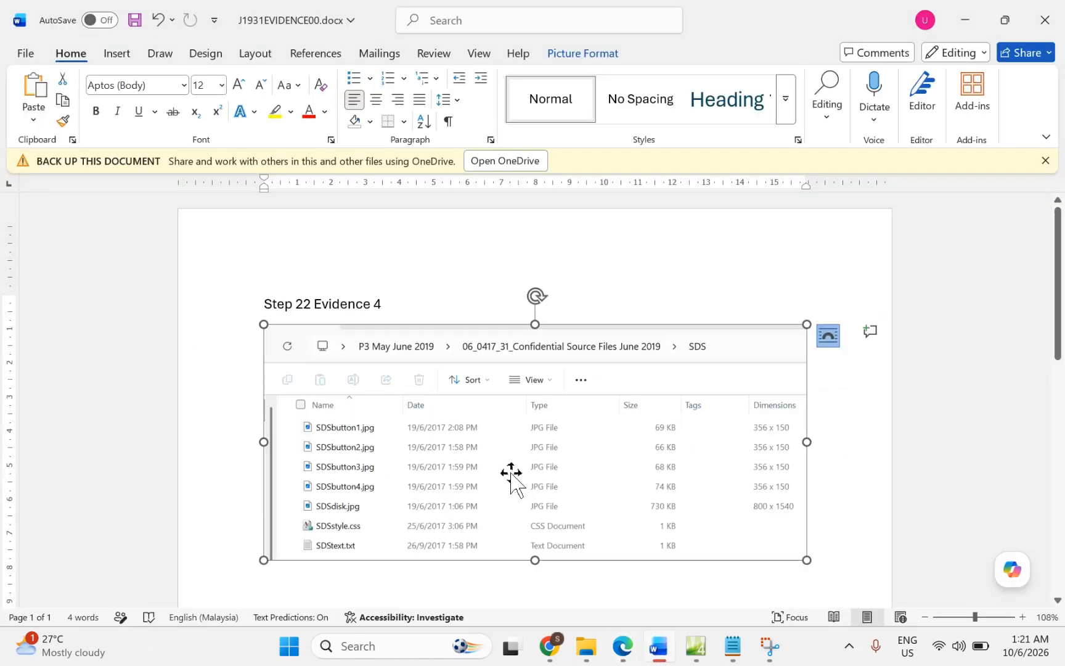
left_click(823, 560)
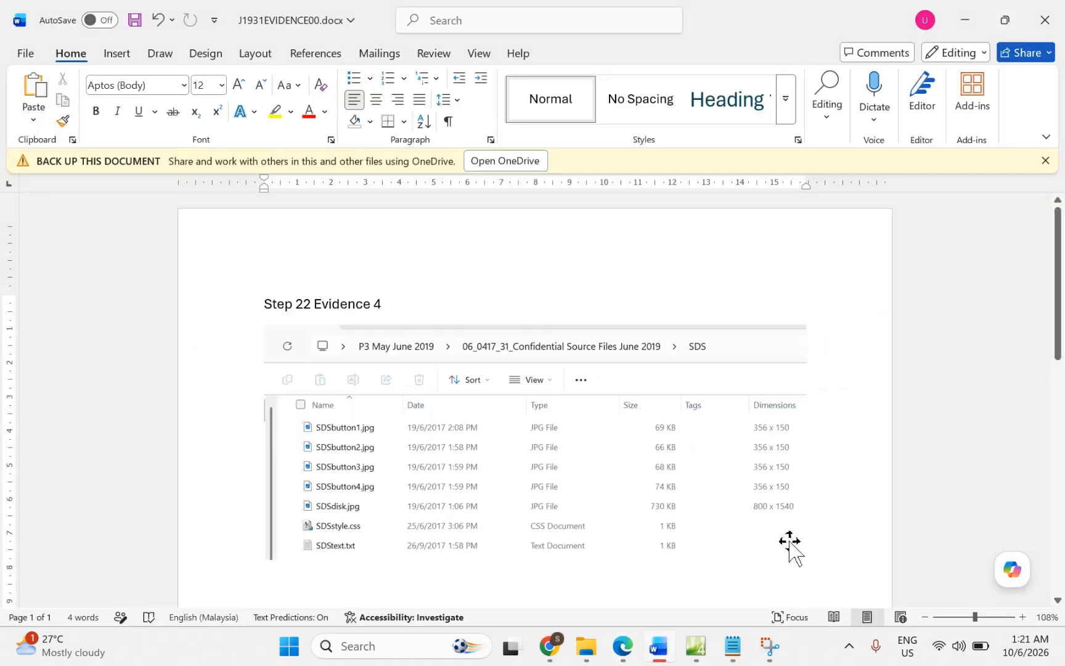
key("Return")
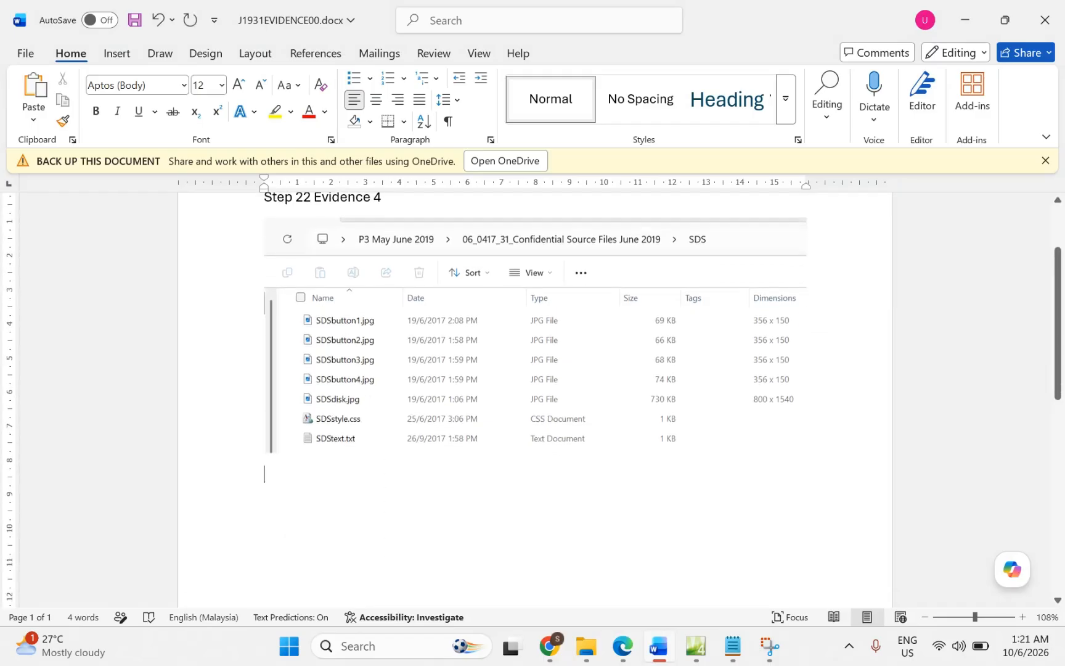
type("Spet")
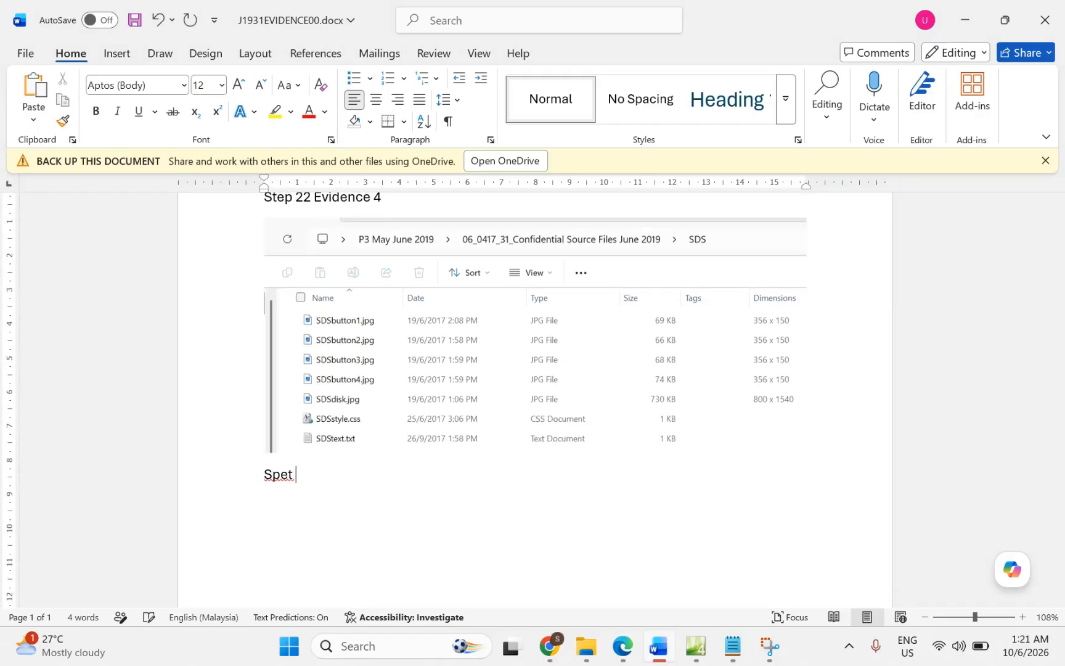
key("BackSpace")
key("BackSpace")
type("tep 30 Evi")
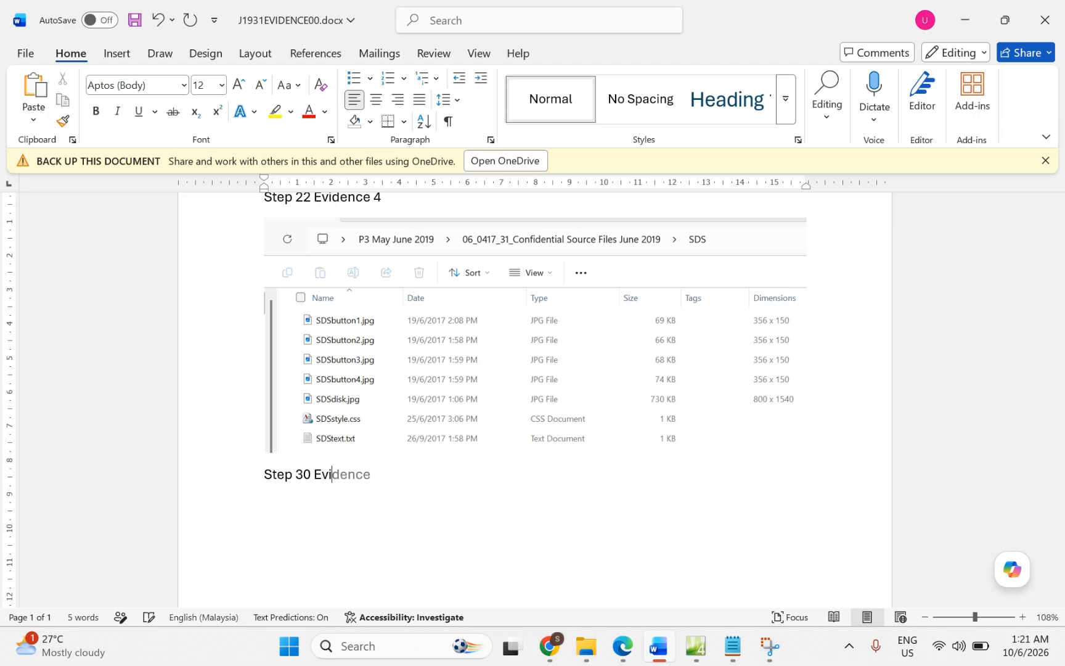
type("dence 5")
key("Return")
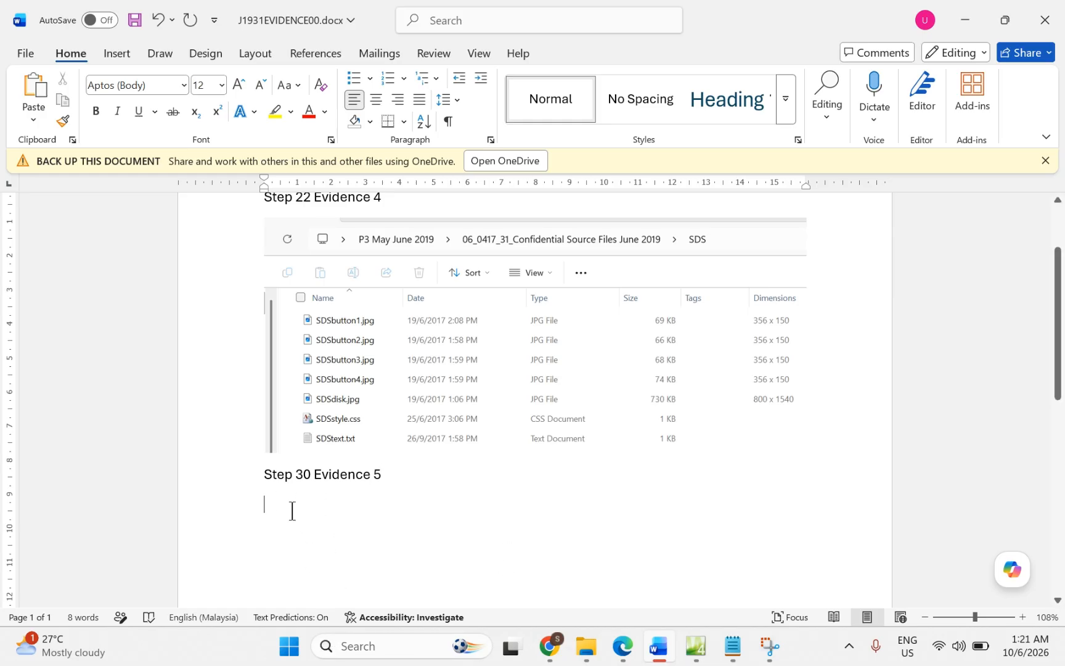
key("ctrl+v")
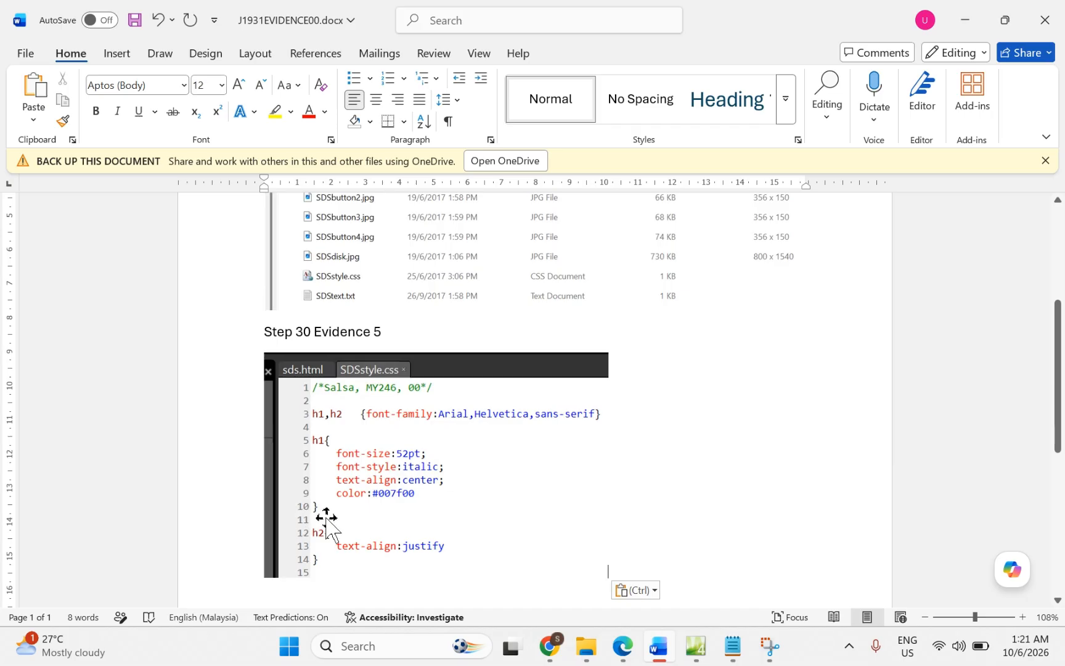
left_click(624, 657)
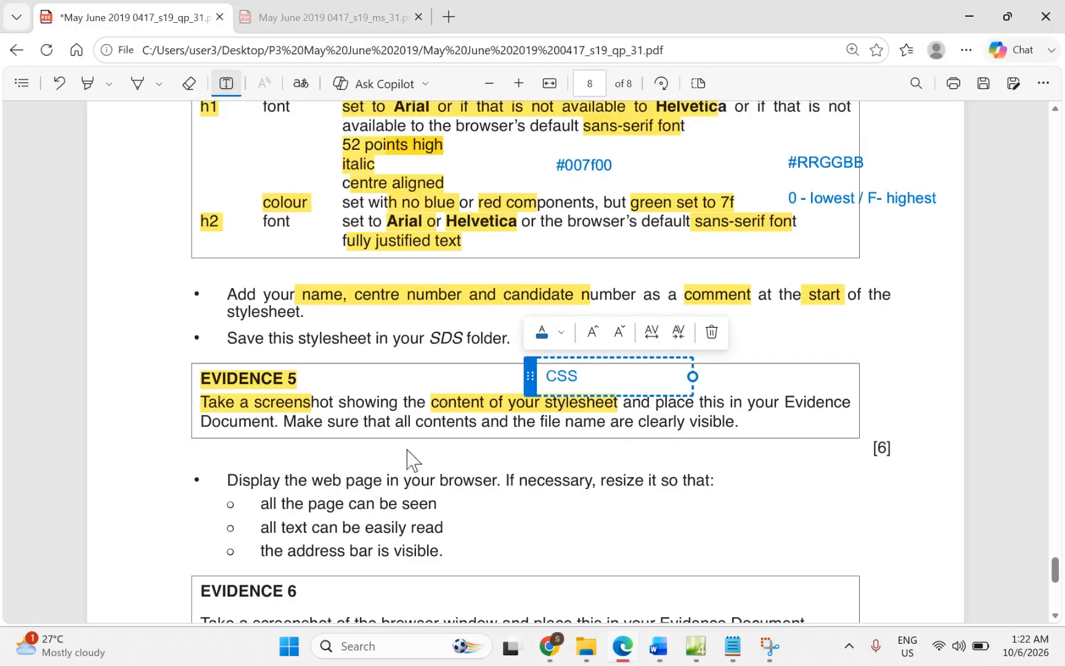
Step: Highlight 'web page in your browser', page seen, text easily read, and address bar visible
scroll(410, 459, "down", 4)
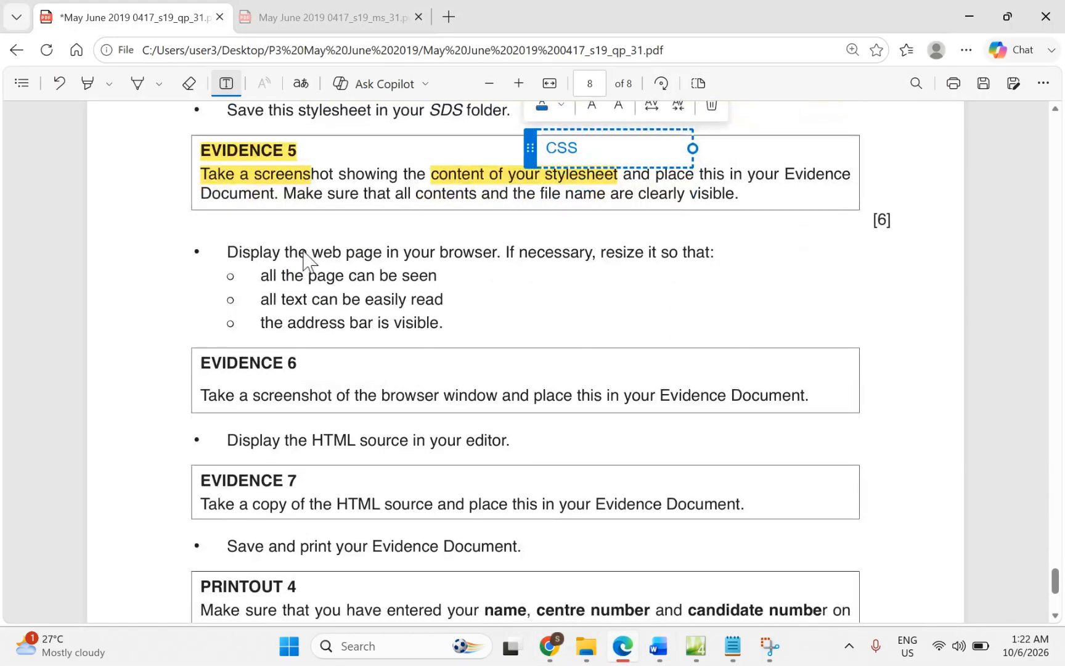
left_click(303, 256)
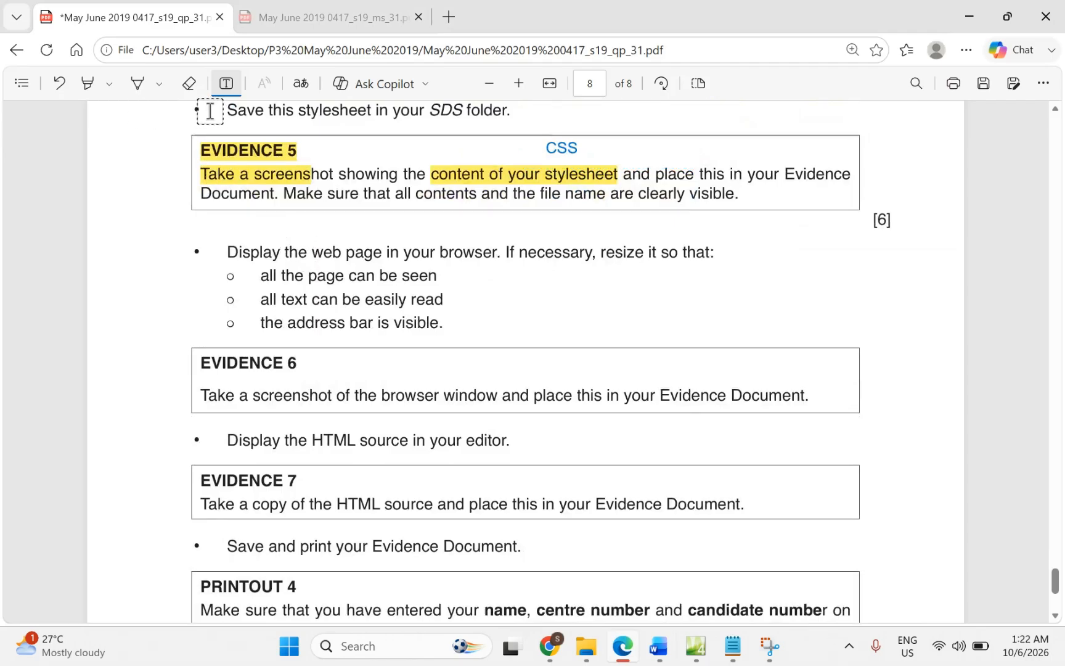
left_click(87, 83)
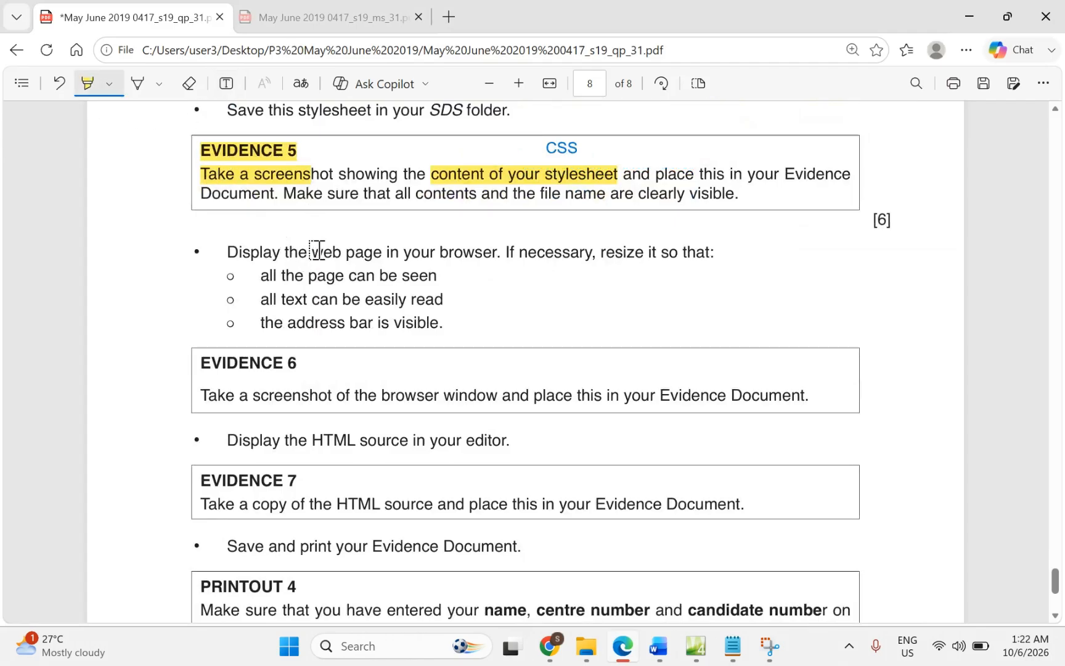
left_click_drag(312, 251, 493, 262)
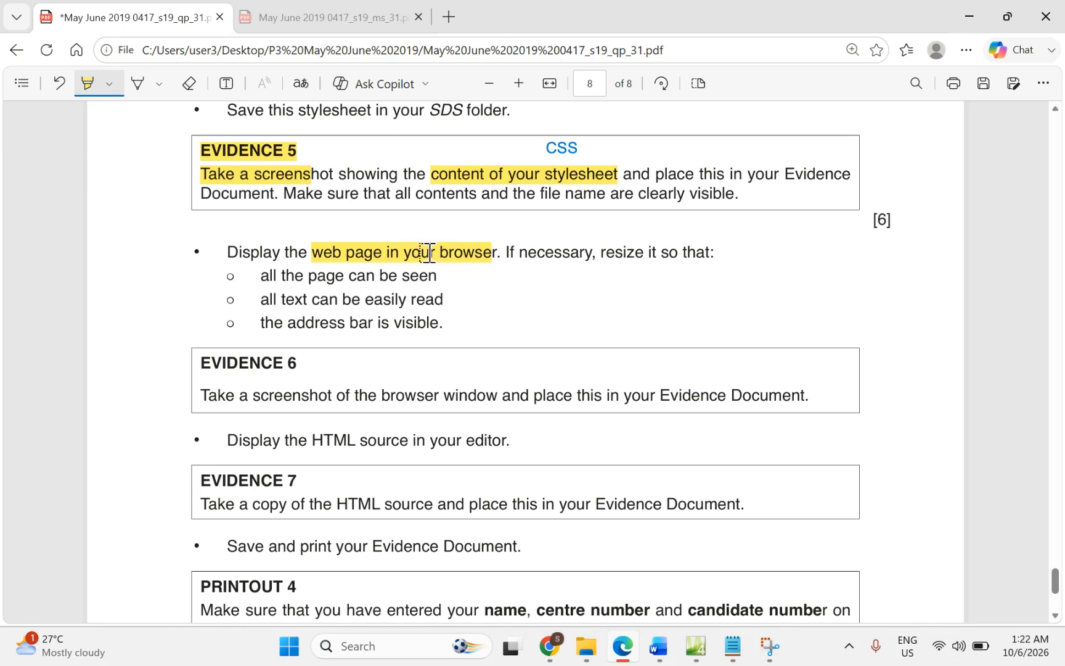
left_click_drag(309, 276, 396, 275)
left_click_drag(268, 300, 405, 307)
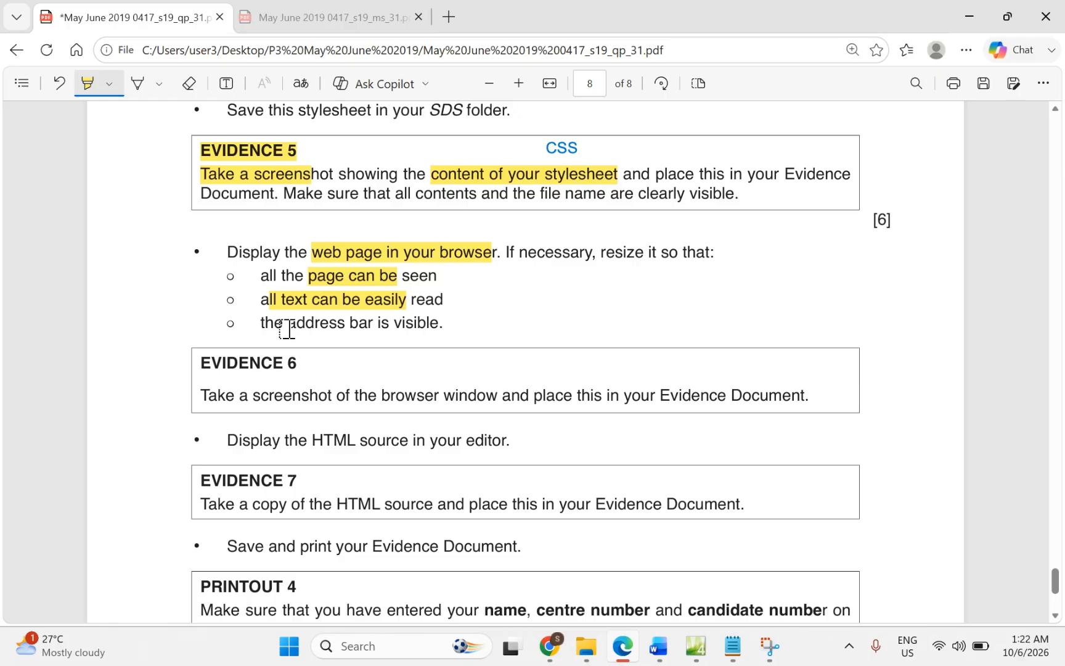
left_click_drag(286, 328, 426, 333)
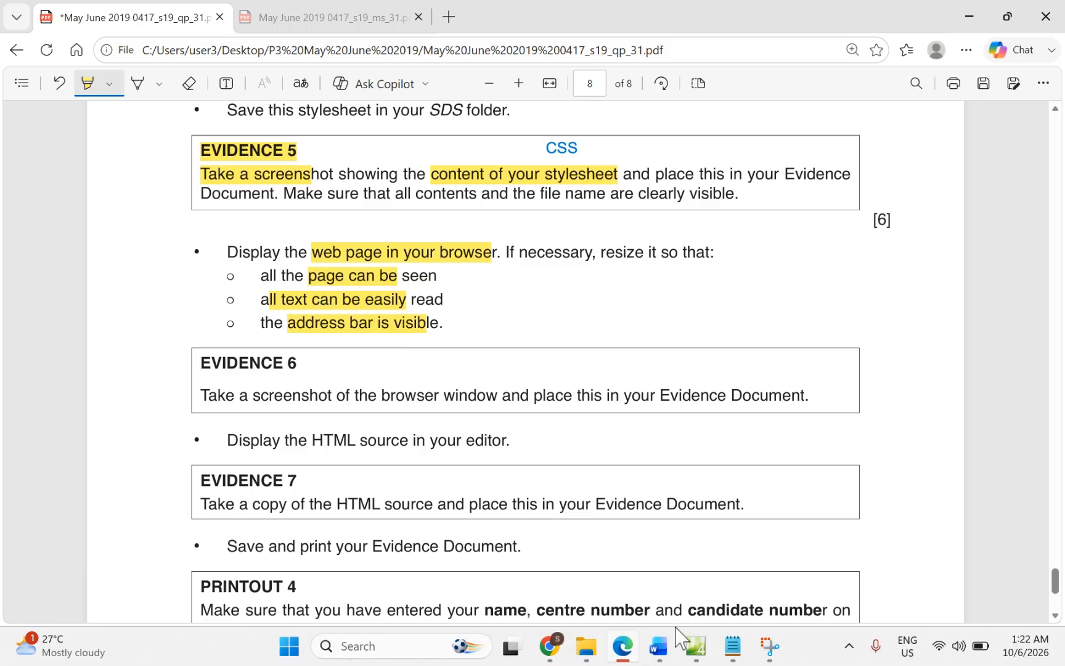
Step: Open sds.html, preview it in Design view, then return to its HTML code
left_click(692, 656)
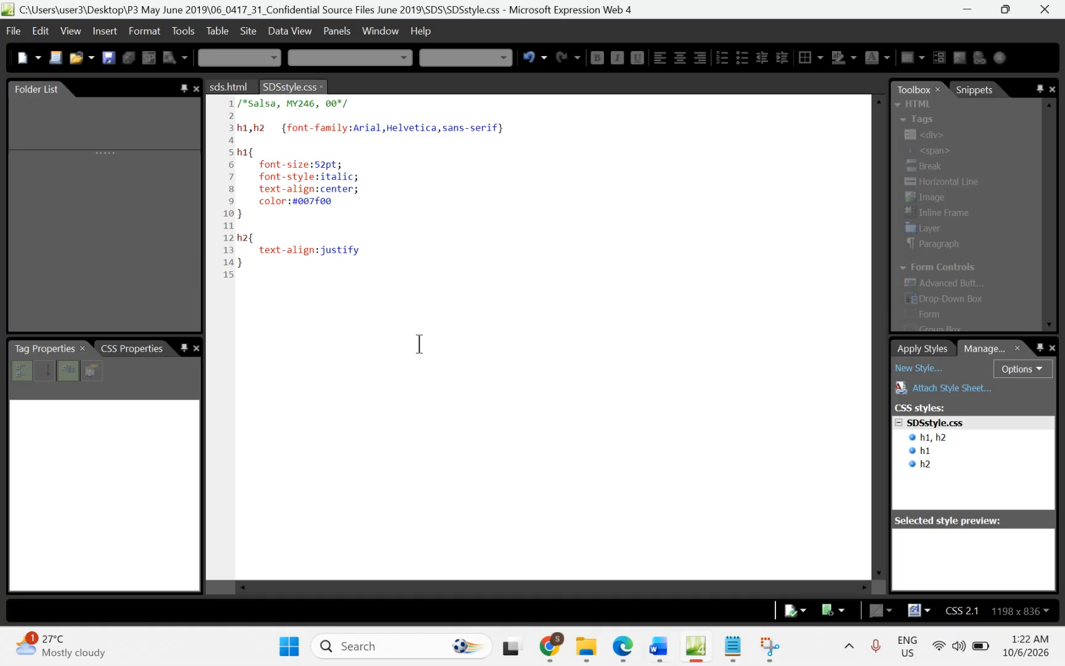
left_click(229, 88)
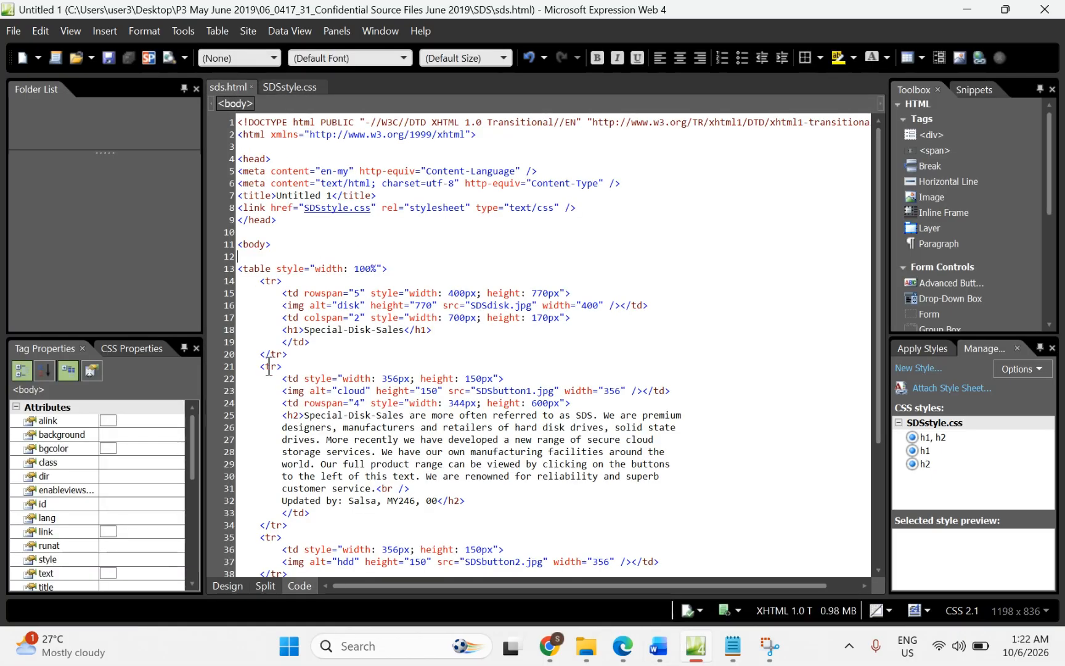
left_click(225, 586)
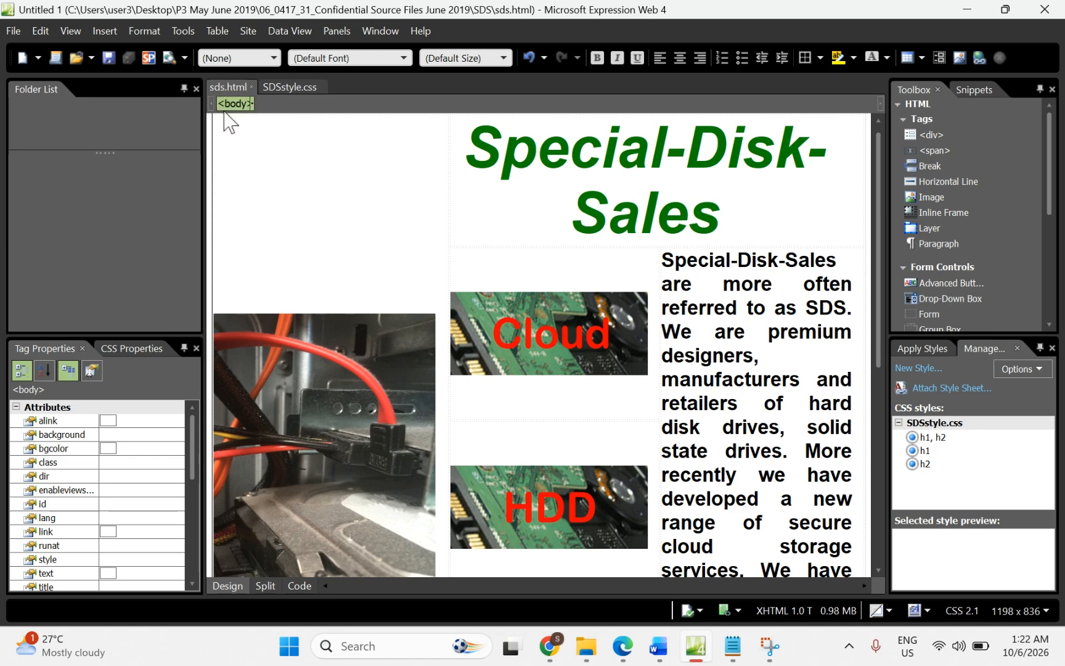
left_click(299, 586)
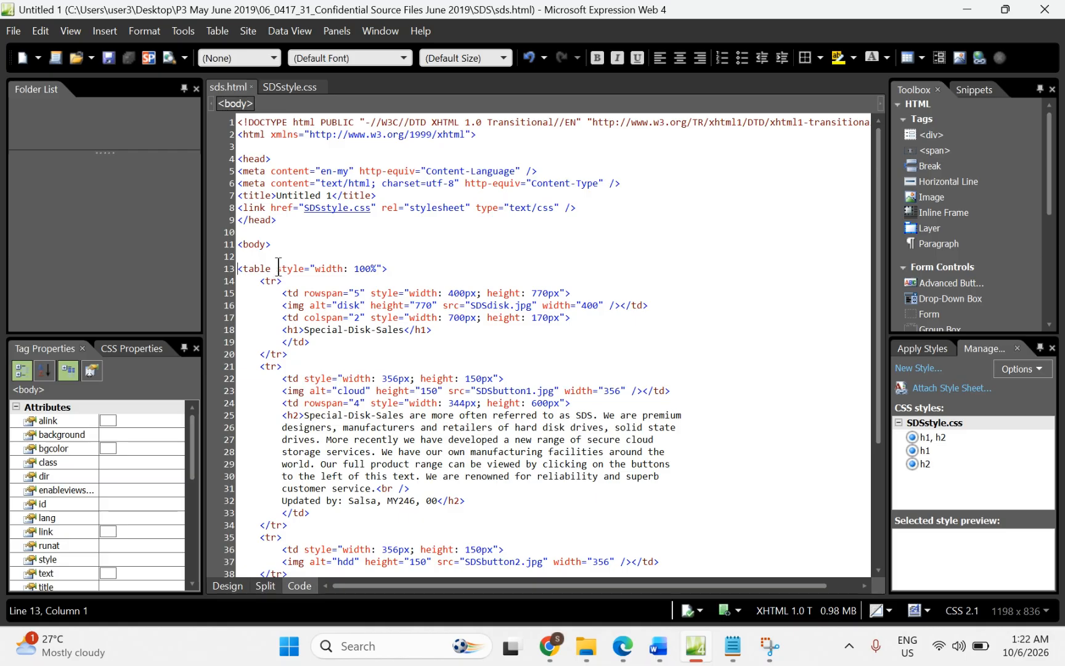
Step: Delete the width style from the table tag on line 13 and save sds.html
left_click_drag(278, 268, 380, 268)
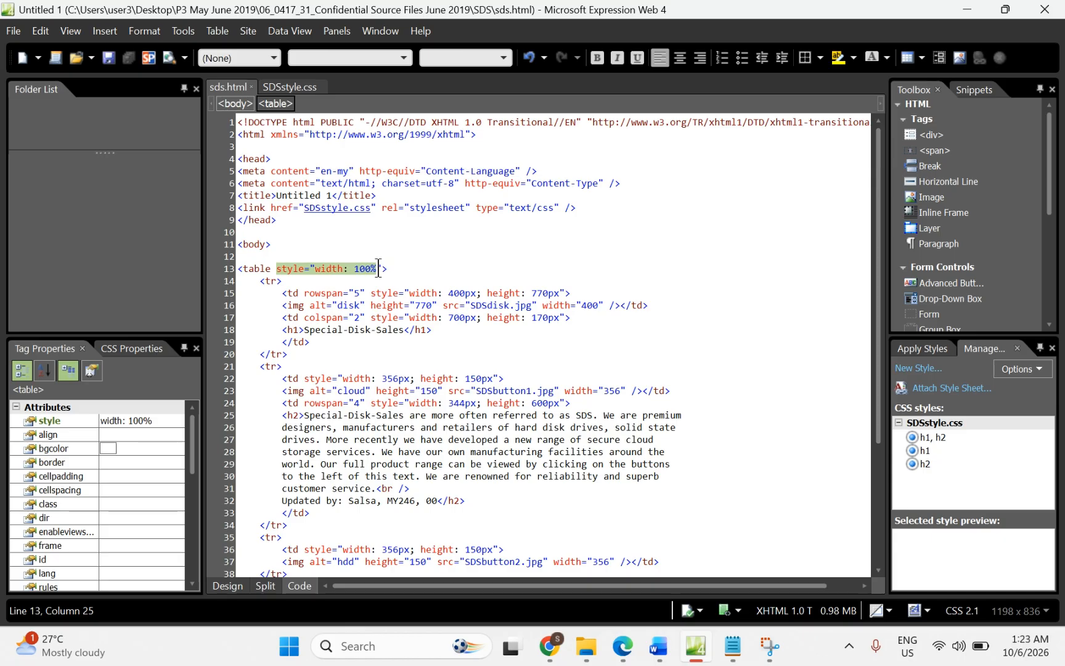
left_click(387, 268)
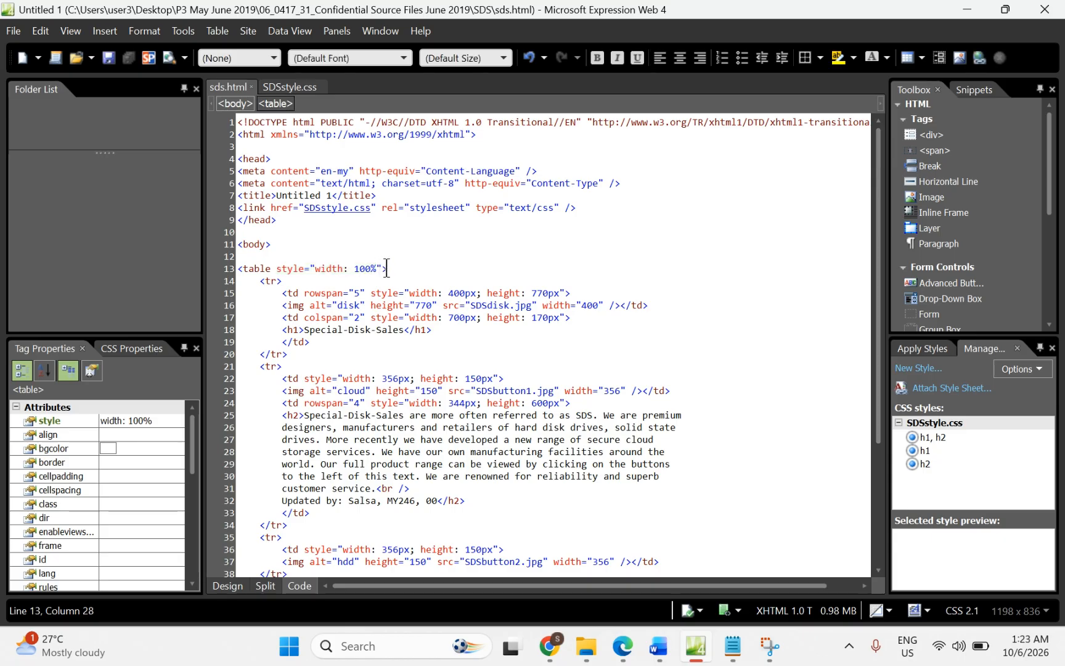
left_click_drag(276, 266, 368, 268)
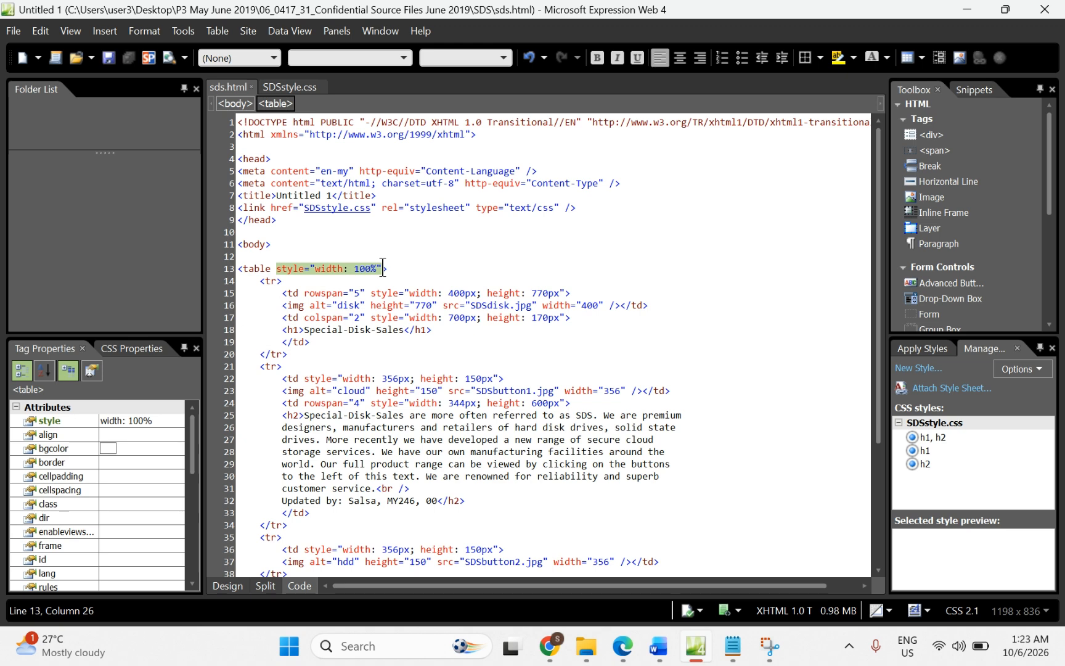
key("Delete")
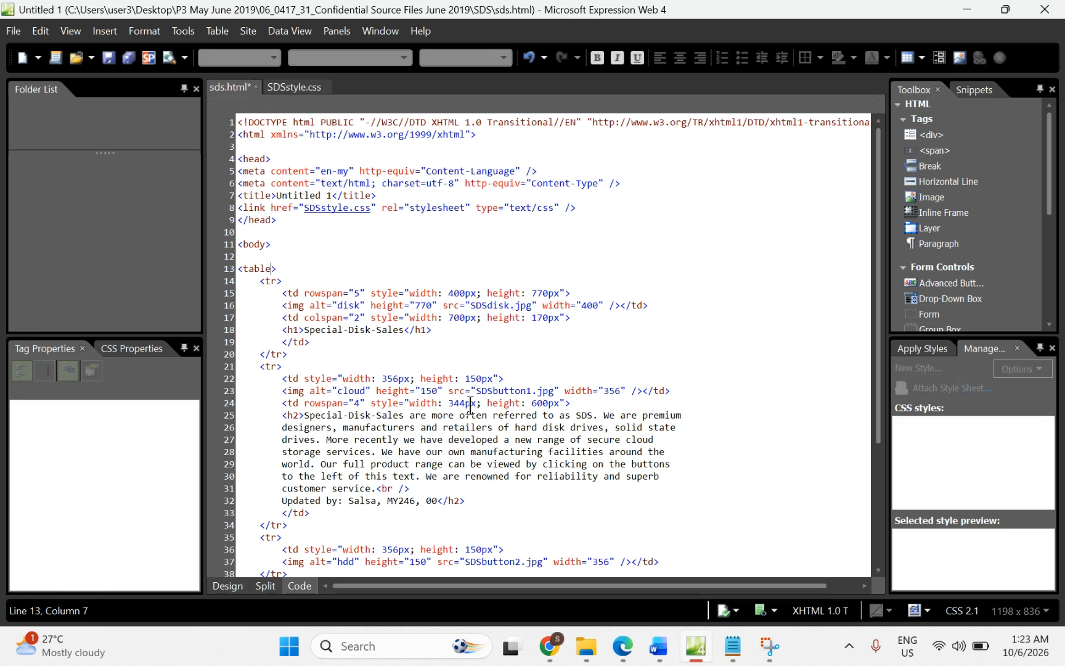
key("ctrl+s")
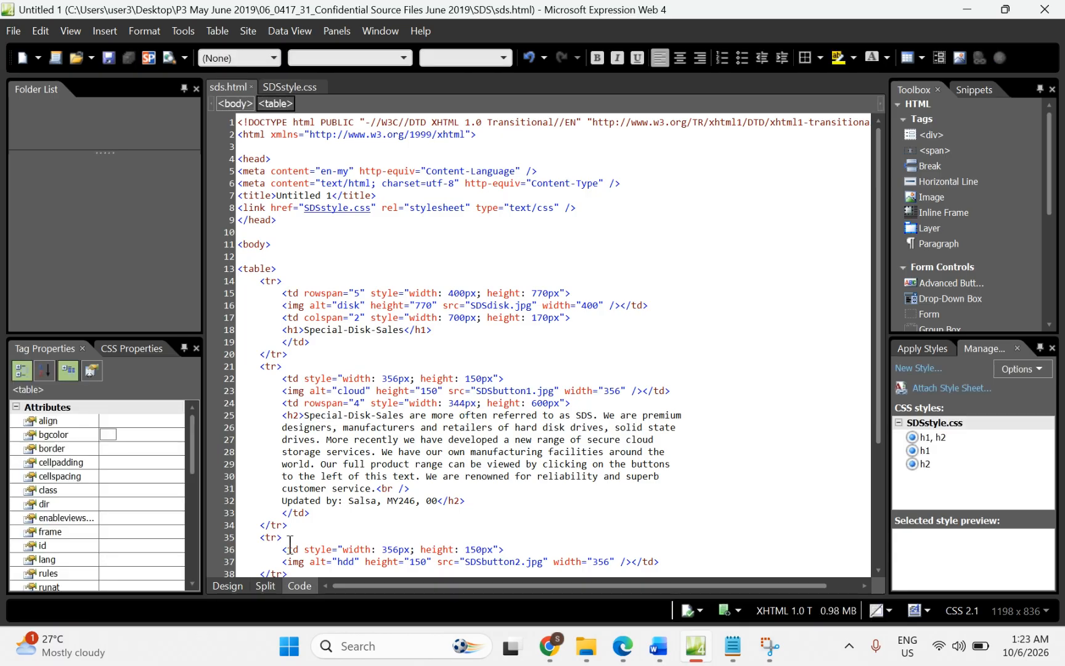
Step: Show sds.html in Design view and list the Preview in Browser choices
left_click(227, 586)
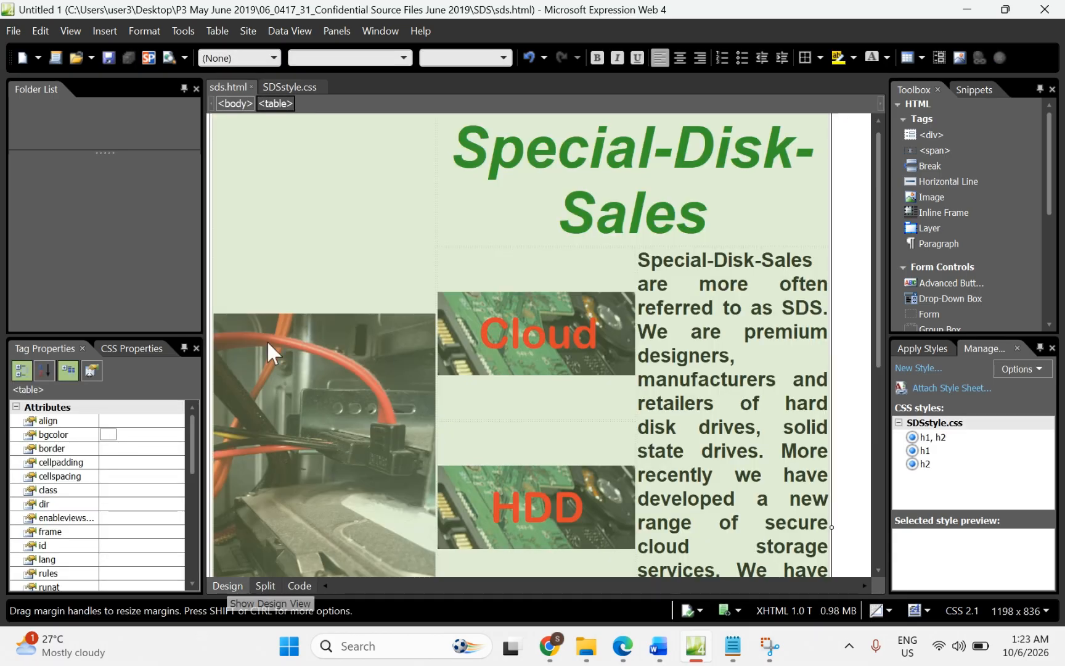
left_click(183, 57)
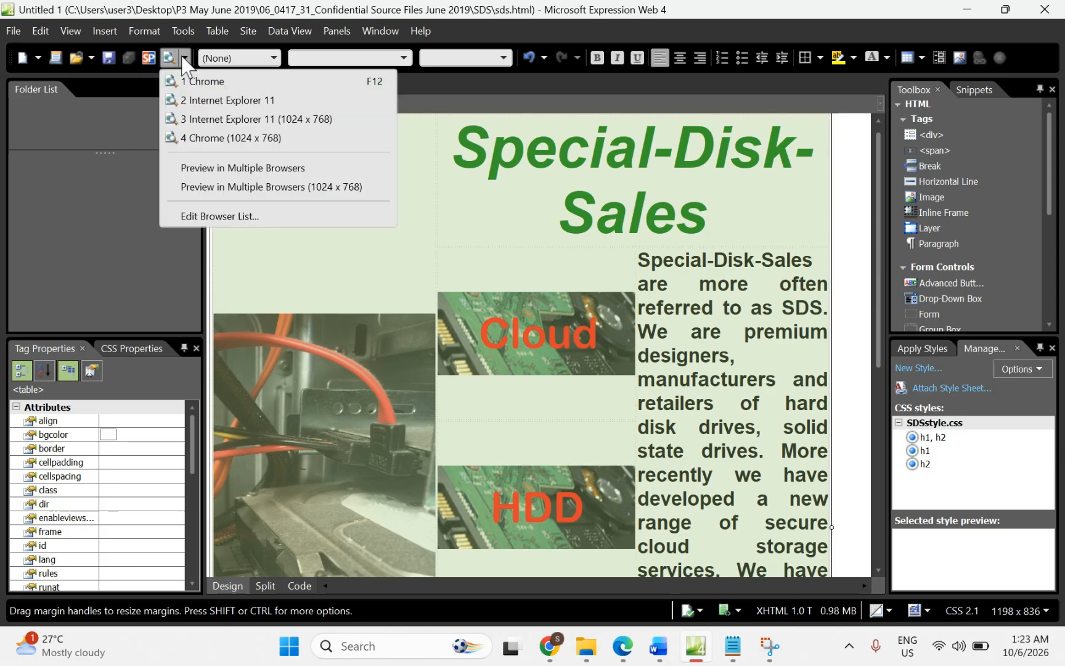
left_click(184, 58)
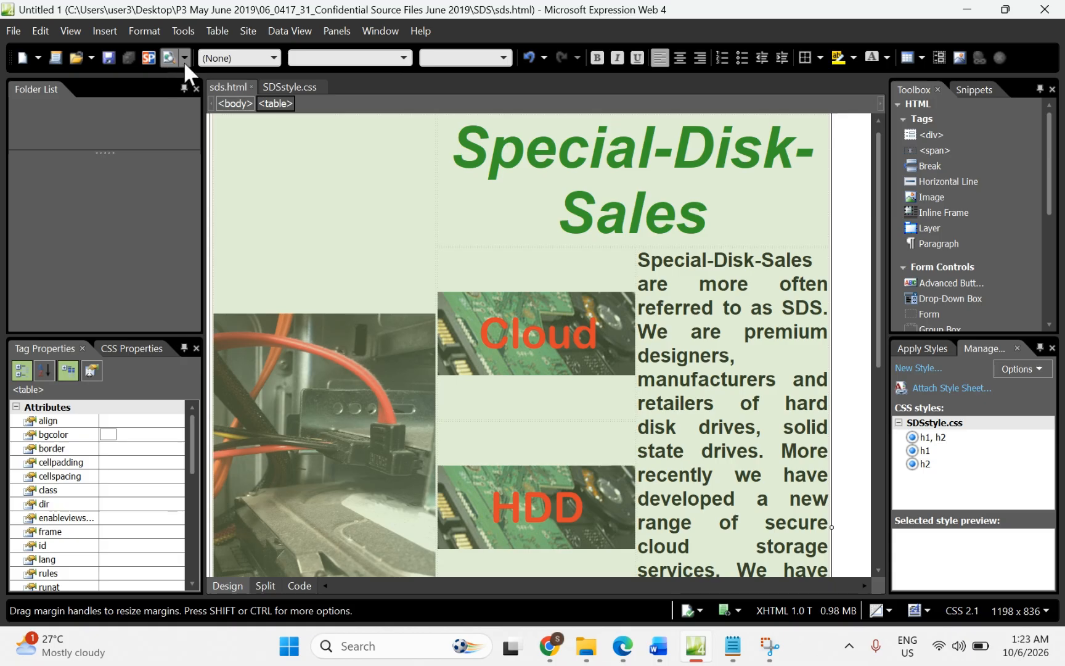
left_click(184, 58)
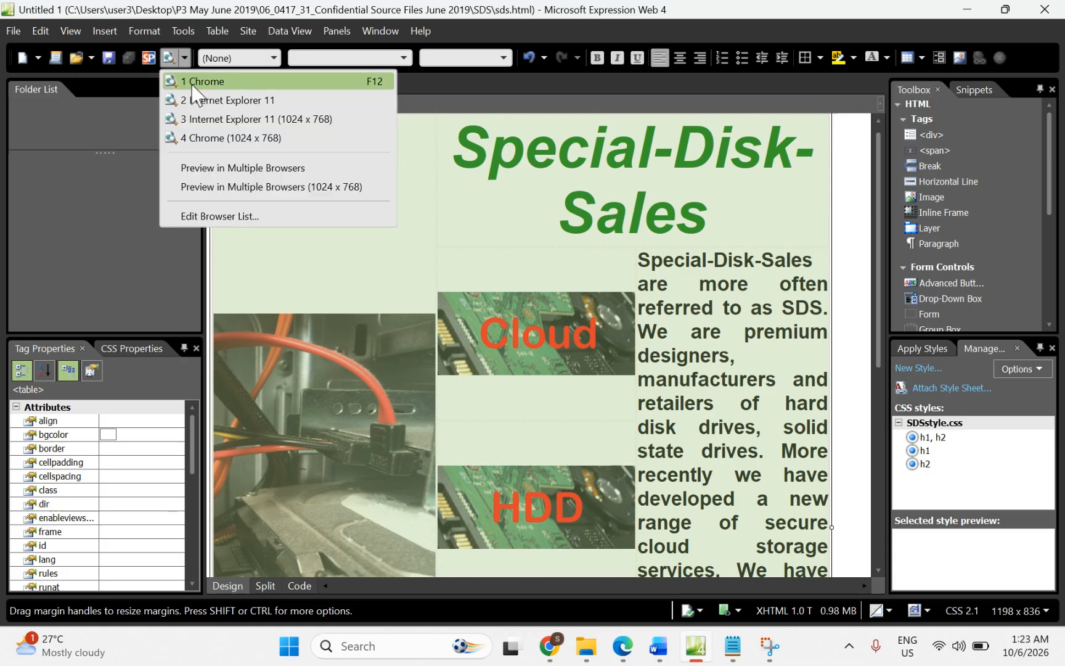
Step: Preview sds.html in Chrome, minimising the editor to keep the browser in view
left_click(192, 86)
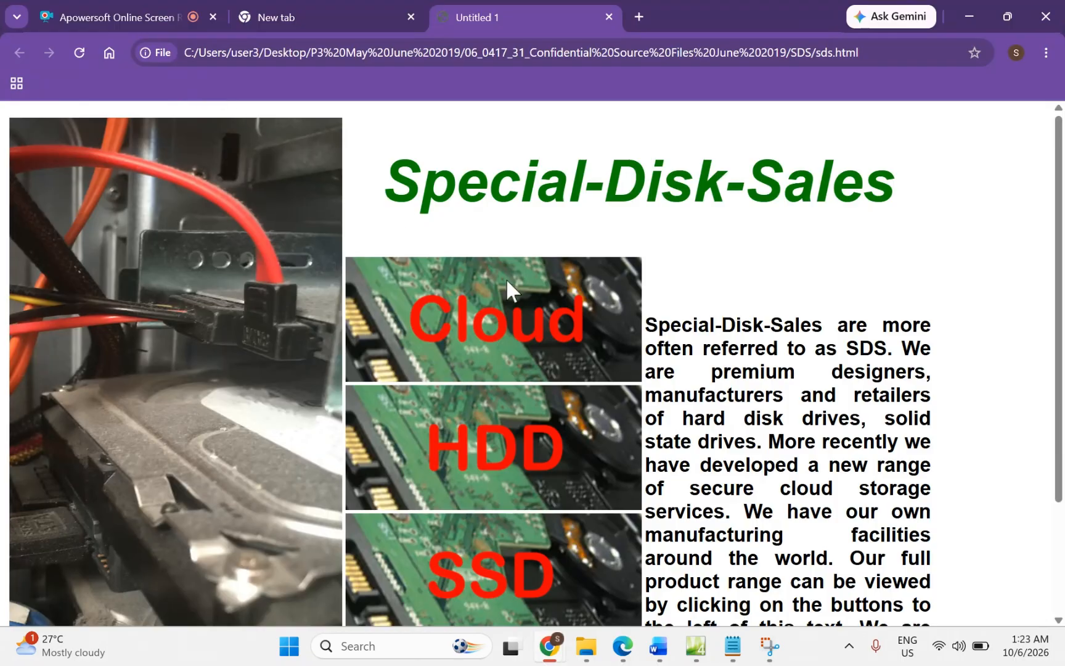
scroll(505, 277, "down", 1)
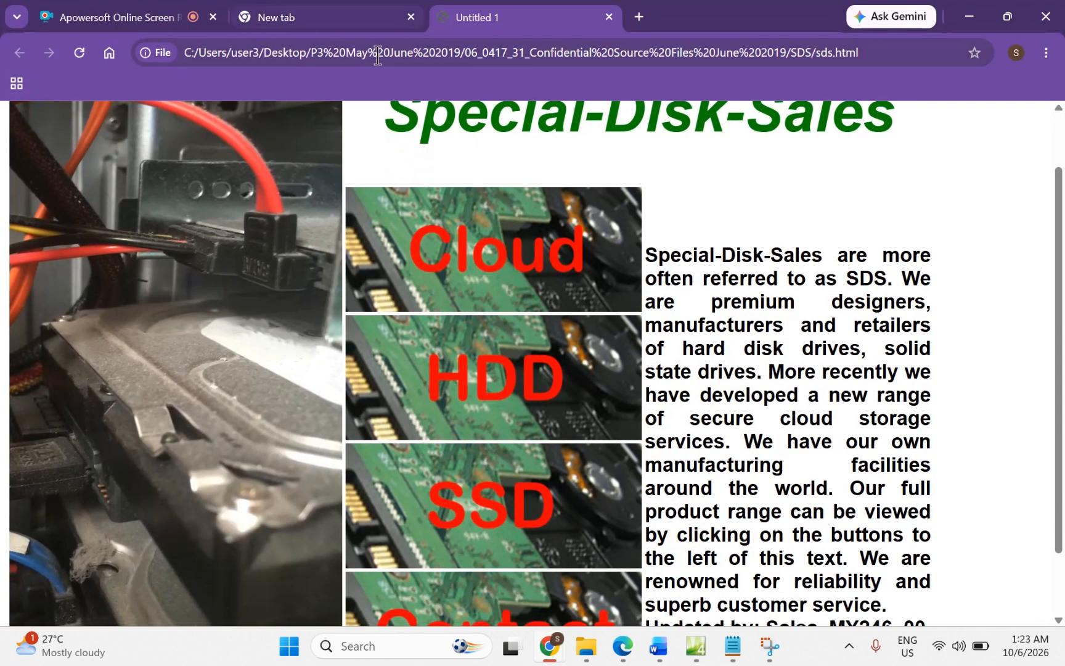
left_click(700, 656)
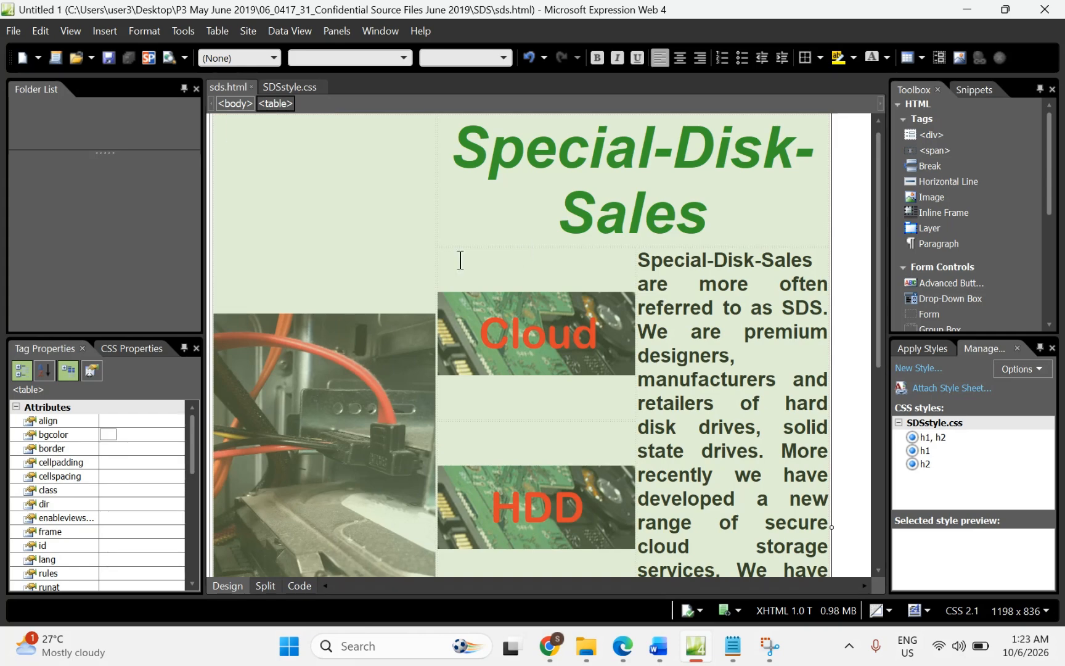
left_click(966, 11)
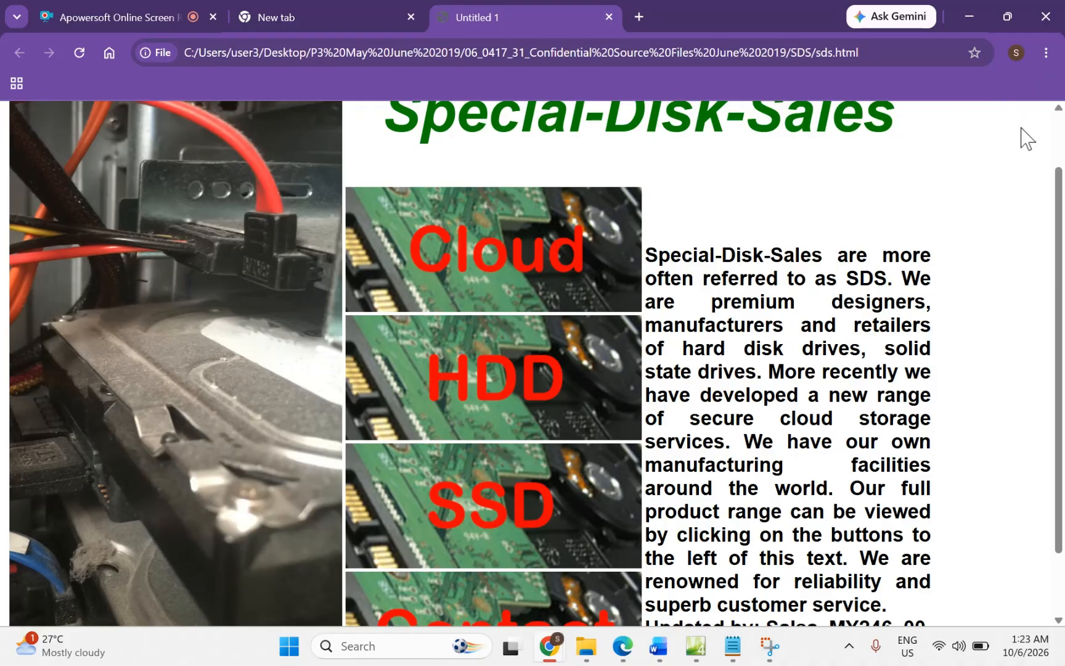
Step: Set Chrome's page zoom to 80% from the main menu
left_click(1046, 53)
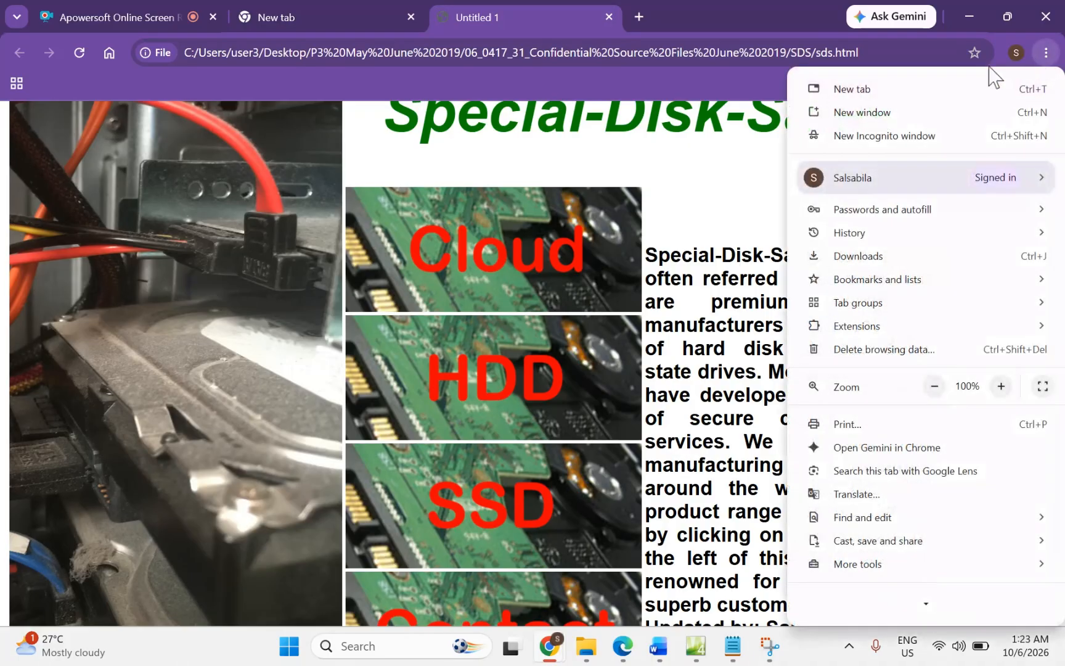
left_click(733, 213)
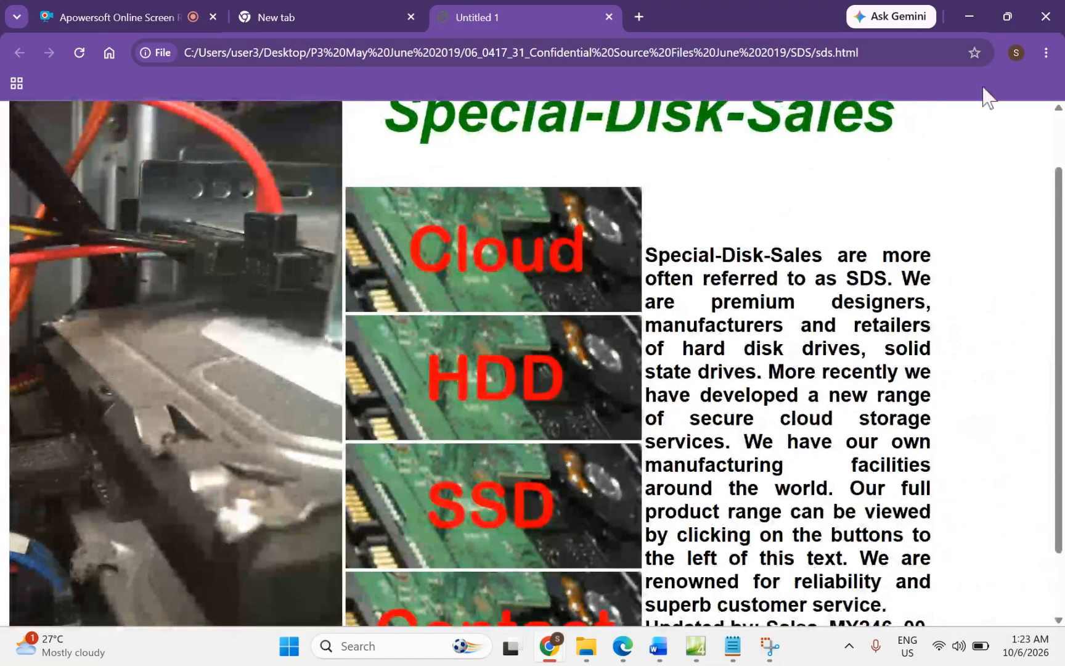
left_click(1038, 55)
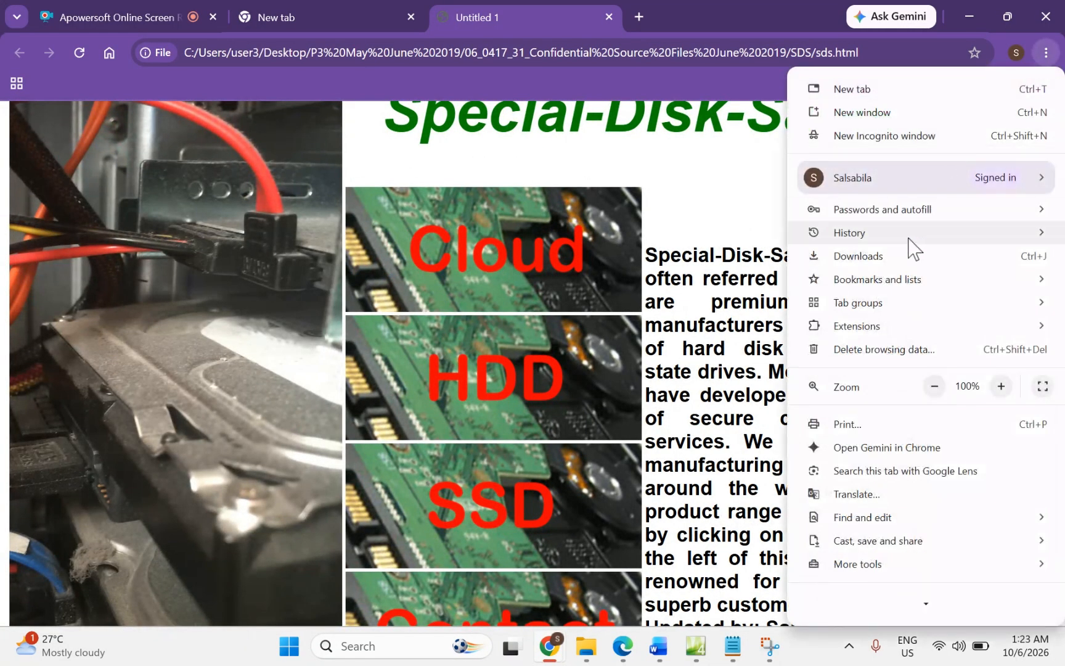
left_click(934, 387)
left_click(935, 387)
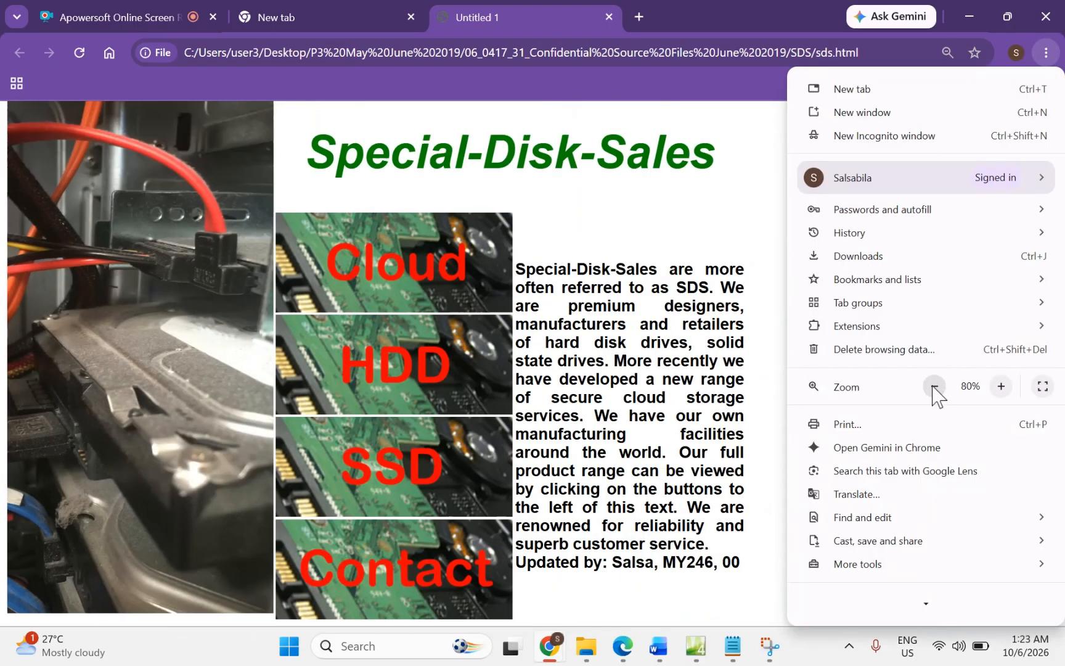
left_click(935, 387)
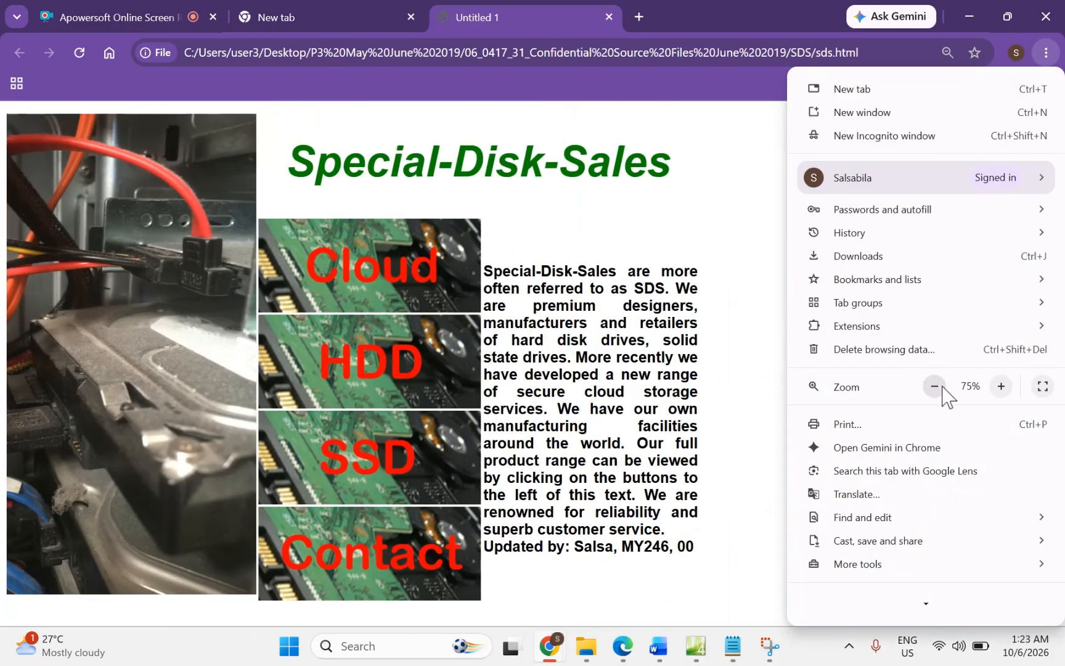
left_click(999, 387)
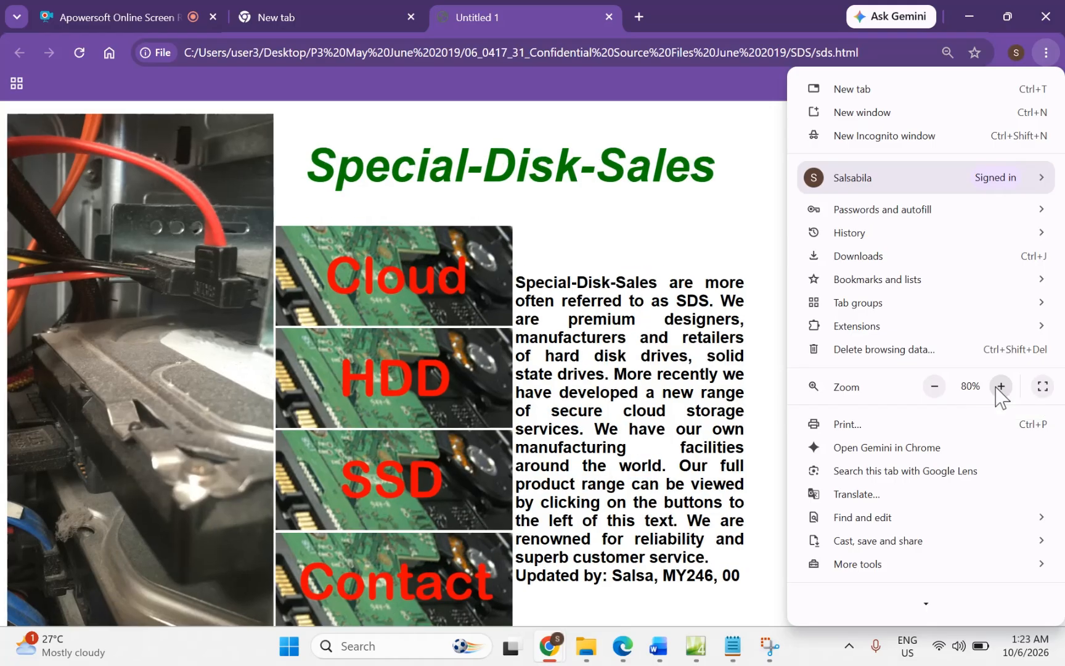
left_click(681, 279)
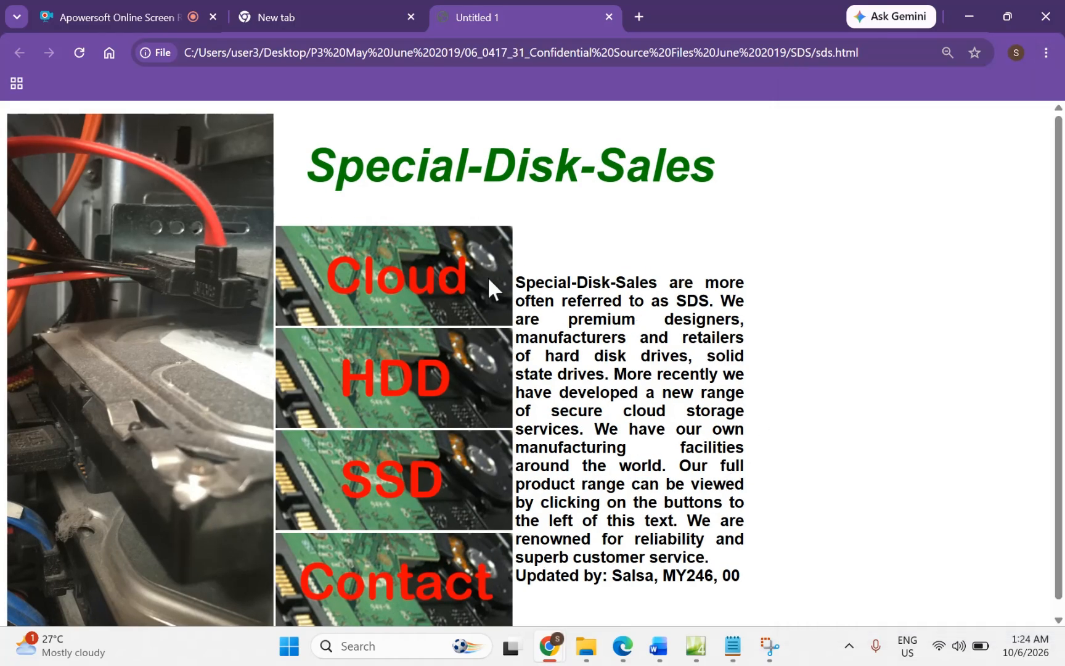
Step: Snip the Chrome window showing sds.html, including the address bar
left_click(771, 649)
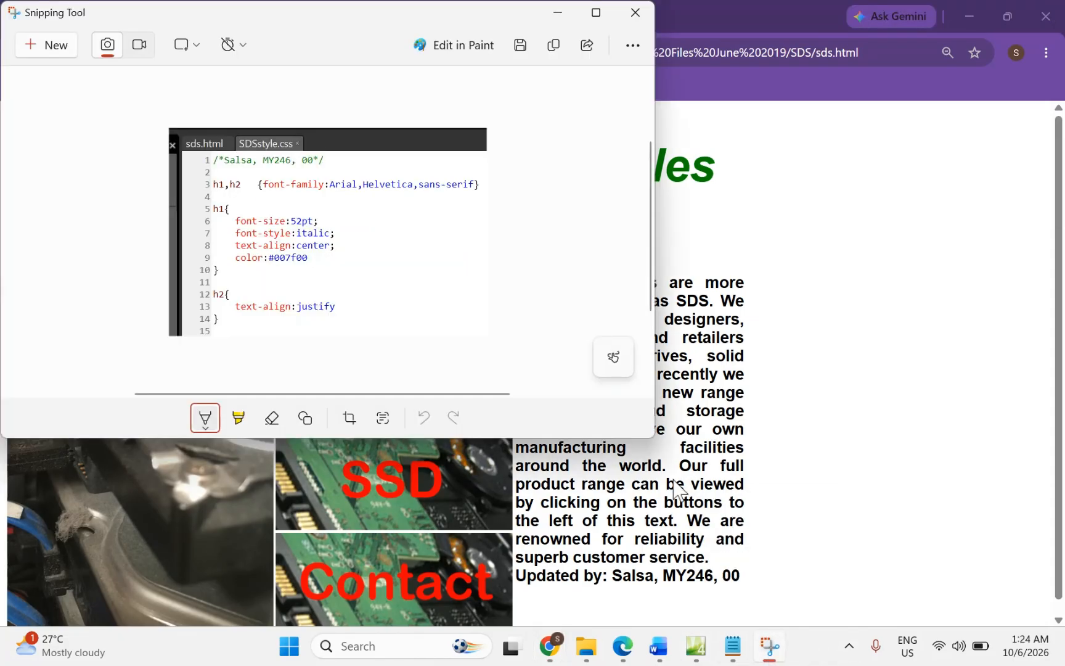
left_click(40, 47)
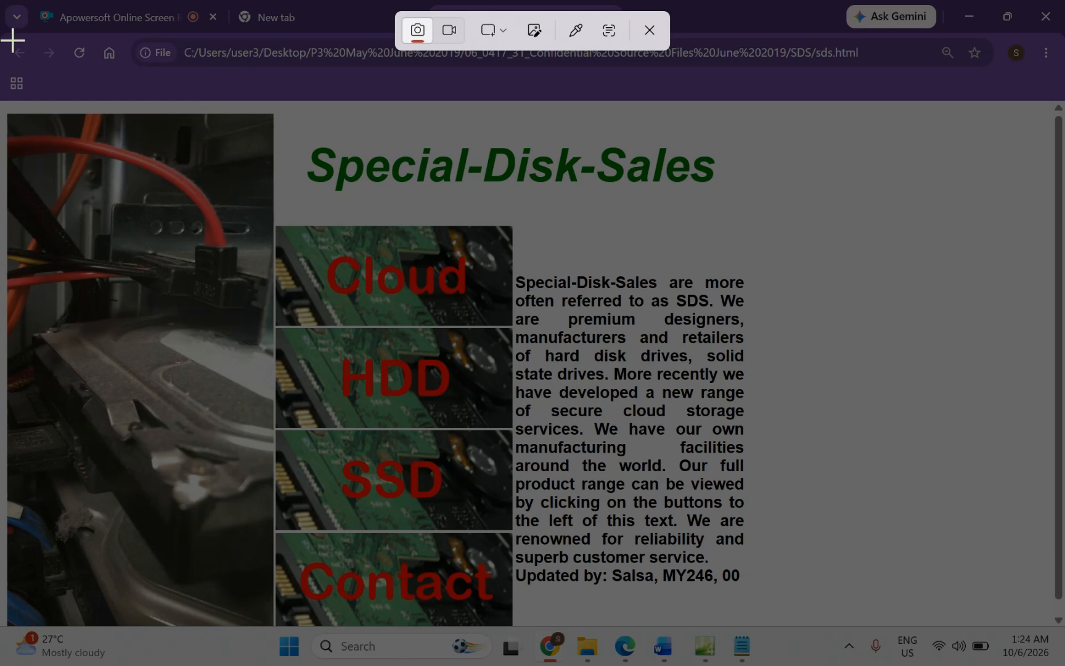
left_click_drag(10, 30, 891, 624)
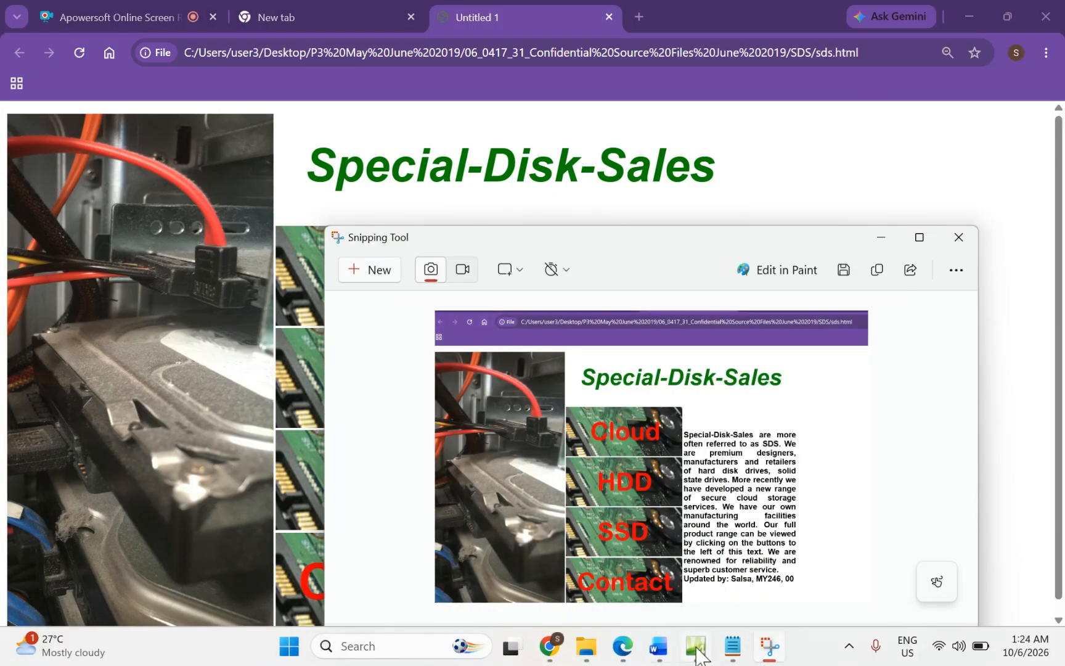
left_click(660, 658)
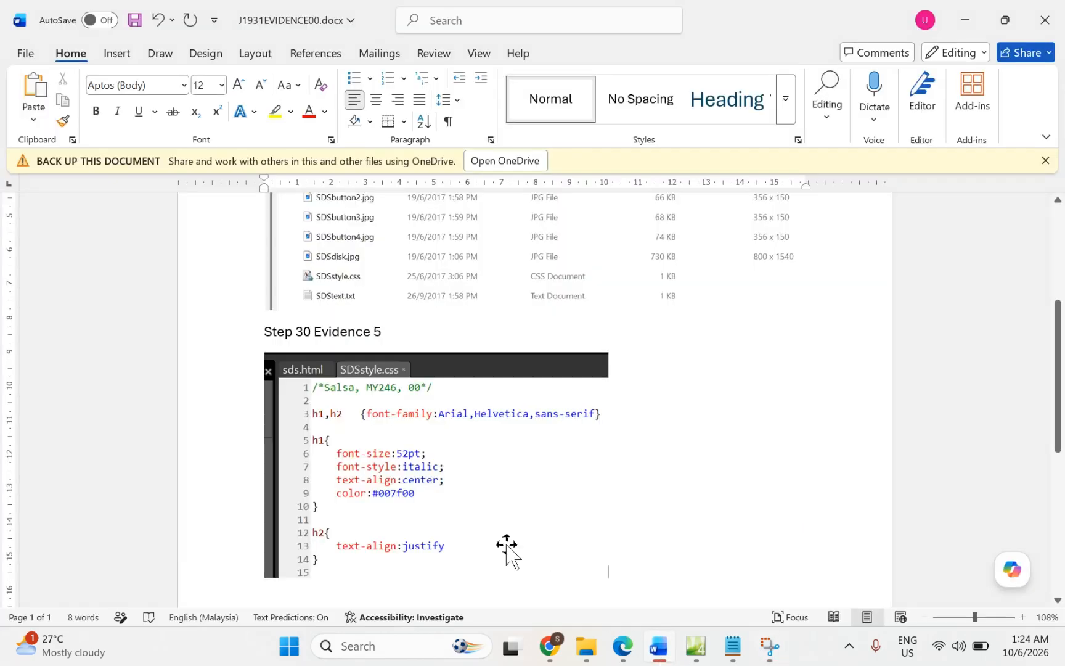
Step: Type the 'Step 30 Evidence 6' caption under the CSS snip and paste the Chrome page snip
scroll(487, 536, "down", 3)
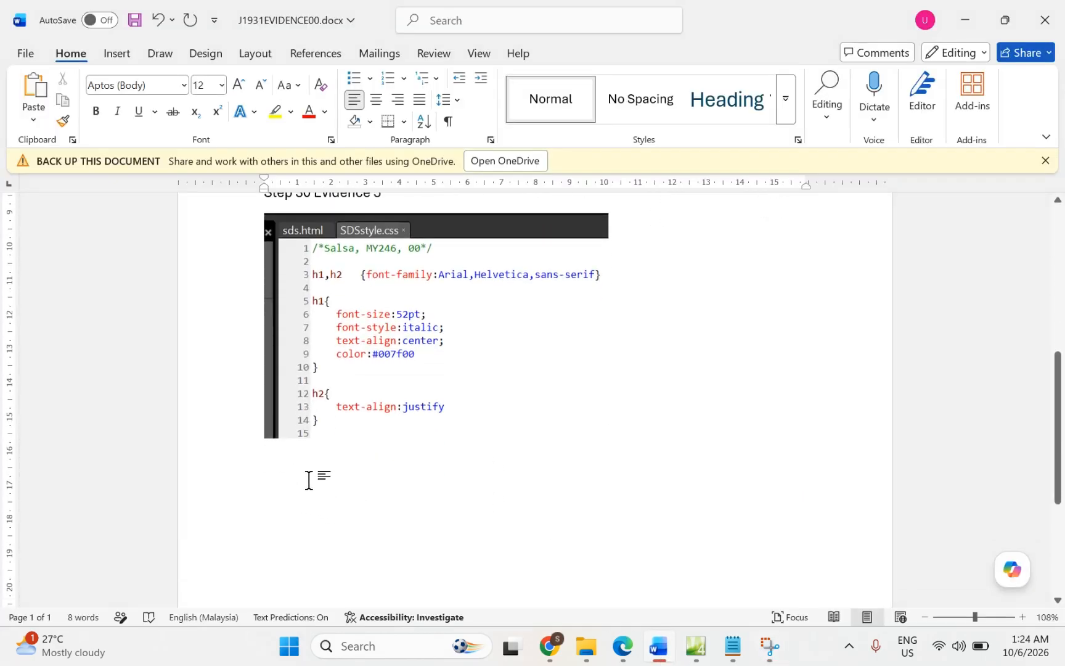
left_click(310, 485)
scroll(310, 485, "up", 1)
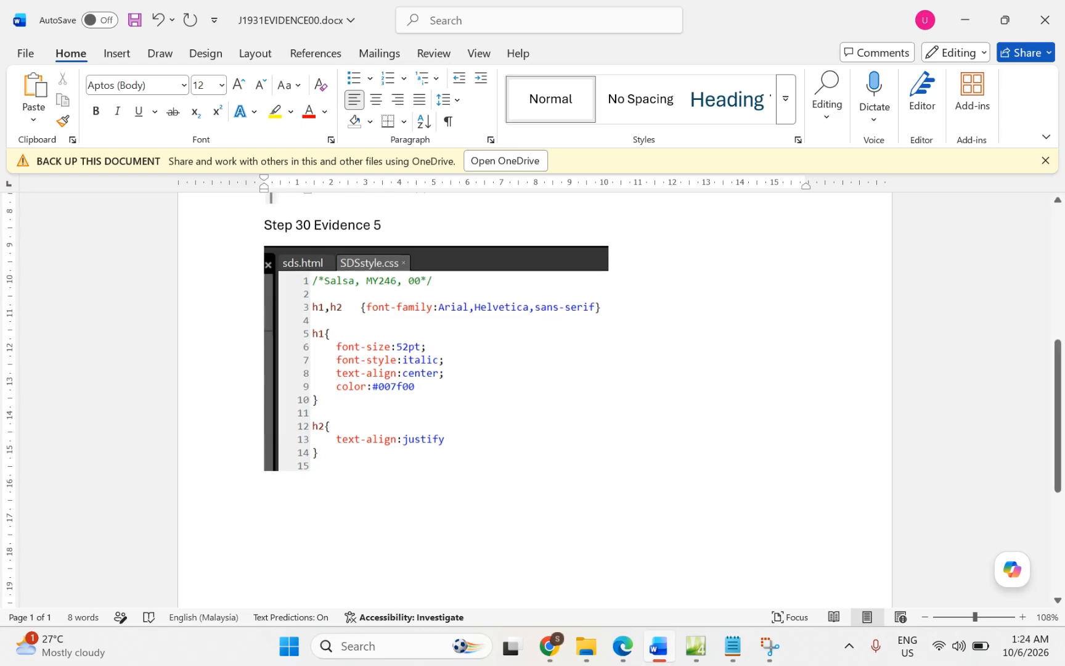
type("Step ")
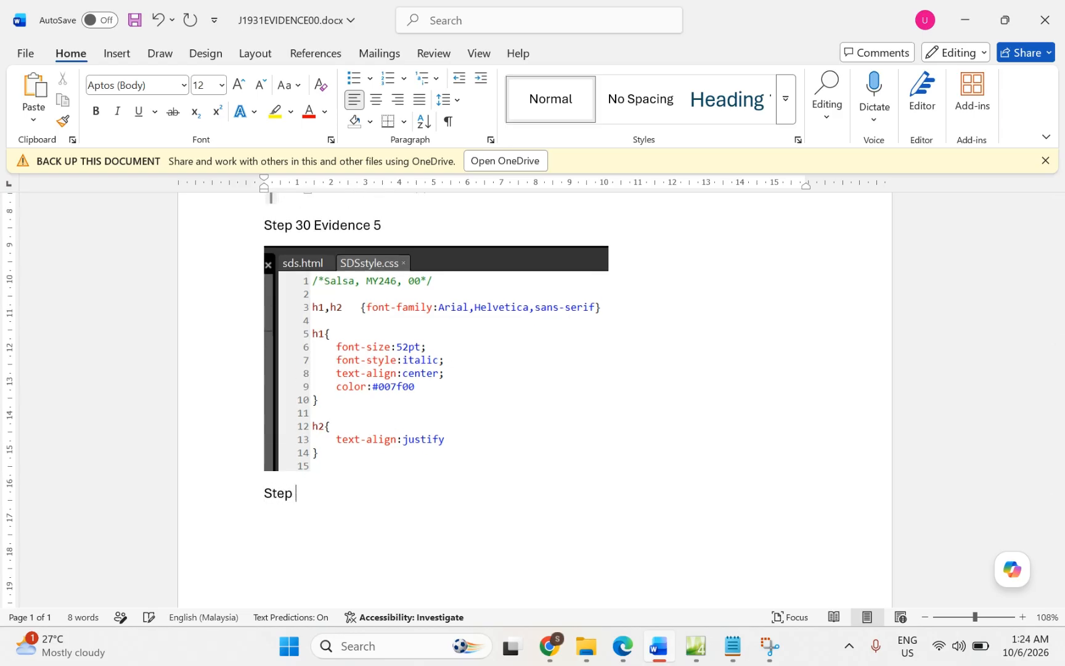
type("30 Evidence 6")
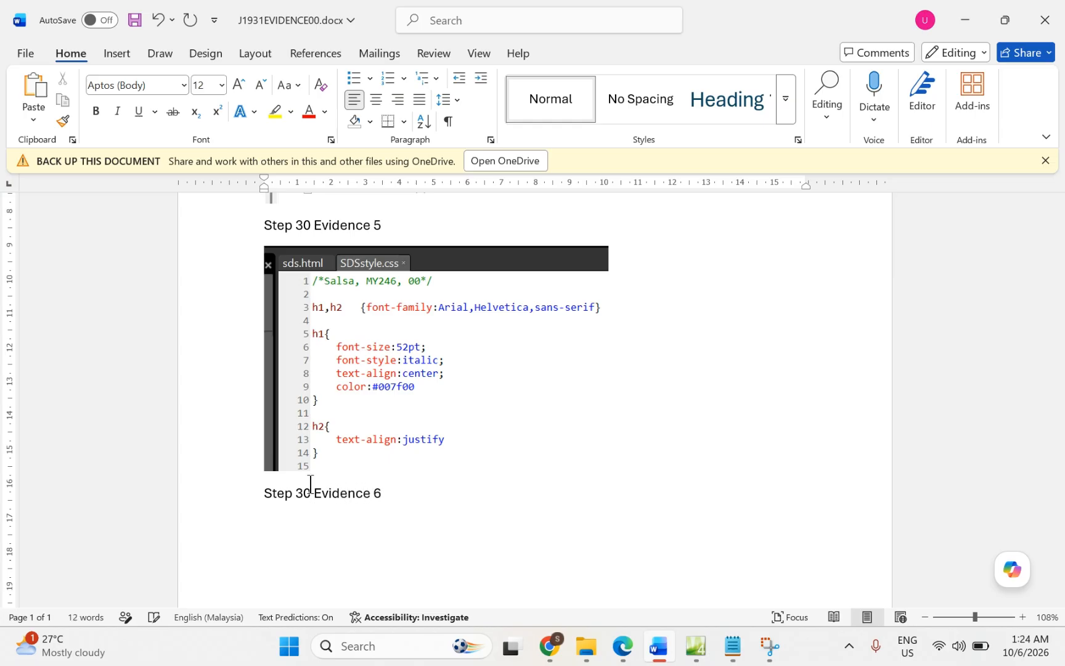
key("ctrl+v")
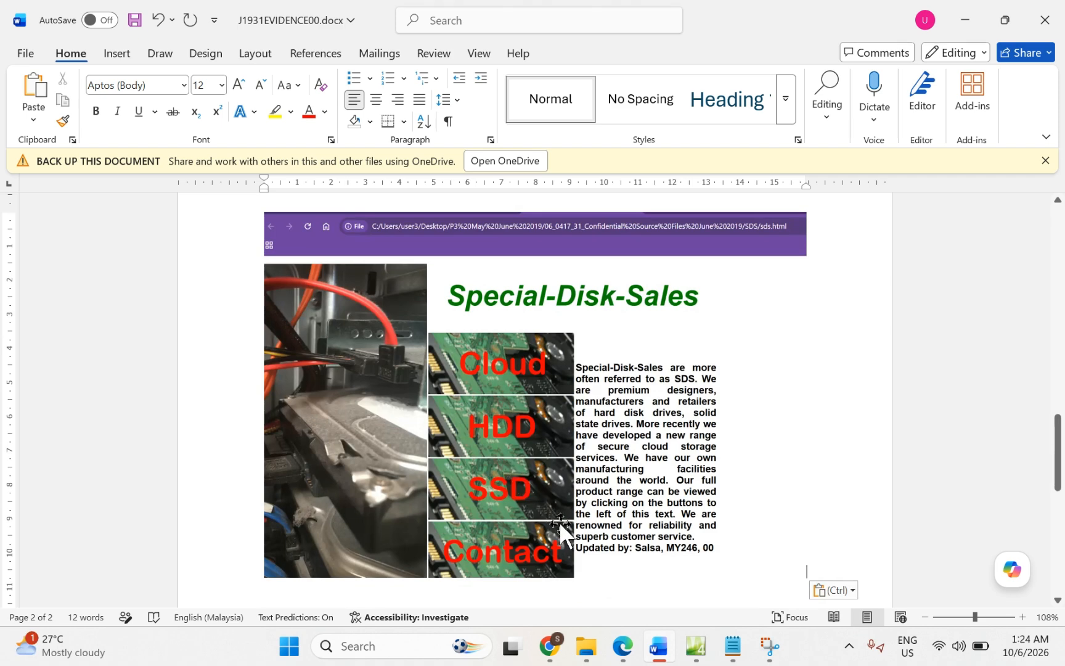
scroll(537, 494, "up", 5)
scroll(508, 469, "up", 5)
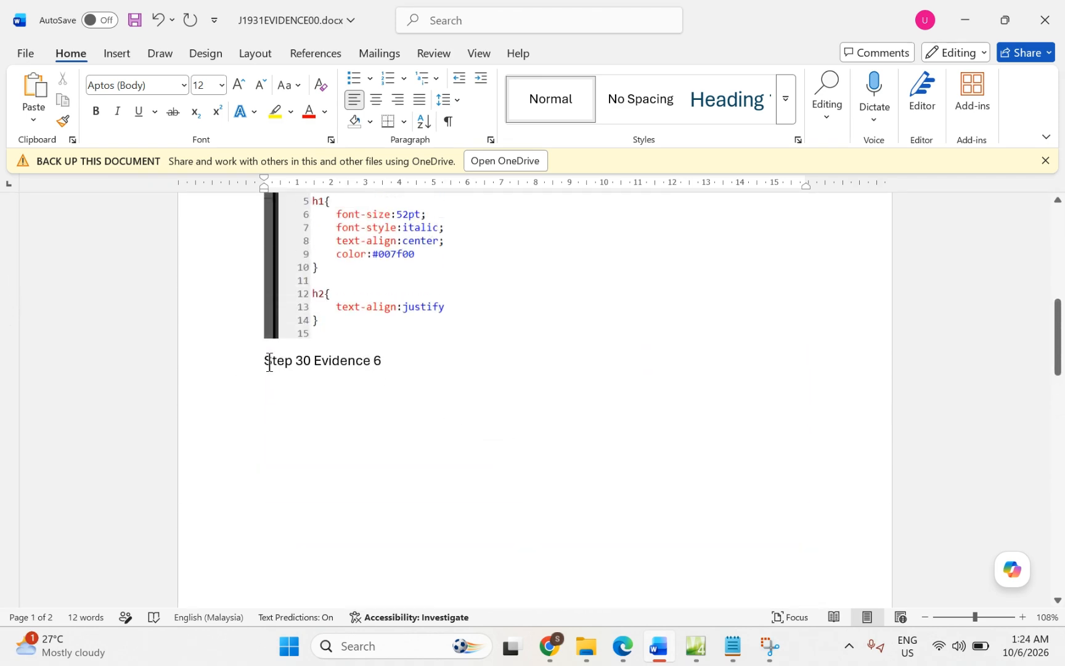
scroll(269, 362, "down", 5)
scroll(312, 440, "up", 8)
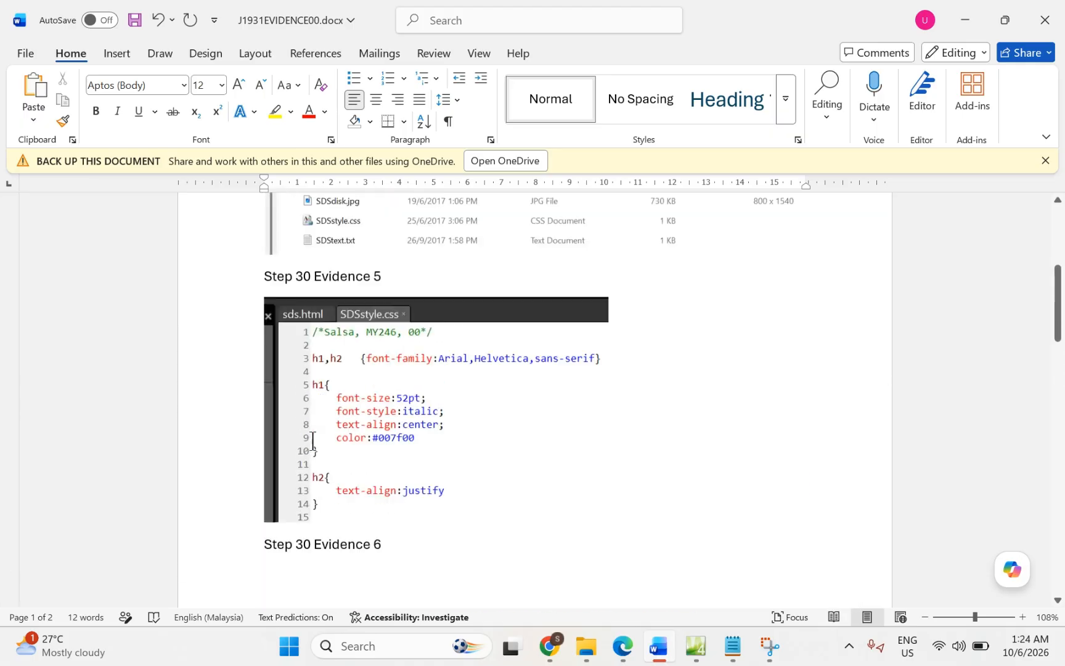
scroll(336, 490, "up", 5)
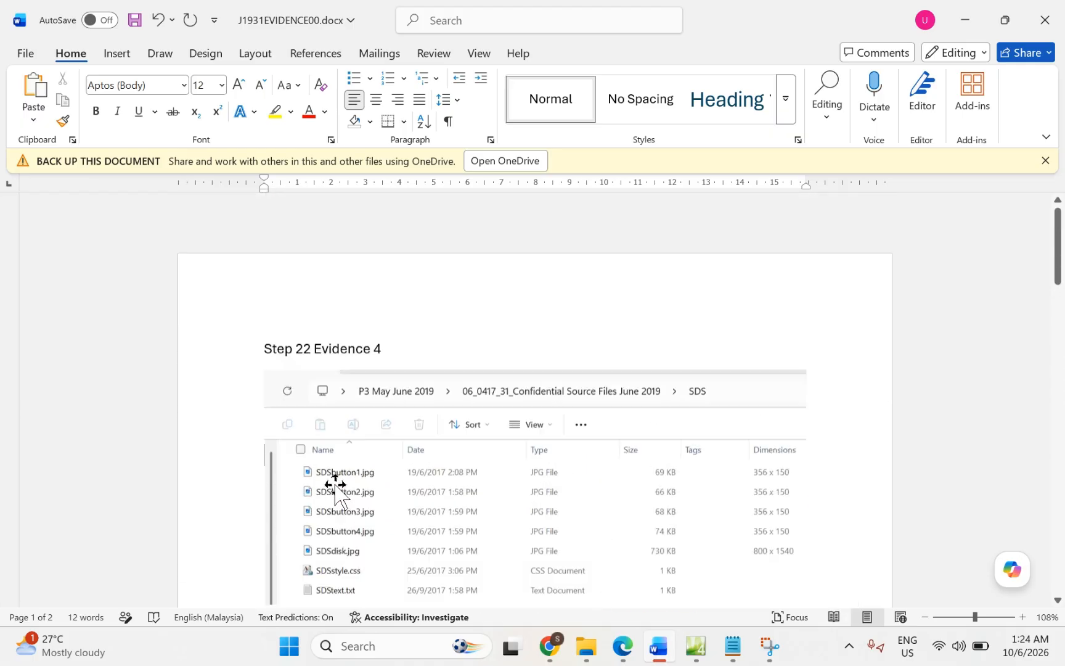
Step: Shrink the Evidence 4 file-list screenshot by dragging its corner handle inward
scroll(336, 491, "down", 1)
left_click(333, 481)
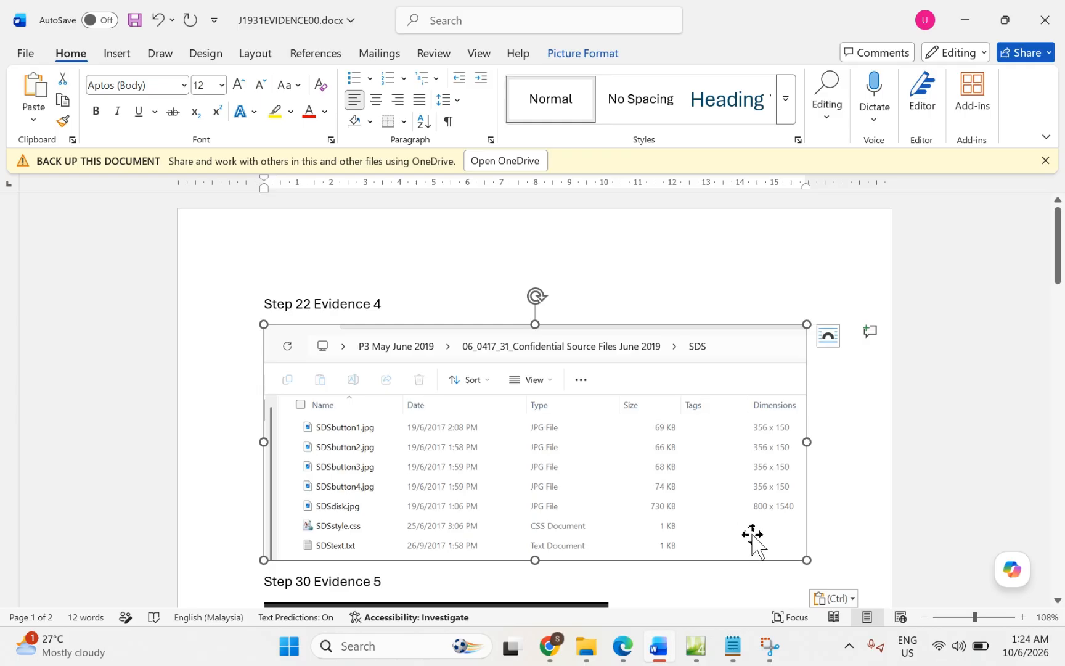
left_click_drag(805, 561, 734, 527)
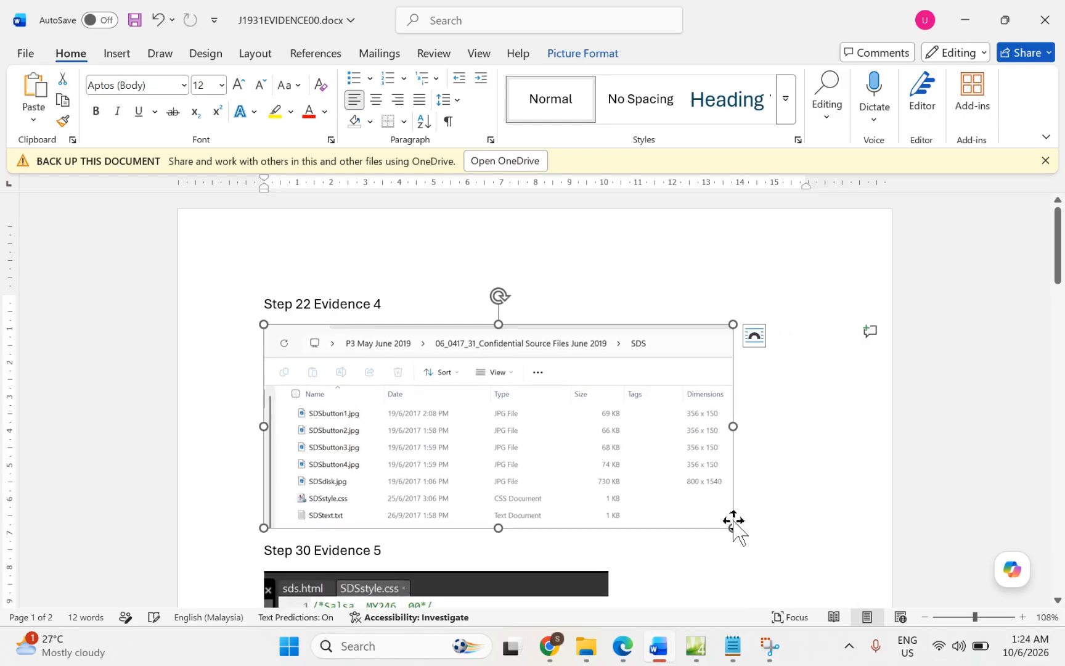
left_click(663, 590)
Step: Shrink the Evidence 5 stylesheet code screenshot
scroll(663, 590, "down", 3)
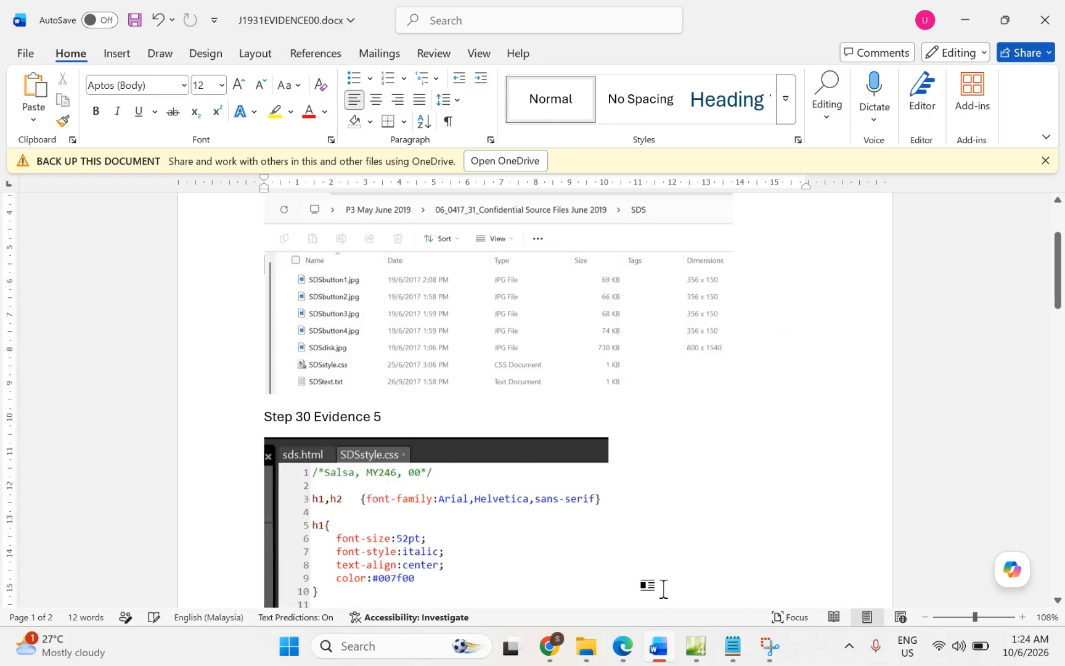
left_click(493, 394)
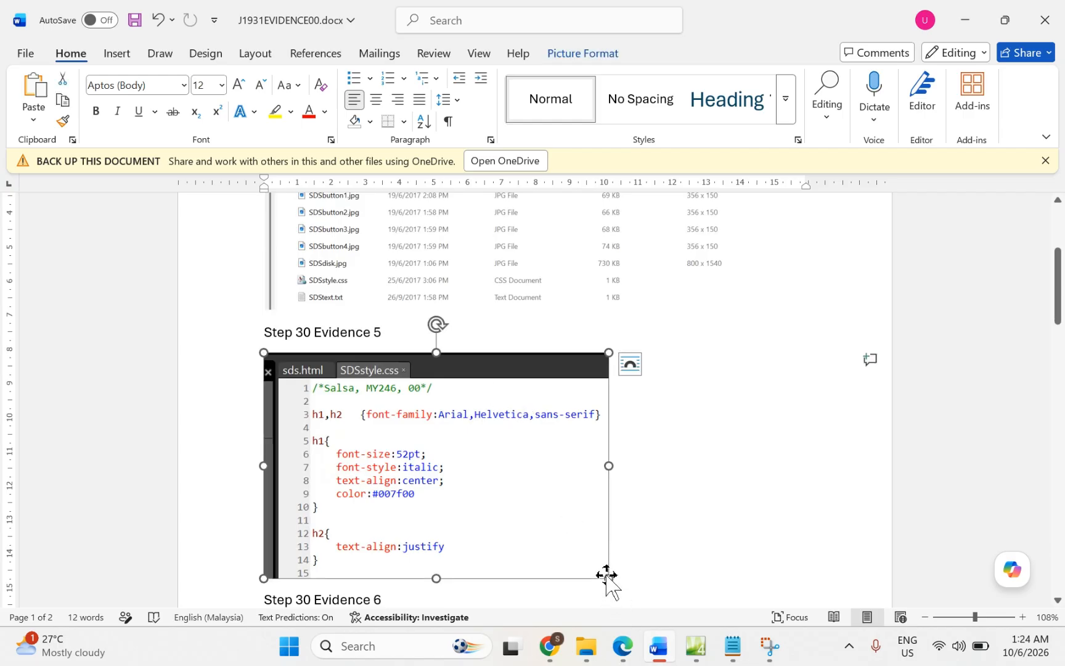
left_click(675, 557)
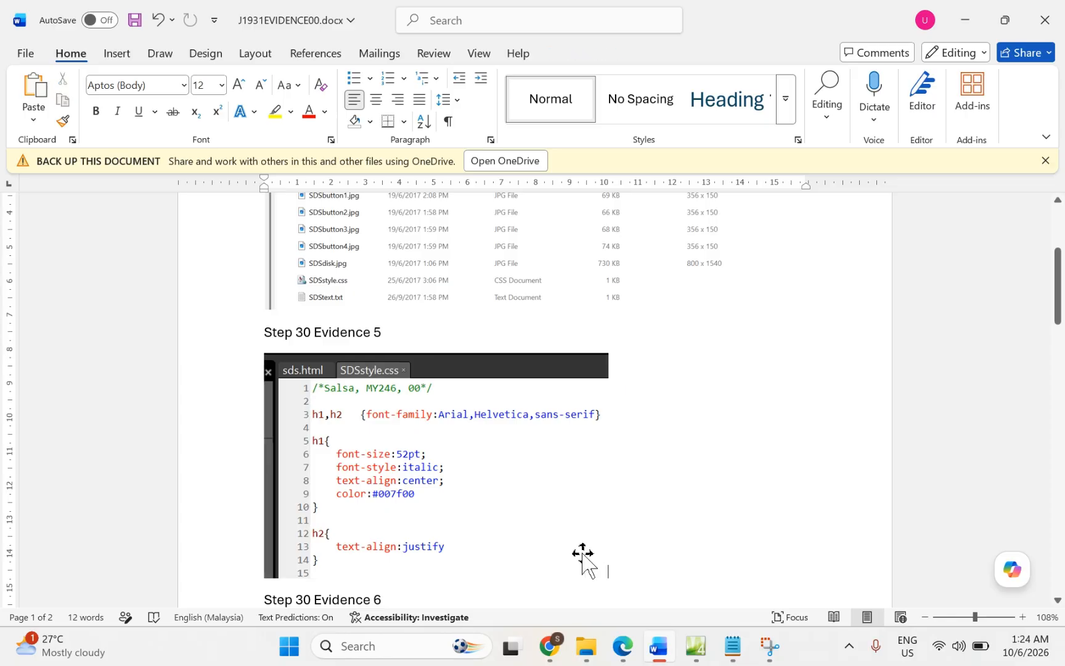
left_click(576, 552)
left_click_drag(606, 575, 544, 536)
left_click(652, 517)
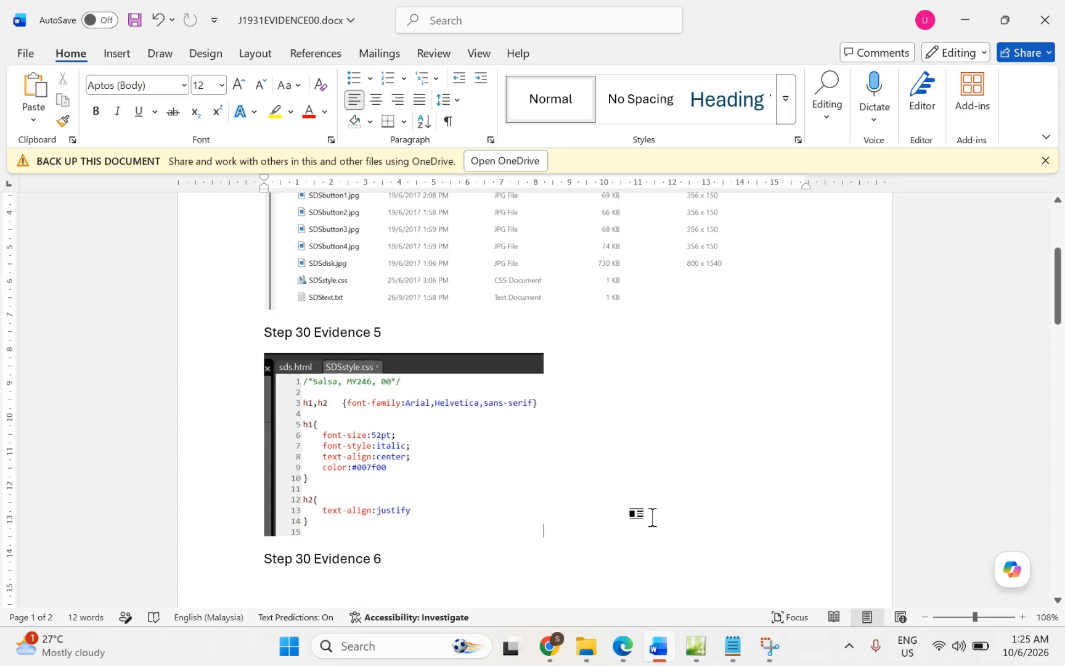
Step: Shrink the Evidence 6 website screenshot to fit the page, then bring the exam paper PDF forward
scroll(652, 517, "down", 10)
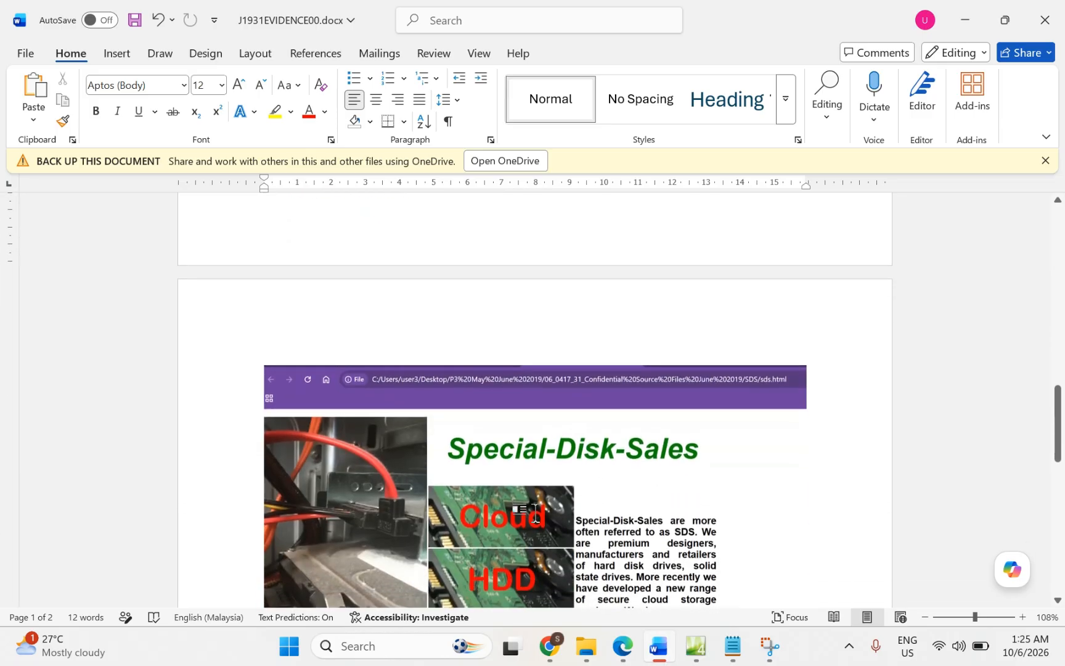
left_click(535, 512)
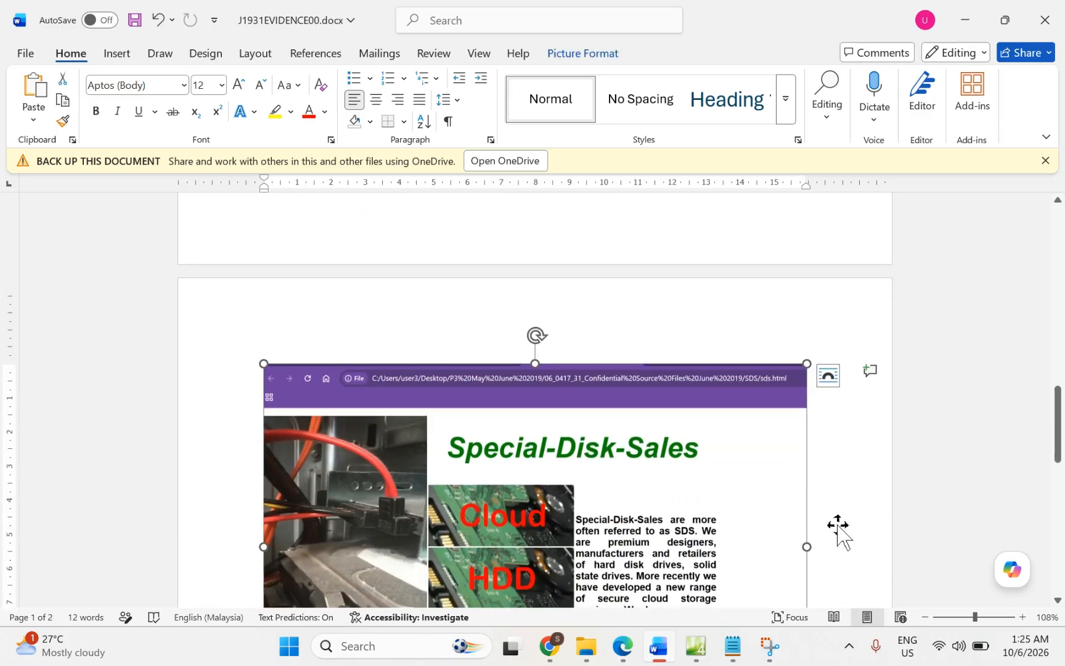
scroll(837, 527, "down", 3)
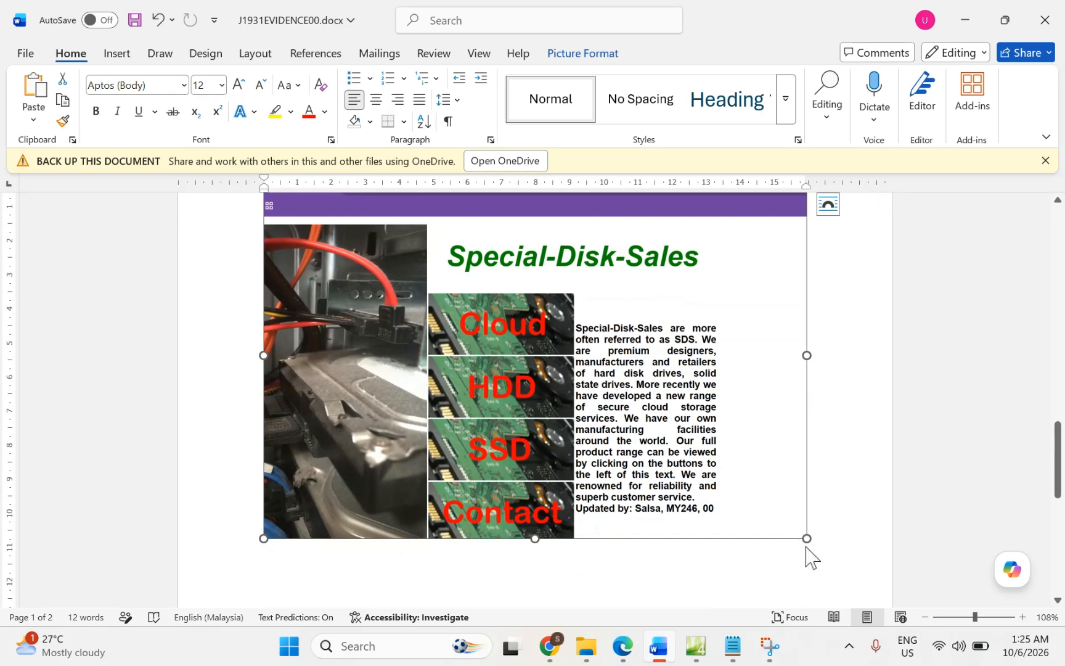
left_click_drag(807, 538, 675, 438)
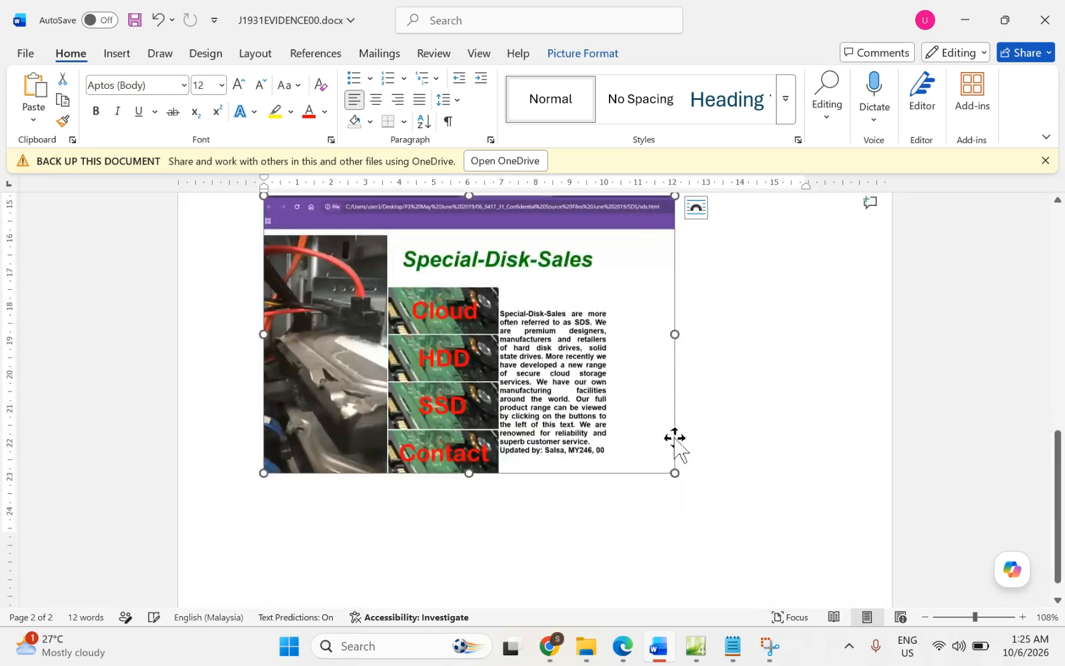
scroll(754, 429, "up", 8)
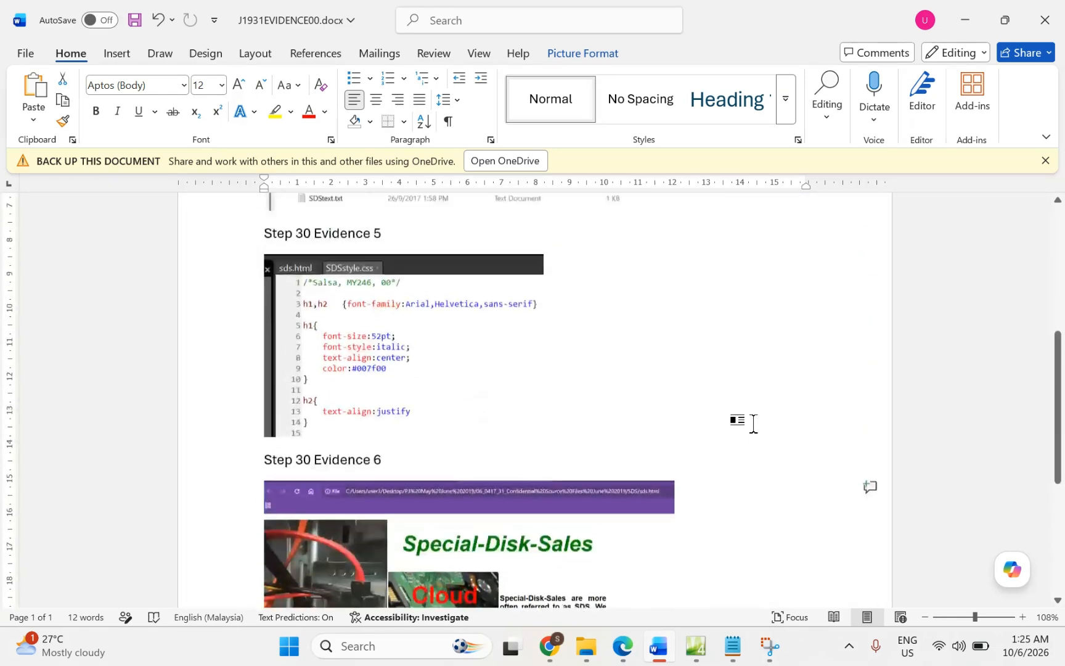
scroll(753, 423, "up", 2)
scroll(753, 423, "down", 7)
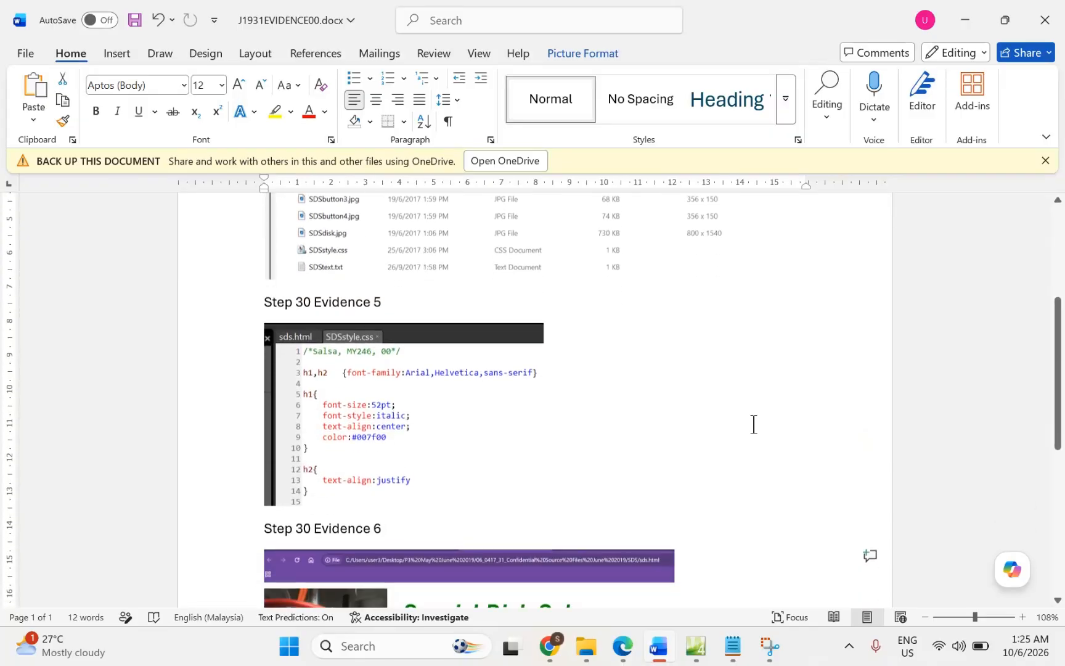
scroll(753, 424, "down", 2)
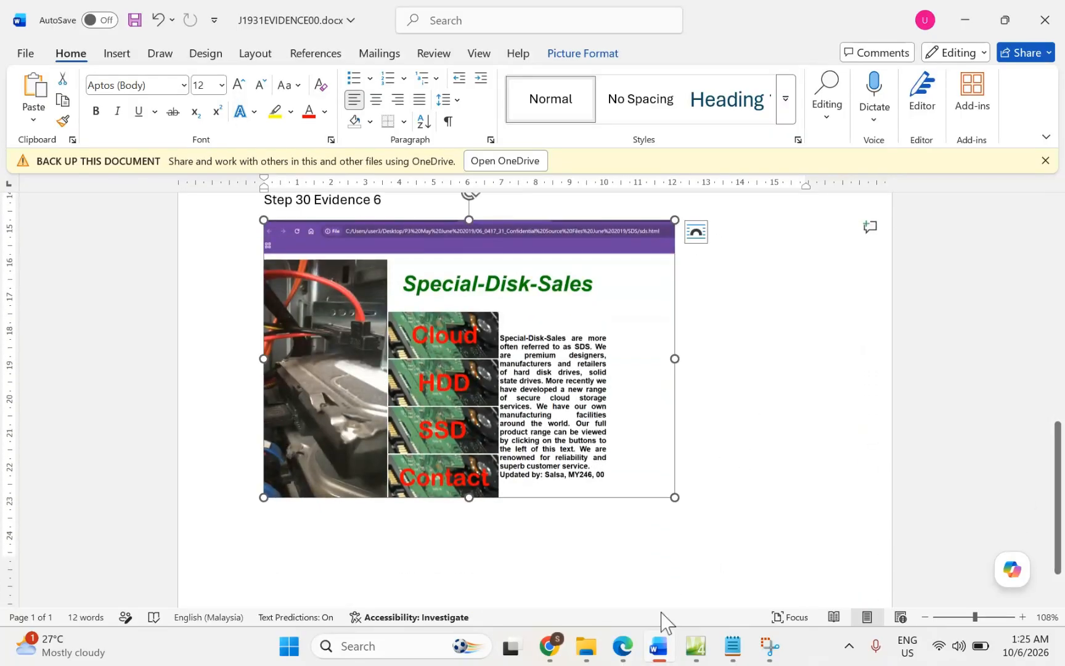
left_click(612, 662)
Step: Highlight 'HTML source', 'screenshot of', 'copy' and Evidence 7's 'HTML source' in the question paper
scroll(434, 477, "down", 3)
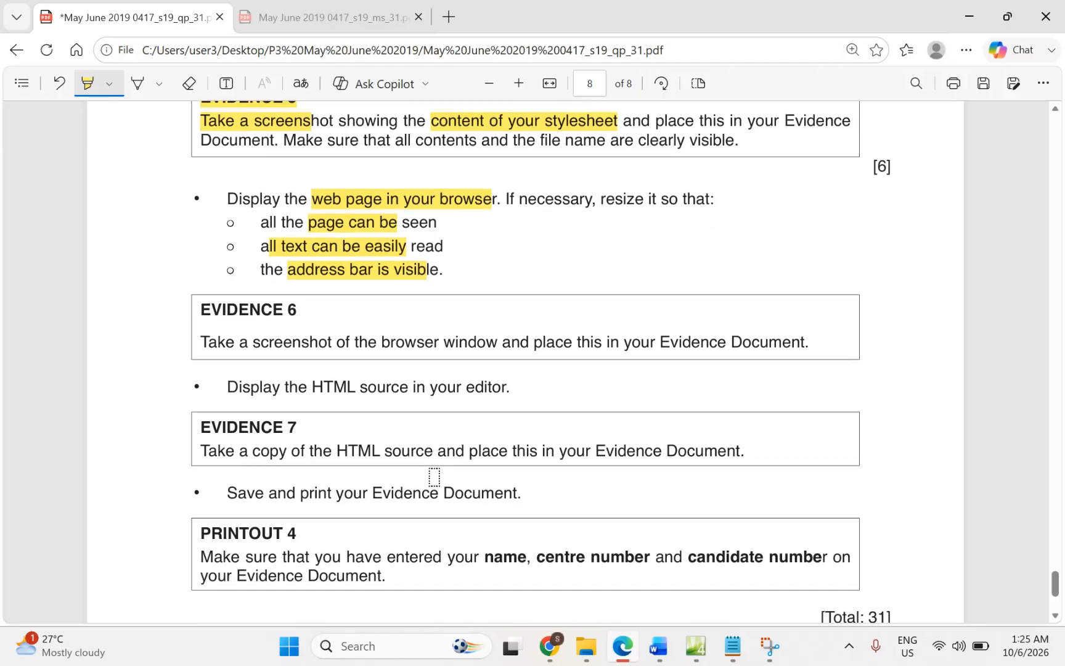
scroll(434, 478, "down", 1)
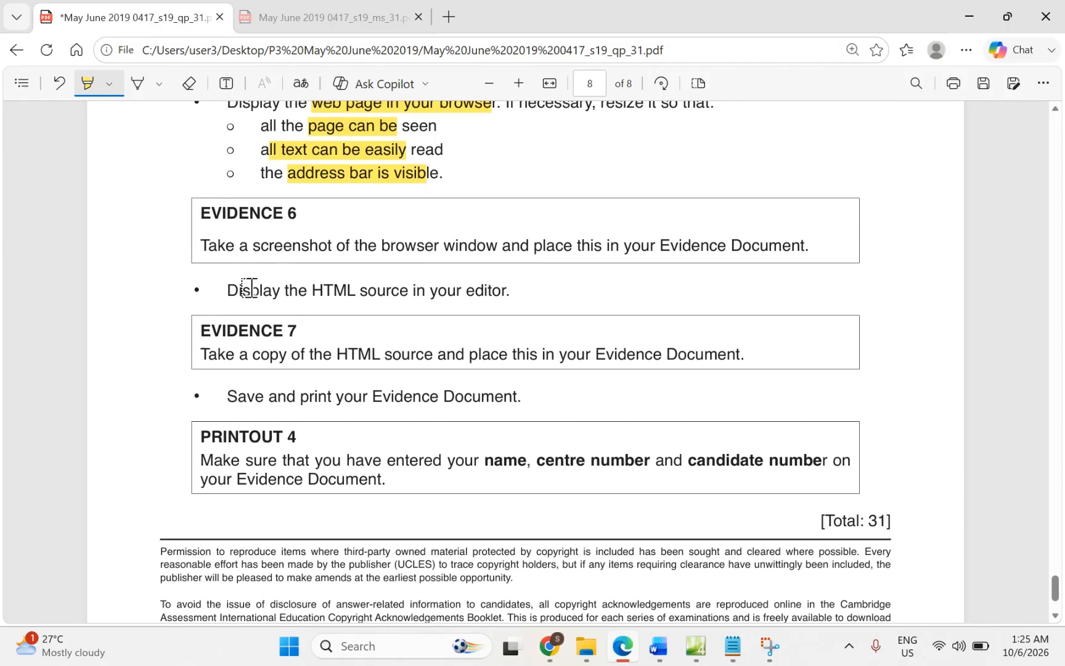
left_click_drag(307, 288, 401, 296)
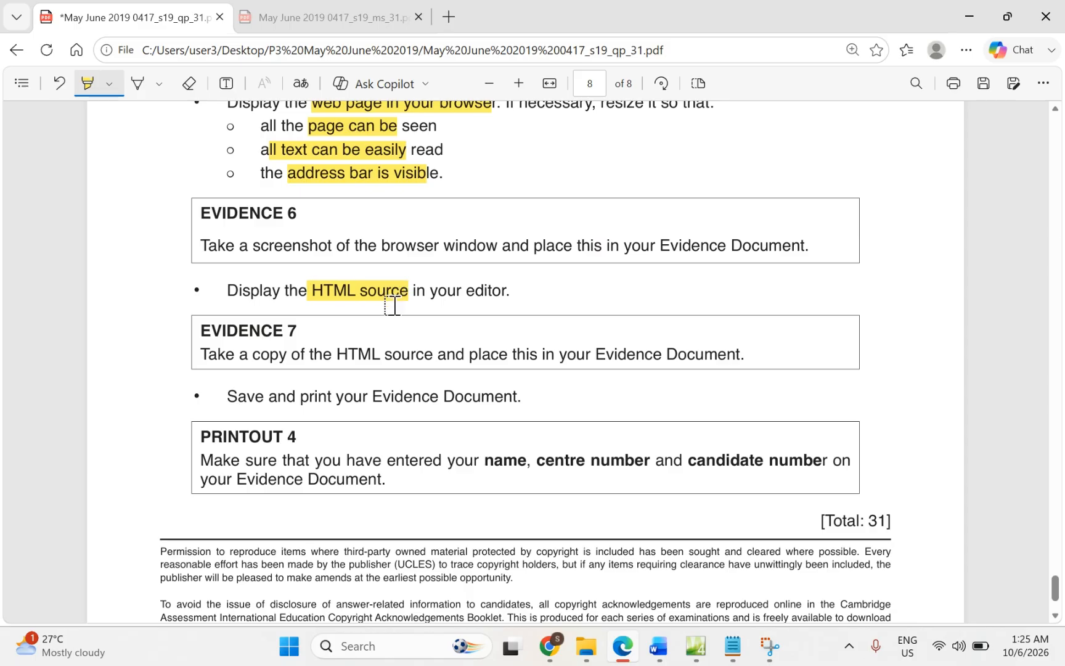
left_click_drag(250, 359, 290, 358)
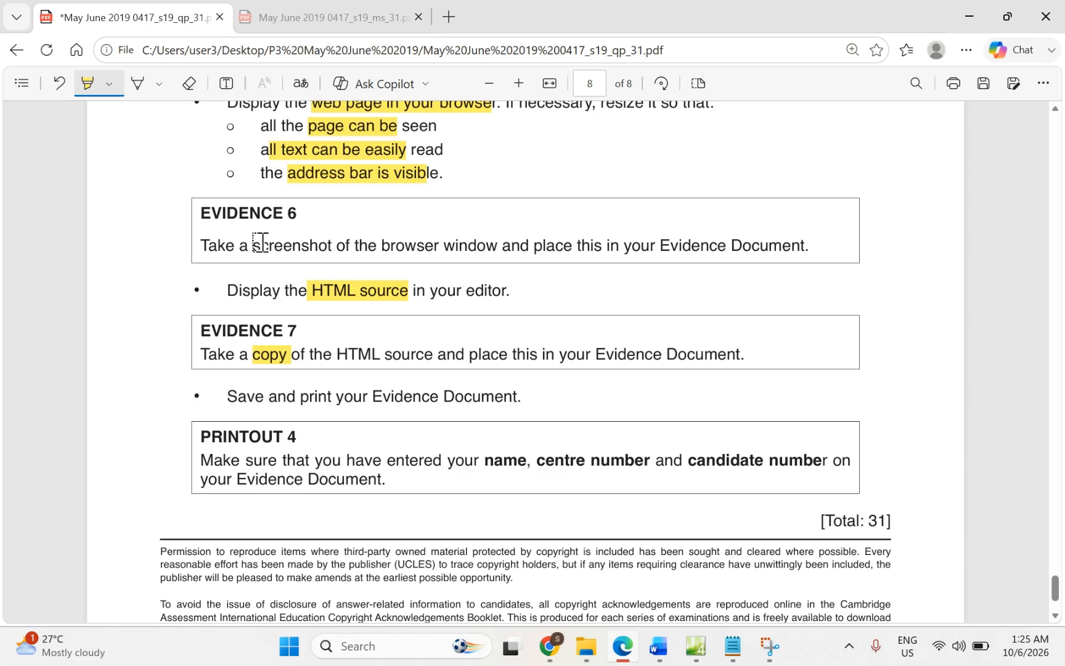
mouse_move(258, 245)
left_mouse_down()
mouse_move(340, 244)
mouse_move(340, 254)
left_mouse_up()
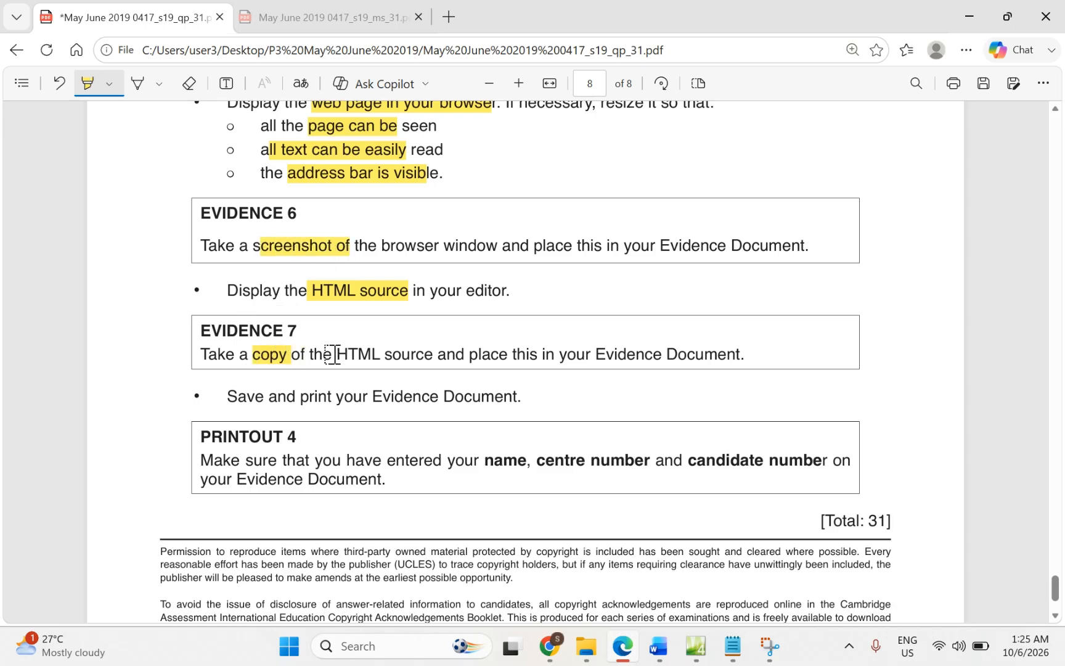
left_click_drag(334, 354, 419, 362)
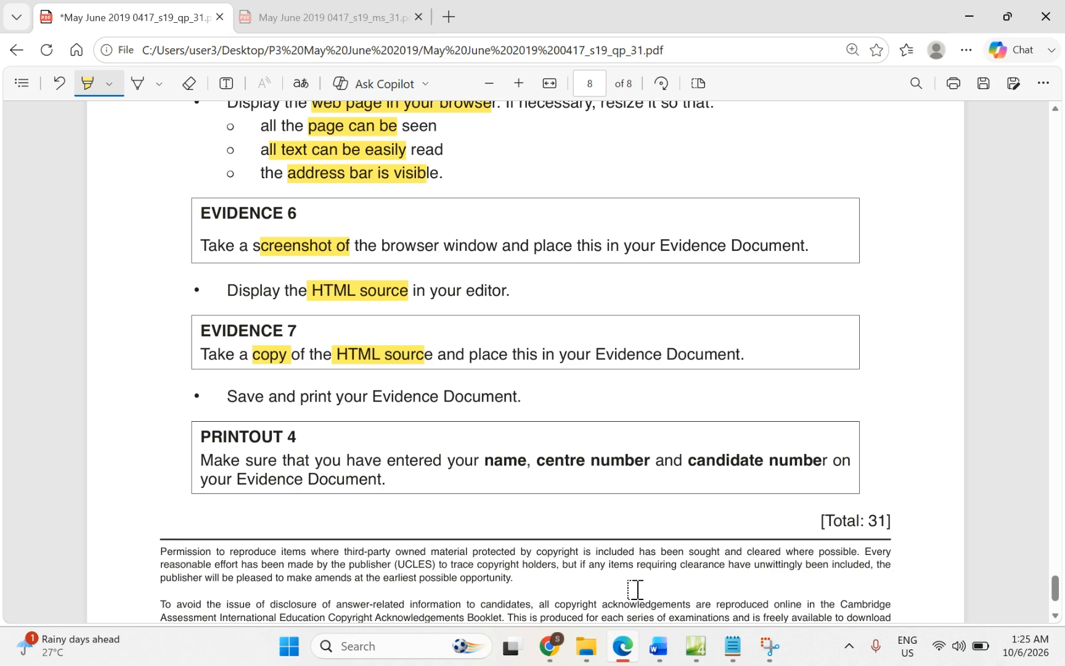
Step: In Code view, select all of sds.html from the DOCTYPE line through </html>, then return to Word
left_click(697, 653)
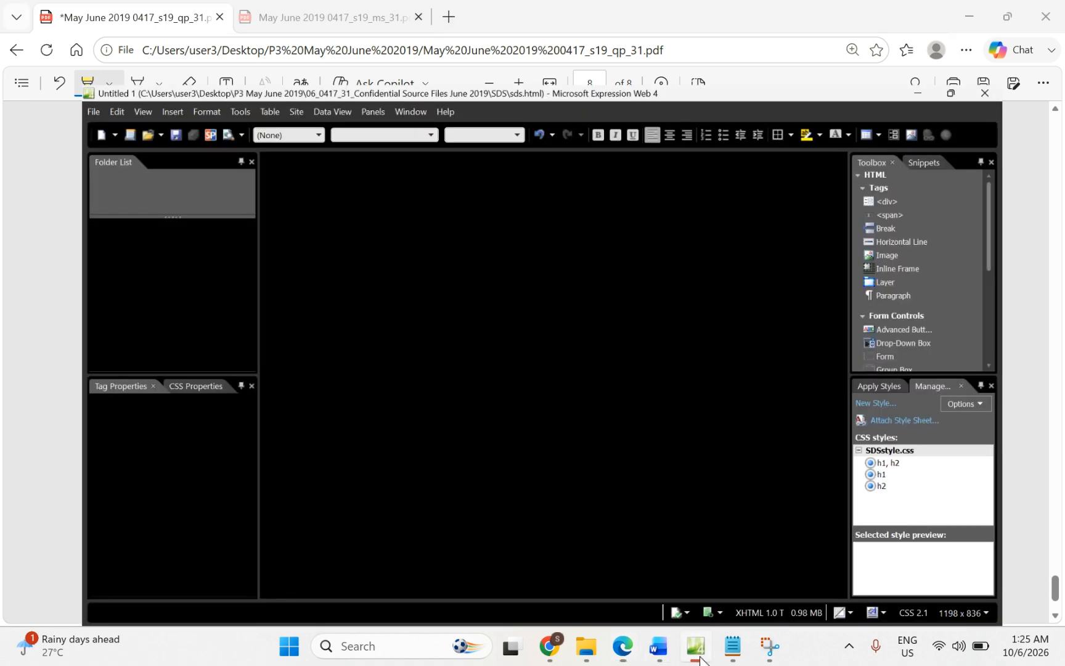
left_click(299, 585)
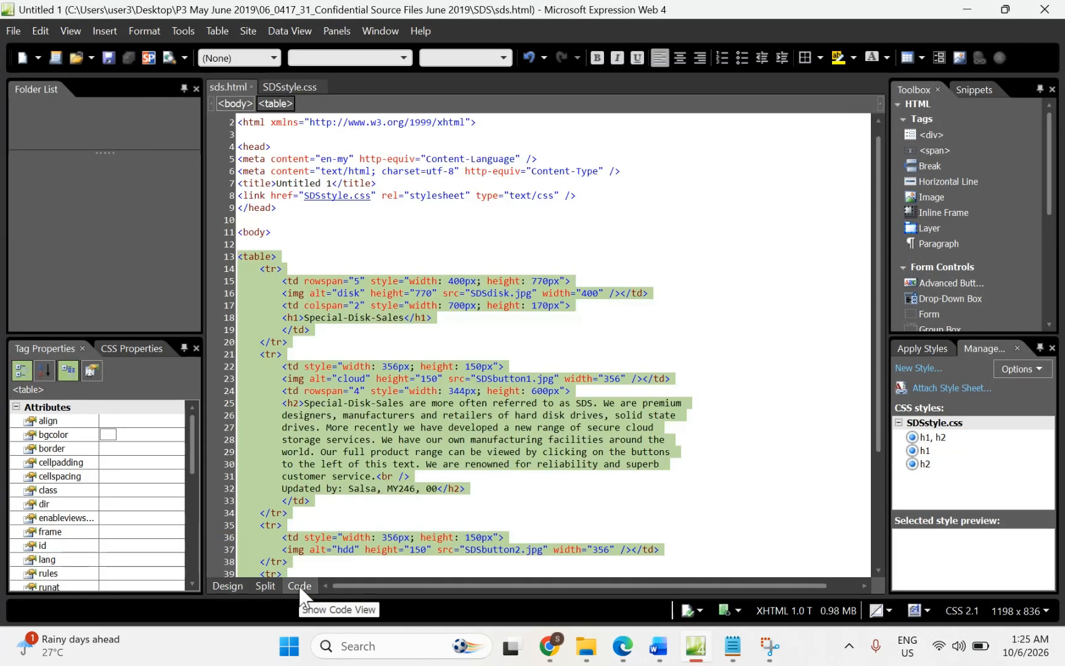
left_click(313, 347)
scroll(313, 347, "up", 1)
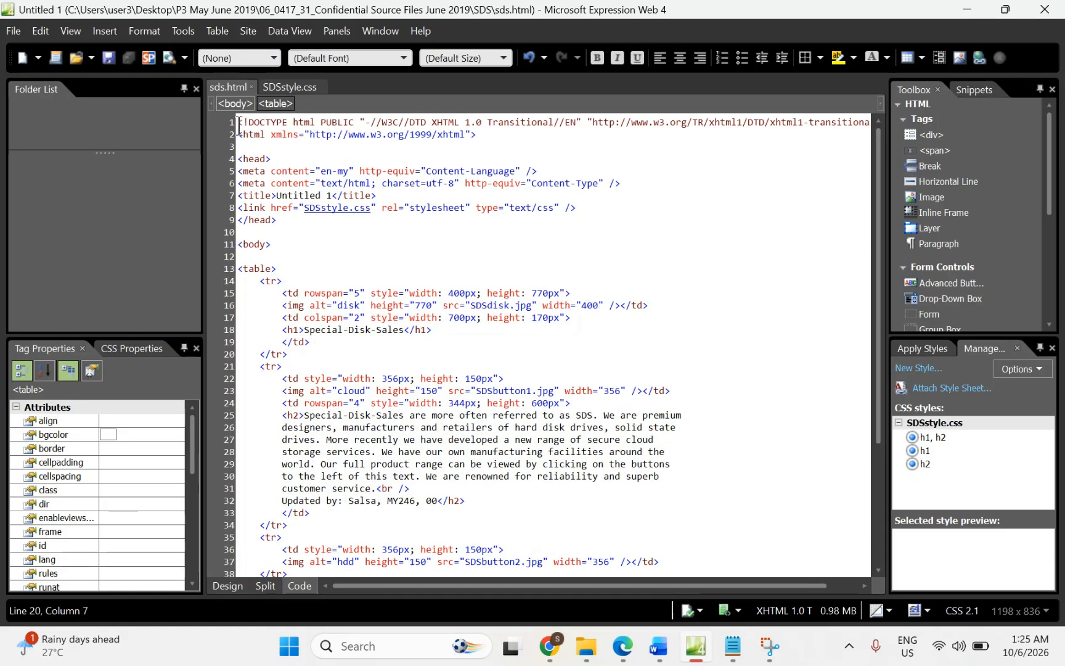
left_click_drag(239, 123, 309, 555)
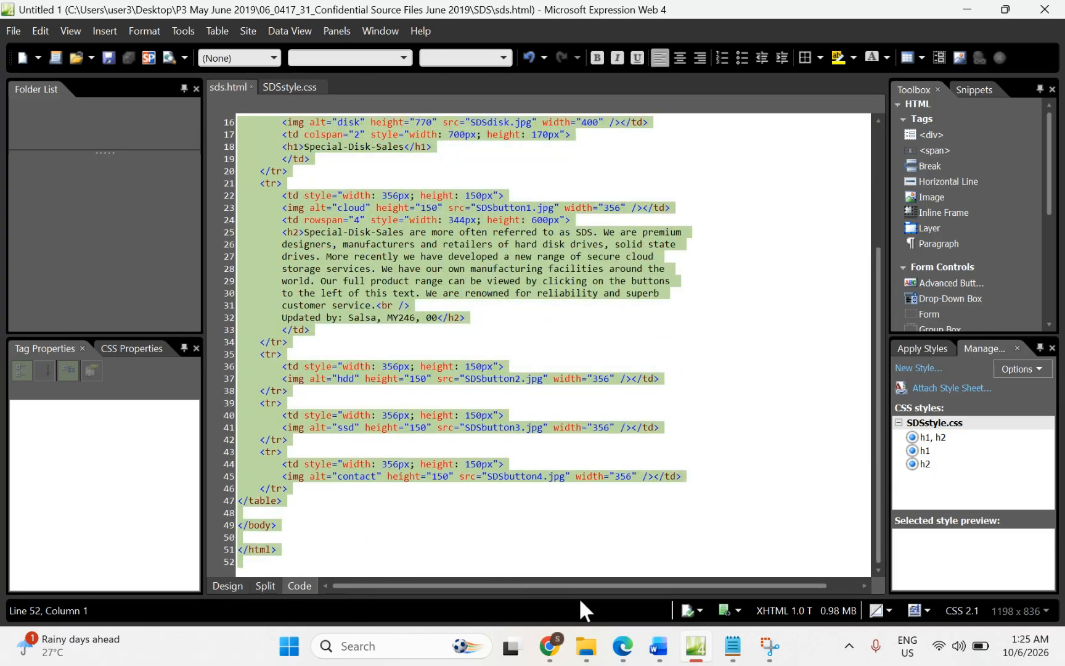
left_click(652, 647)
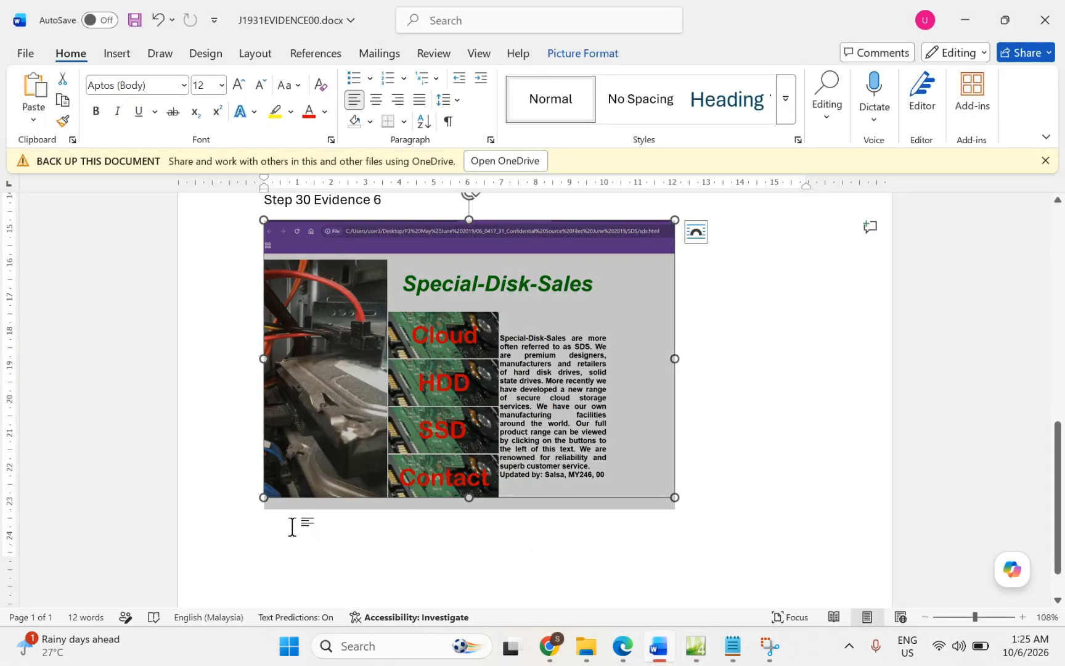
Step: Add the heading 'Step 30 Evidence 7' below the Evidence 6 screenshot and open the Insert Table grid
left_click(709, 505)
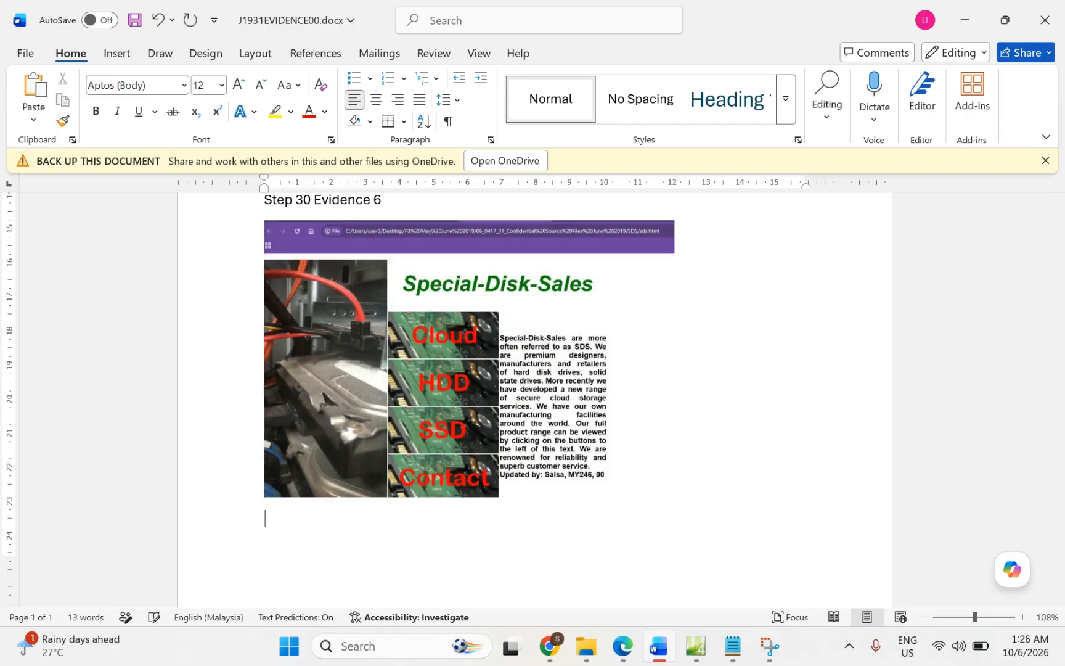
scroll(708, 504, "down", 3)
type("S")
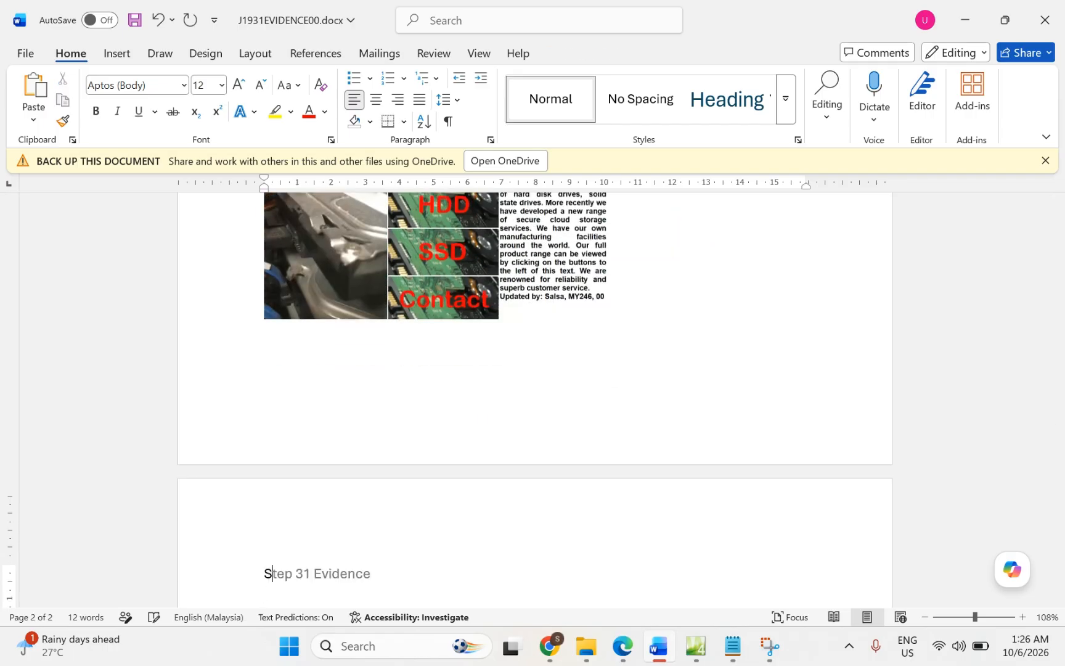
type("tep 30 Evidence ")
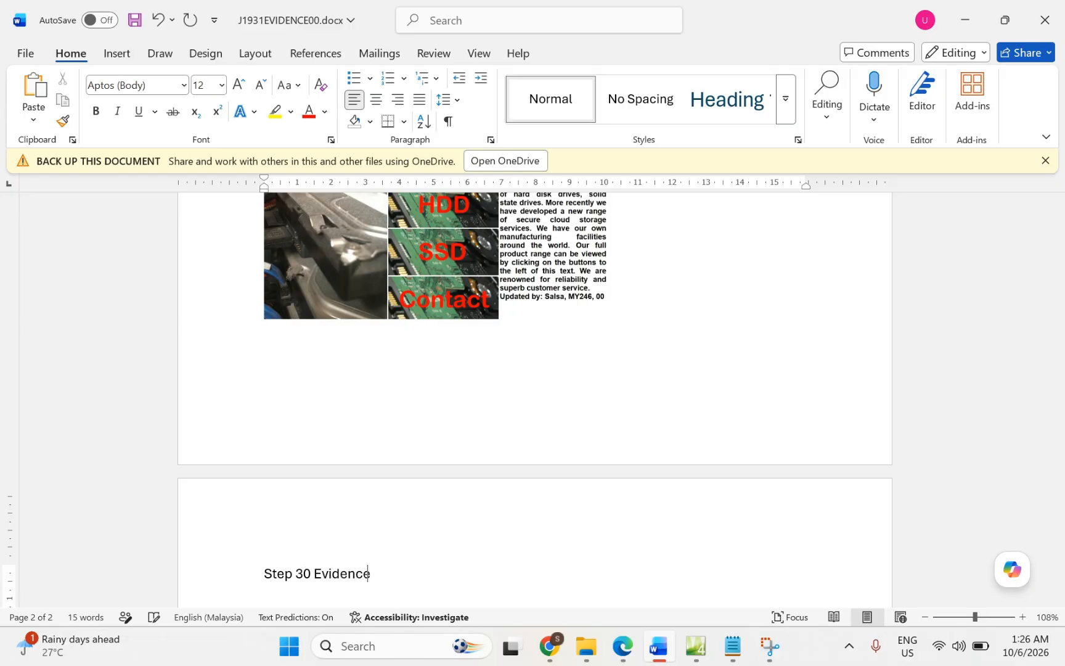
type("7")
key("Return")
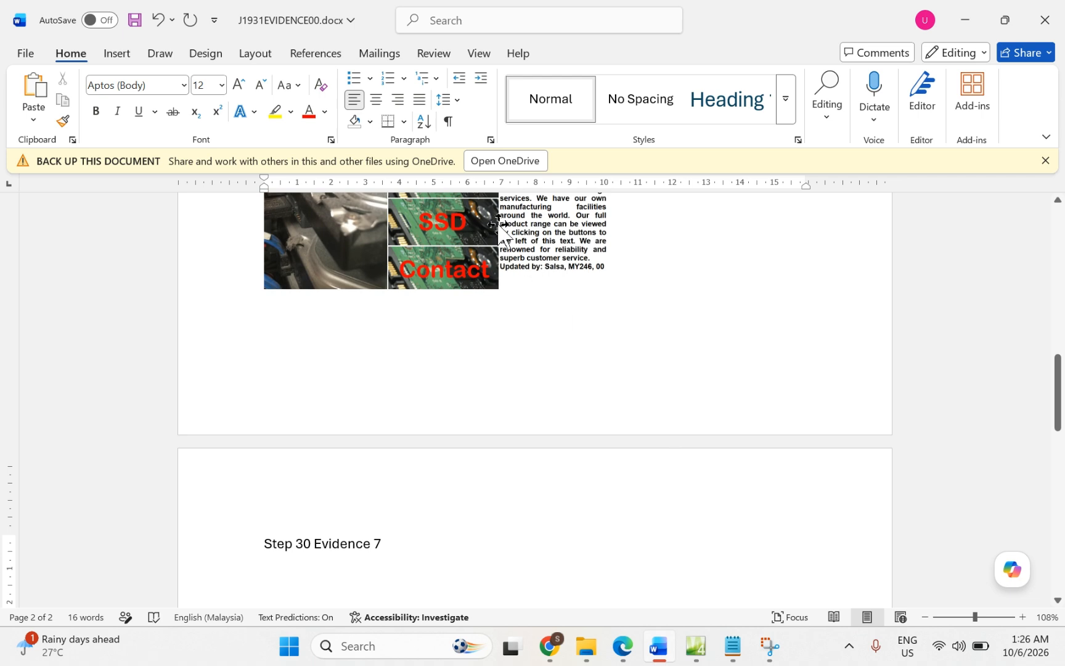
left_click(119, 60)
left_click(132, 109)
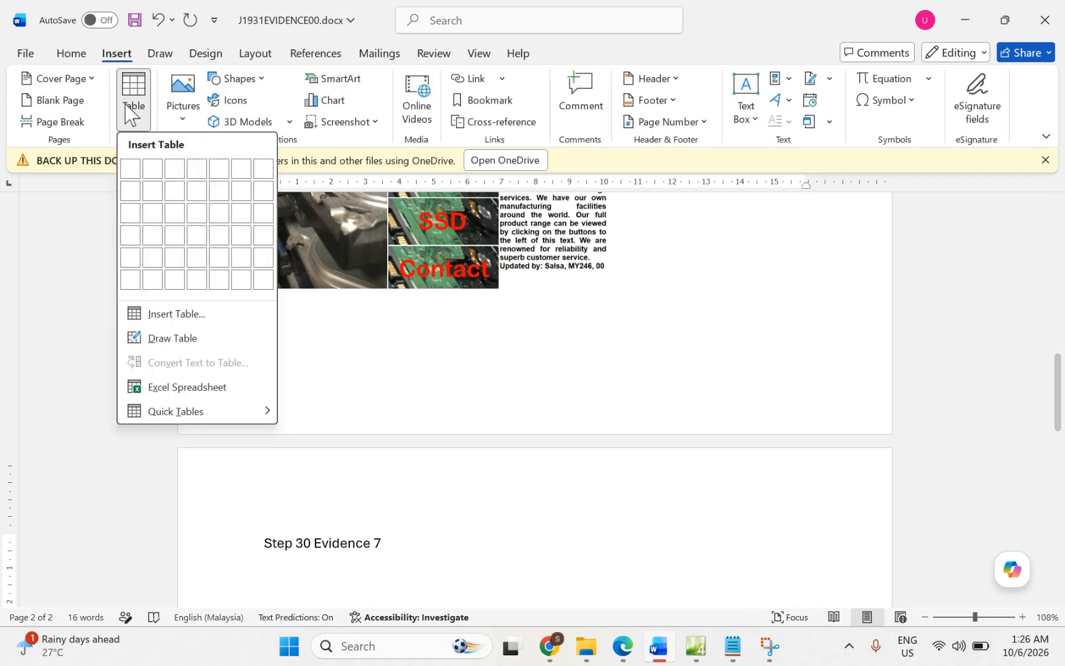
left_click(130, 175)
scroll(290, 392, "down", 3)
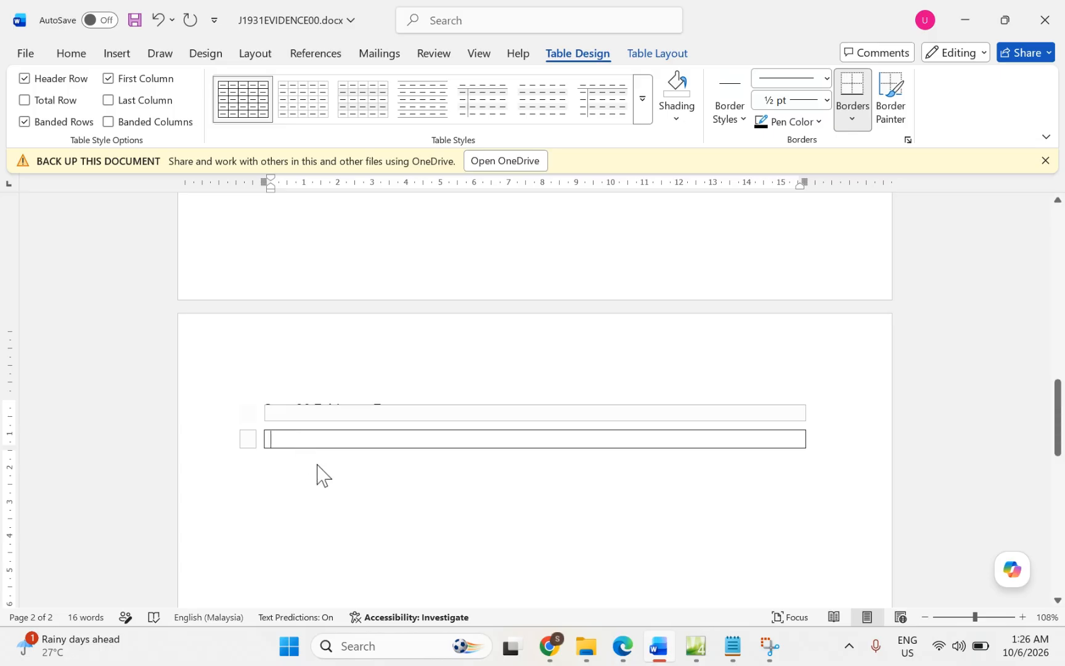
key("ctrl+v")
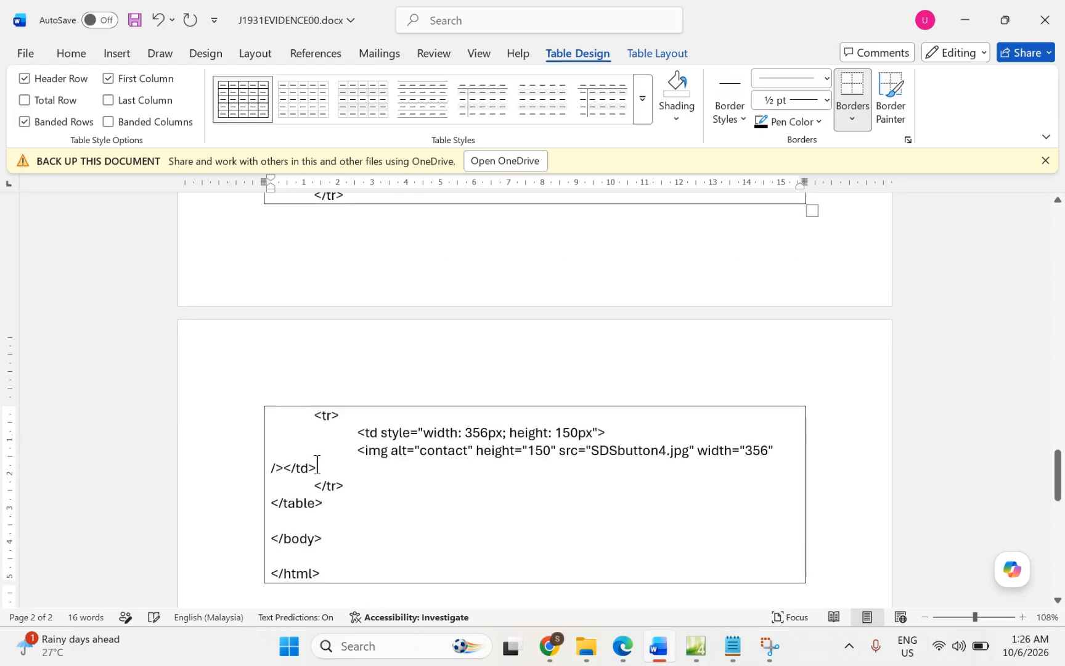
scroll(317, 465, "up", 5)
scroll(317, 464, "up", 15)
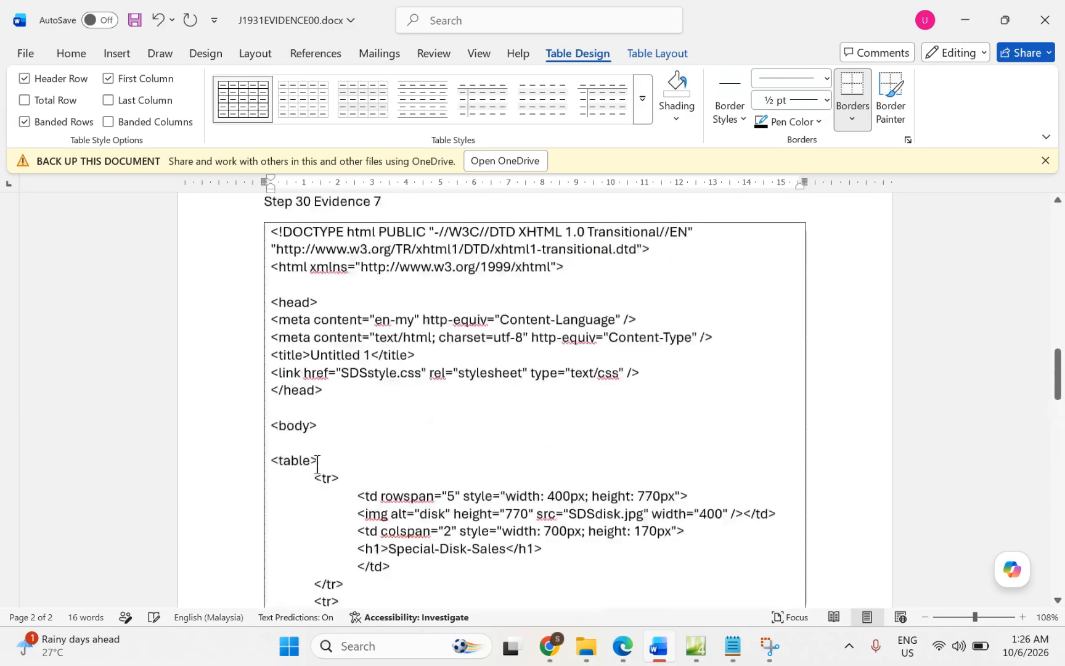
scroll(318, 465, "down", 10)
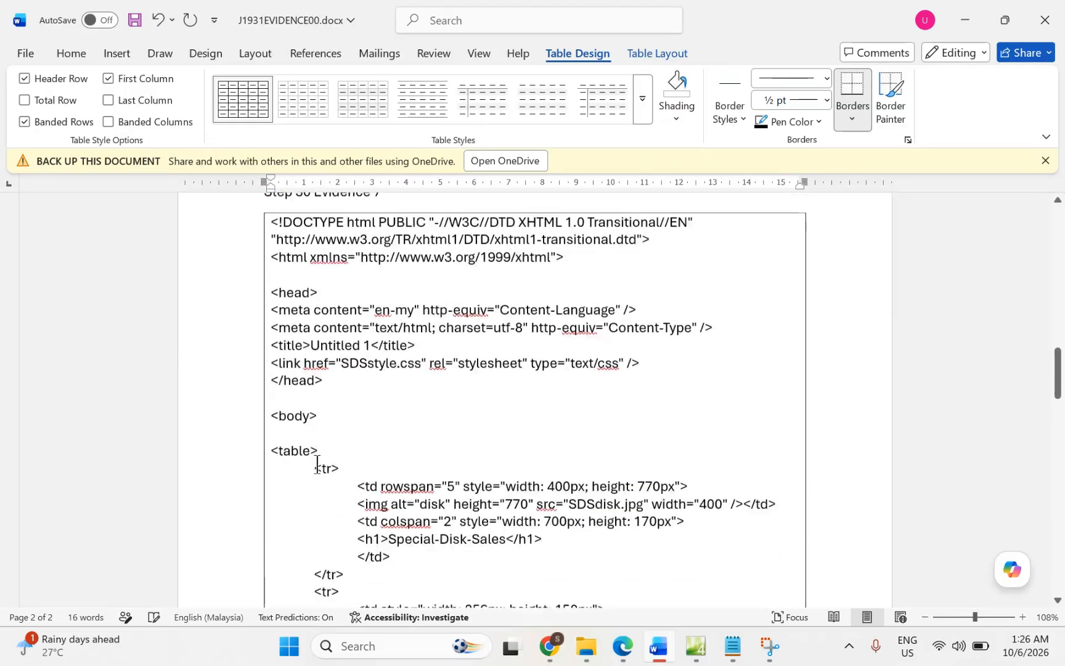
scroll(318, 465, "down", 10)
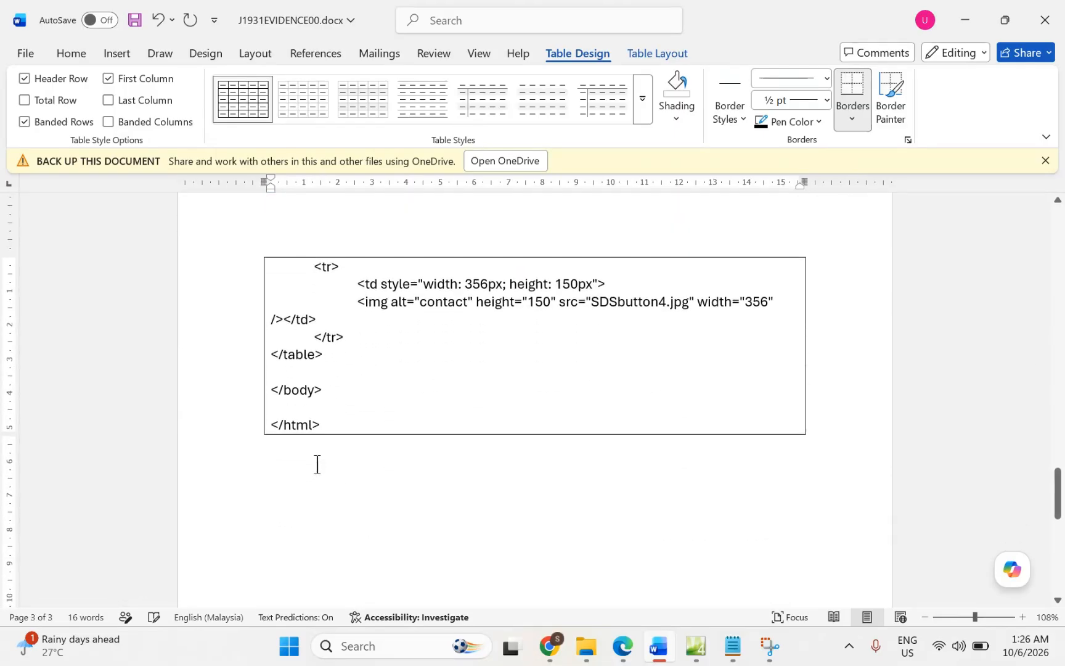
scroll(323, 440, "up", 15)
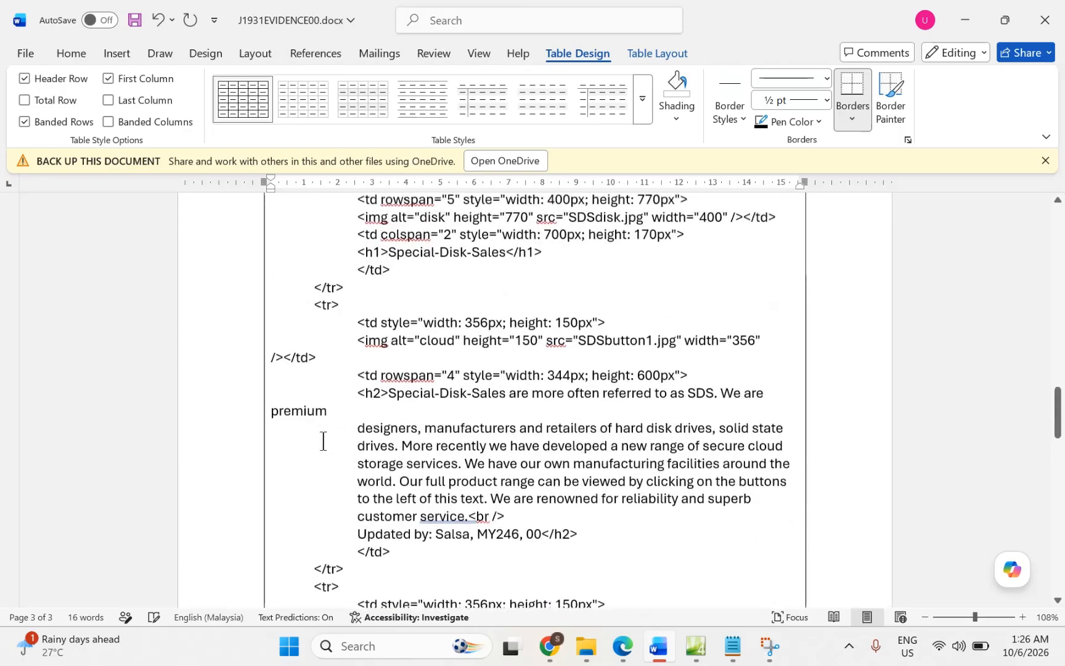
scroll(323, 440, "up", 3)
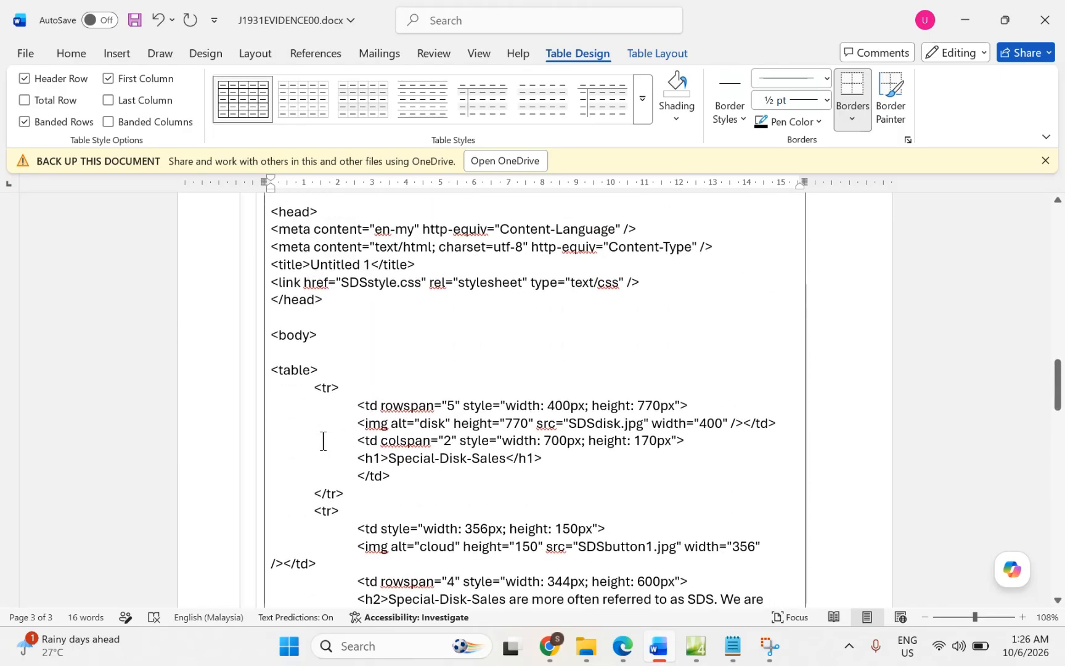
scroll(323, 440, "up", 1)
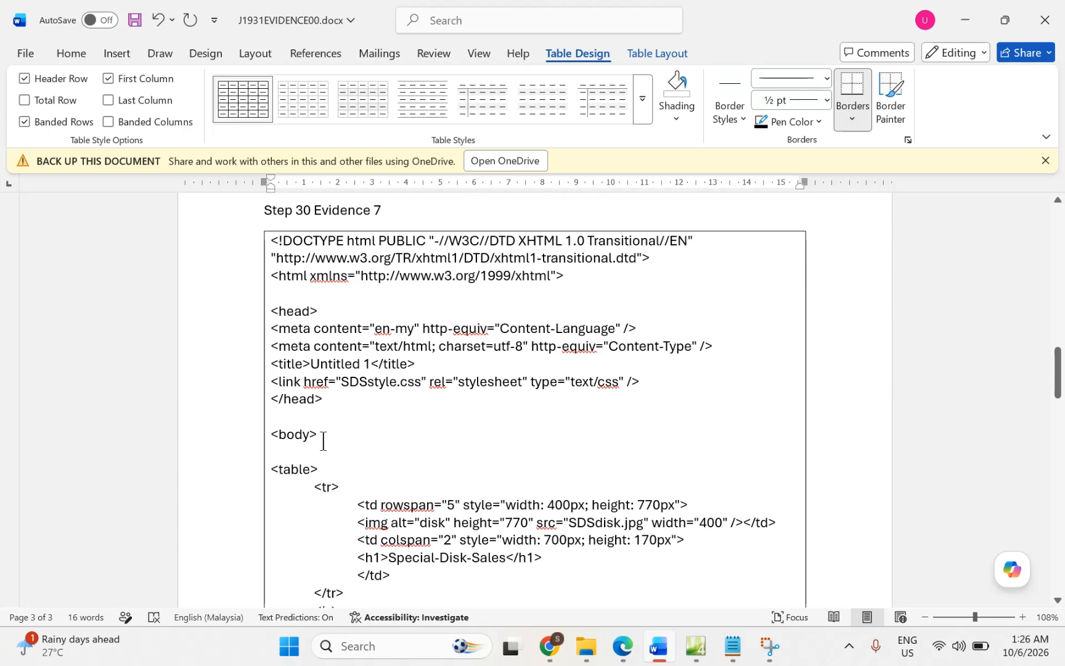
scroll(323, 440, "down", 1)
scroll(323, 441, "up", 1)
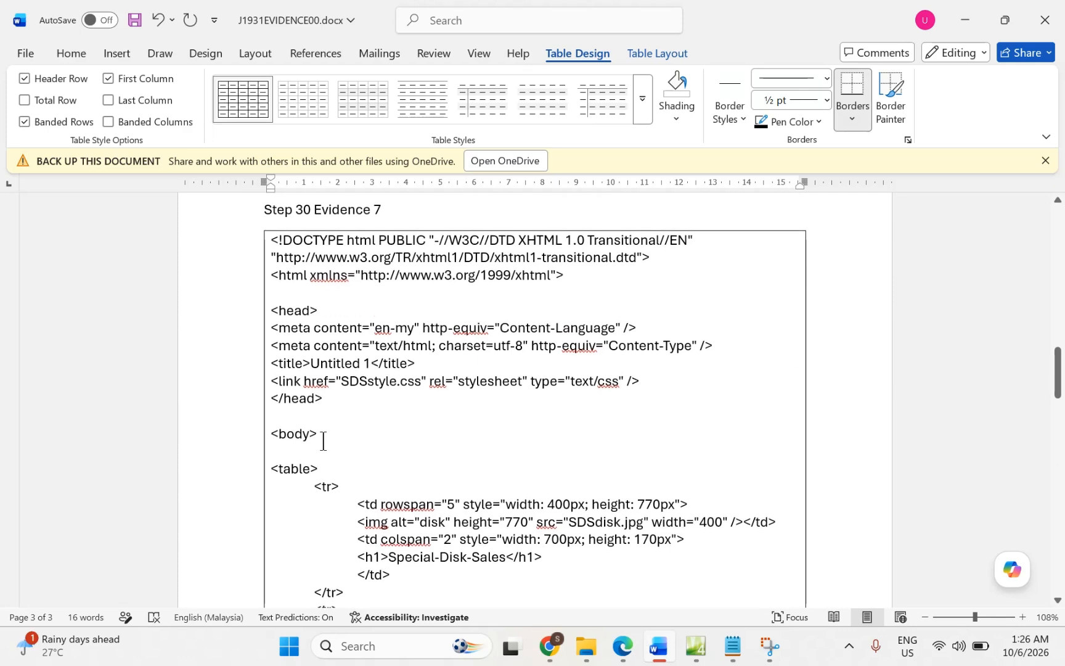
scroll(323, 440, "down", 1)
scroll(323, 441, "up", 15)
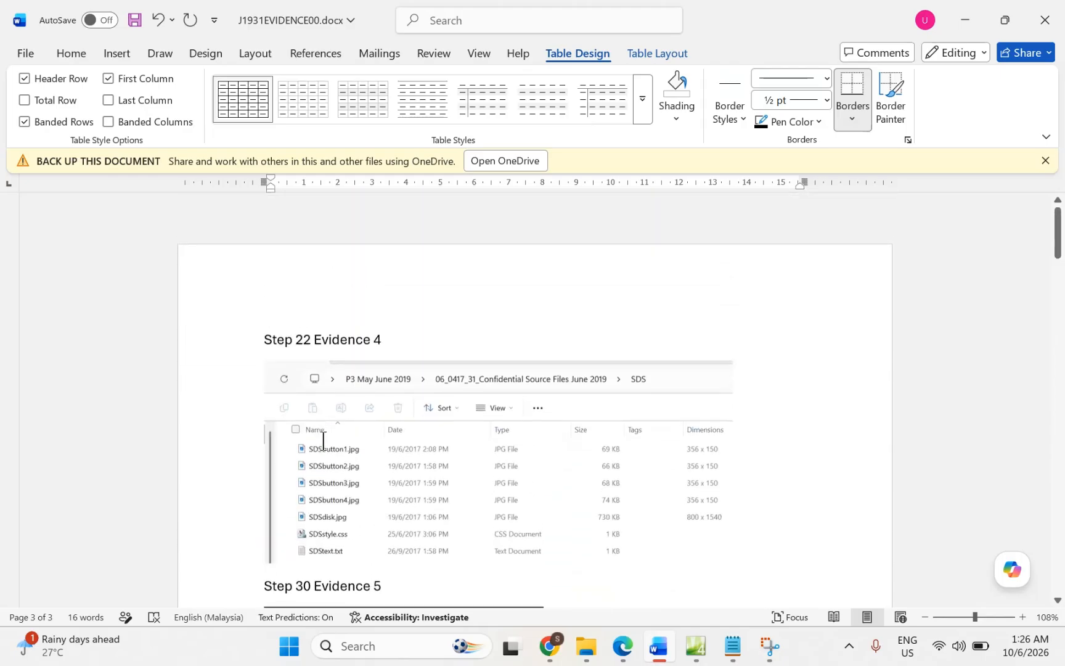
scroll(323, 441, "down", 3)
scroll(380, 487, "down", 2)
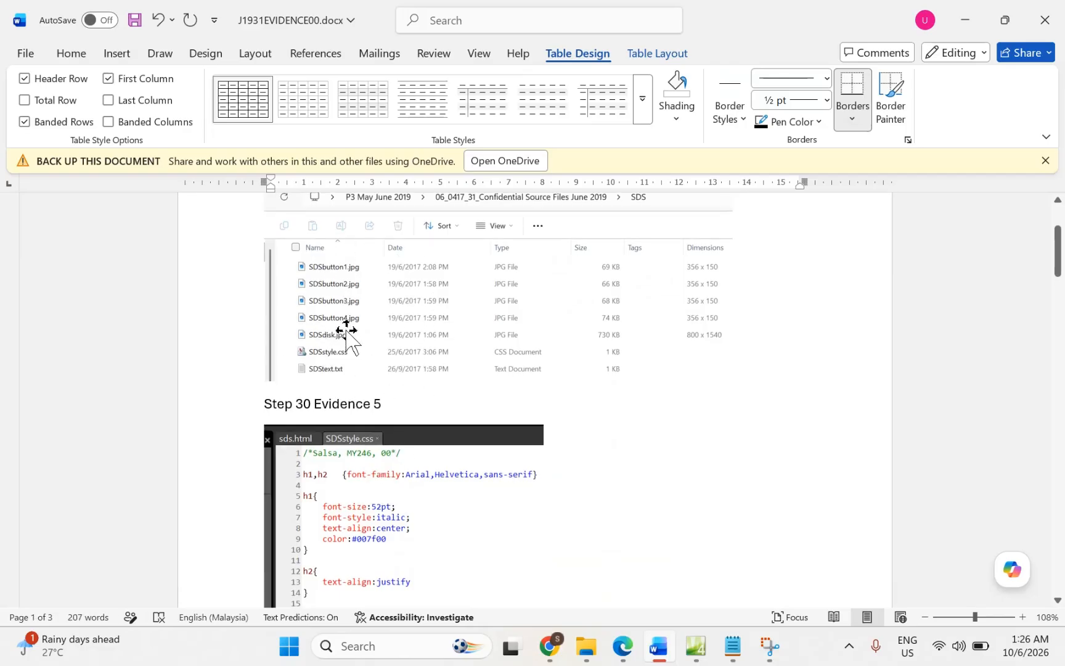
scroll(333, 358, "down", 5)
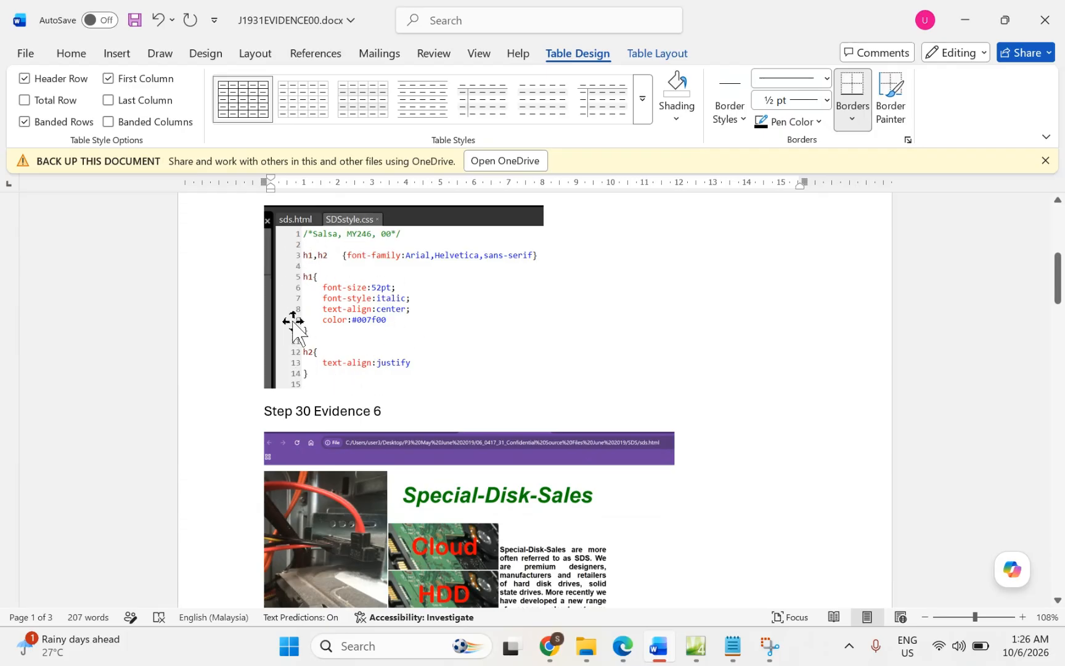
scroll(390, 345, "down", 5)
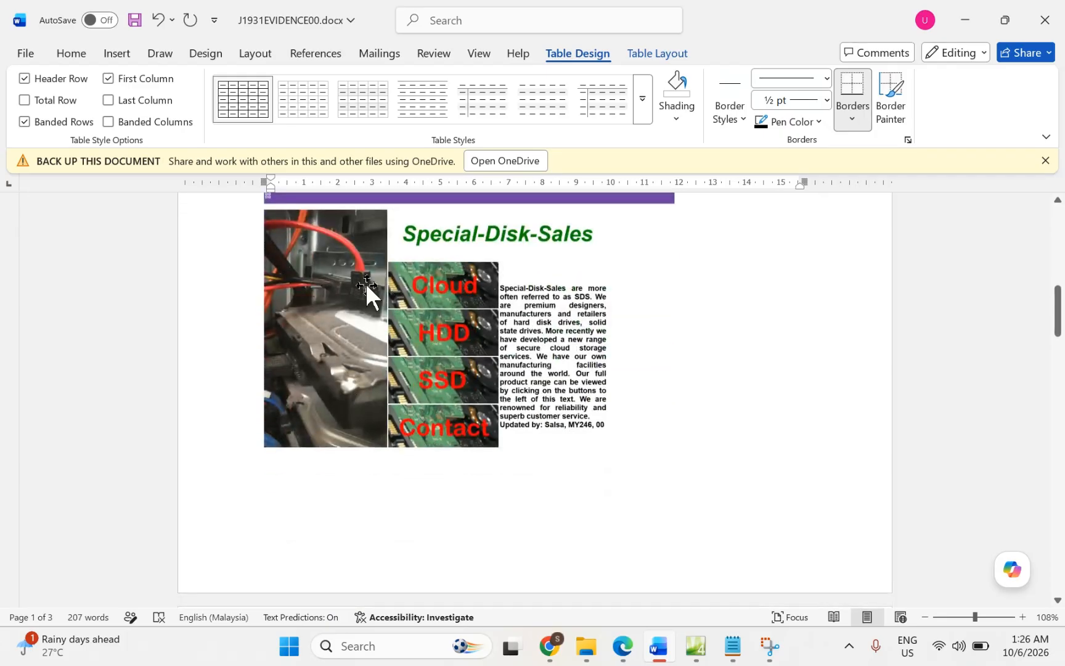
scroll(451, 381, "down", 7)
scroll(451, 381, "down", 6)
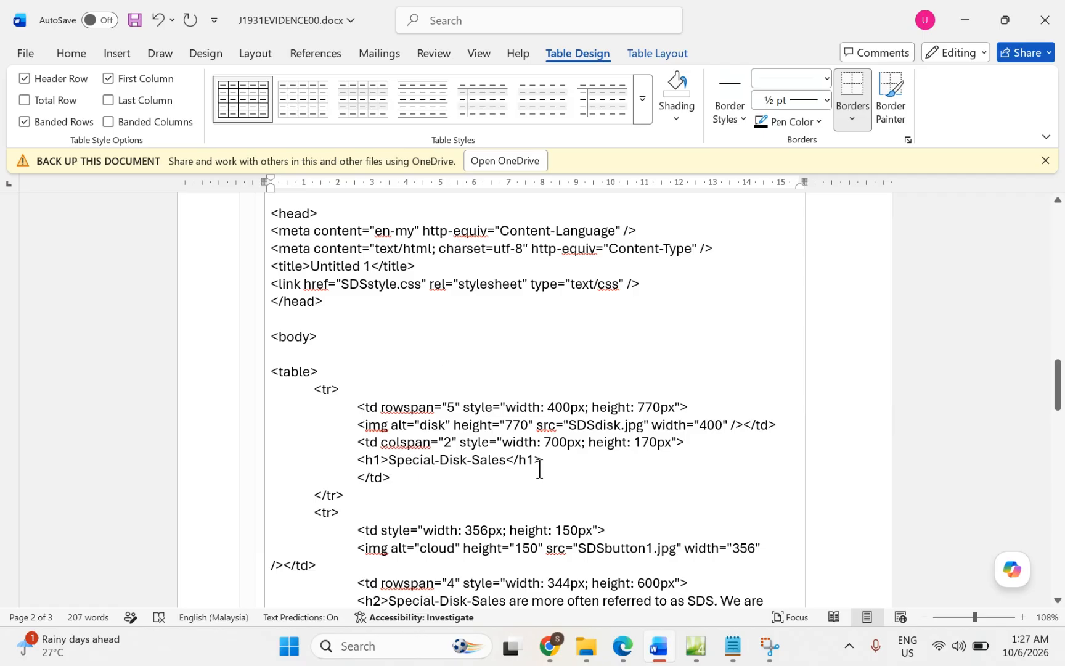
Step: Highlight 'Save and print your Evidence' and Printout 4's name, centre number and candidate number requirement
left_click(626, 648)
scroll(494, 487, "down", 1)
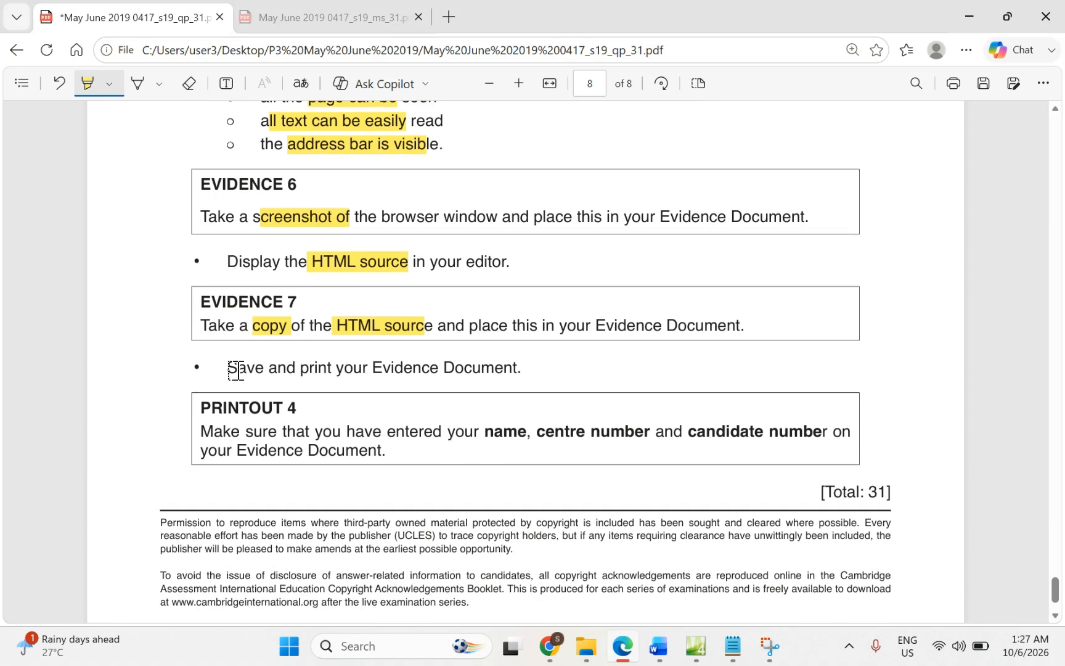
left_click_drag(236, 369, 428, 373)
left_click_drag(470, 430, 812, 438)
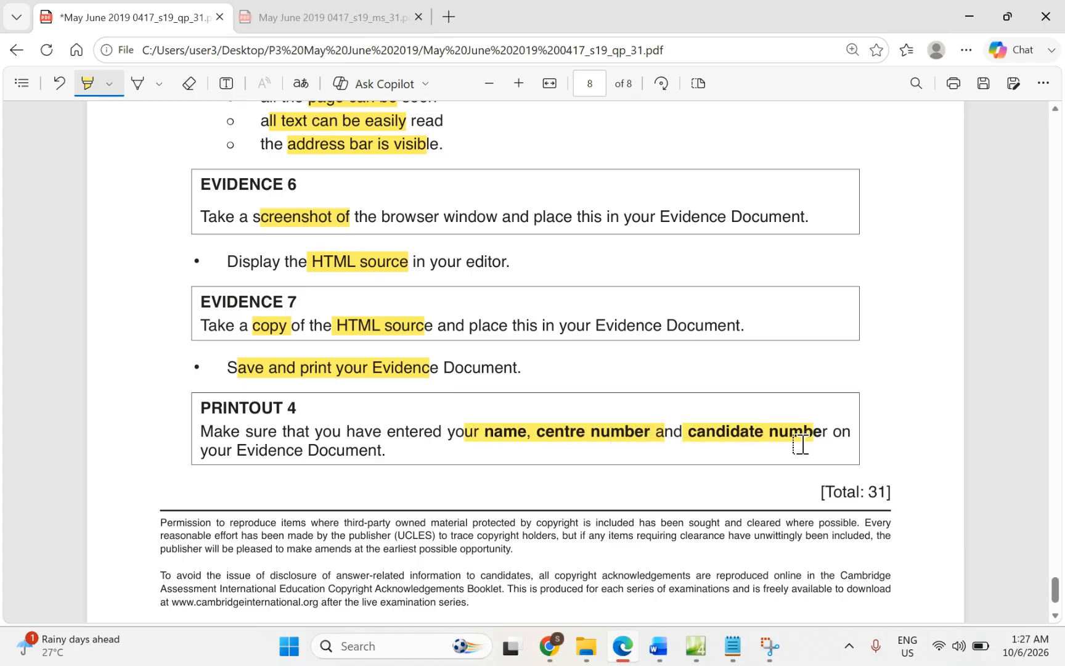
left_click(660, 645)
scroll(449, 385, "up", 15)
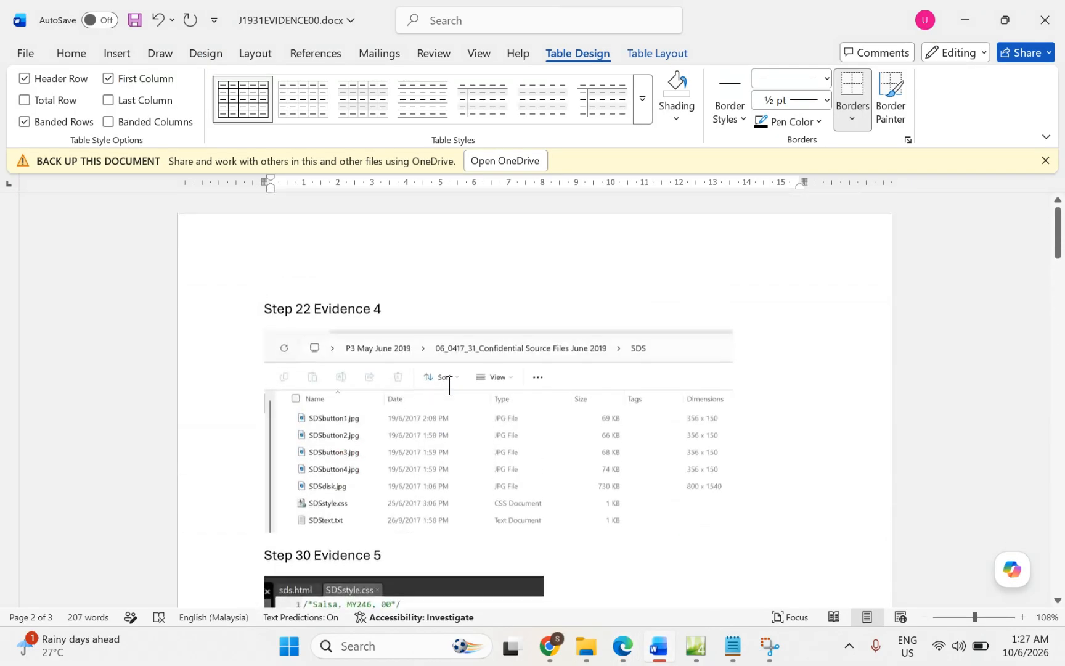
Step: Edit the page header, dismissing Page Setup, and enter the candidate's name, centre number and candidate number
double_click(235, 240)
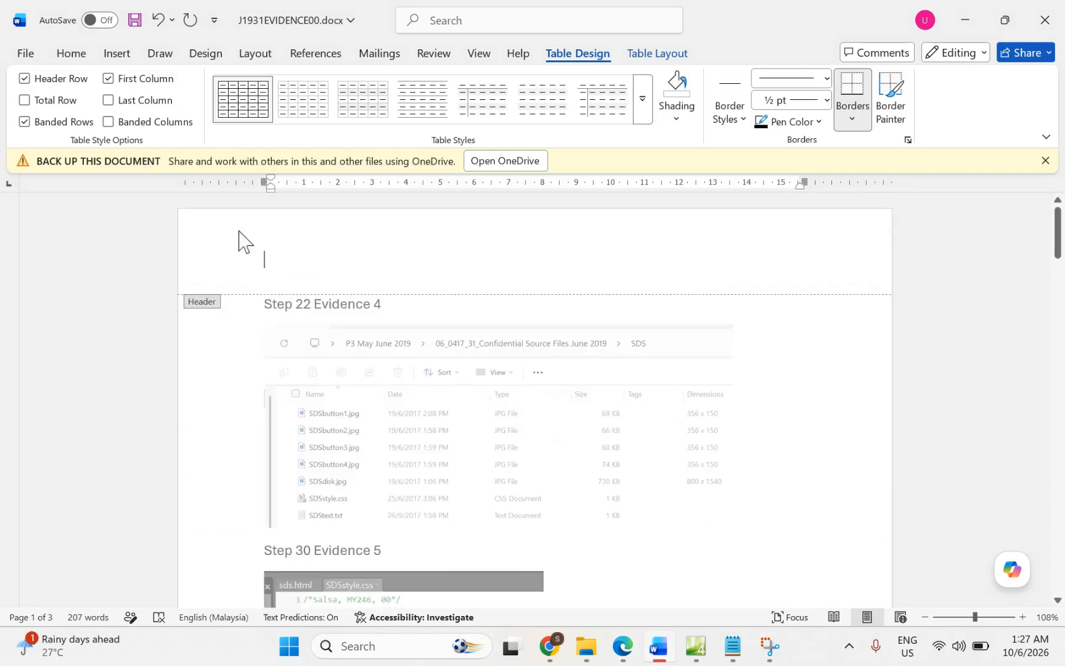
double_click(264, 263)
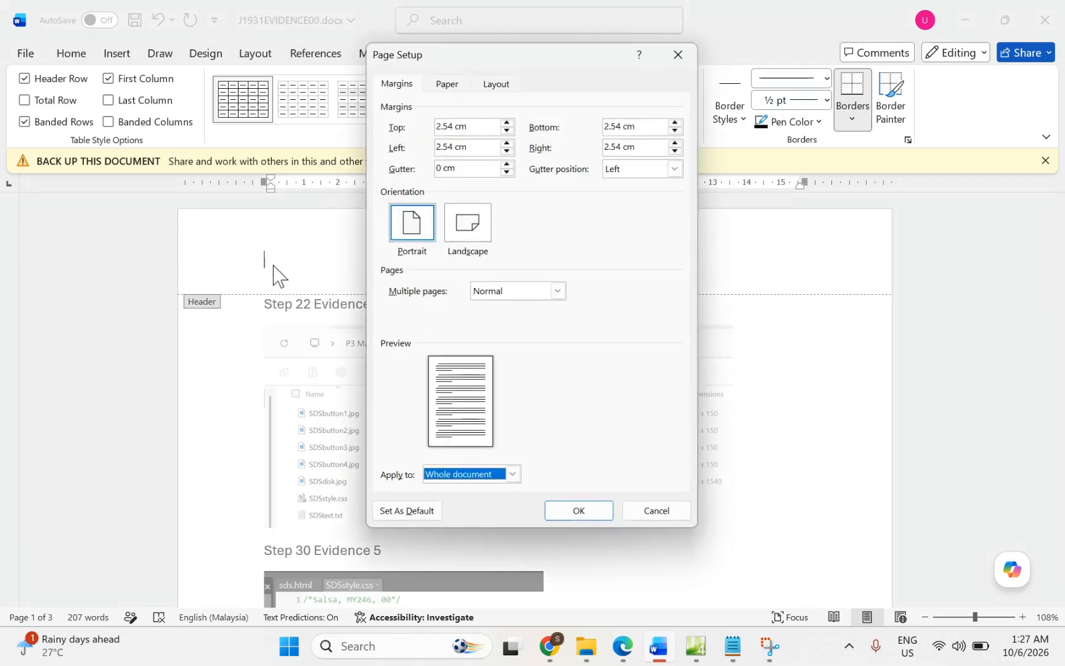
left_click(650, 512)
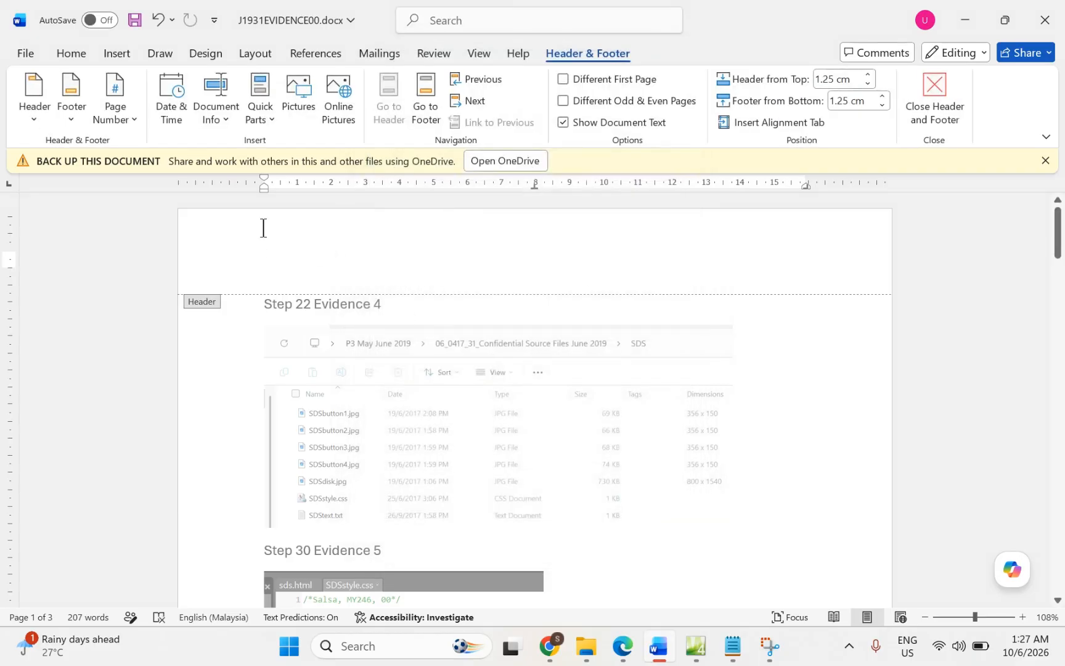
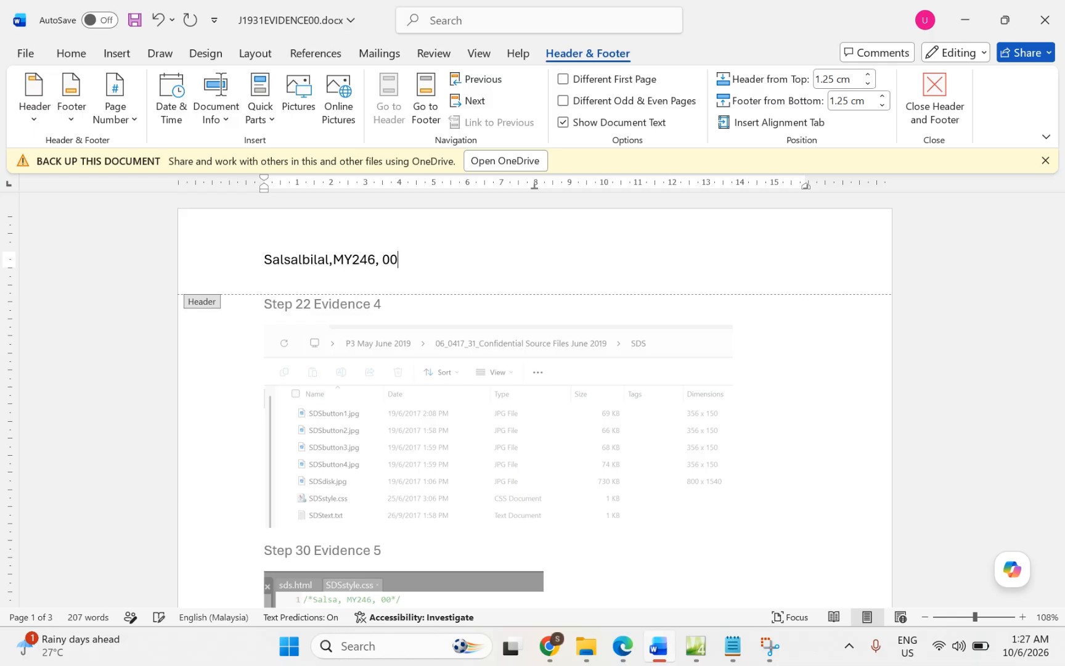
double_click(336, 320)
scroll(335, 320, "down", 20)
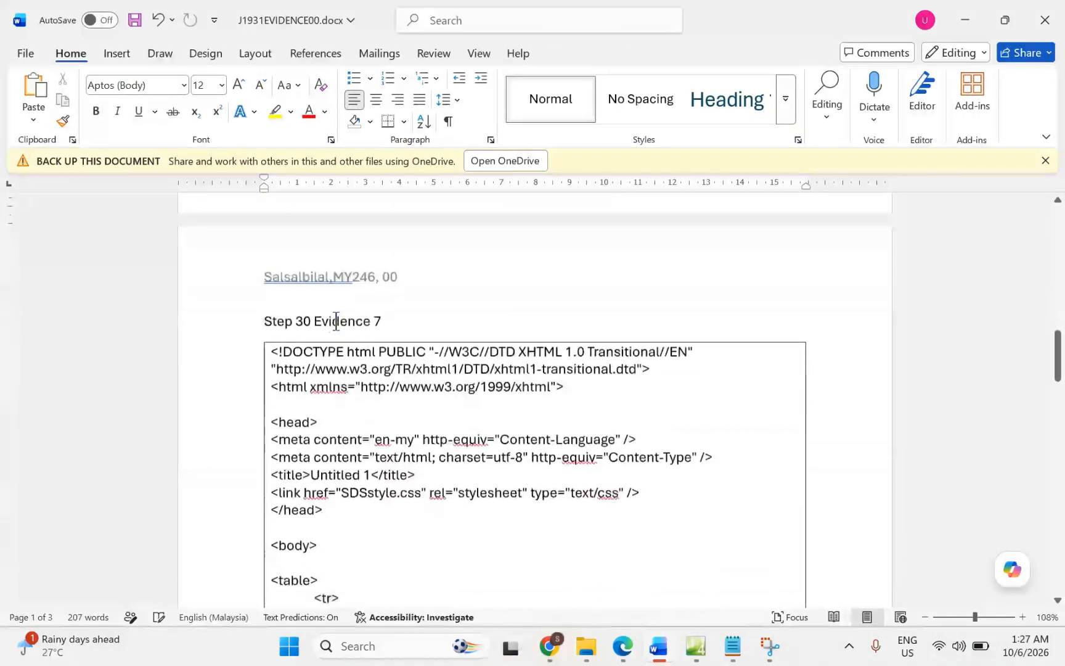
scroll(335, 320, "down", 5)
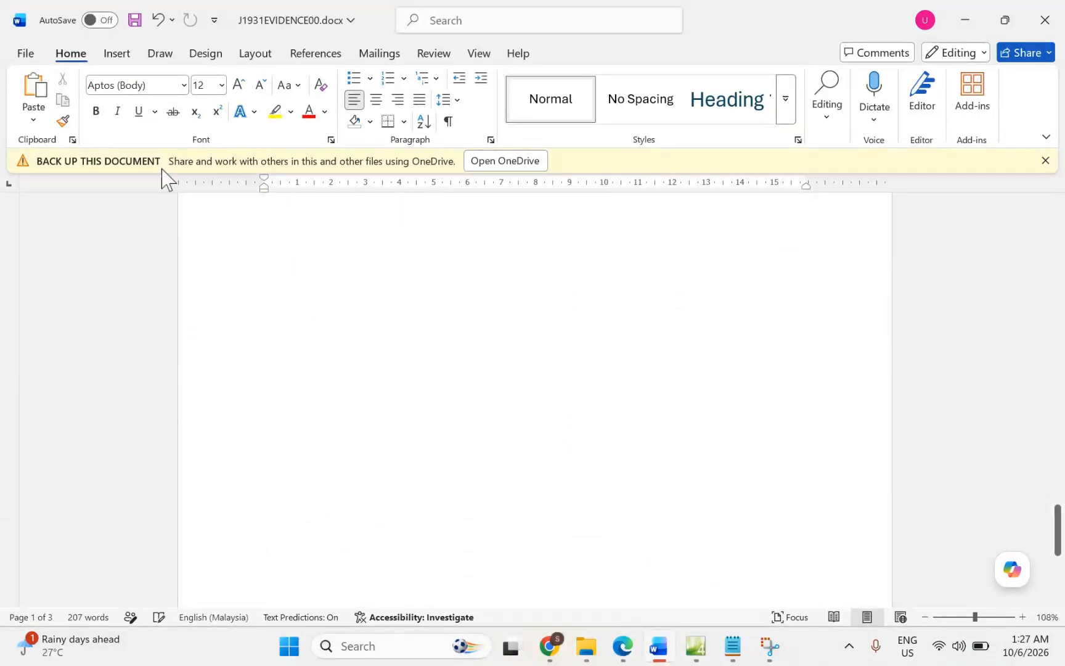
Step: Open the File > Print preview and step back to page 2 of 3
left_click(19, 57)
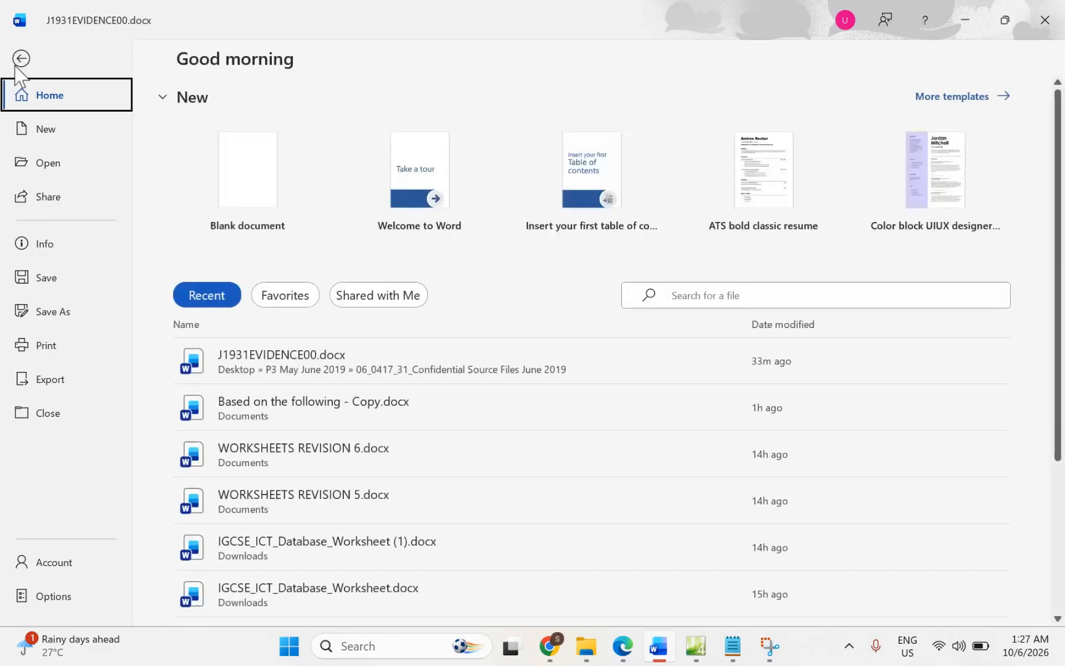
left_click(30, 352)
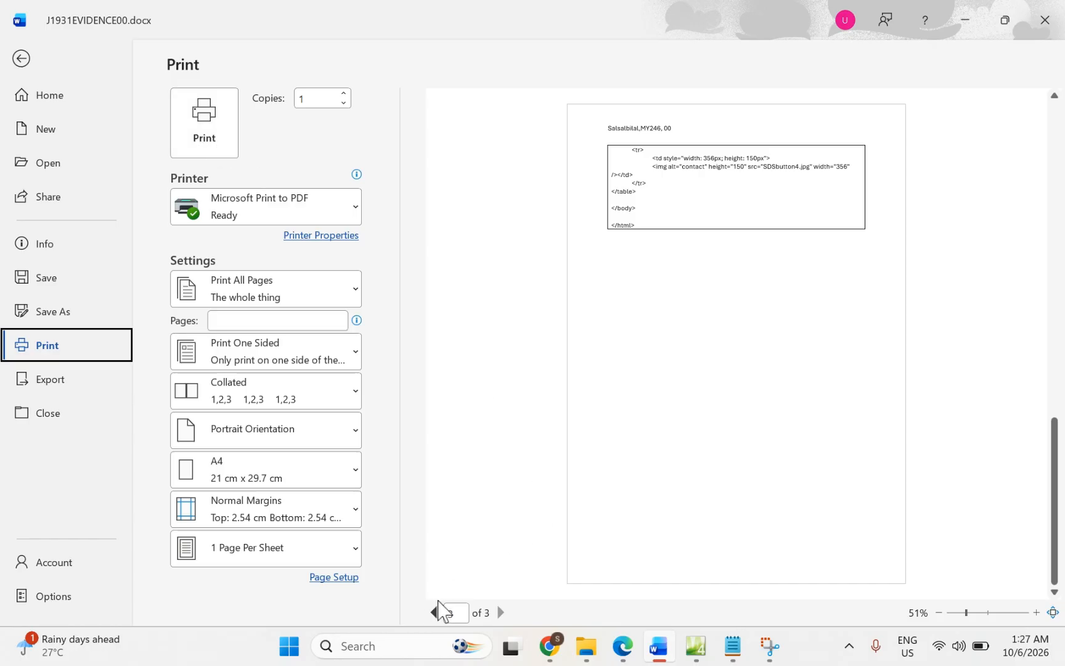
left_click(435, 612)
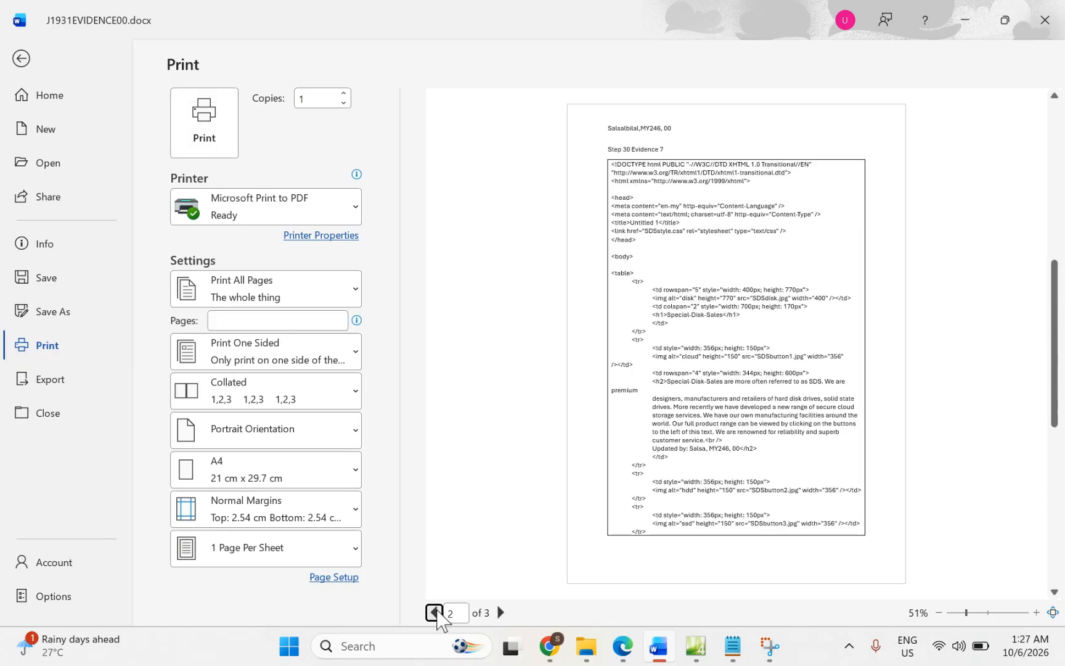